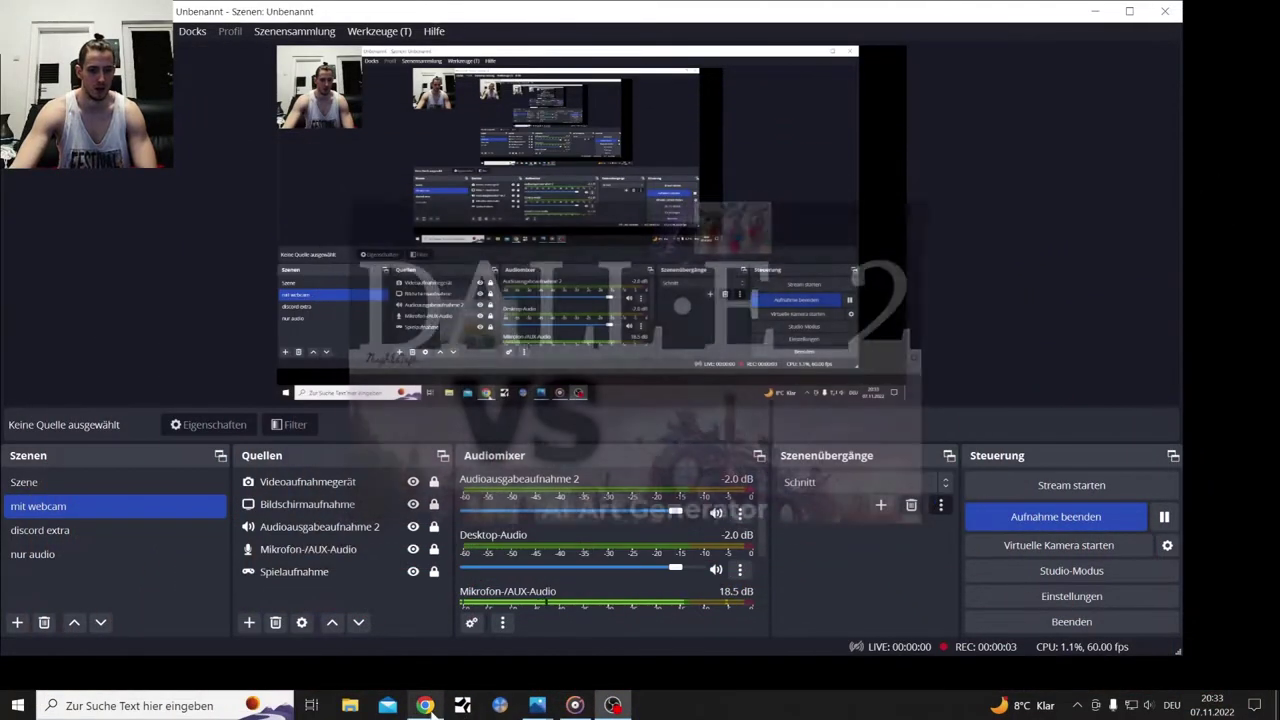
Switch to Chrome's NightCafe AI Art Generator tab showing the 'Highway to hell, red, dramatic, 4k, bloody' prompt
click(428, 705)
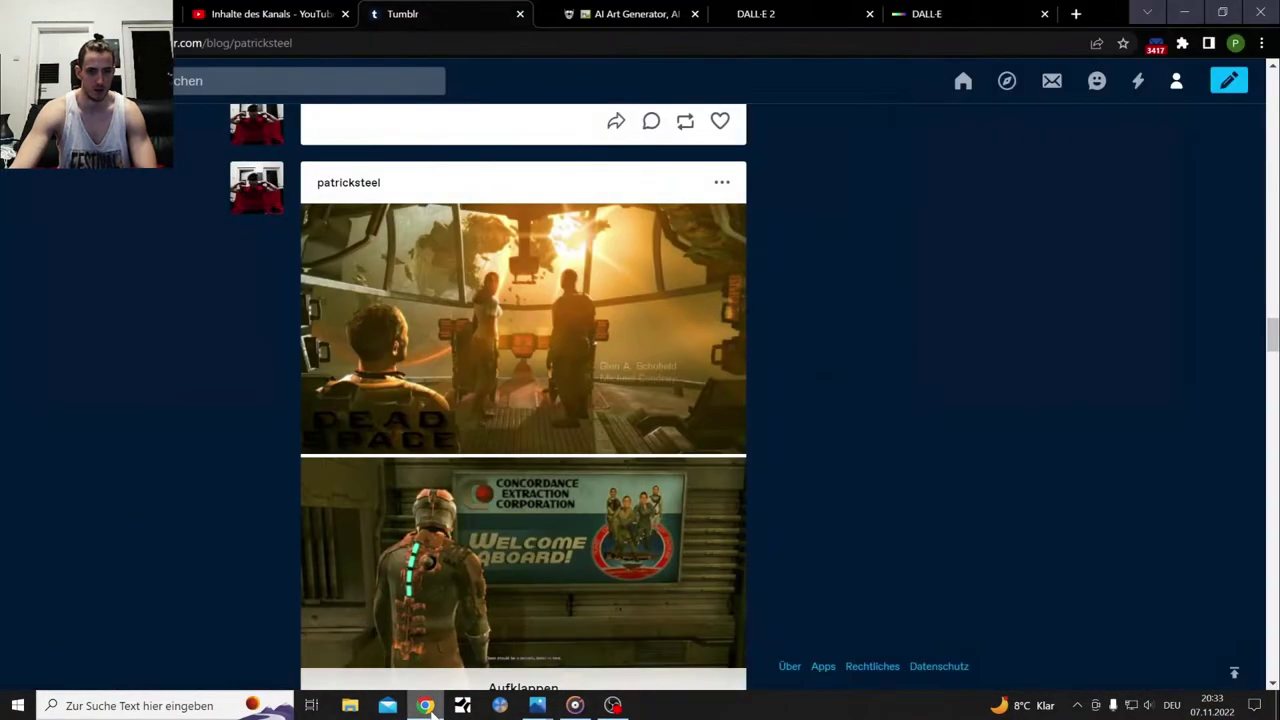
click(625, 14)
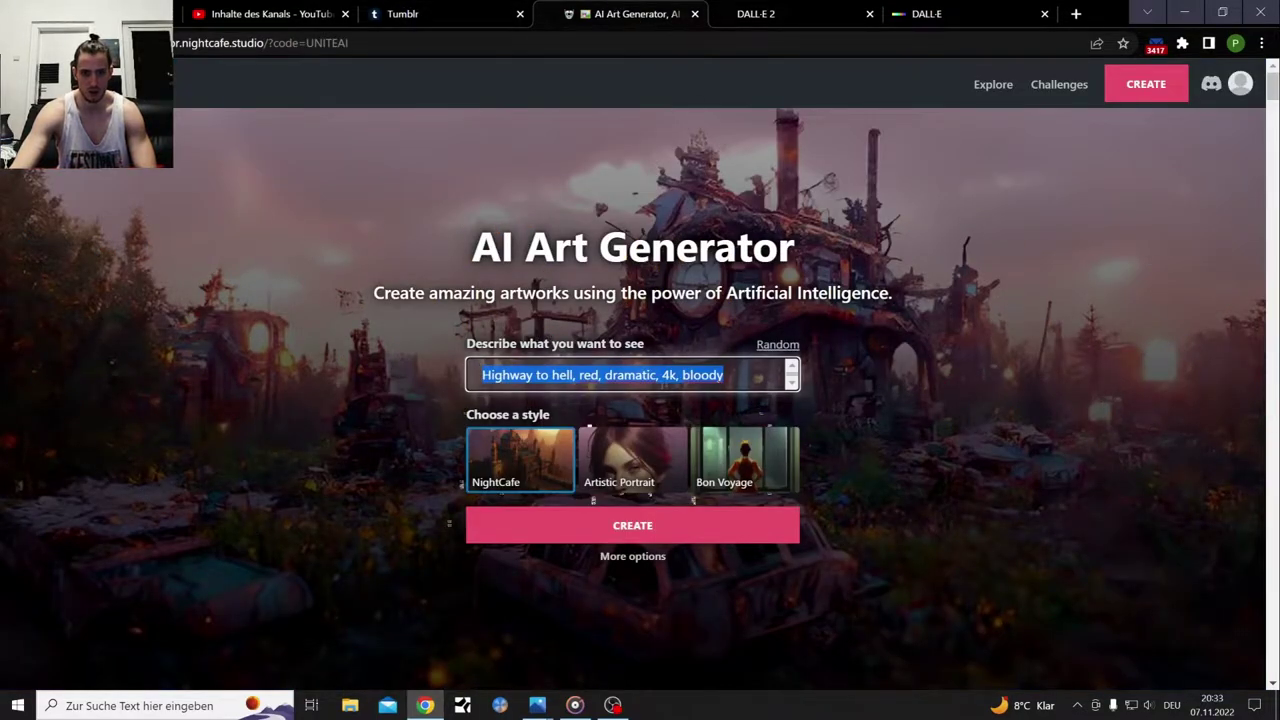
click(724, 375)
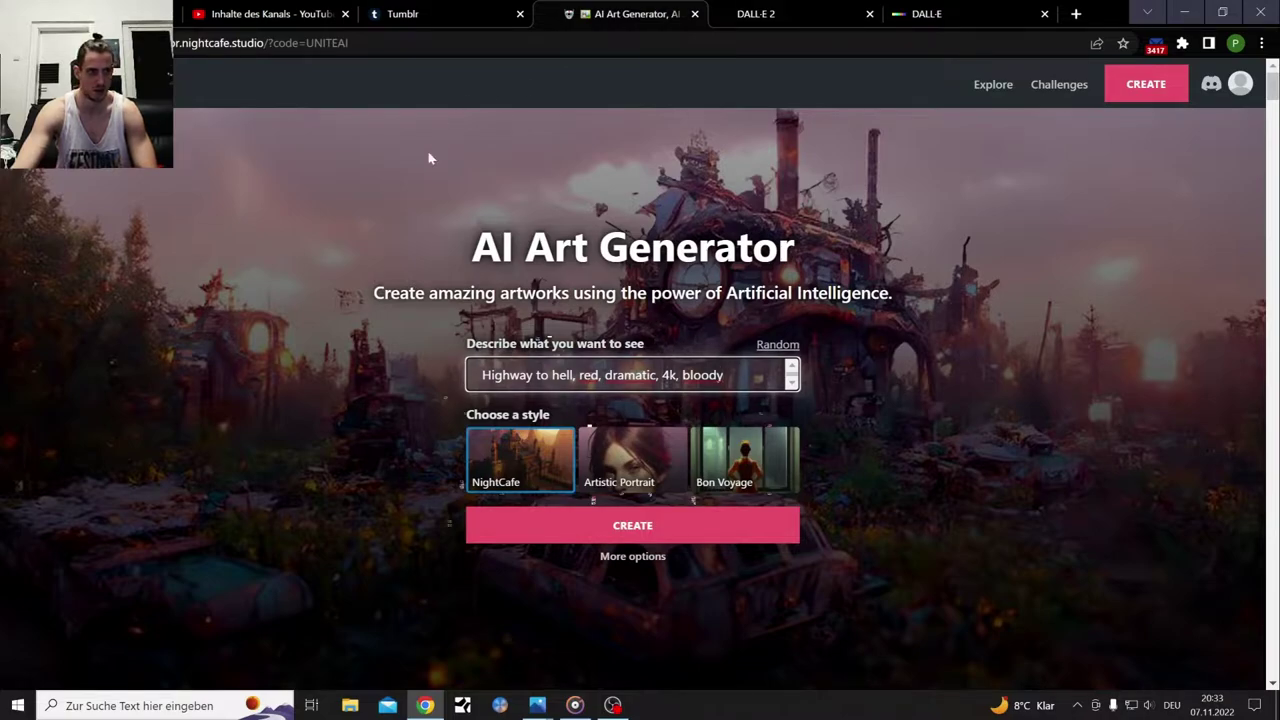
click(789, 19)
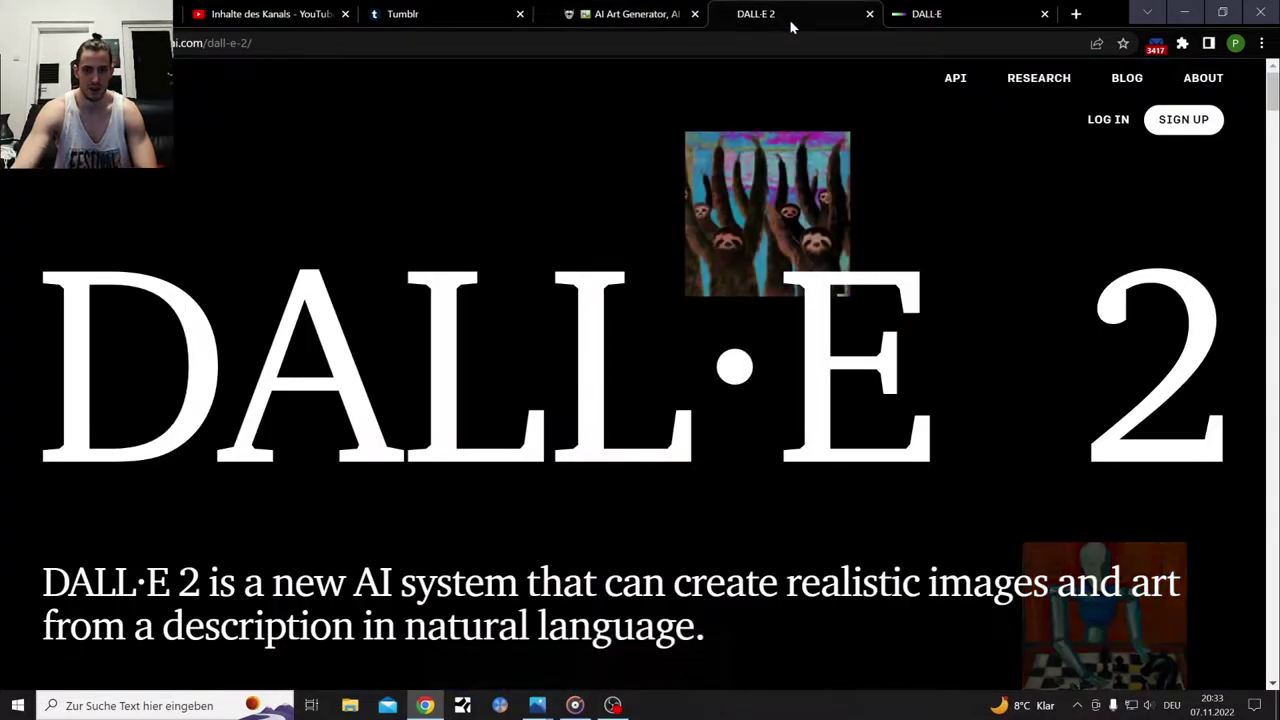
click(630, 14)
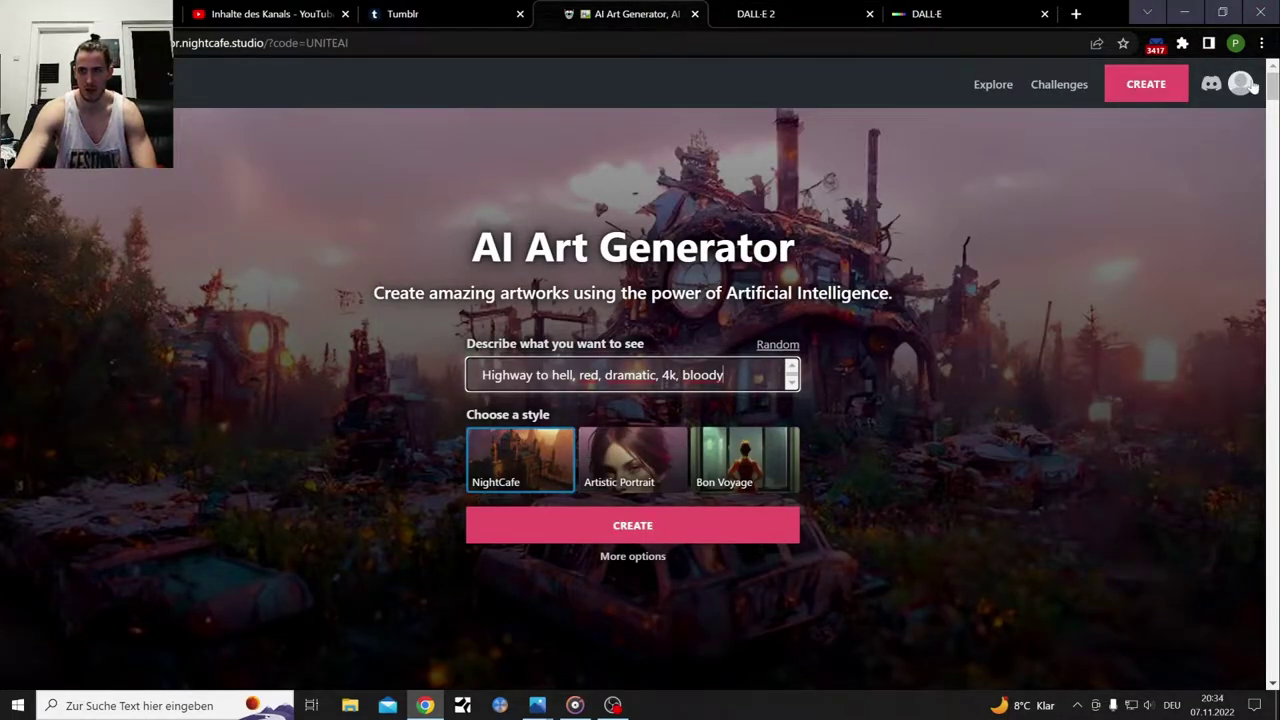
click(790, 14)
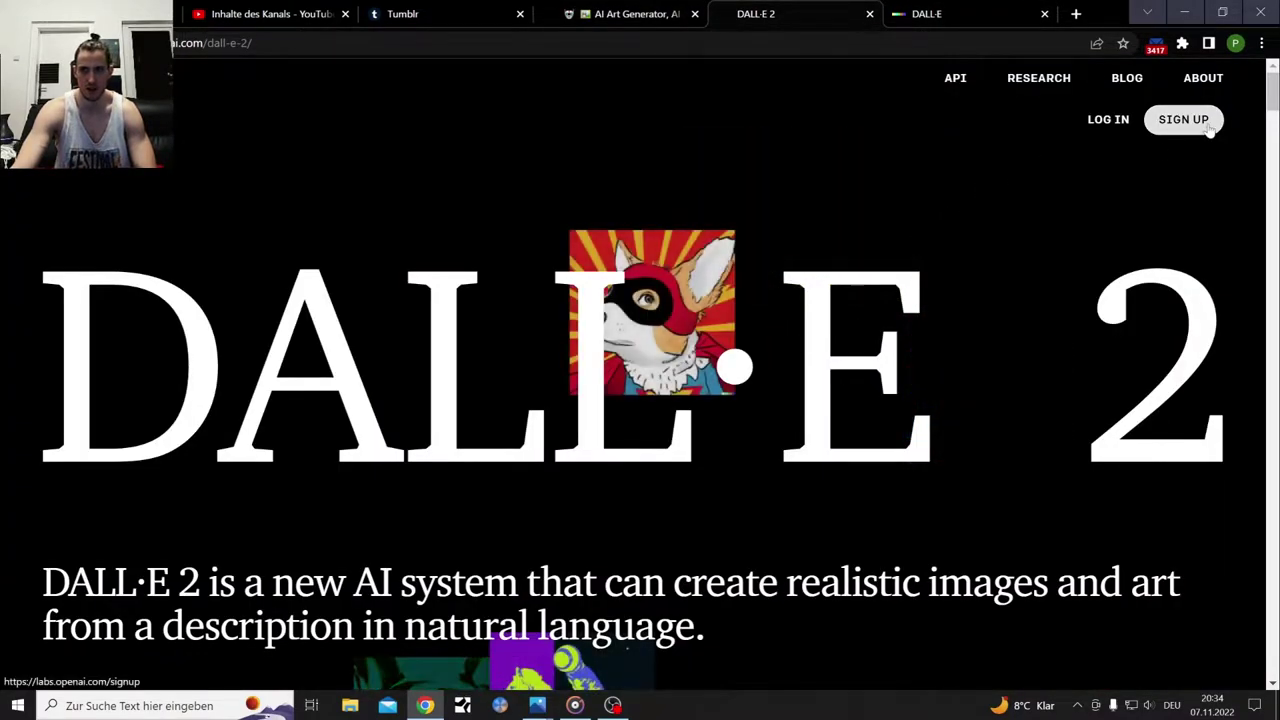
click(966, 12)
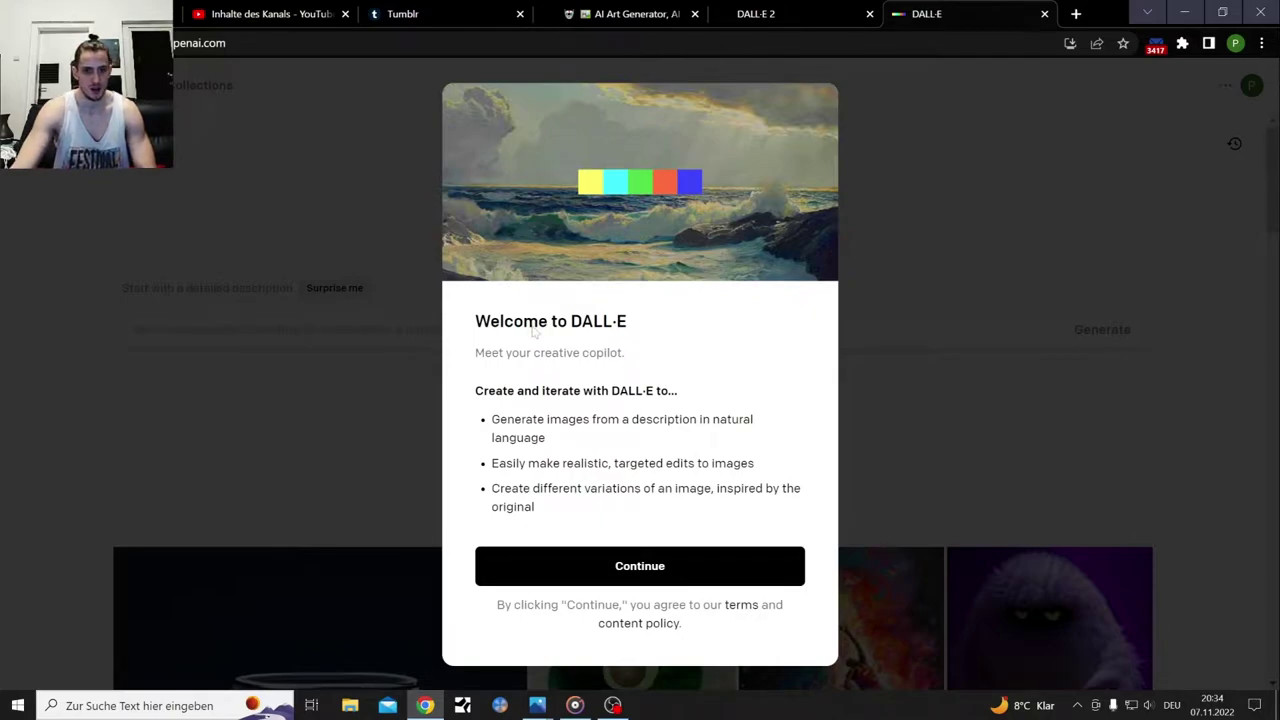
click(808, 20)
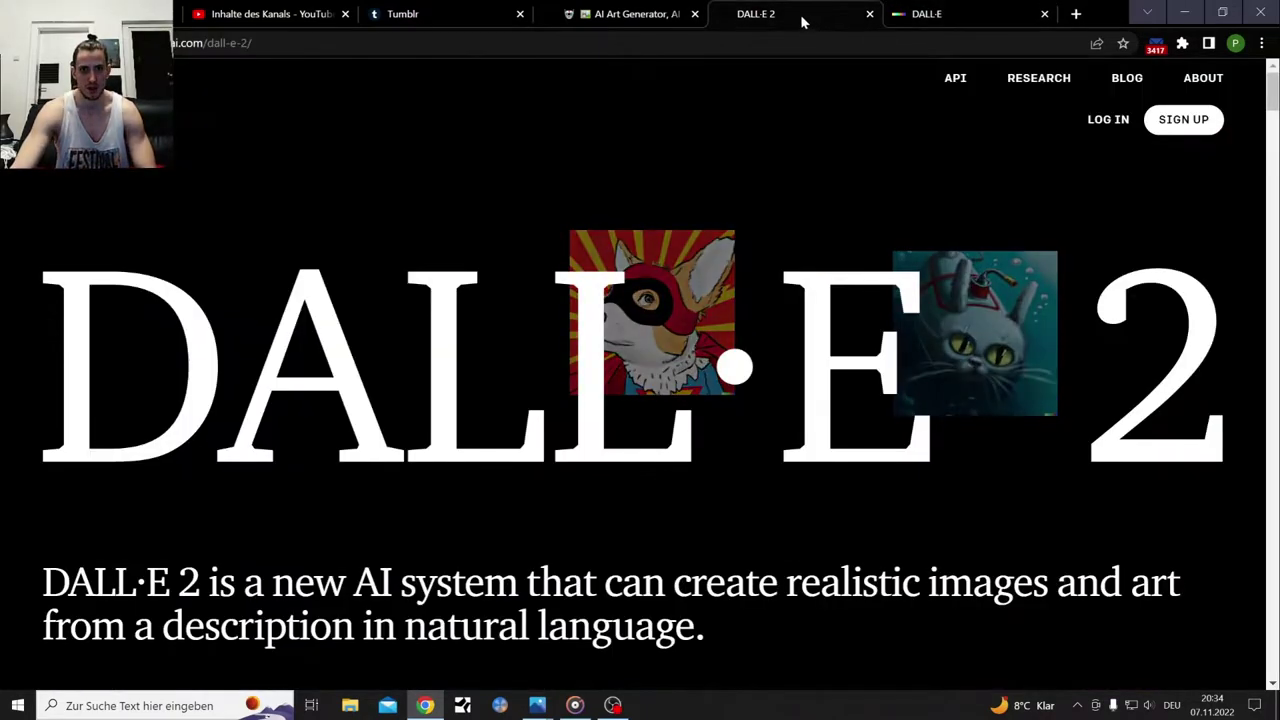
click(630, 14)
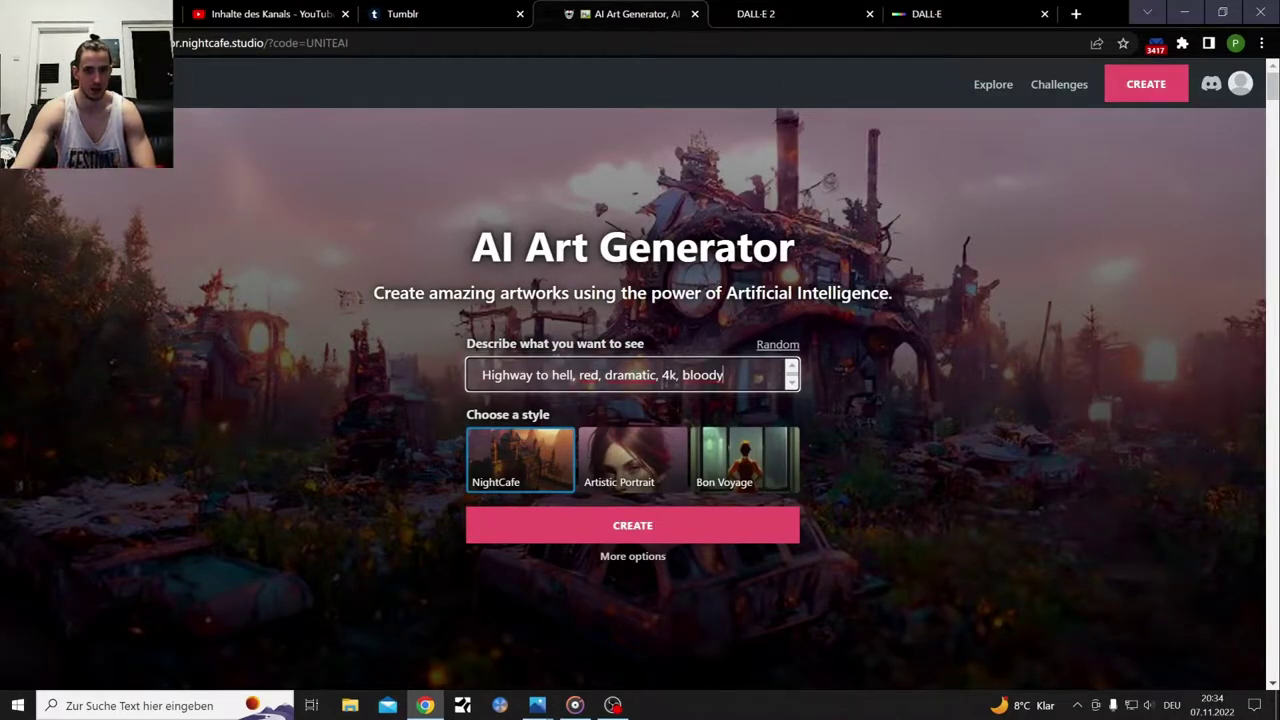
Copy the 'Highway to hell, red, dramatic, 4k, bloody' prompt and create an image from it
drag(728, 375, 479, 375)
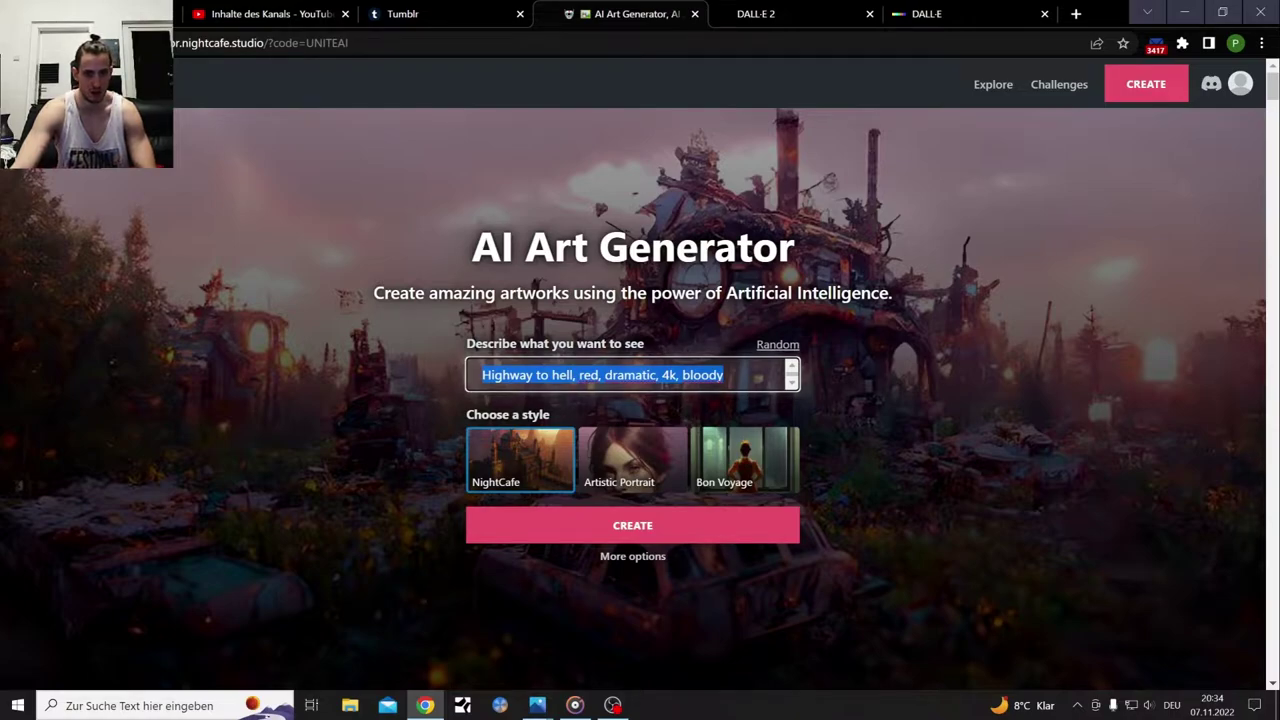
right_click(549, 380)
click(600, 438)
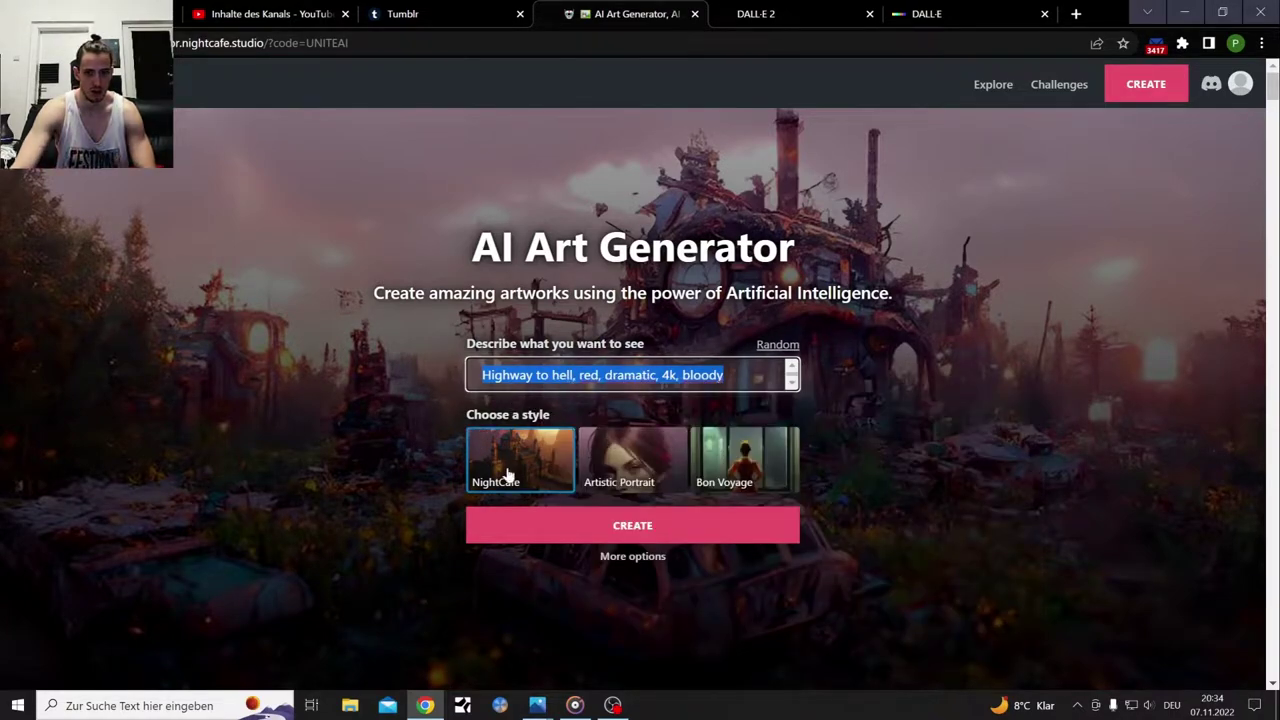
click(675, 535)
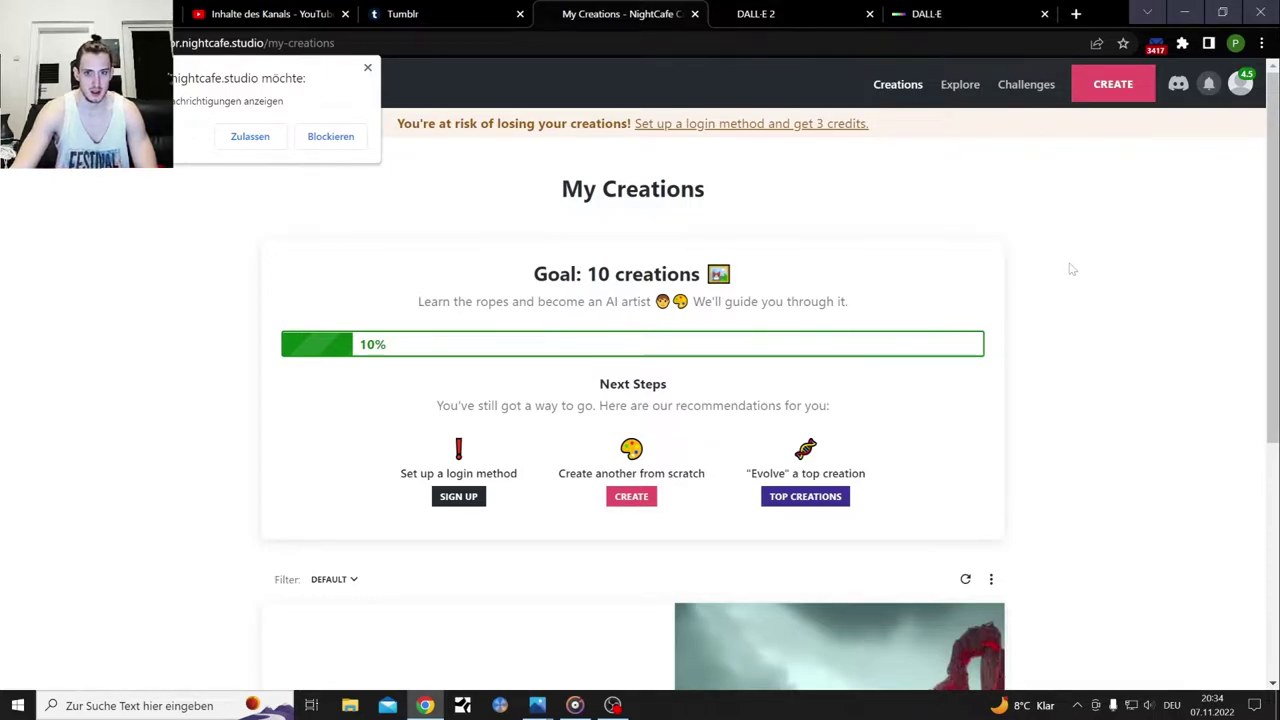
Block the site's notification request on the My Creations page
scroll(1071, 268, down, 4)
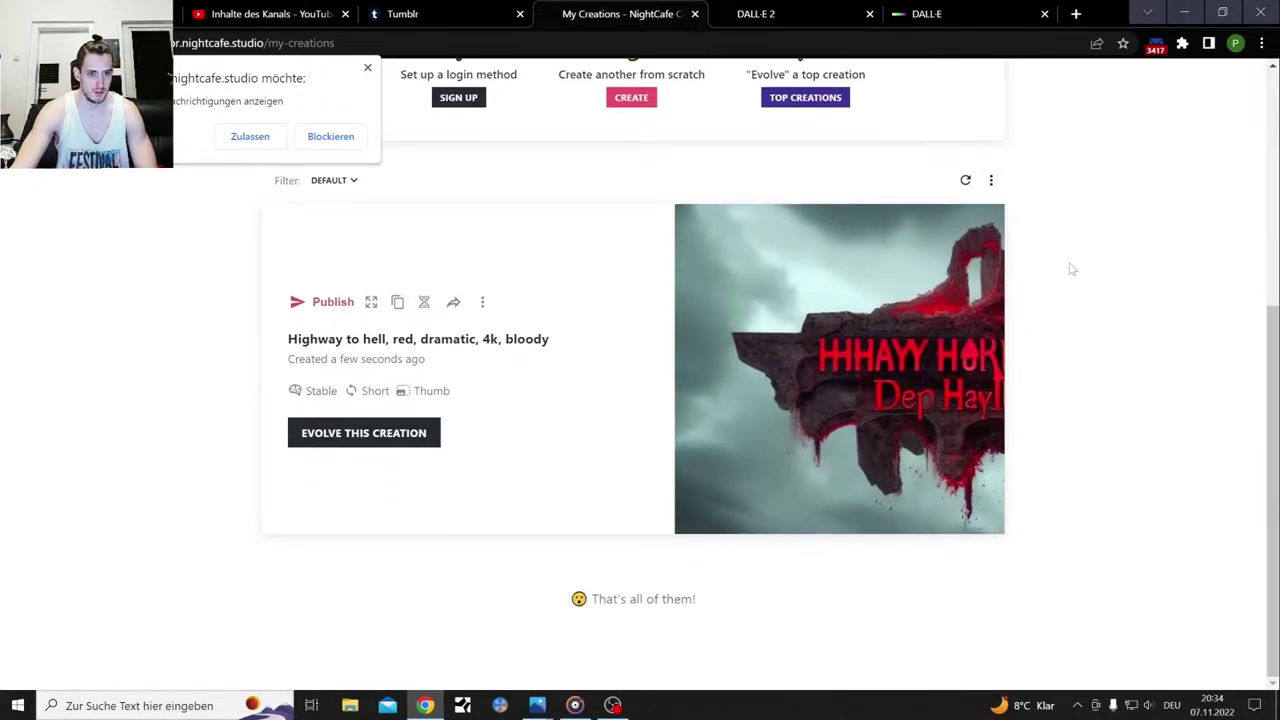
scroll(1071, 268, up, 3)
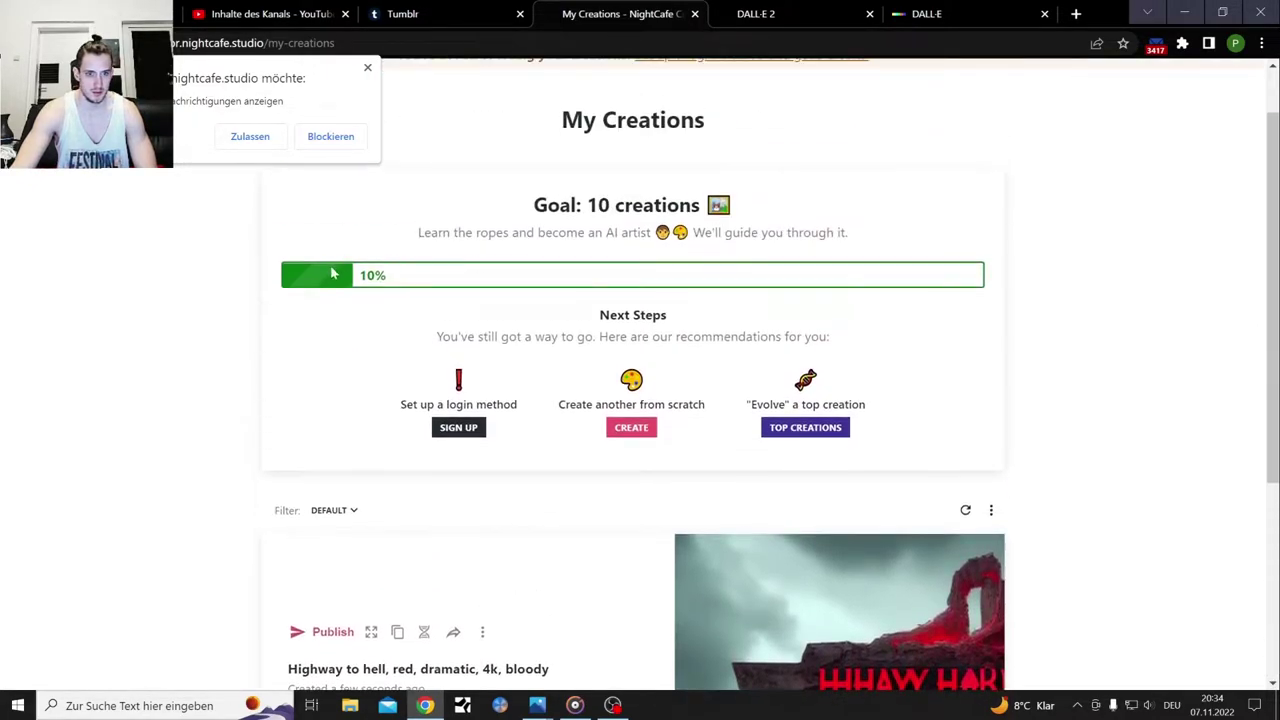
scroll(769, 375, down, 2)
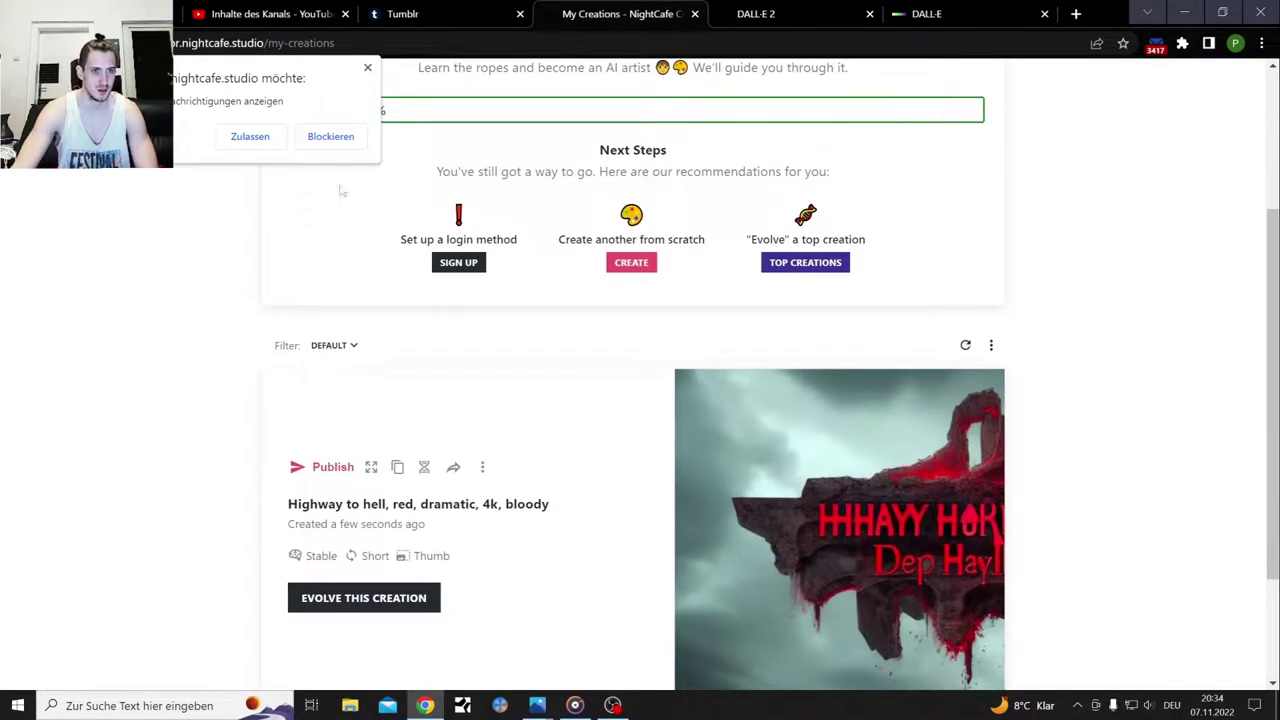
click(331, 140)
scroll(238, 335, up, 2)
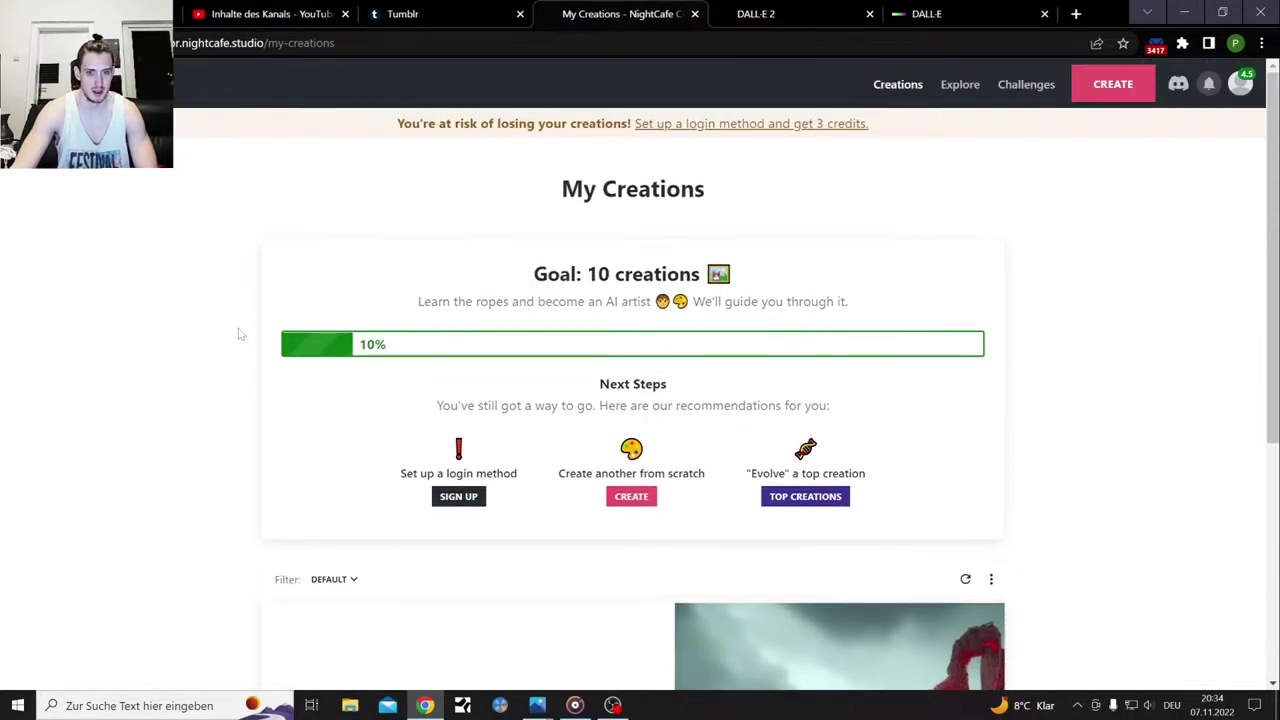
scroll(609, 329, down, 4)
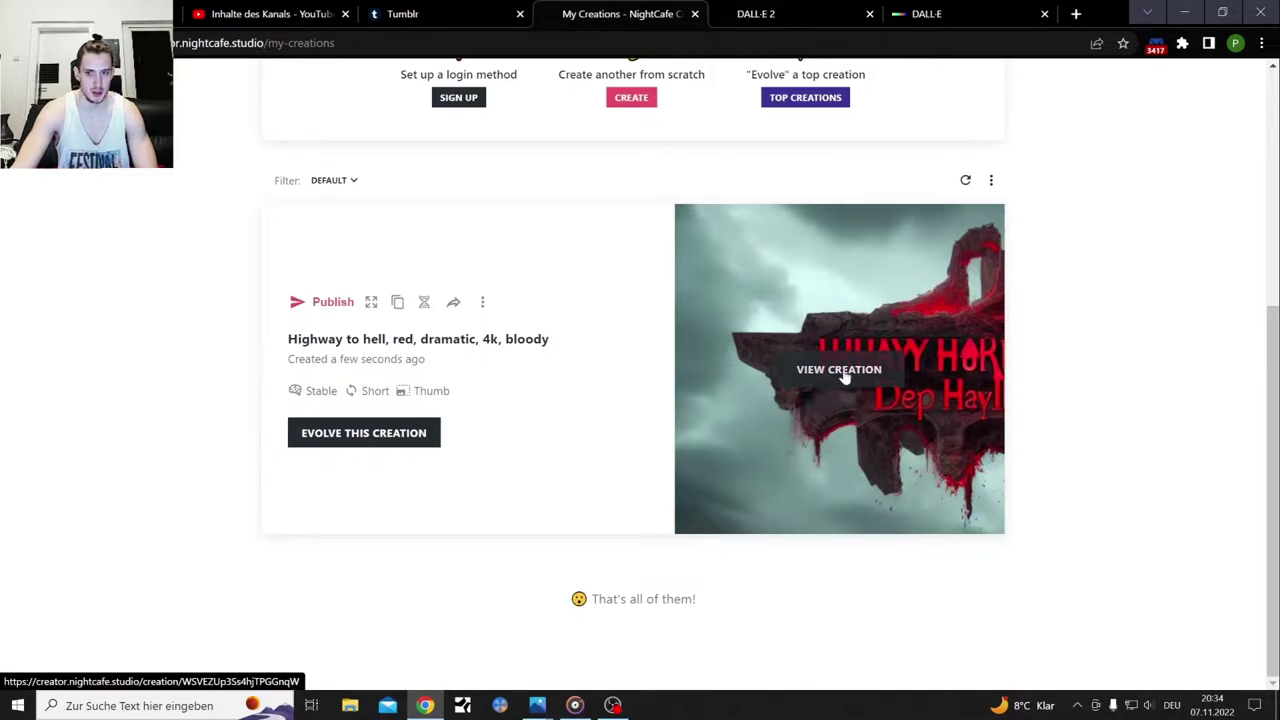
Inspect the Highway to hell creation's page, then return to My Creations
click(840, 370)
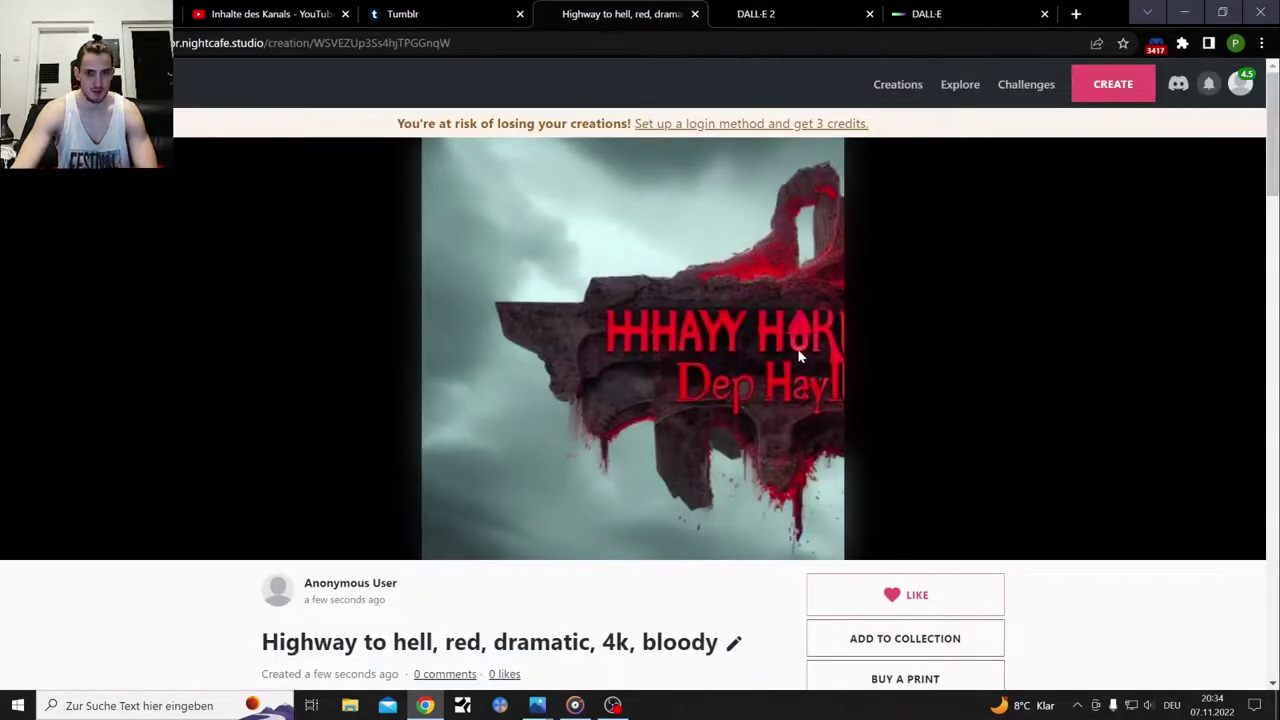
scroll(800, 355, down, 3)
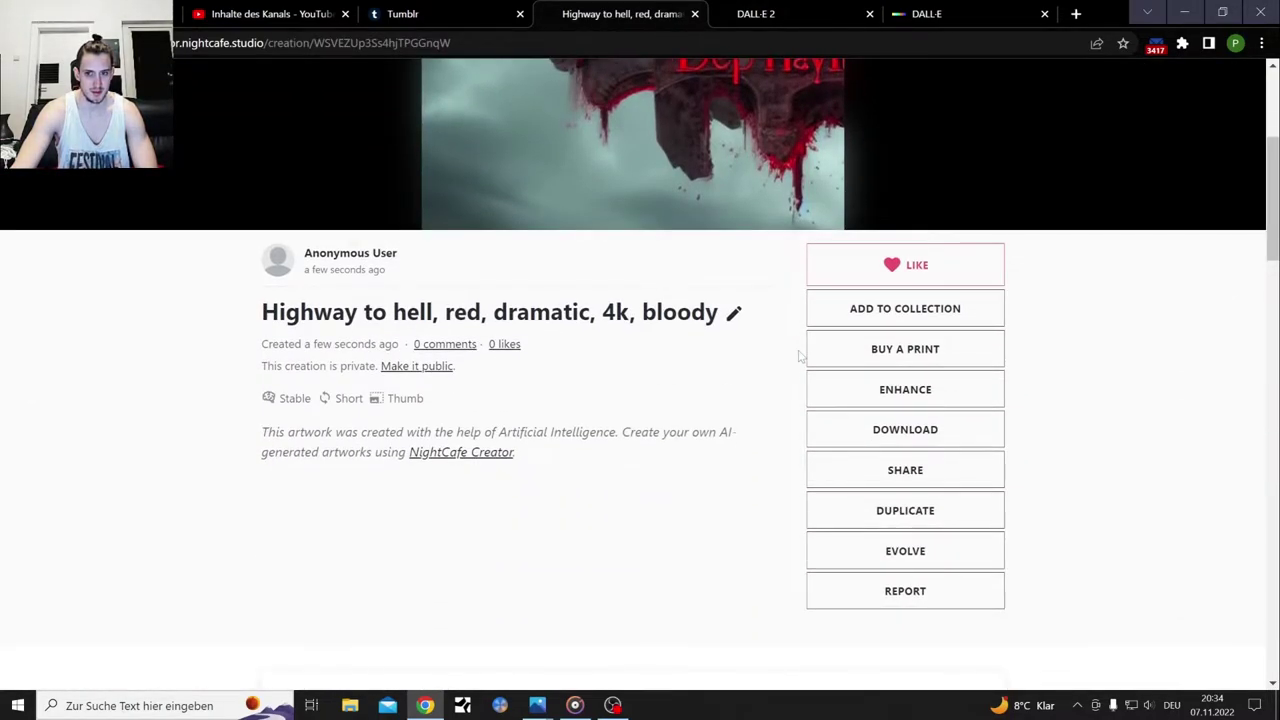
scroll(800, 356, down, 6)
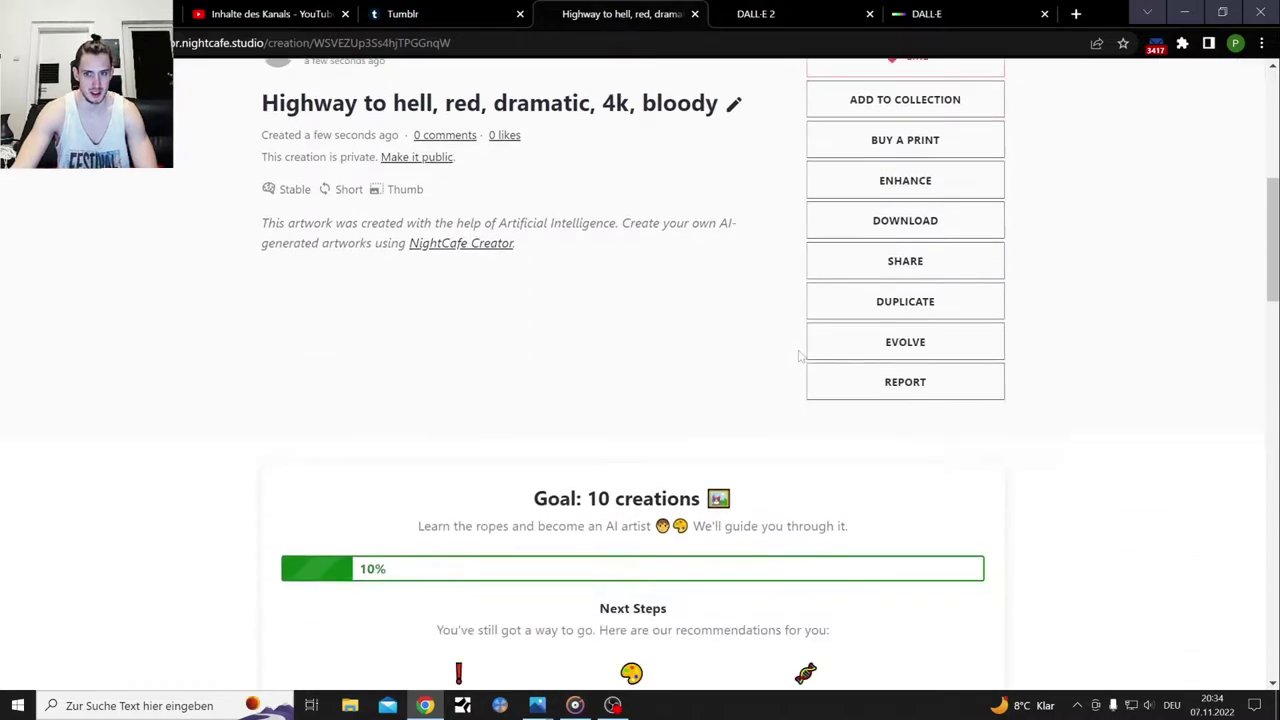
scroll(795, 350, up, 2)
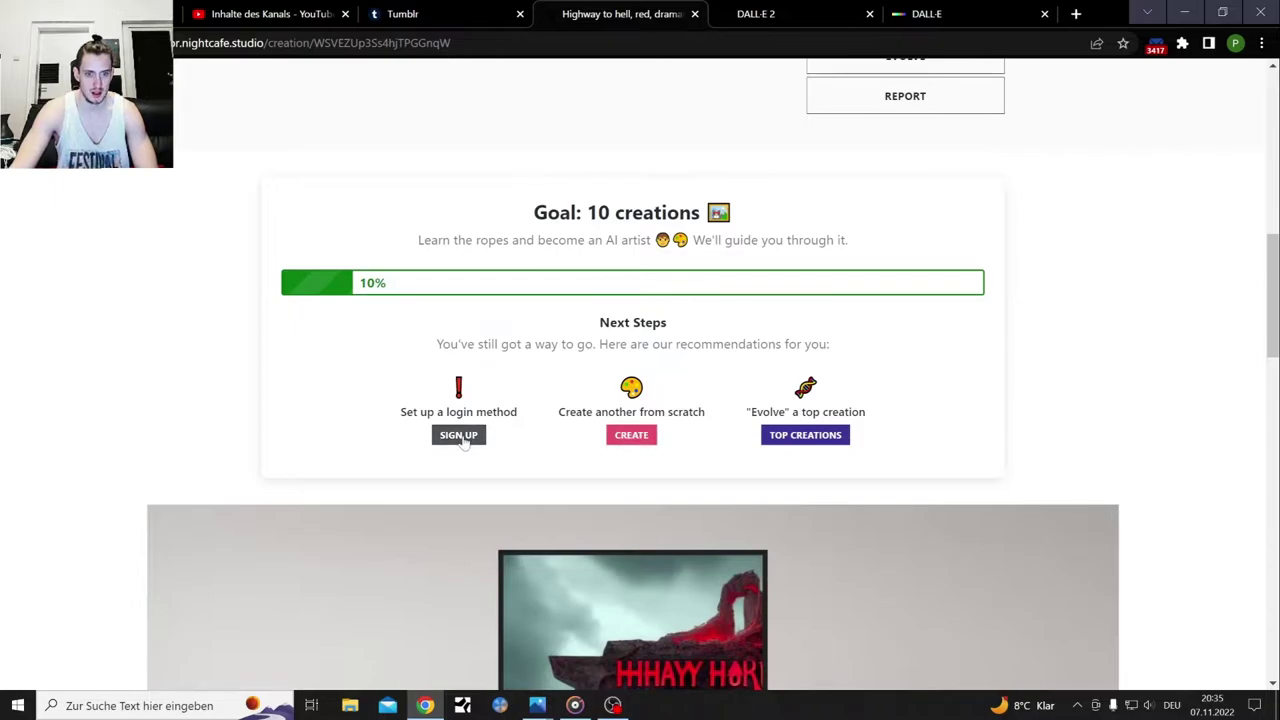
scroll(460, 436, up, 7)
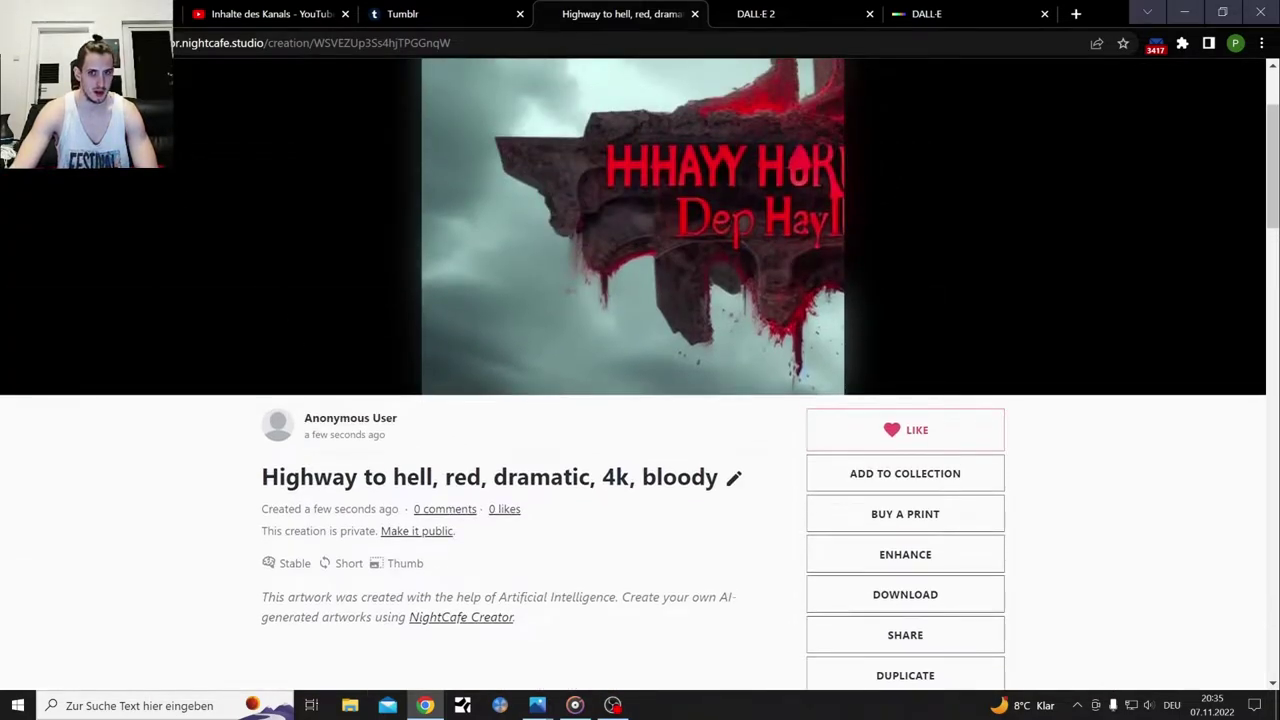
scroll(486, 257, down, 2)
key(alt+Left)
mouse_move(894, 409)
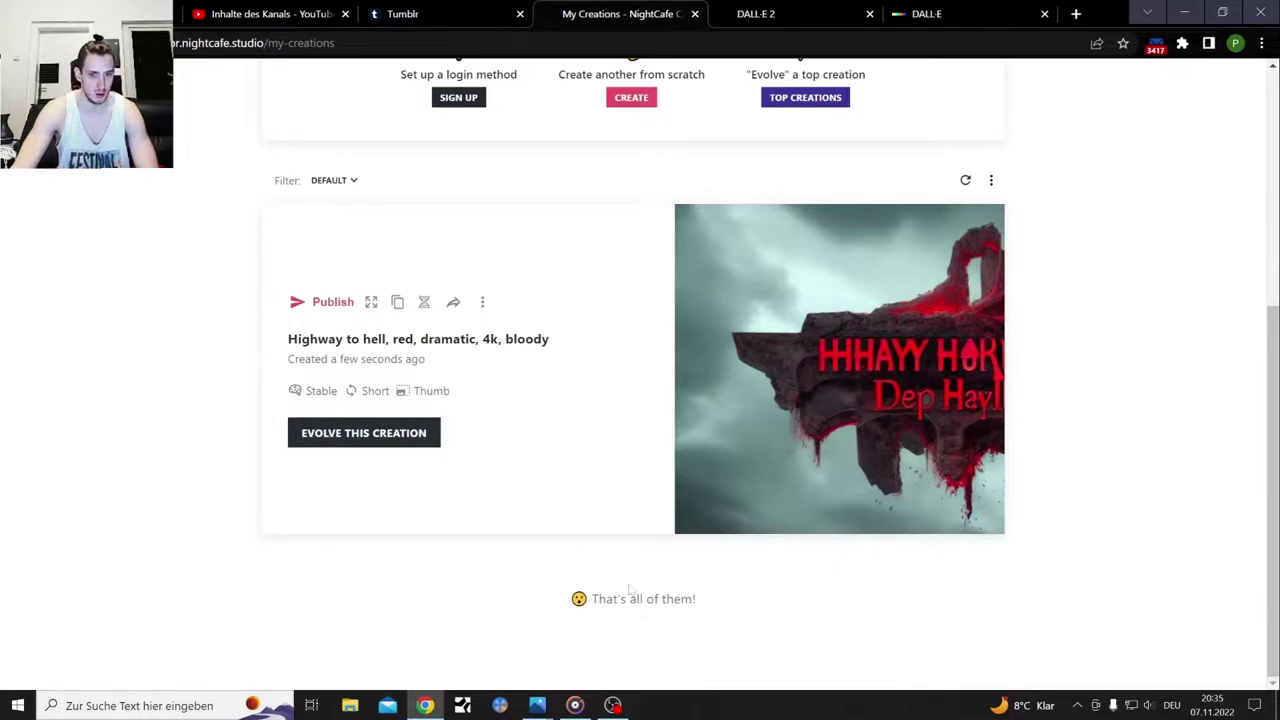
Start evolving the Highway to hell creation and switch its style to Epic
click(401, 441)
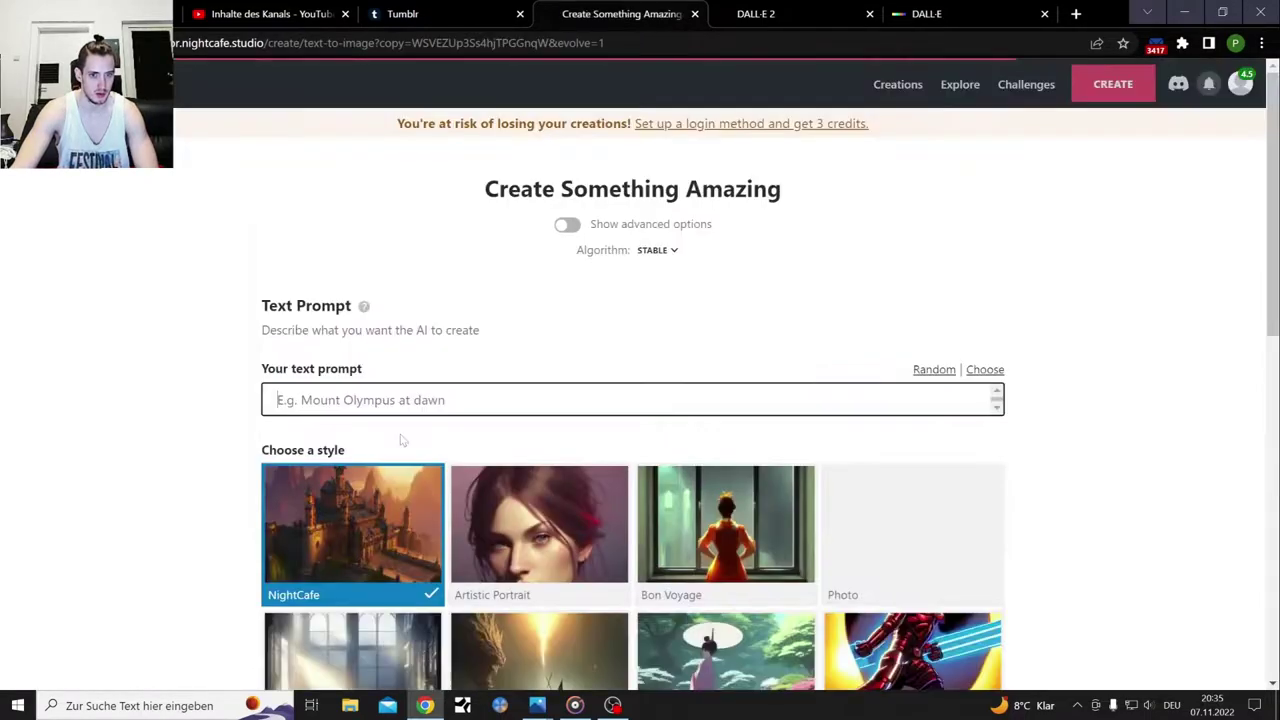
scroll(210, 425, down, 3)
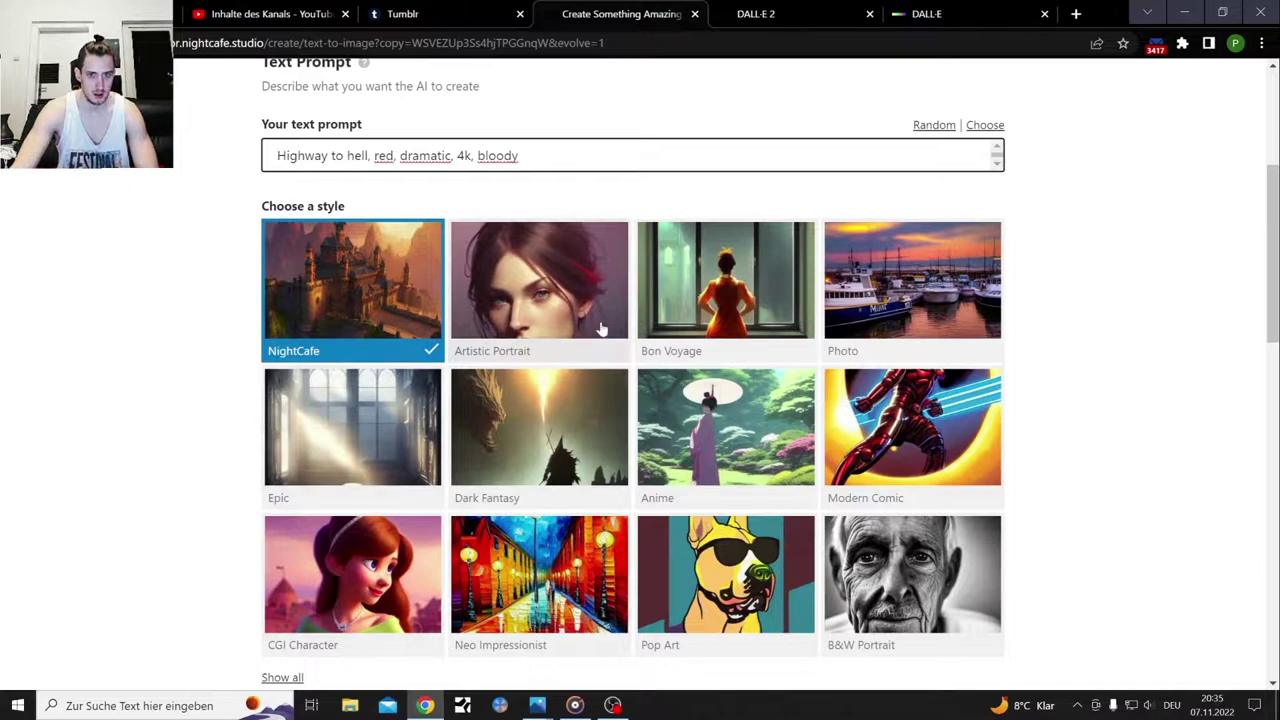
scroll(898, 428, down, 2)
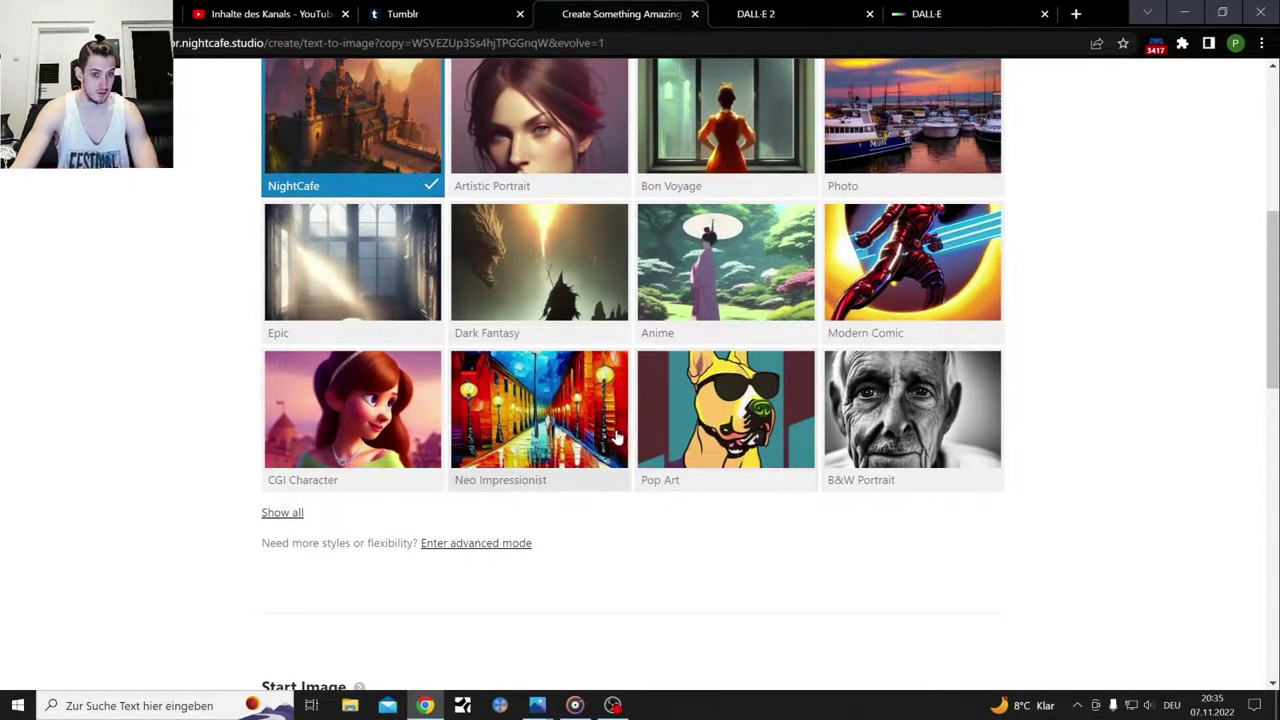
click(400, 280)
scroll(530, 340, up, 2)
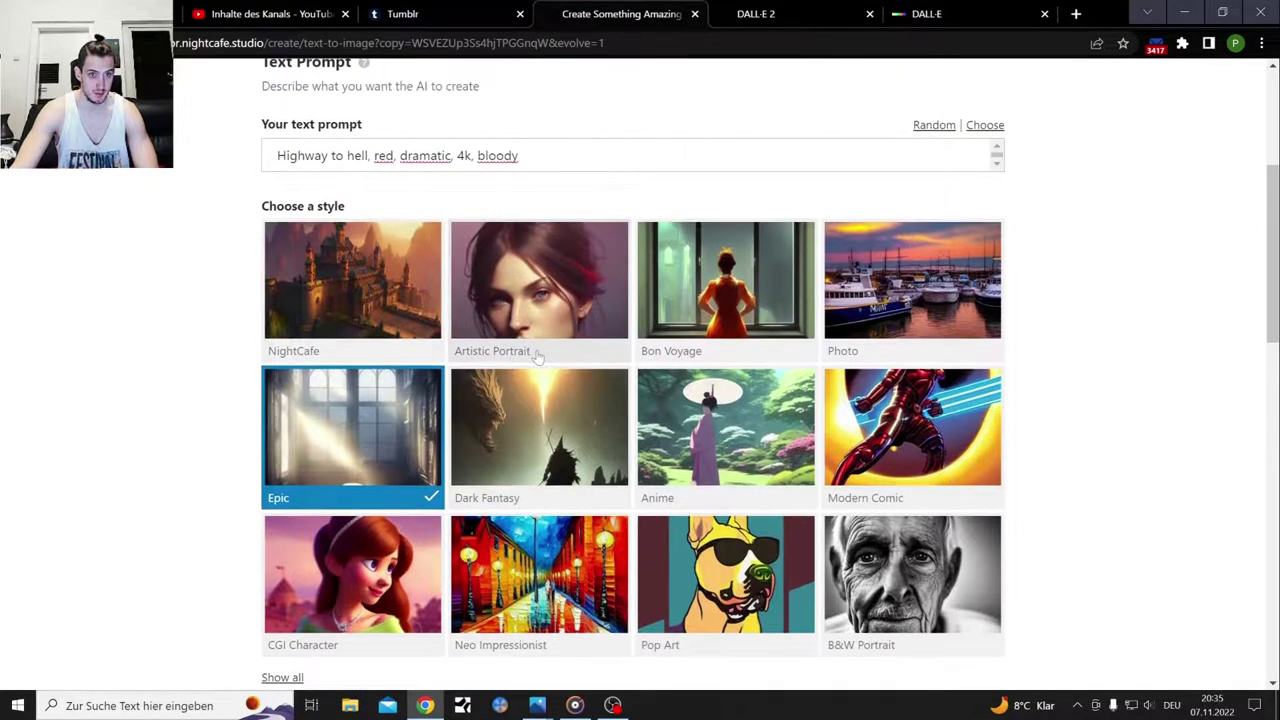
scroll(610, 388, up, 3)
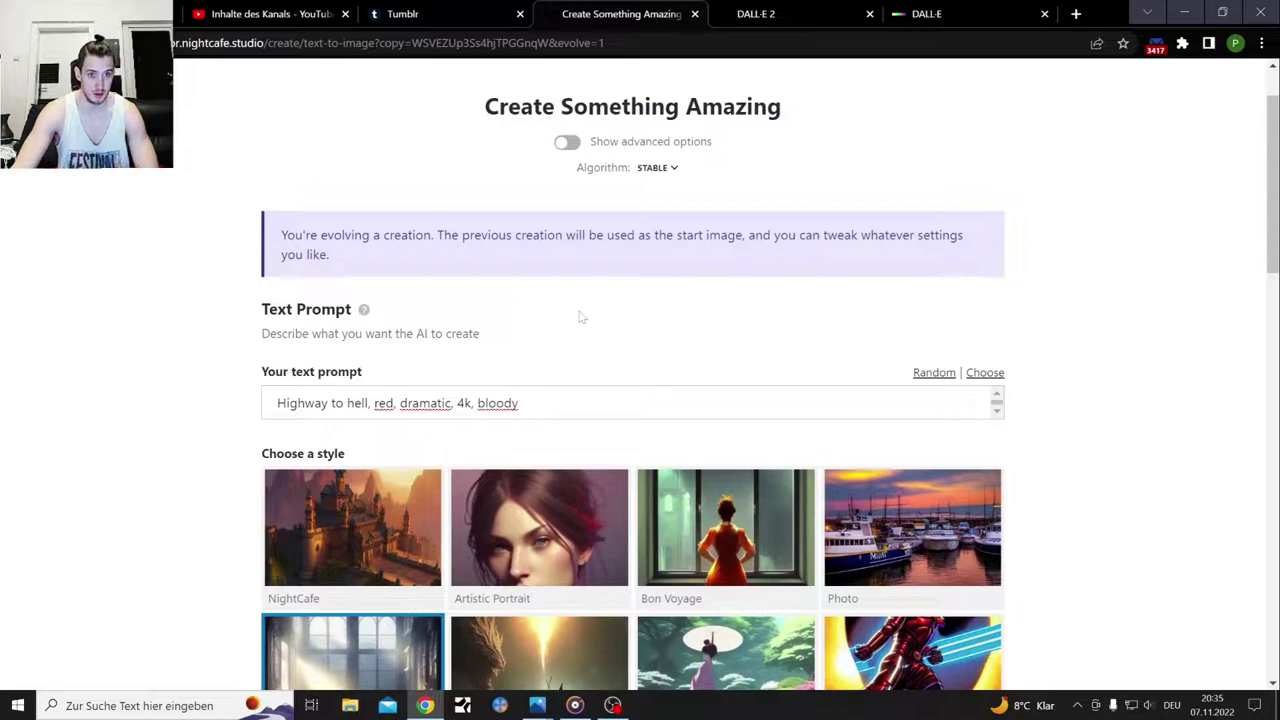
scroll(580, 316, down, 1)
scroll(580, 316, up, 2)
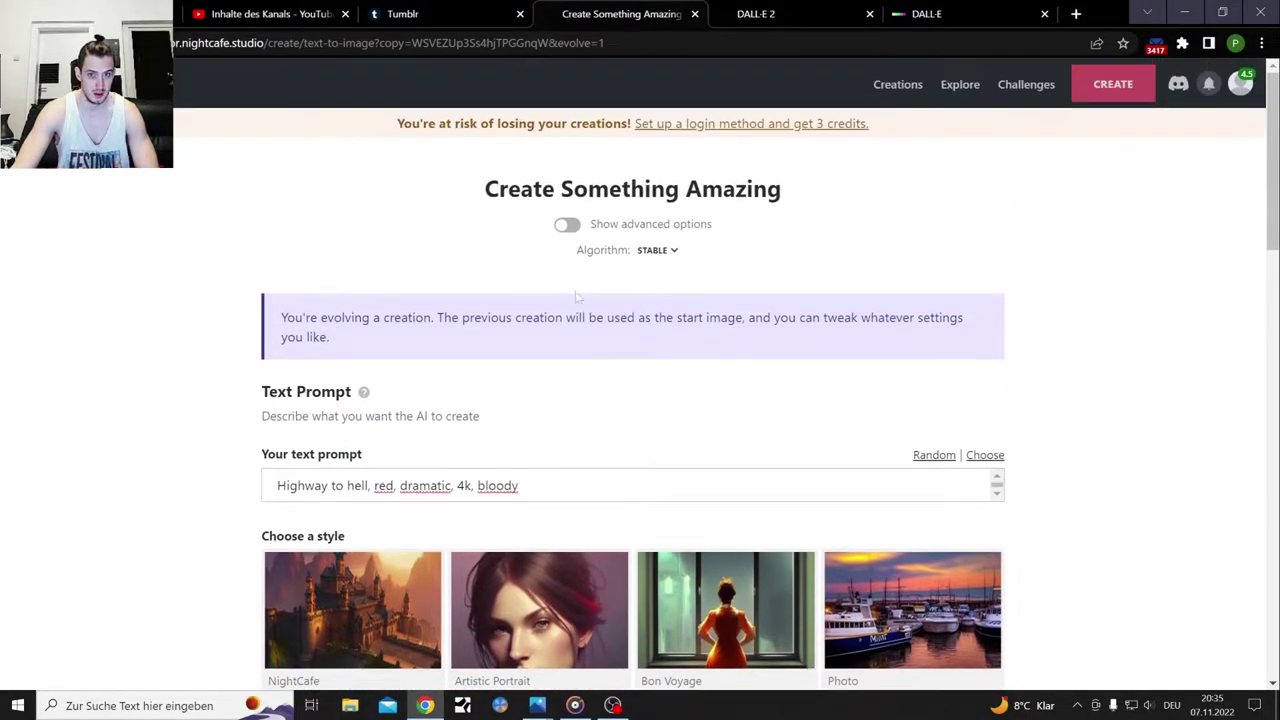
Turn on Show advanced options and look over the revealed settings
click(567, 226)
scroll(576, 396, down, 1)
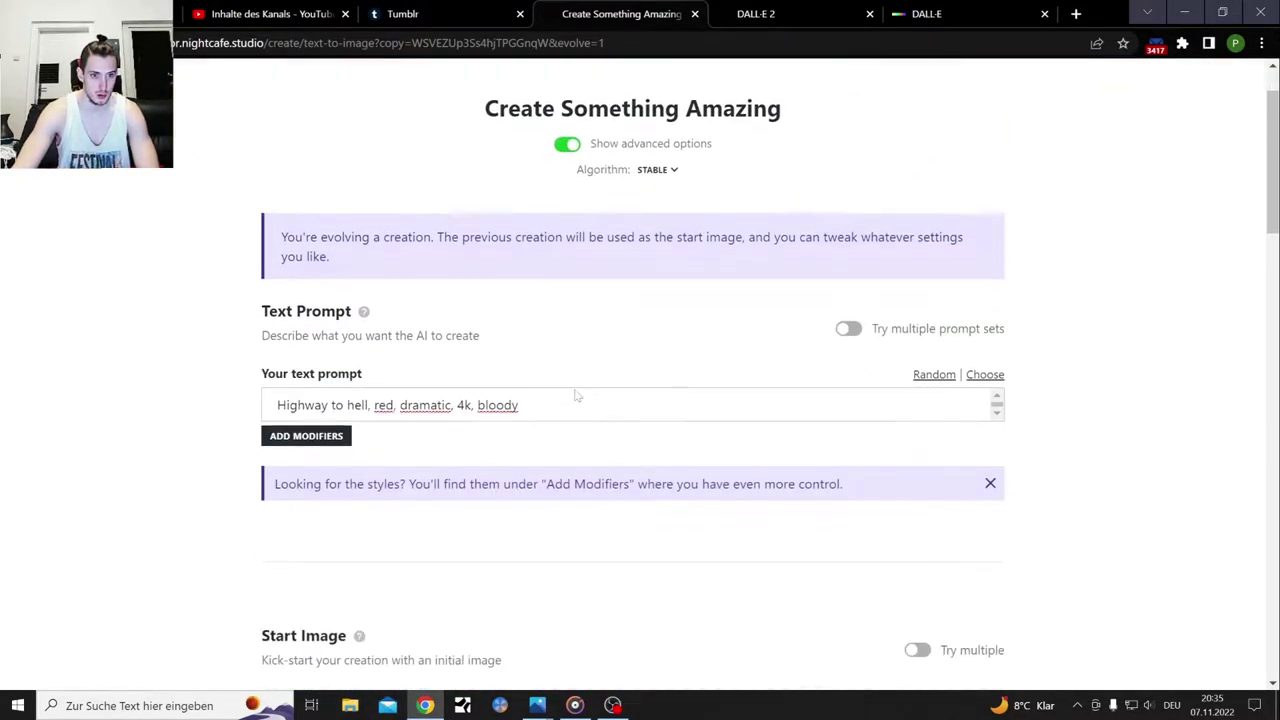
scroll(762, 568, down, 8)
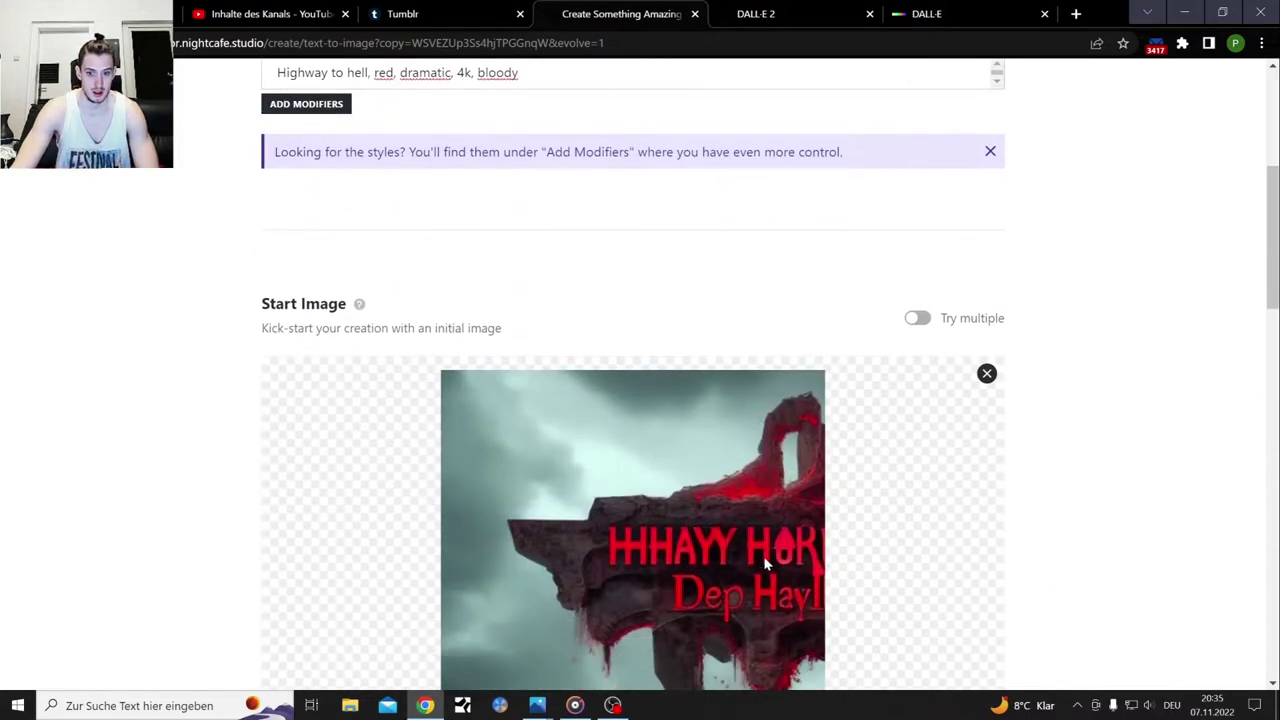
scroll(767, 559, up, 6)
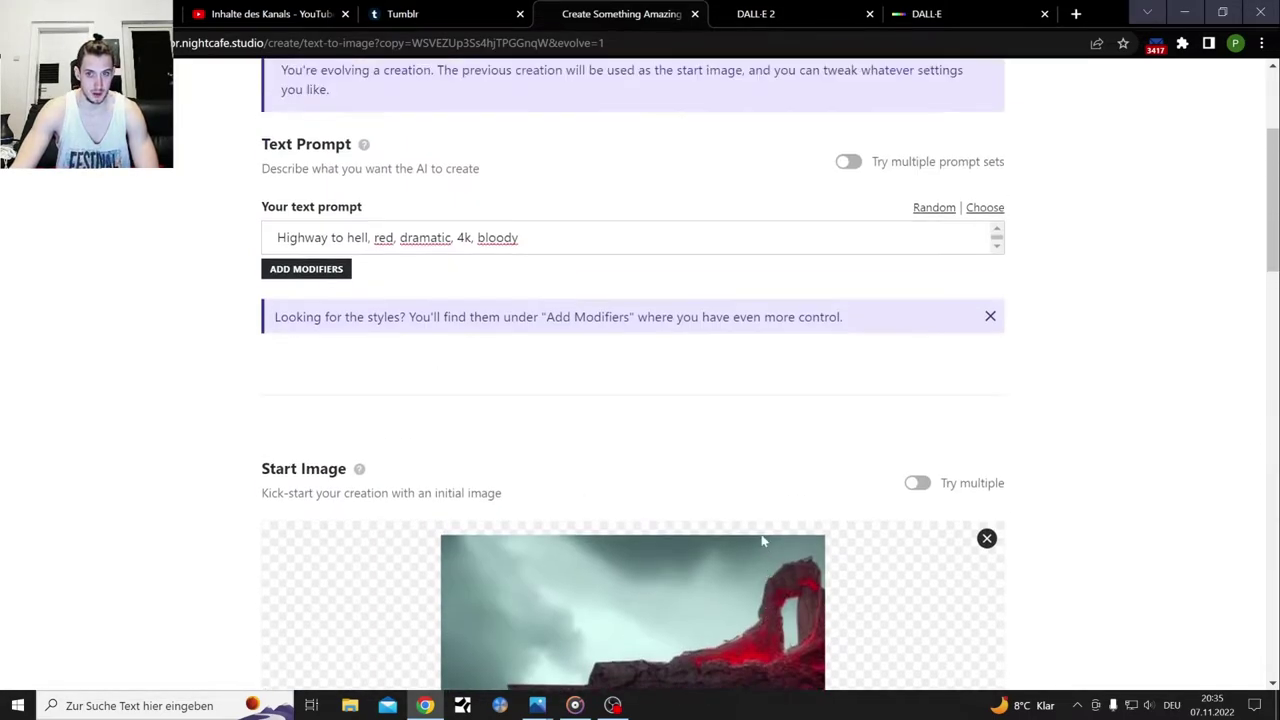
scroll(646, 303, up, 2)
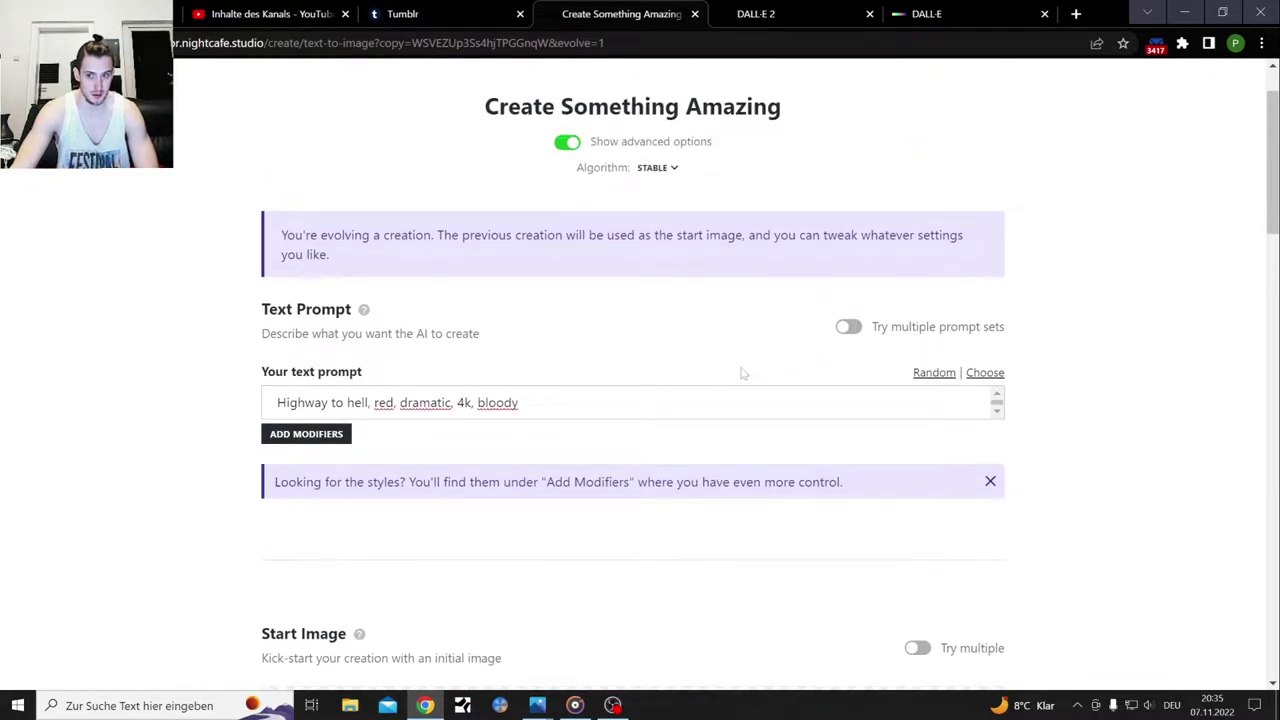
Enable multiple prompt sets and raise Prompt Weight and Noise Weight to 100%
scroll(742, 374, down, 1)
click(848, 244)
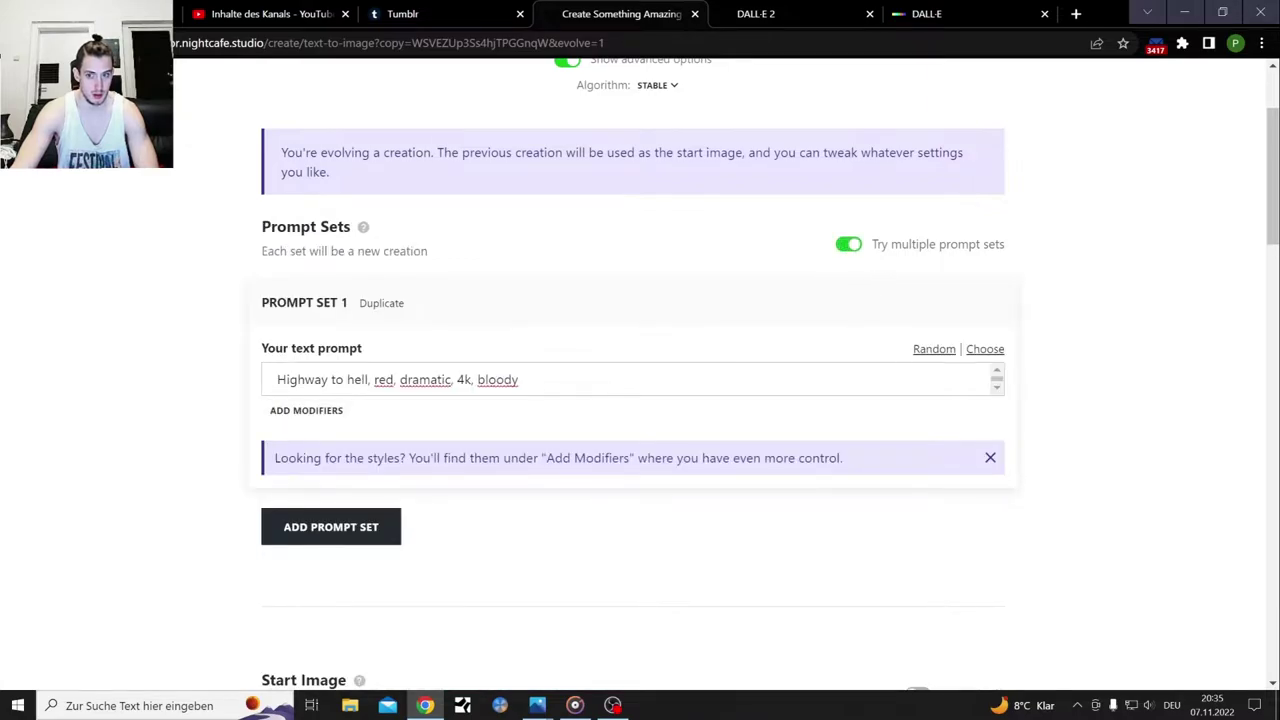
scroll(735, 448, down, 10)
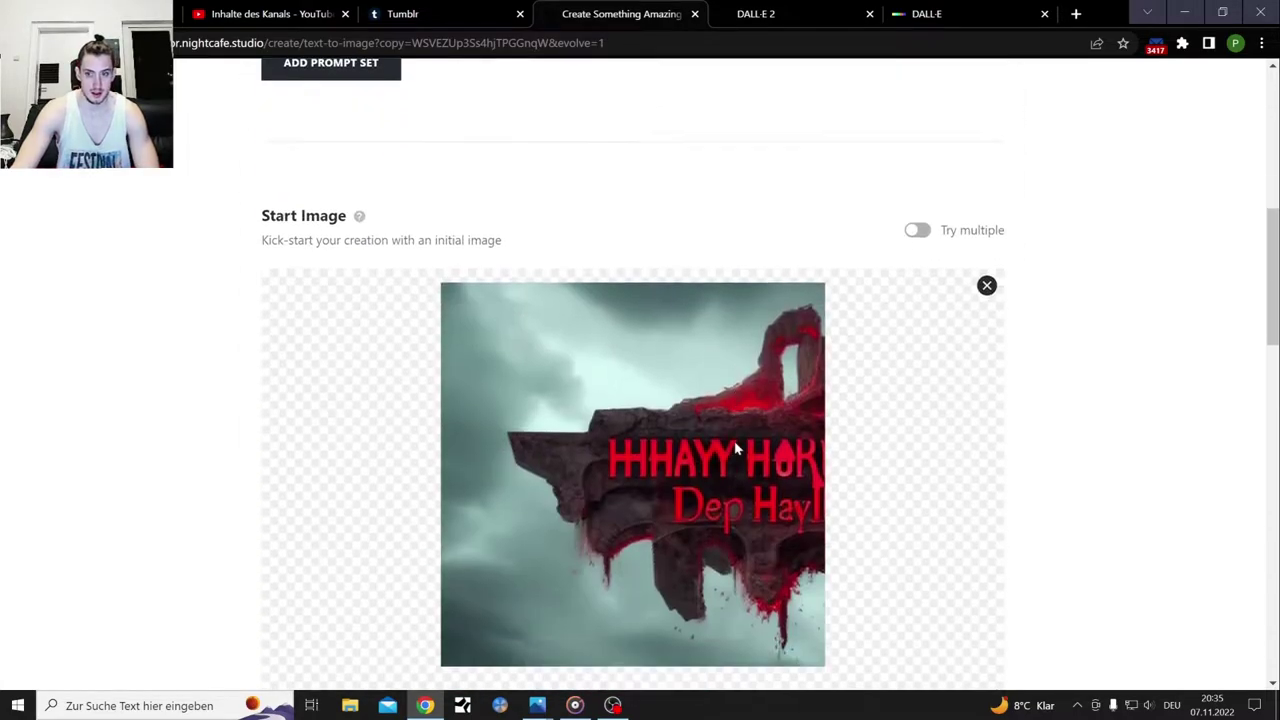
scroll(735, 448, down, 4)
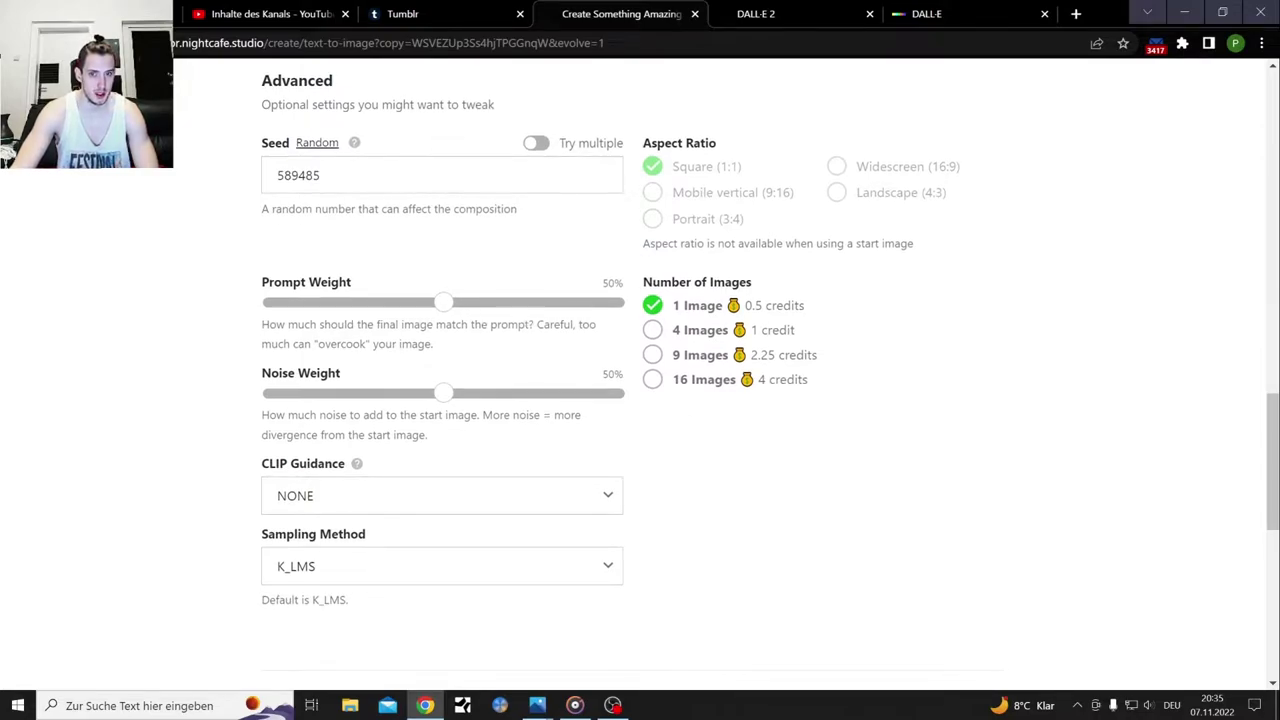
drag(440, 308, 624, 316)
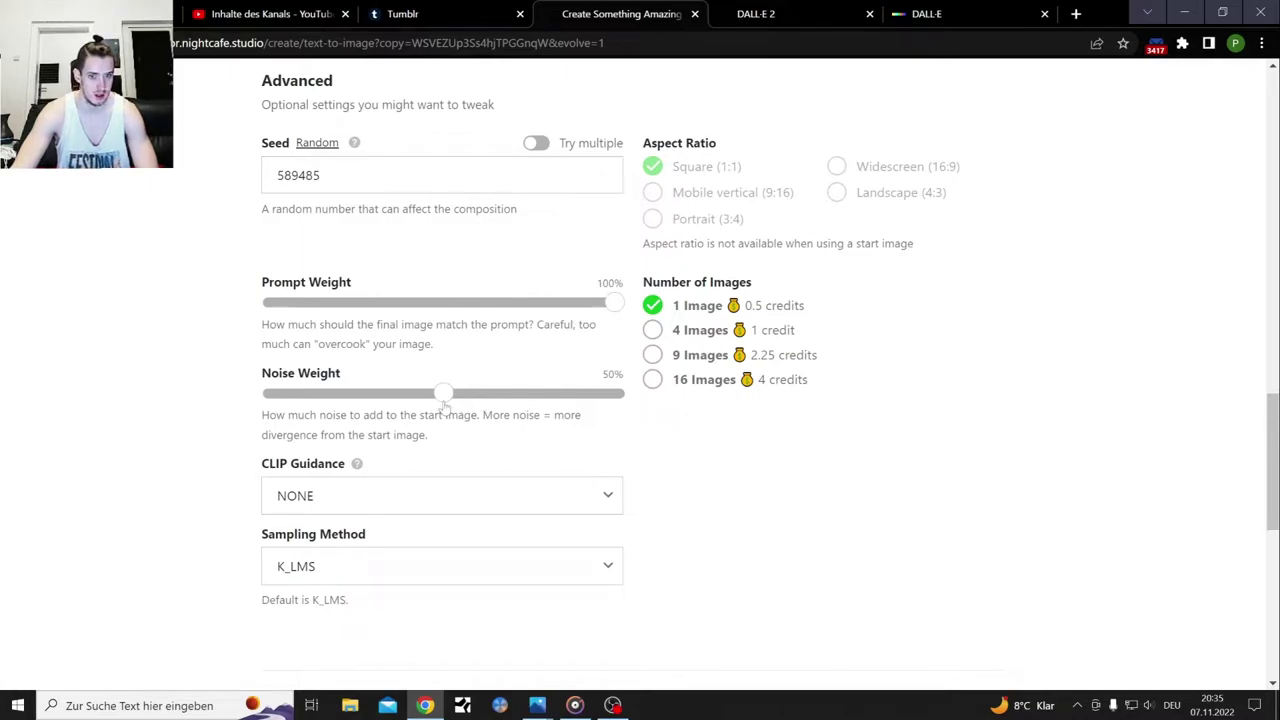
drag(444, 396, 645, 402)
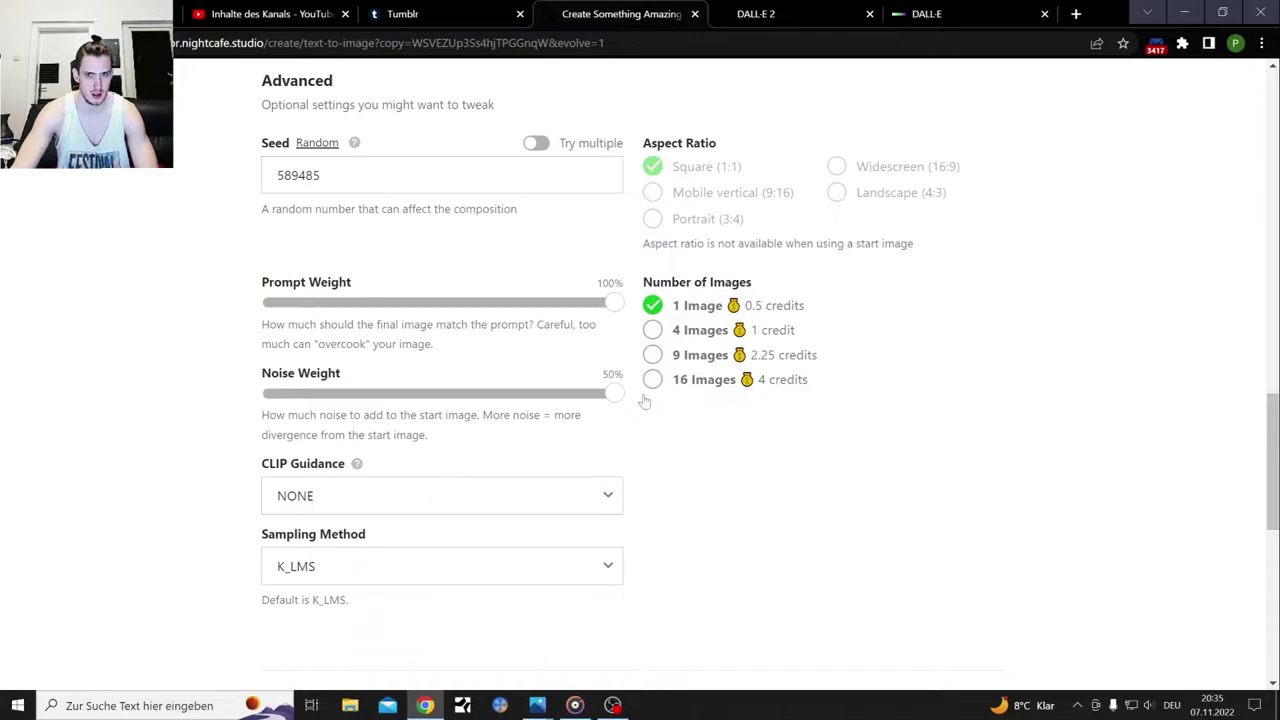
Keep CLIP Guidance at NONE and set Runtime to Medium, costing 1 credit
click(608, 497)
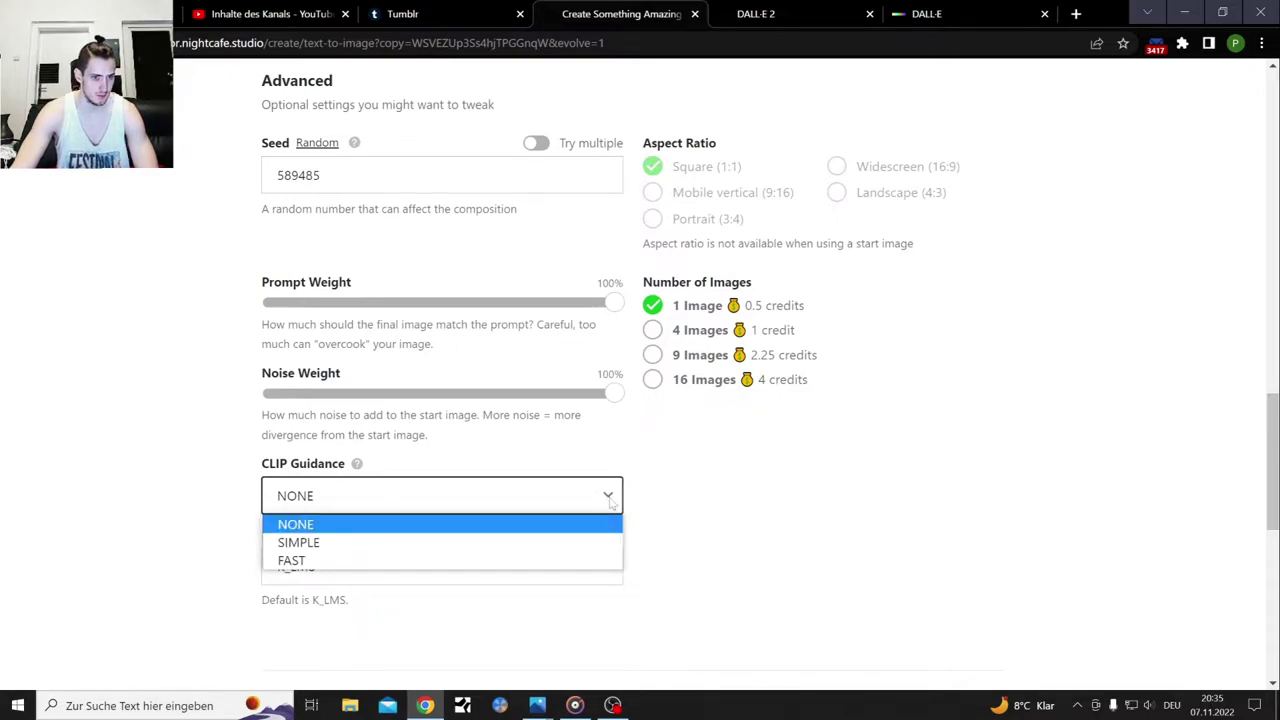
click(608, 497)
scroll(606, 500, down, 5)
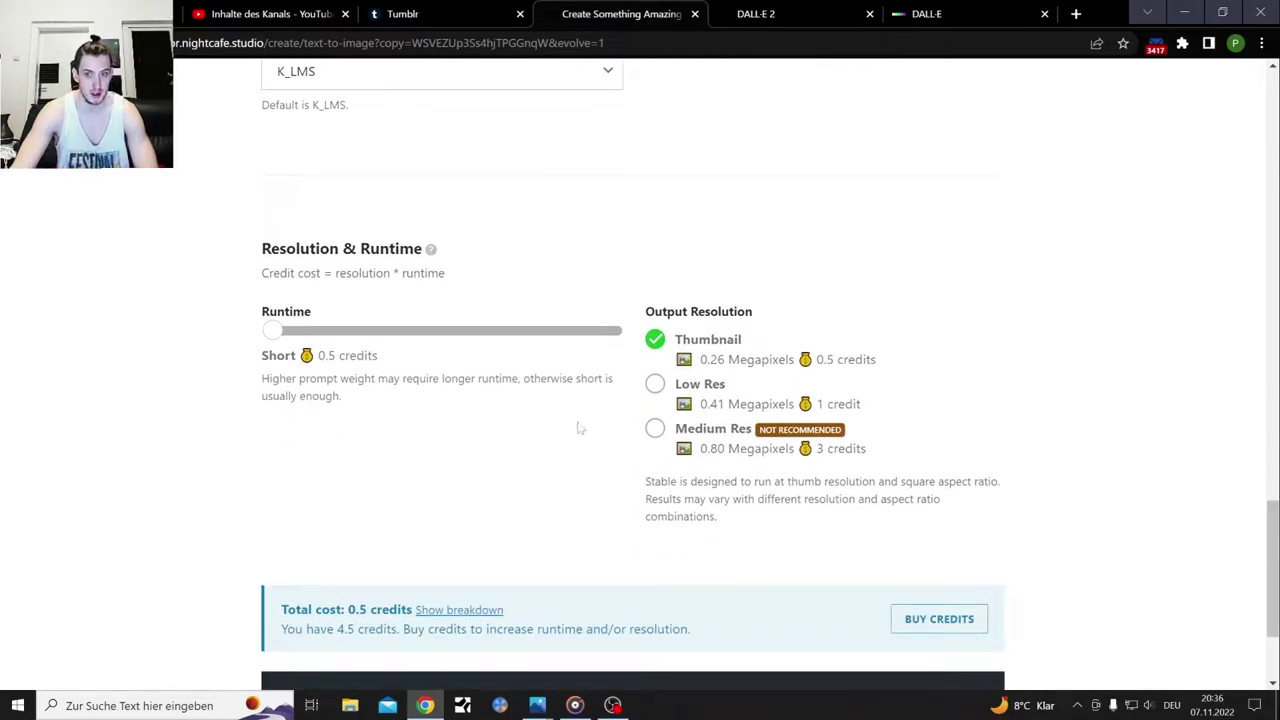
drag(287, 340, 443, 340)
scroll(840, 440, down, 1)
scroll(835, 435, down, 2)
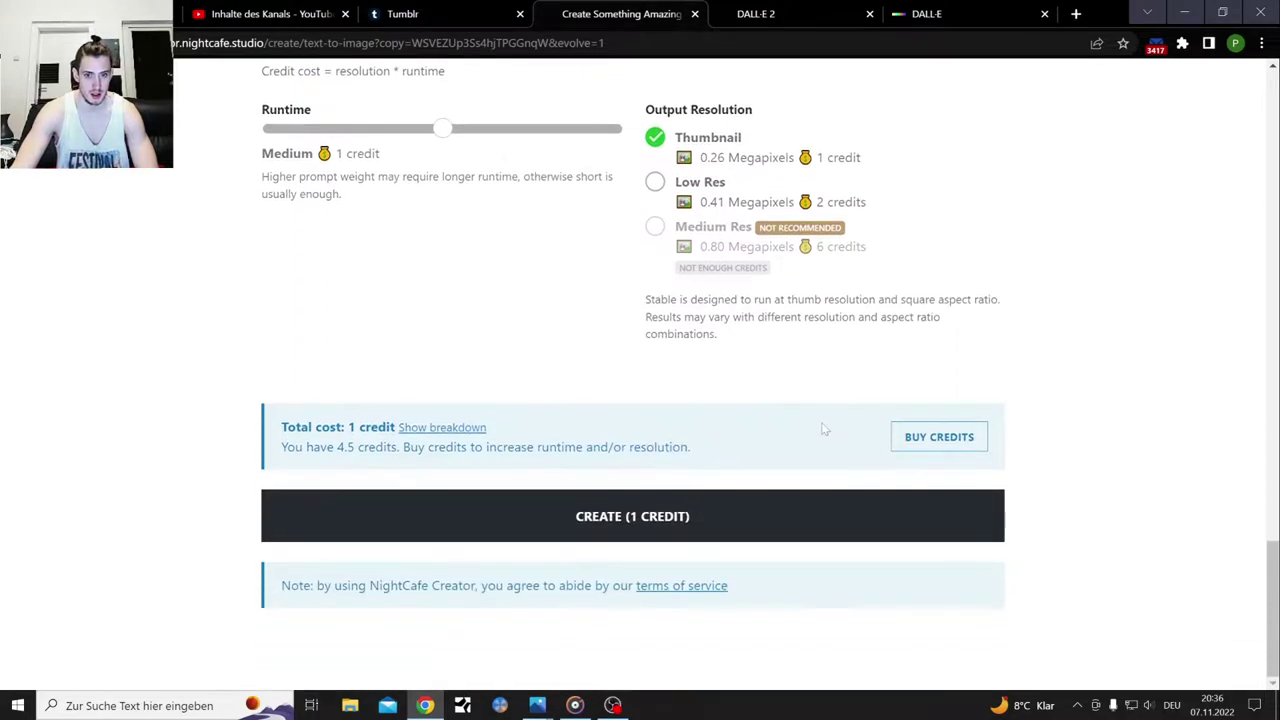
scroll(700, 415, up, 1)
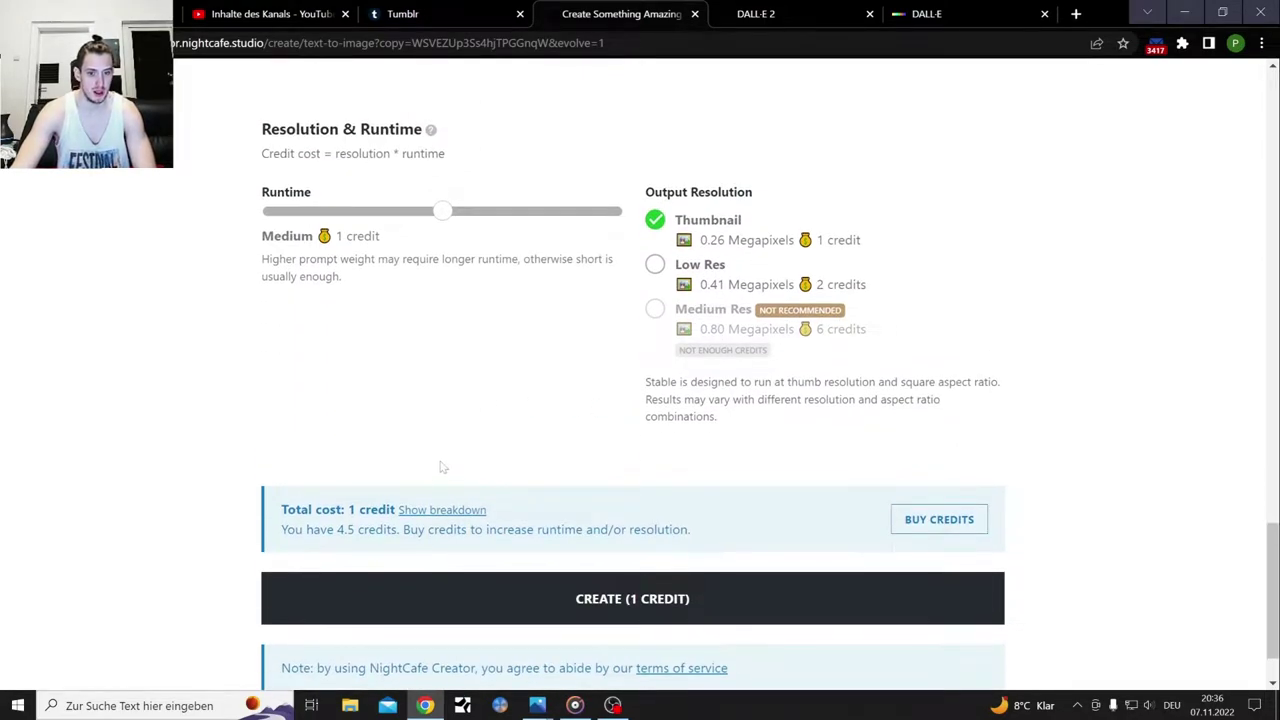
scroll(480, 456, up, 10)
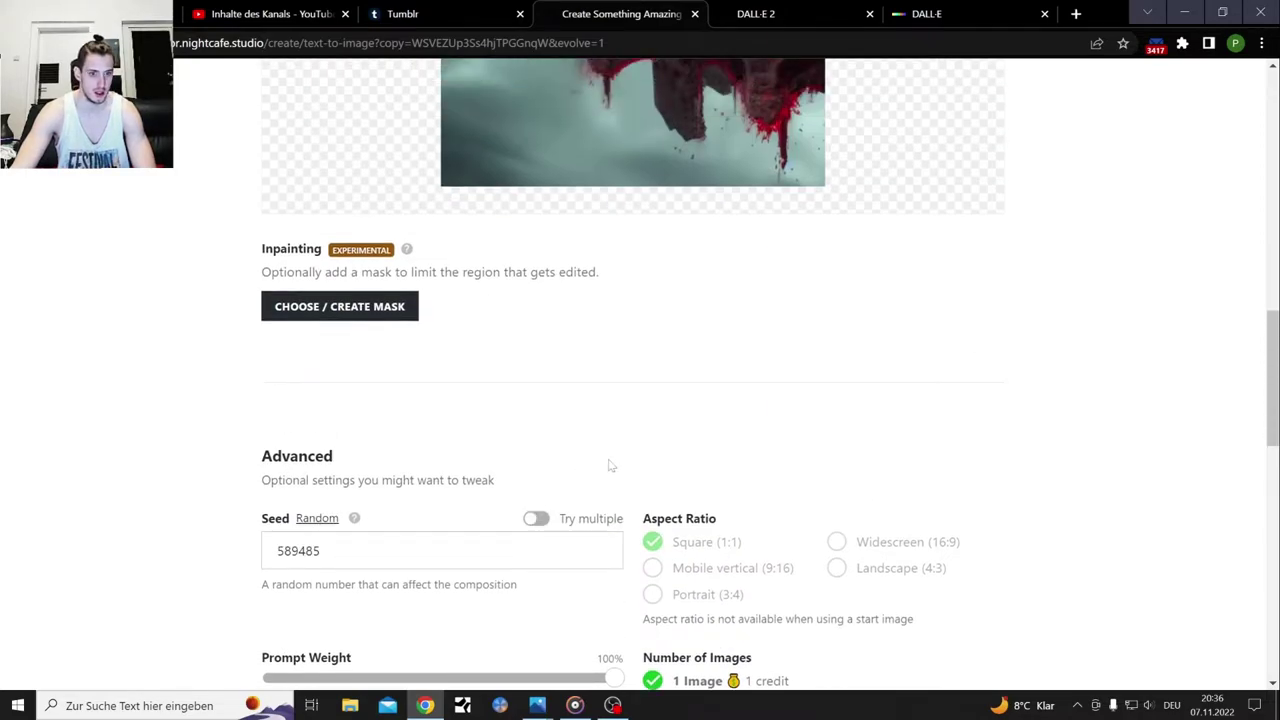
Add a second, empty prompt set to the evolve form
scroll(612, 468, up, 6)
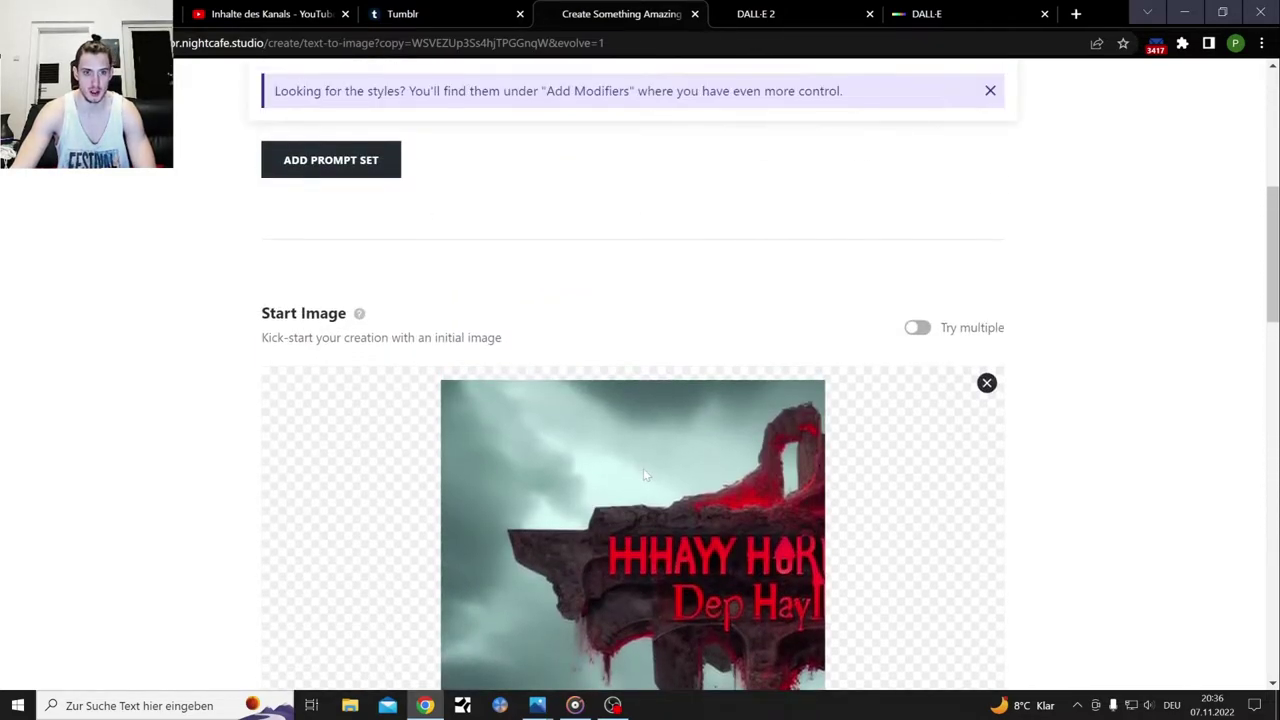
scroll(725, 477, up, 1)
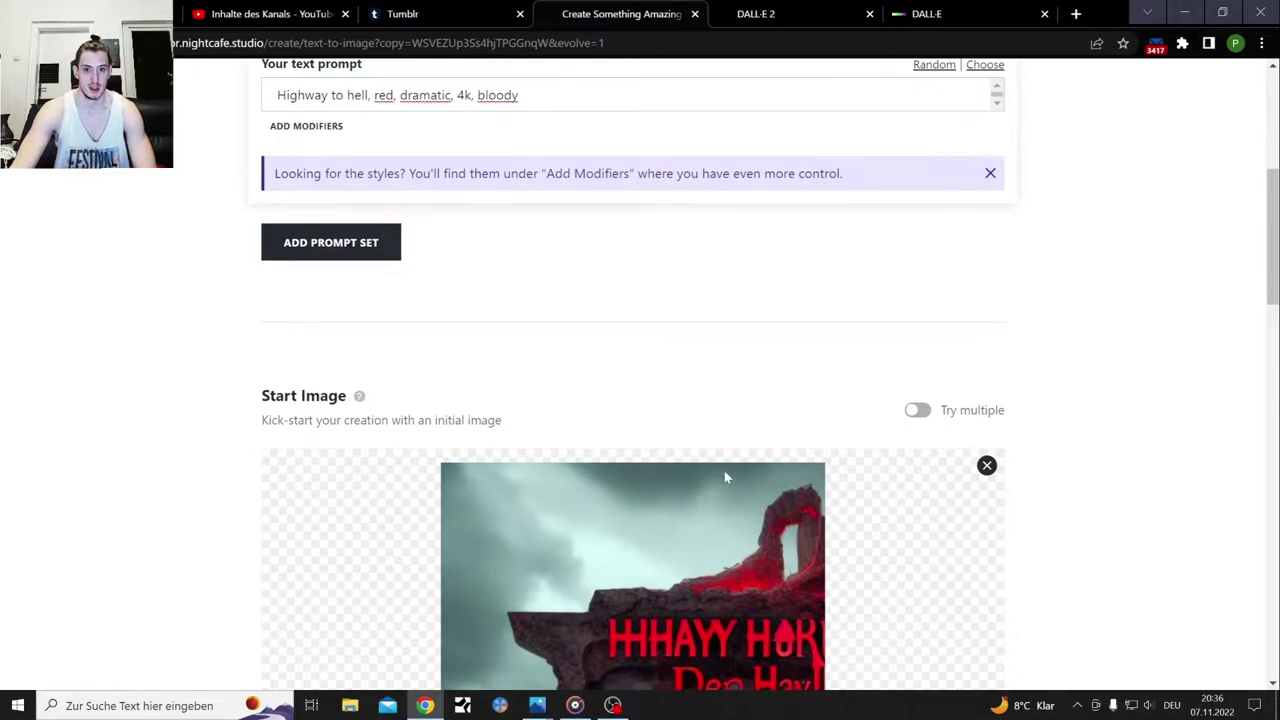
scroll(724, 471, up, 1)
scroll(725, 477, up, 3)
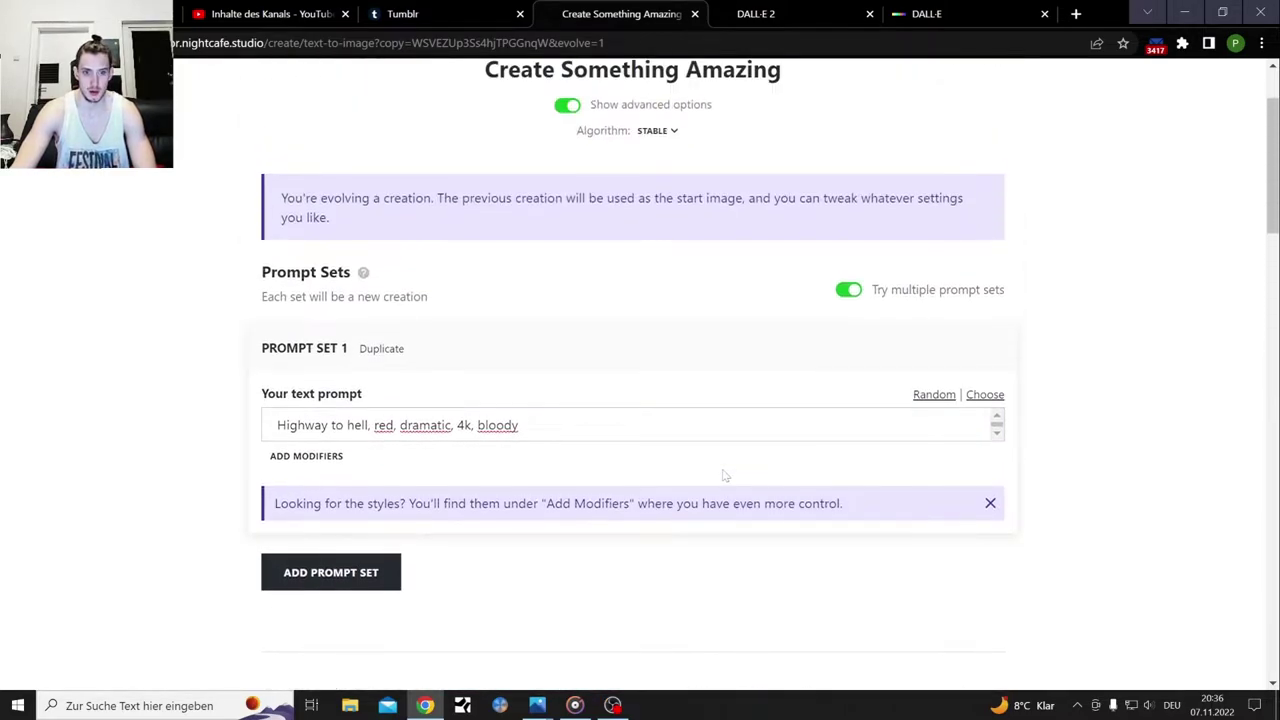
scroll(725, 477, up, 2)
scroll(725, 477, down, 4)
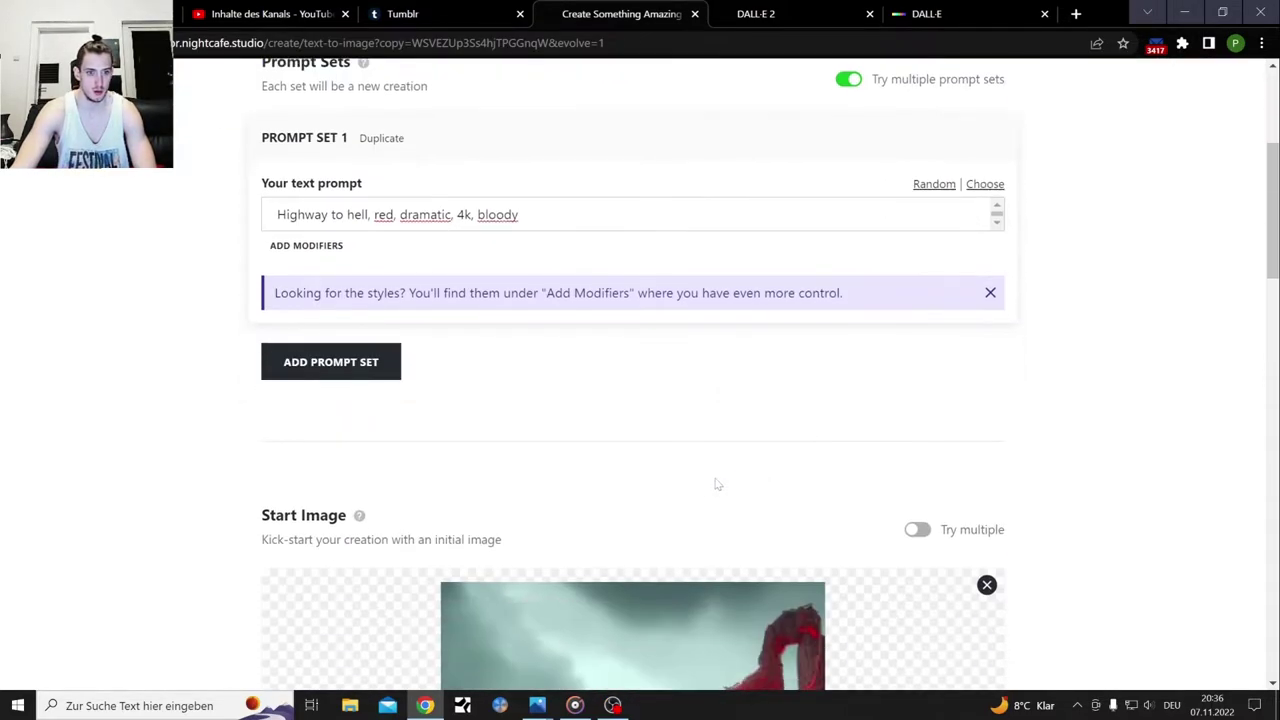
click(357, 365)
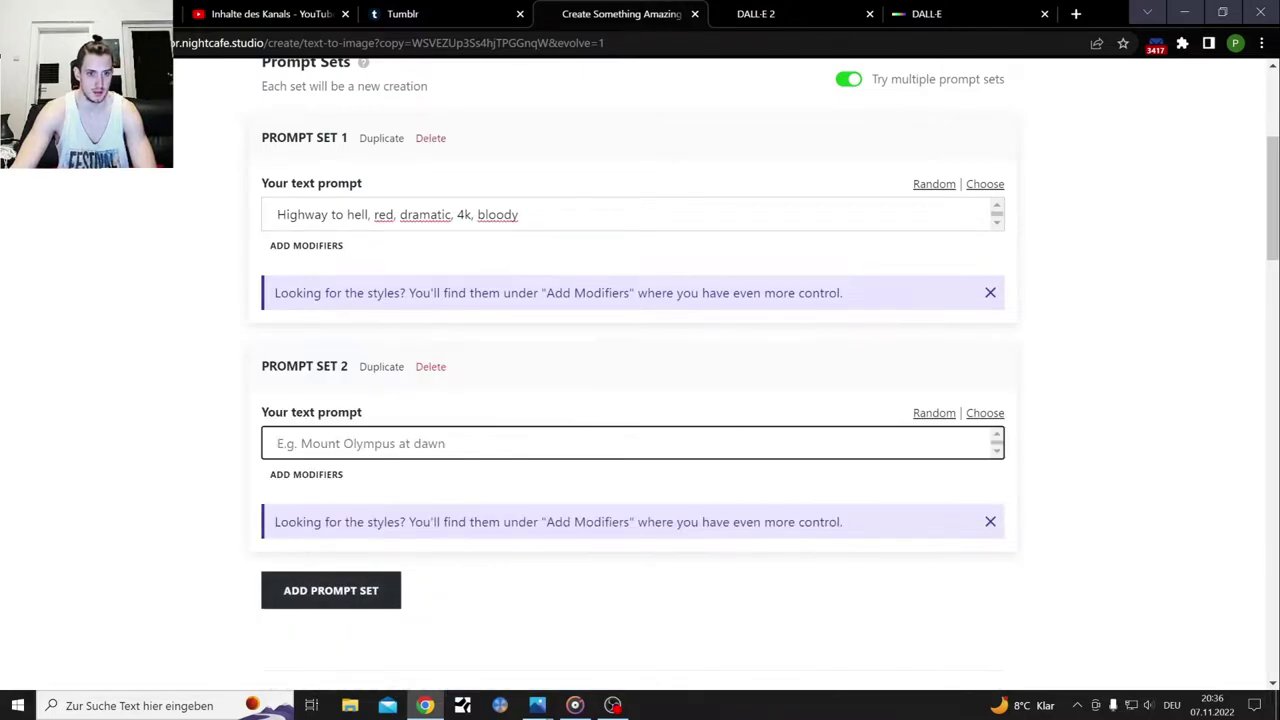
Try generating both prompt sets with CREATE (2 credits)
scroll(467, 471, up, 2)
scroll(467, 471, down, 3)
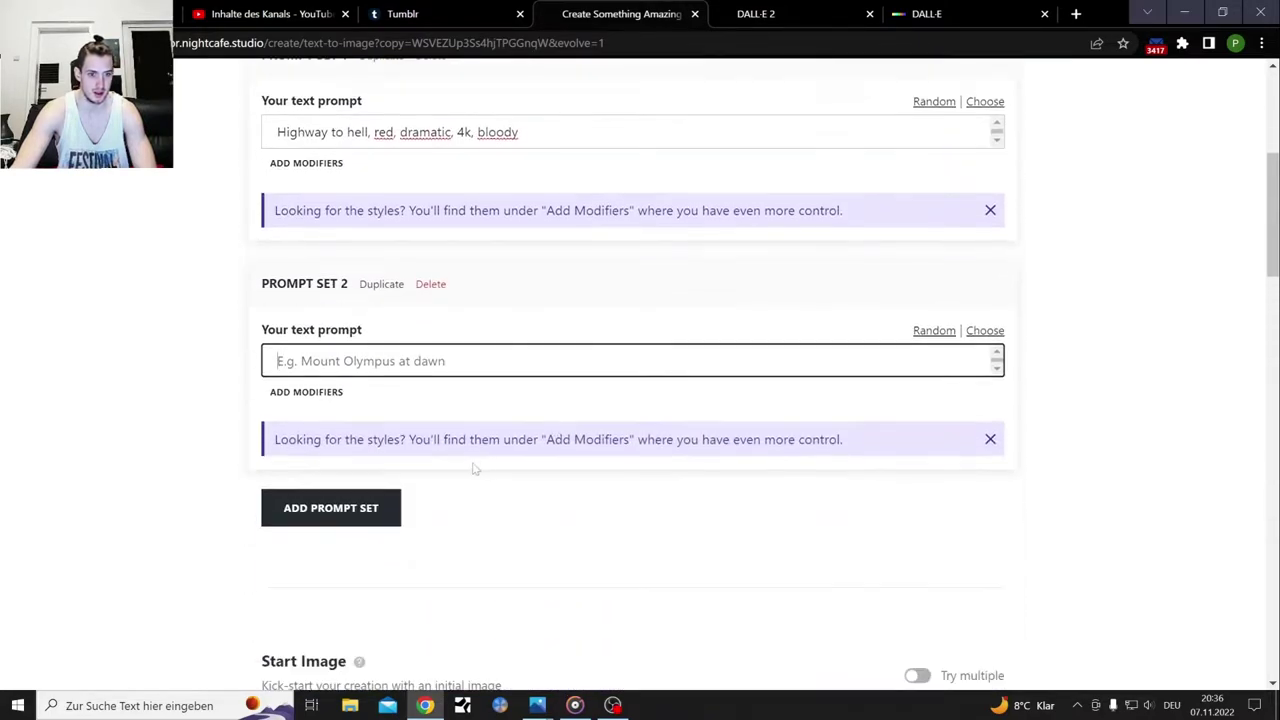
scroll(483, 493, up, 5)
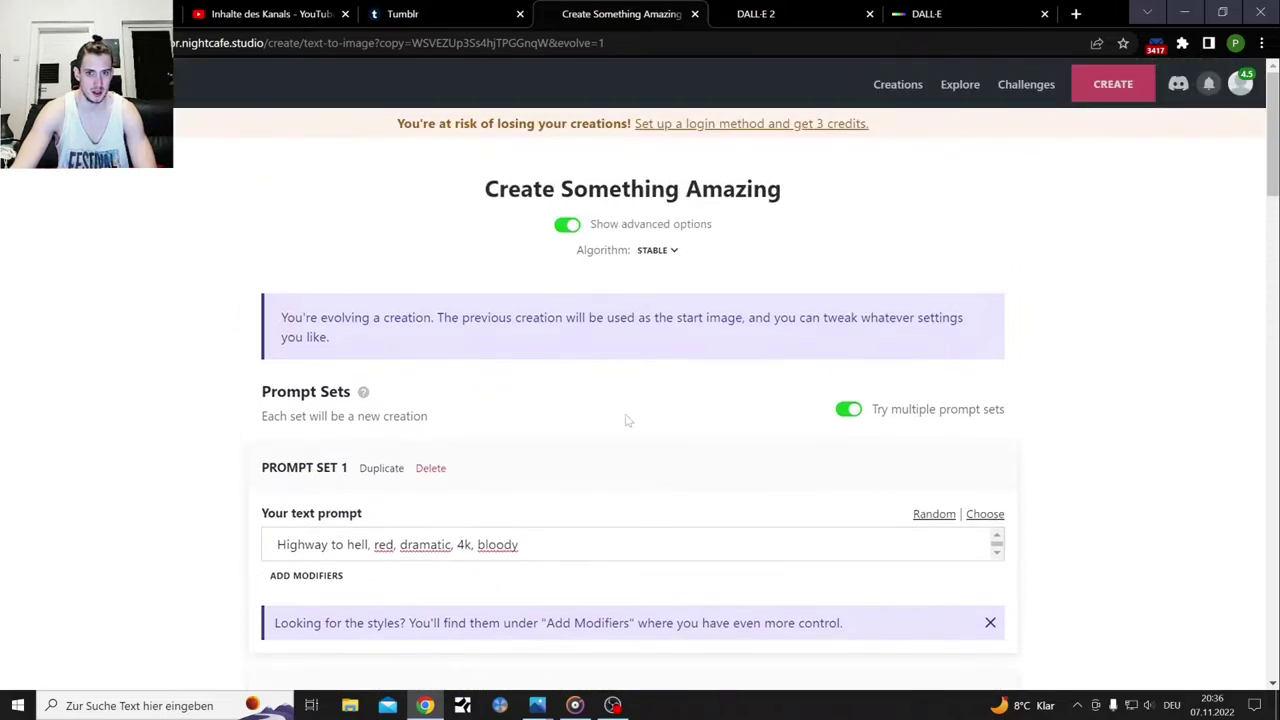
scroll(660, 420, down, 4)
scroll(688, 420, down, 10)
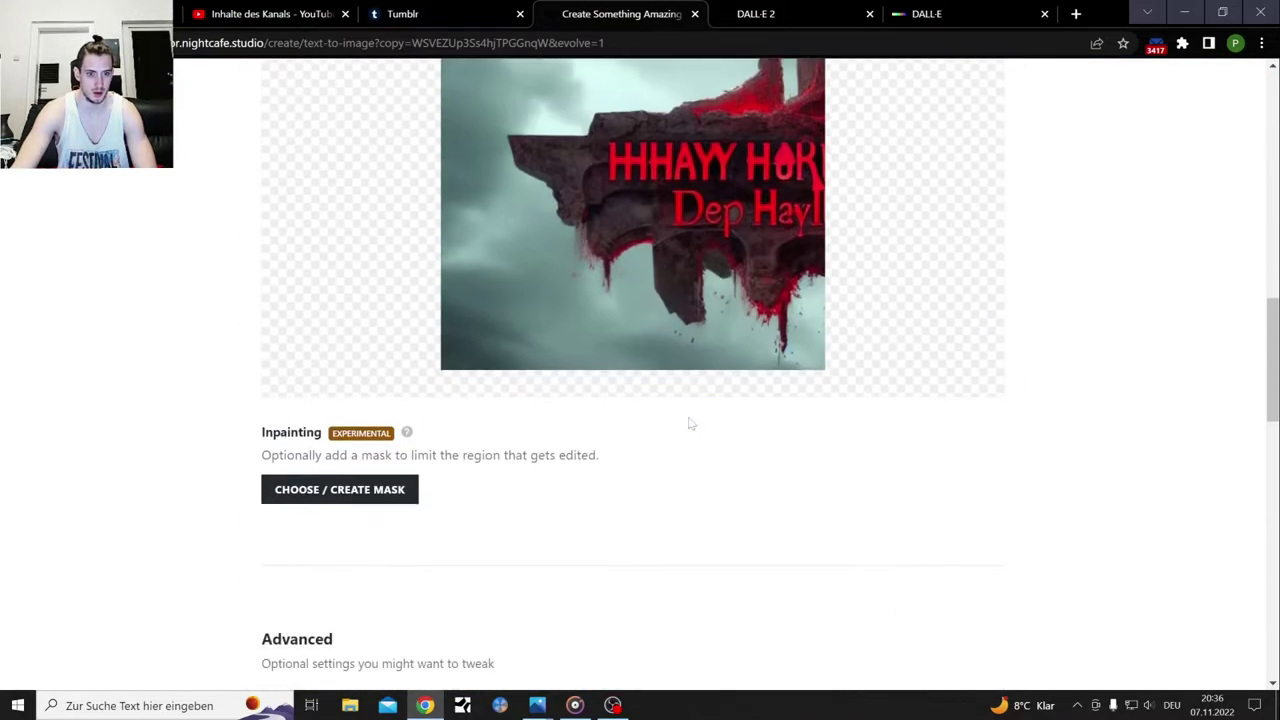
scroll(450, 492, down, 8)
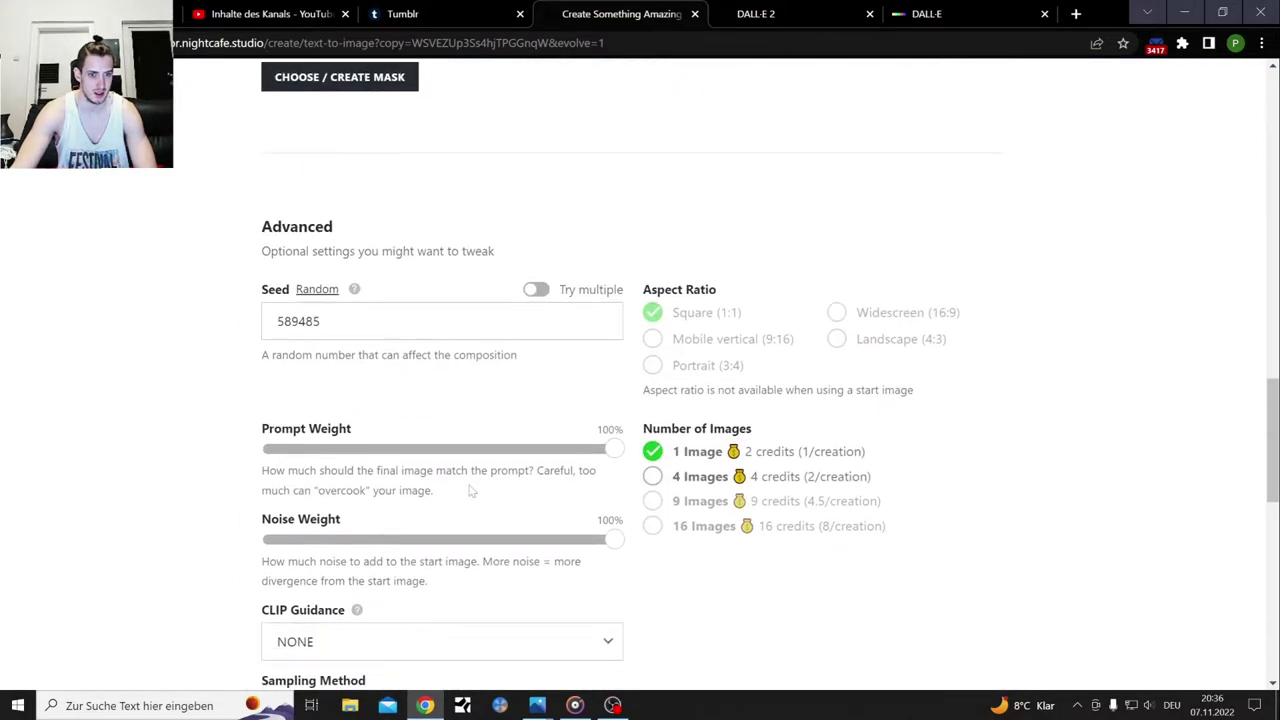
scroll(474, 488, down, 5)
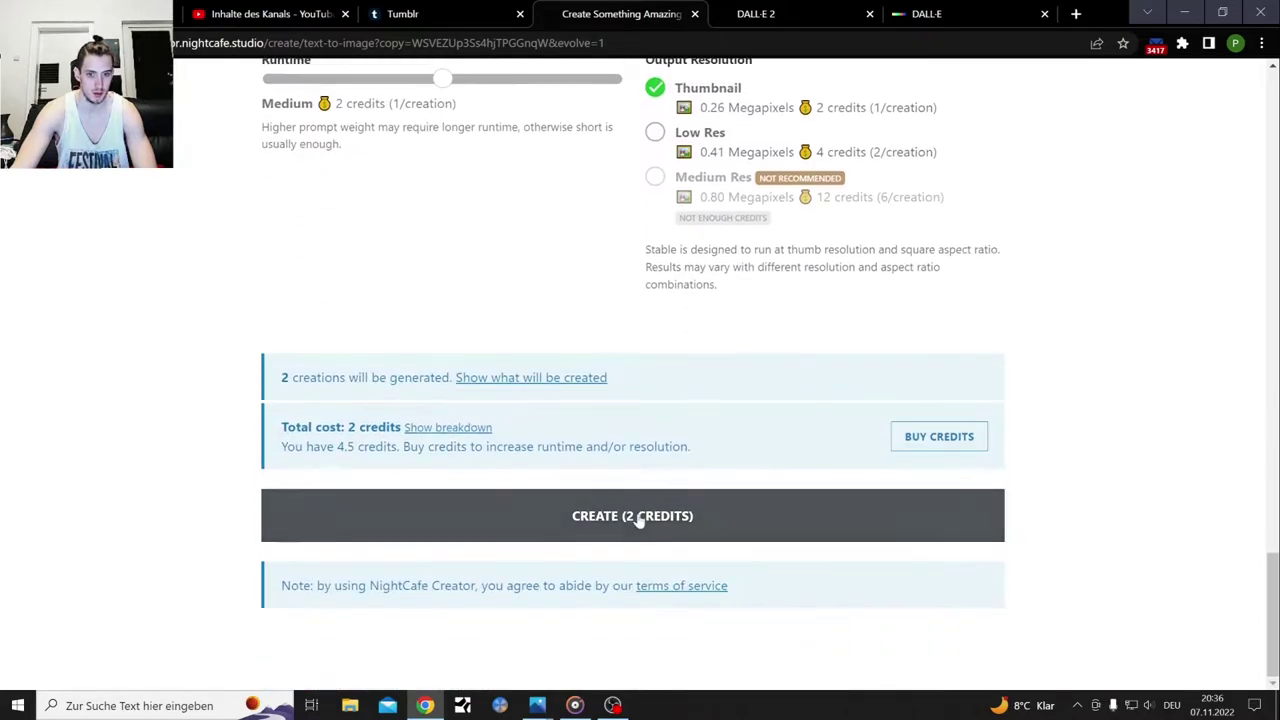
click(641, 519)
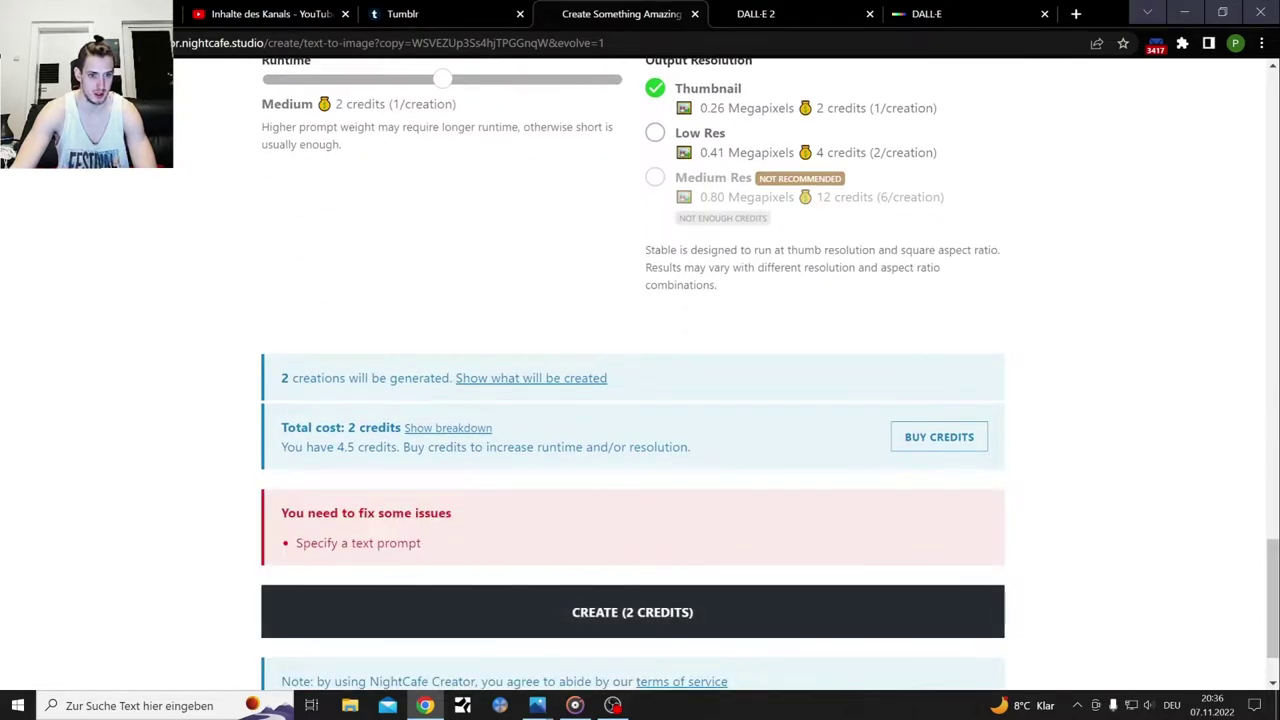
Copy 'Highway to hell' from Prompt Set 1 and paste it into Prompt Set 2
scroll(460, 405, up, 20)
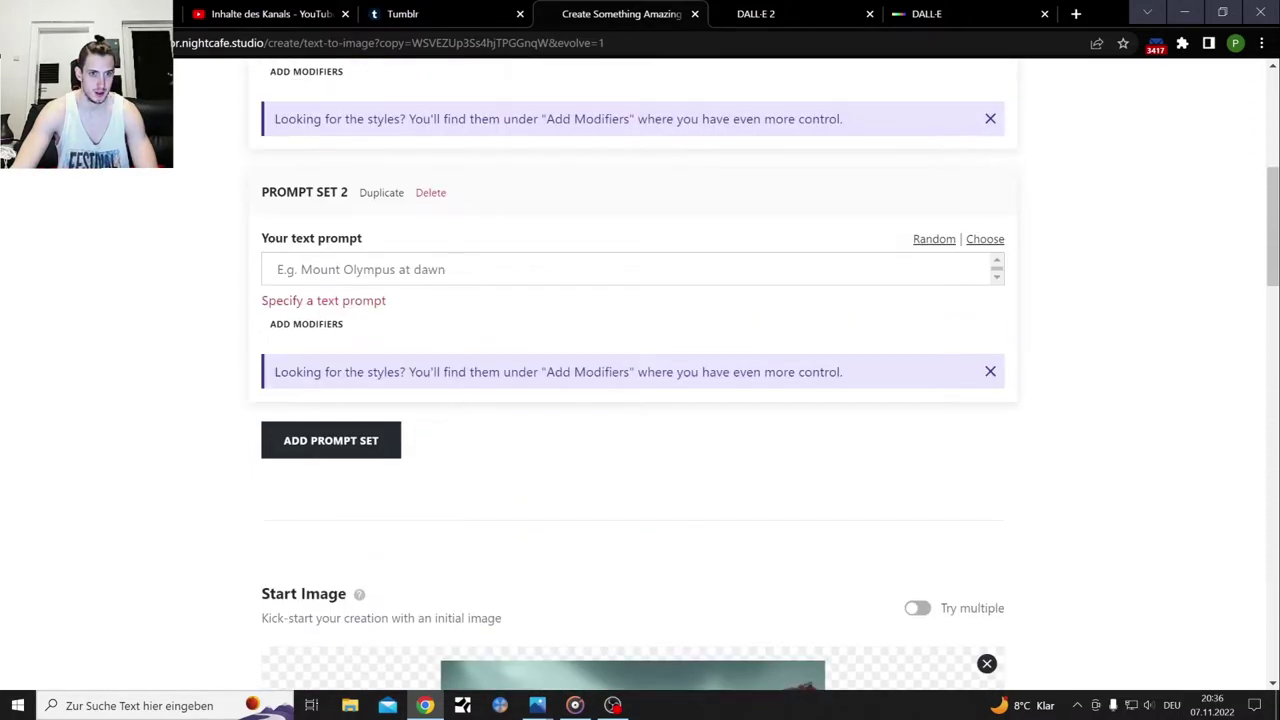
click(505, 269)
scroll(505, 390, up, 2)
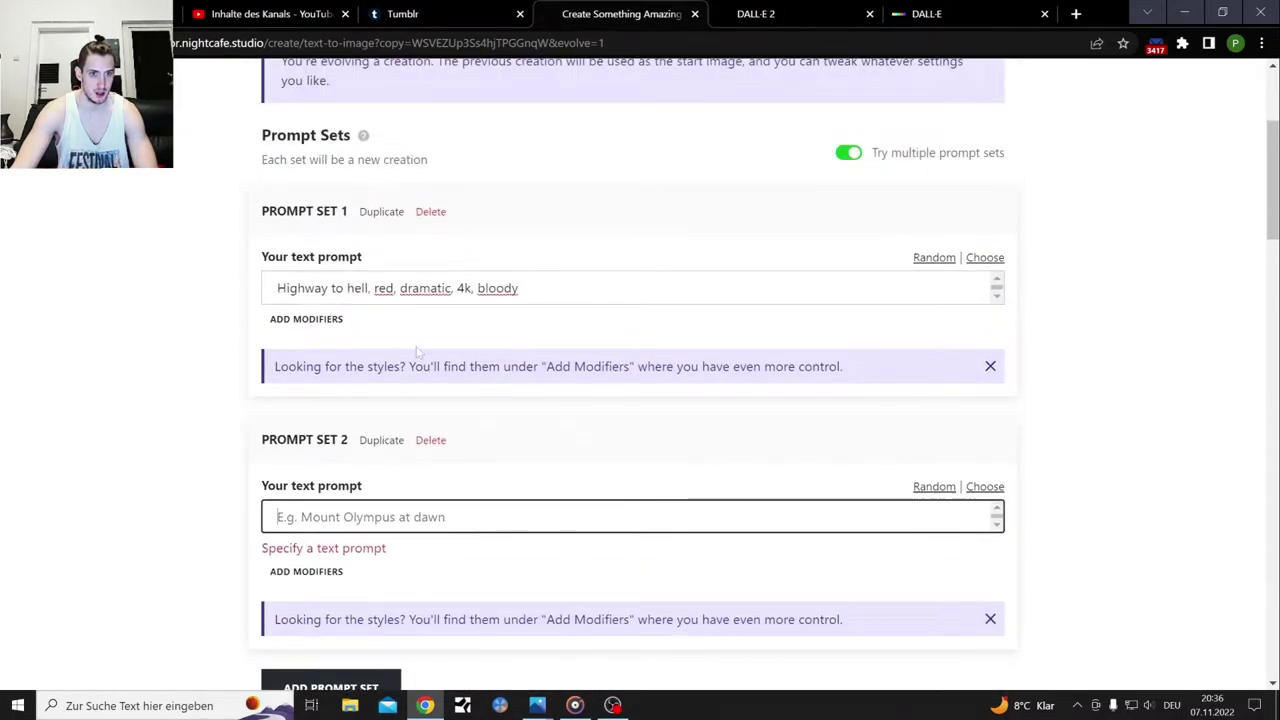
drag(368, 288, 277, 288)
key(super+c)
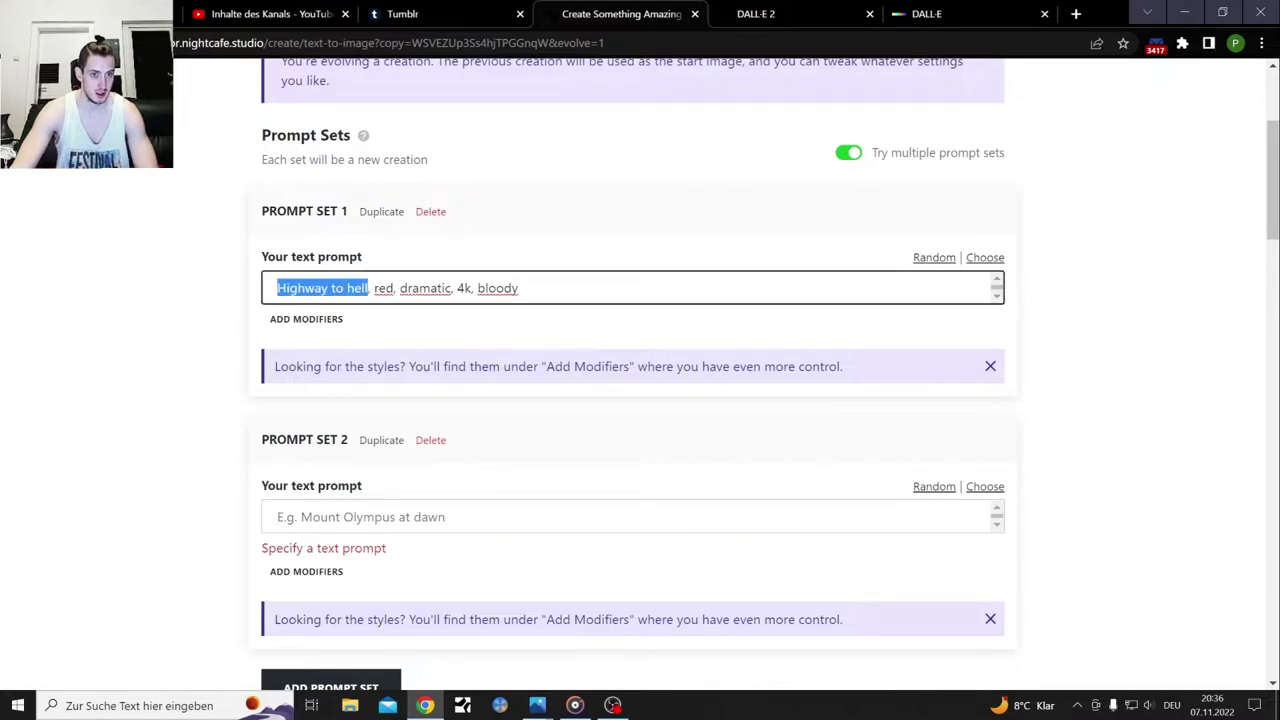
right_click(322, 290)
click(380, 354)
click(430, 517)
right_click(430, 517)
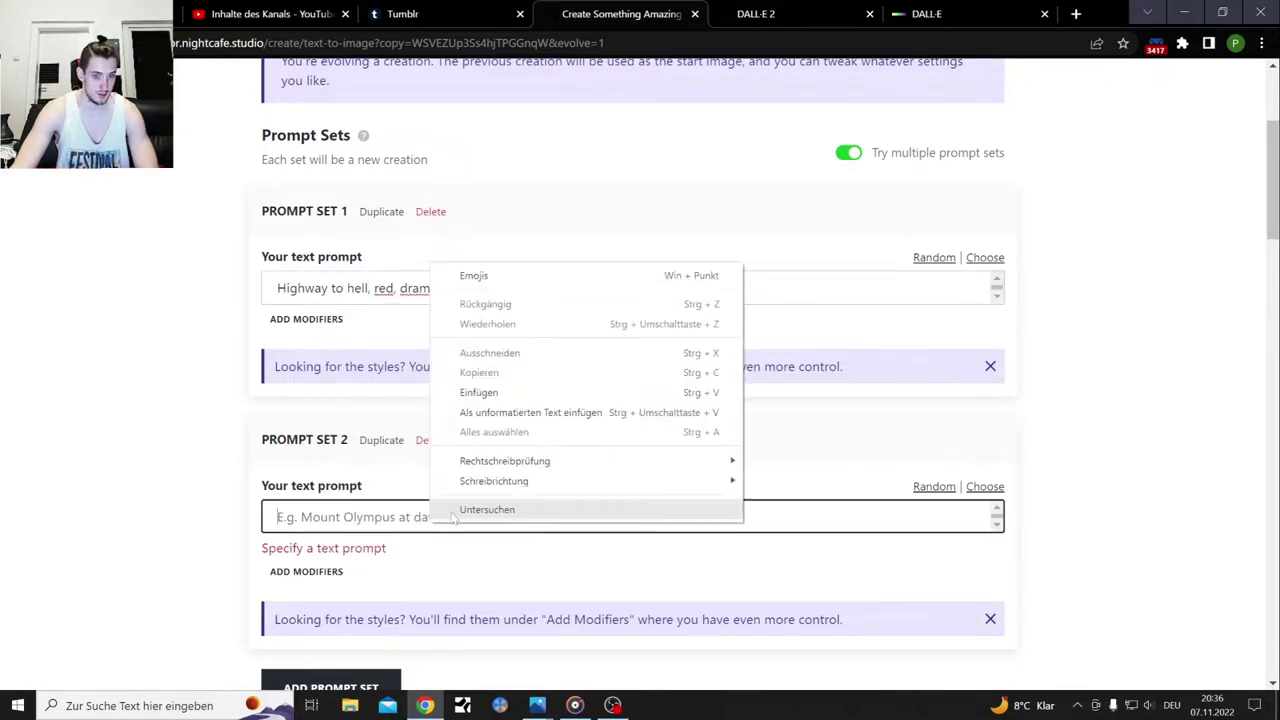
click(470, 391)
Select and copy the entire Prompt Set 1 text
click(518, 288)
drag(518, 288, 277, 288)
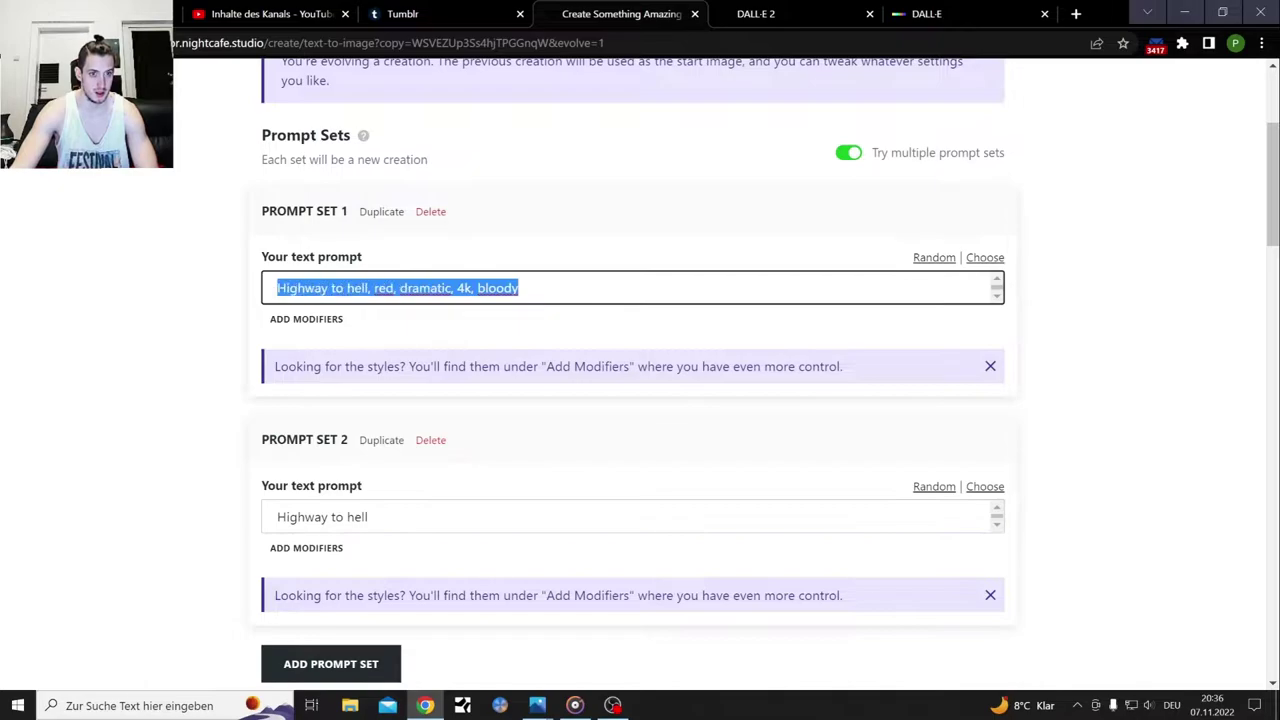
right_click(353, 300)
click(402, 362)
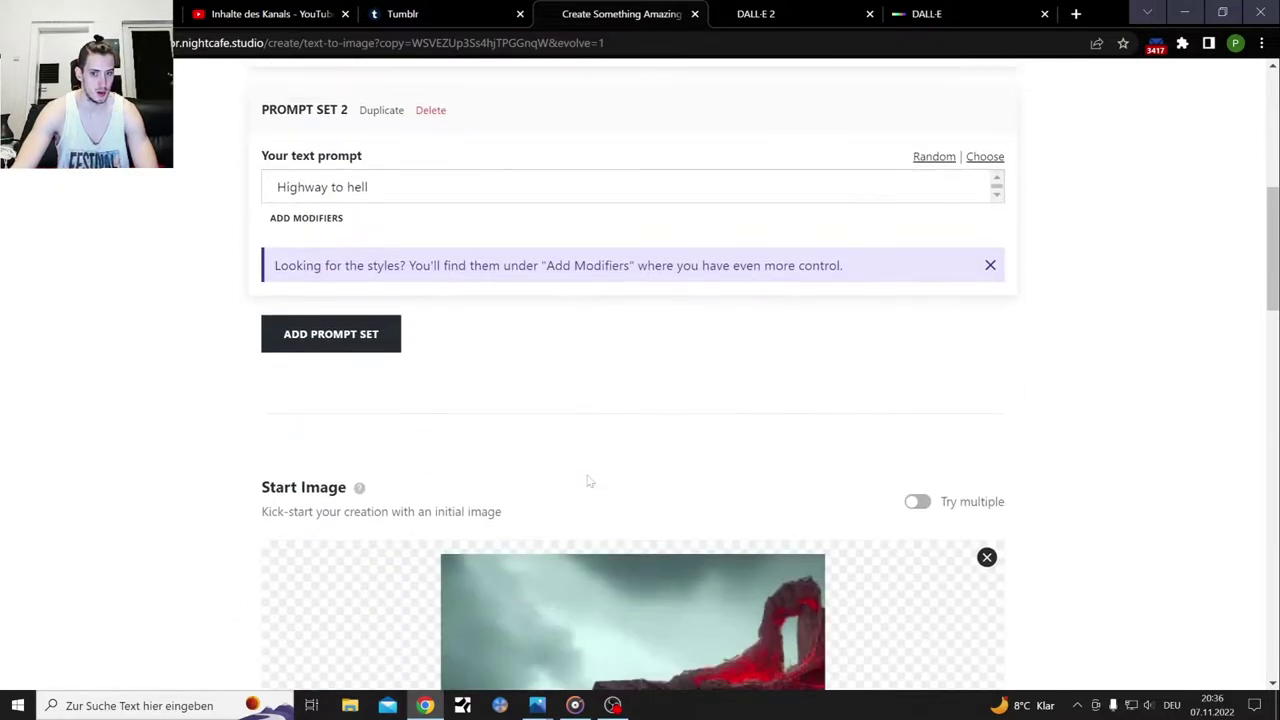
scroll(589, 481, down, 15)
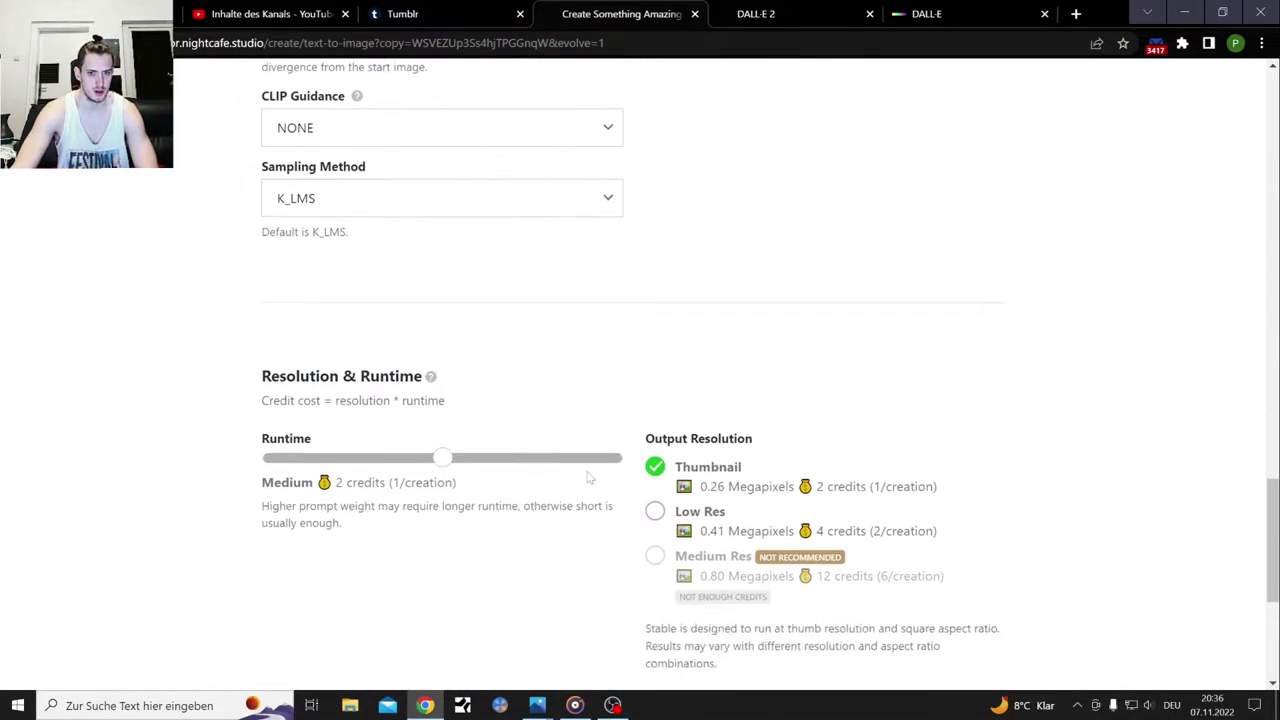
scroll(589, 479, down, 4)
Generate both prompt sets, review the two red neon-sign results, then switch to DALL·E
click(651, 517)
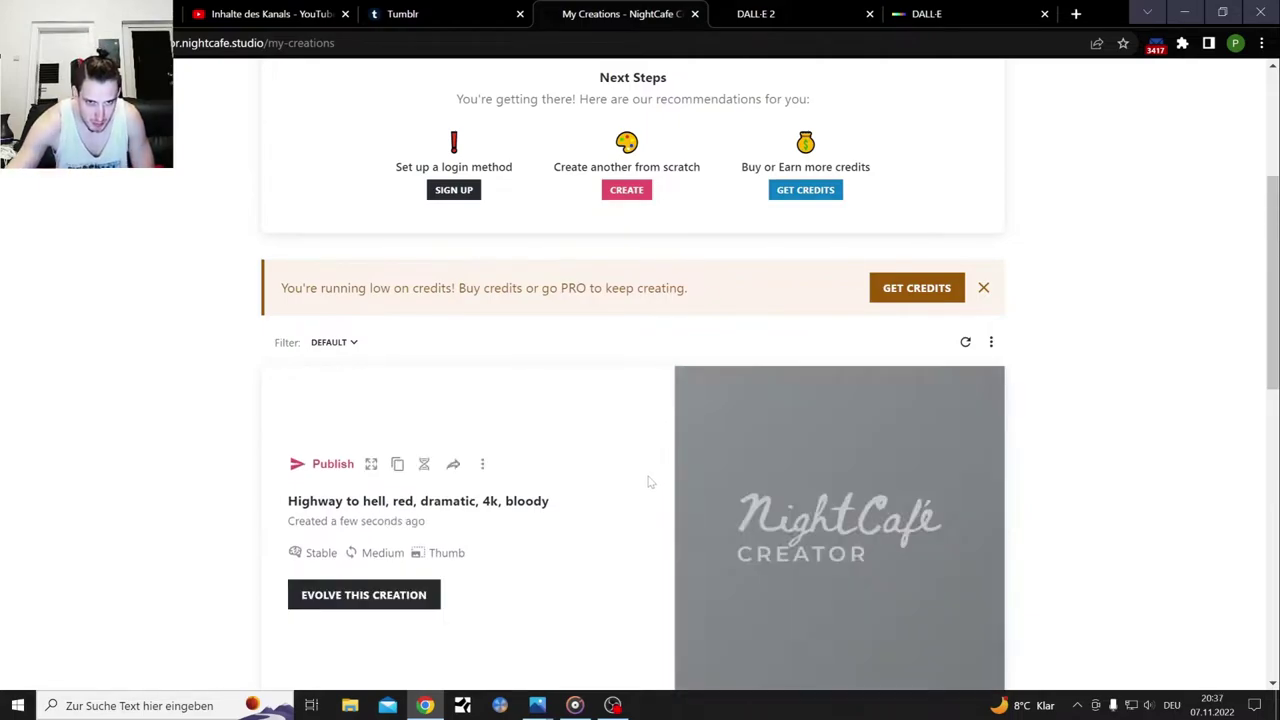
scroll(770, 490, up, 3)
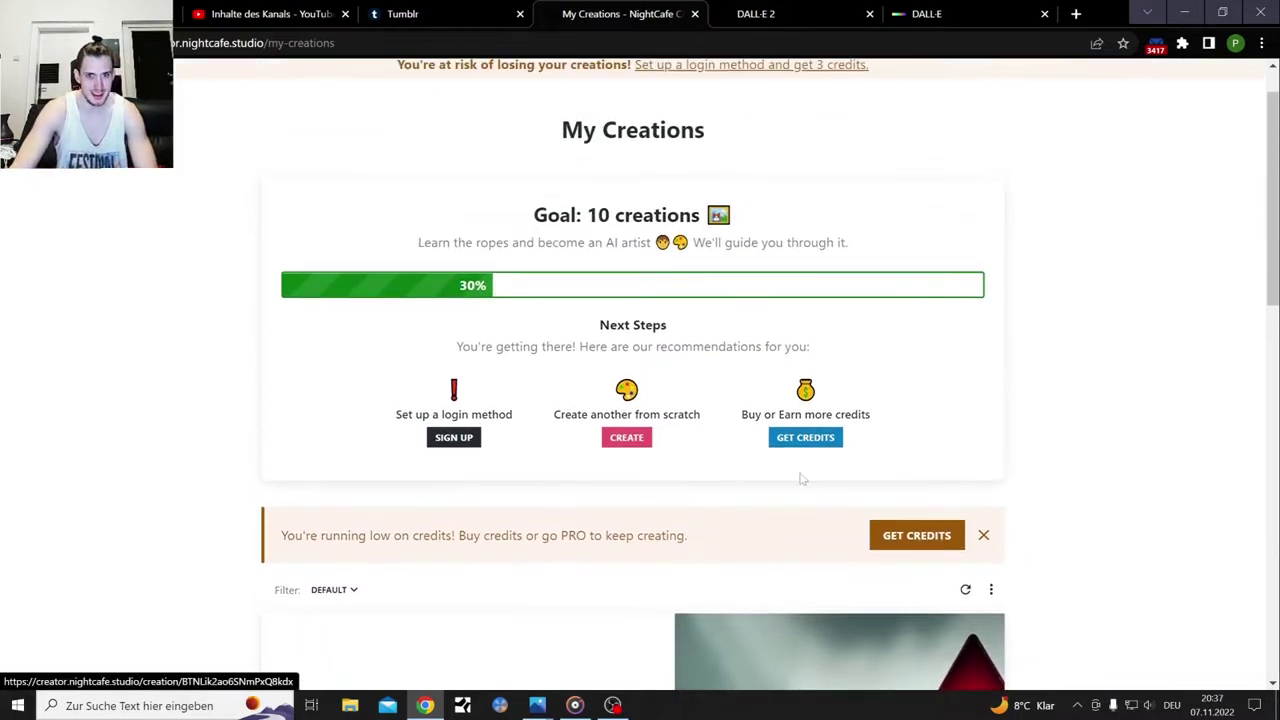
scroll(1013, 421, up, 1)
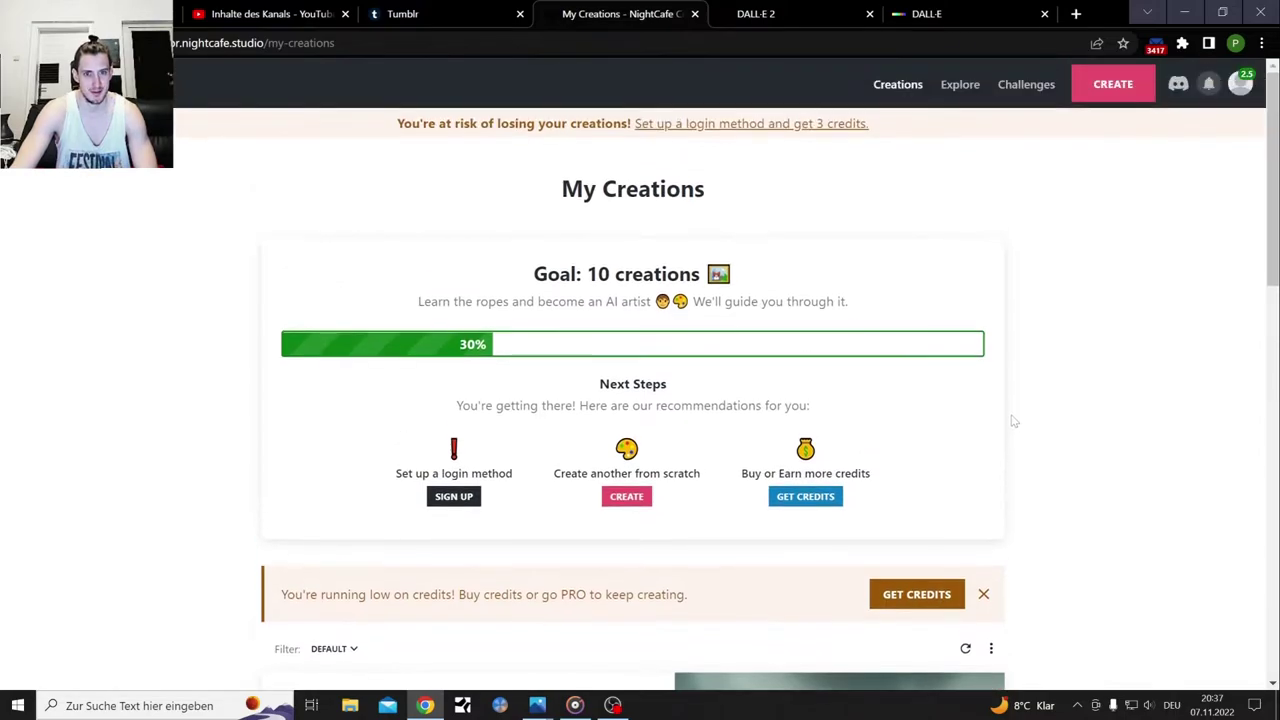
scroll(1013, 421, down, 10)
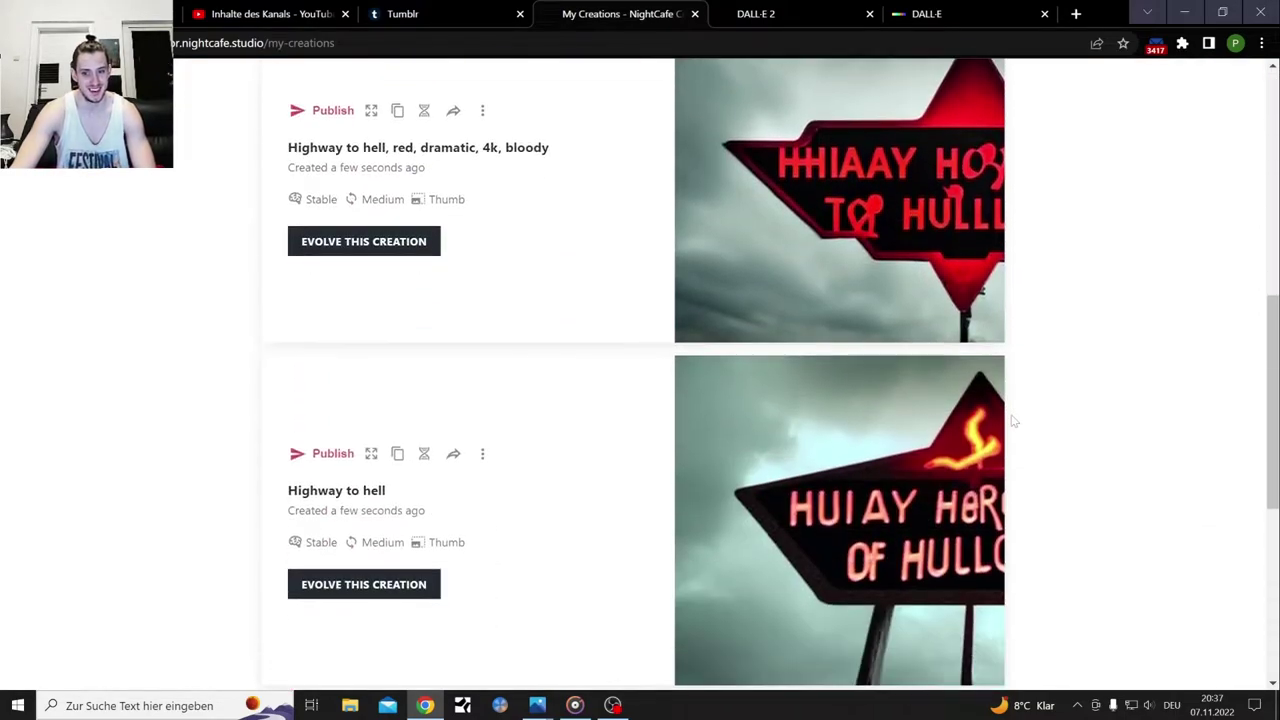
scroll(1013, 421, down, 4)
scroll(1013, 421, up, 6)
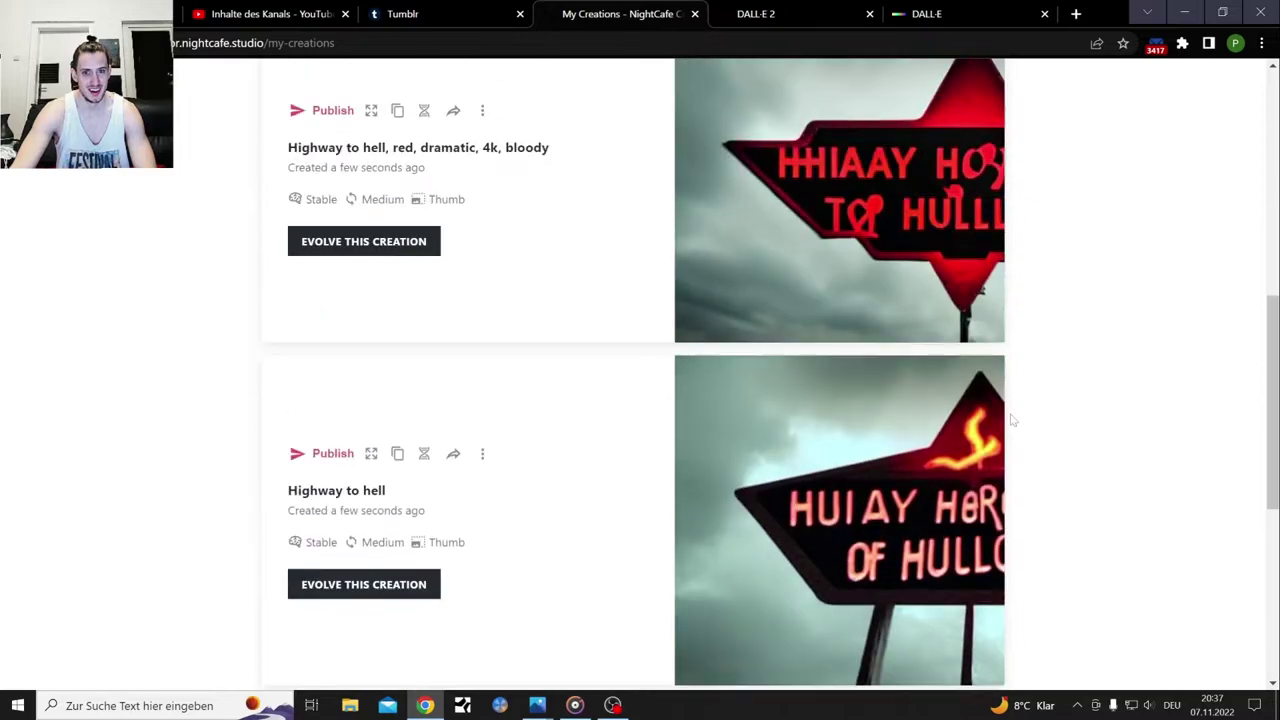
scroll(1013, 421, up, 3)
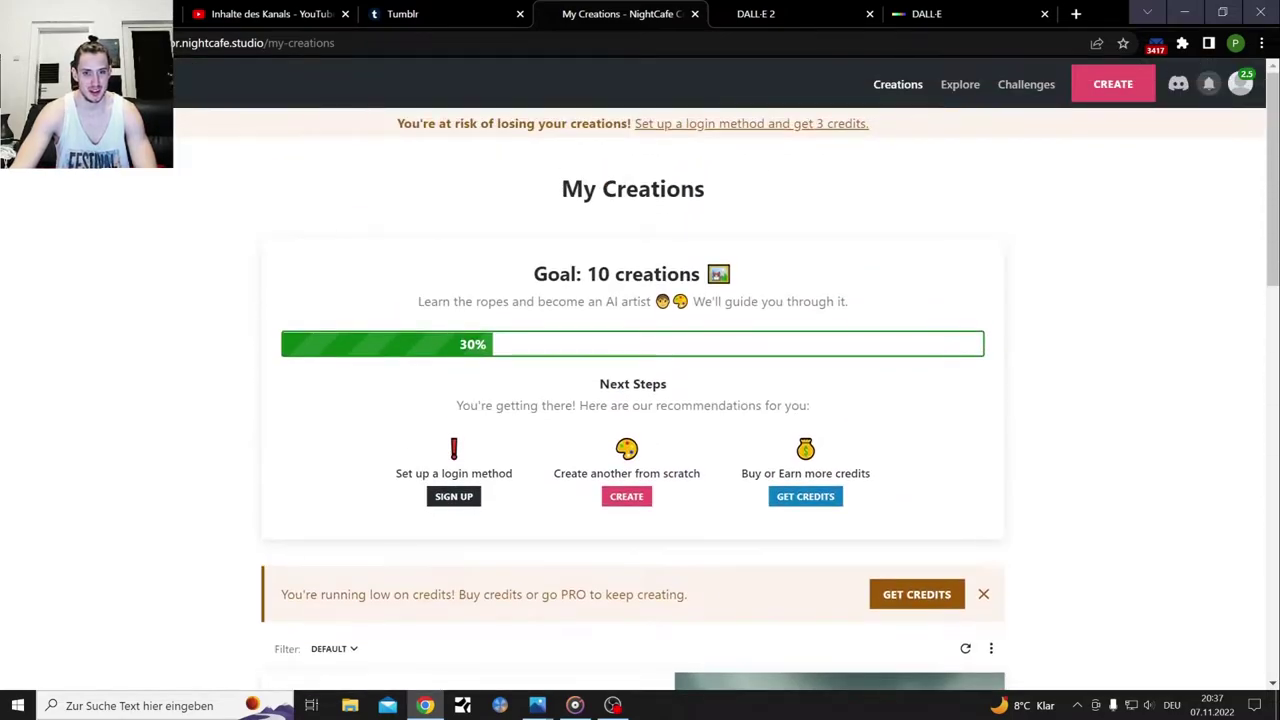
click(938, 12)
Get past DALL·E onboarding and generate four images from a Surprise me soup-monster prompt
click(640, 575)
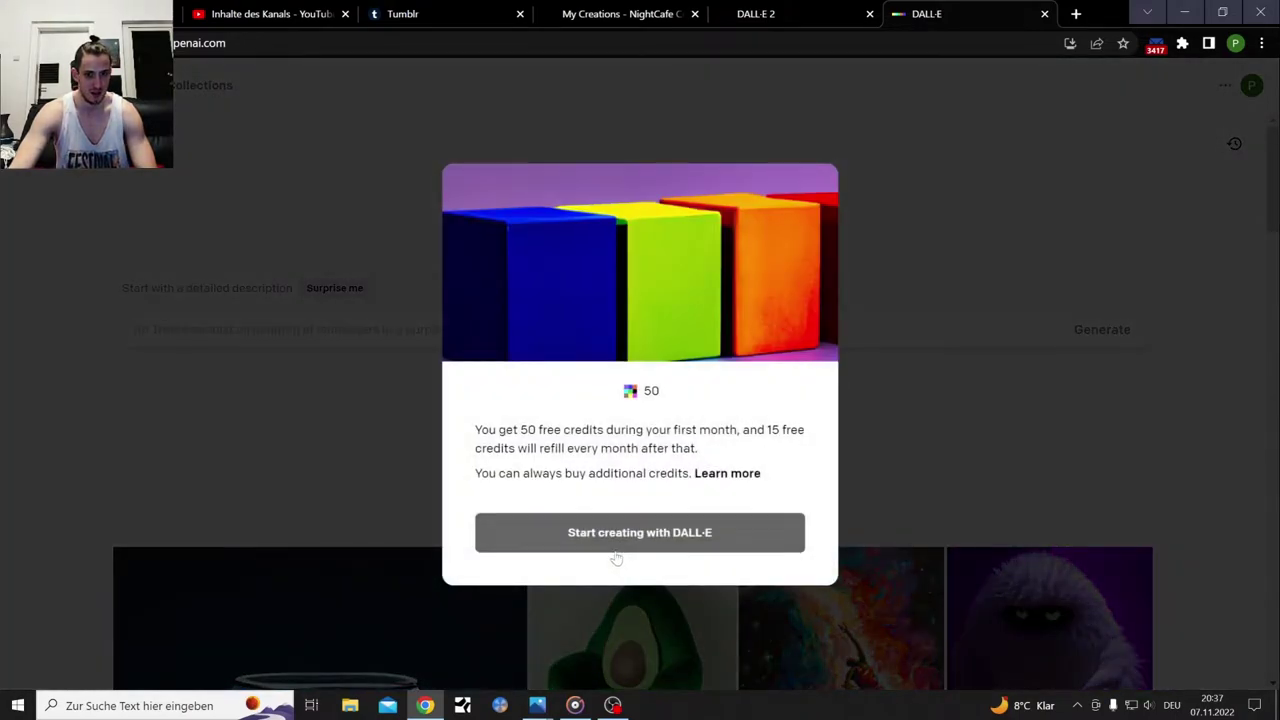
click(668, 534)
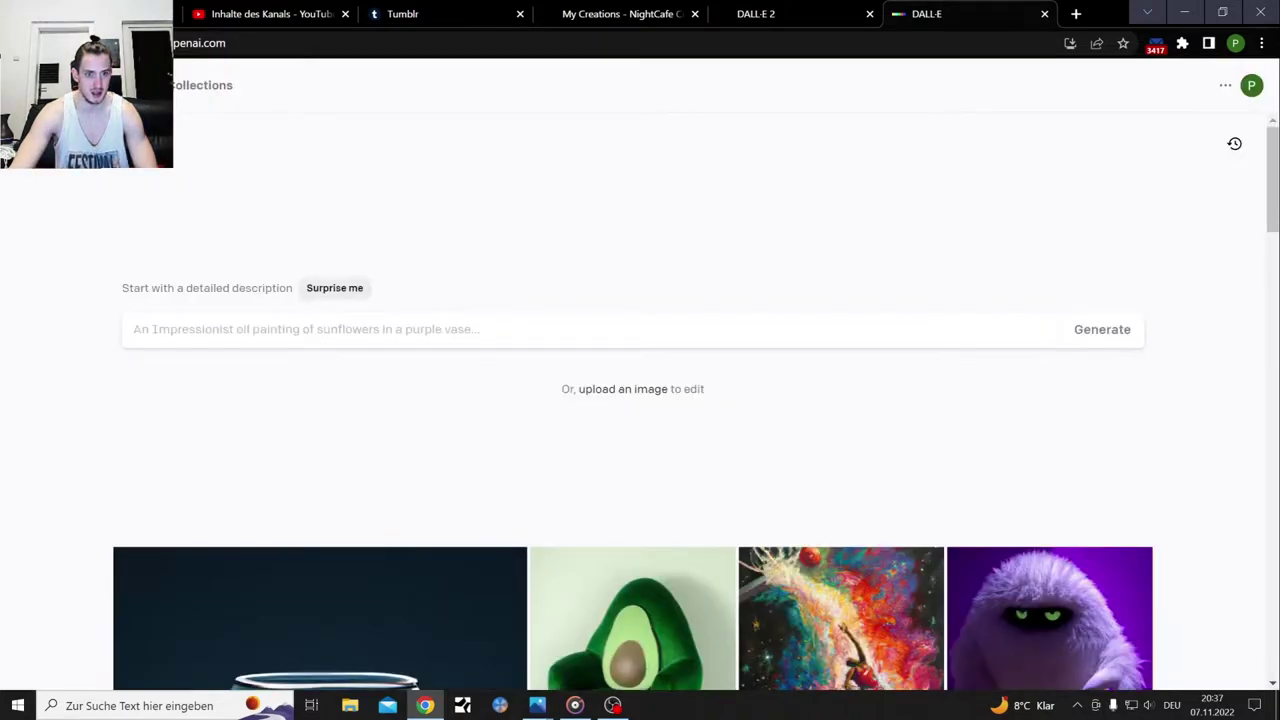
click(338, 292)
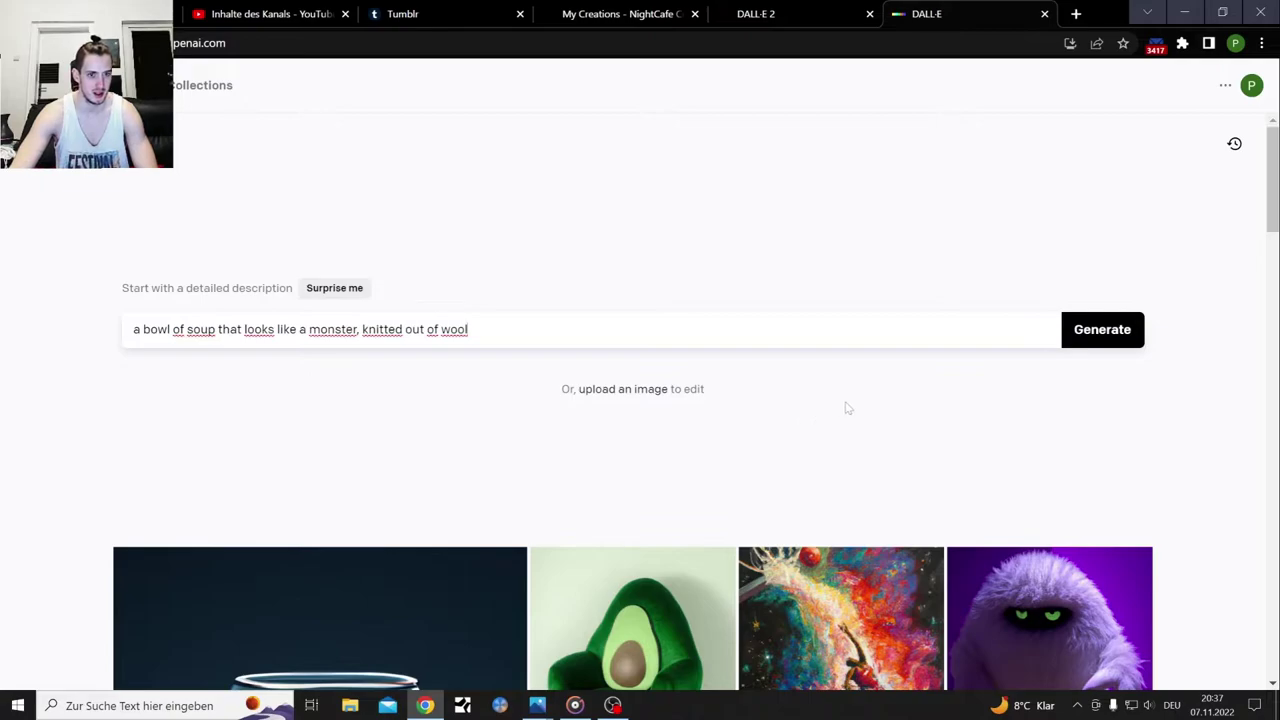
click(1115, 333)
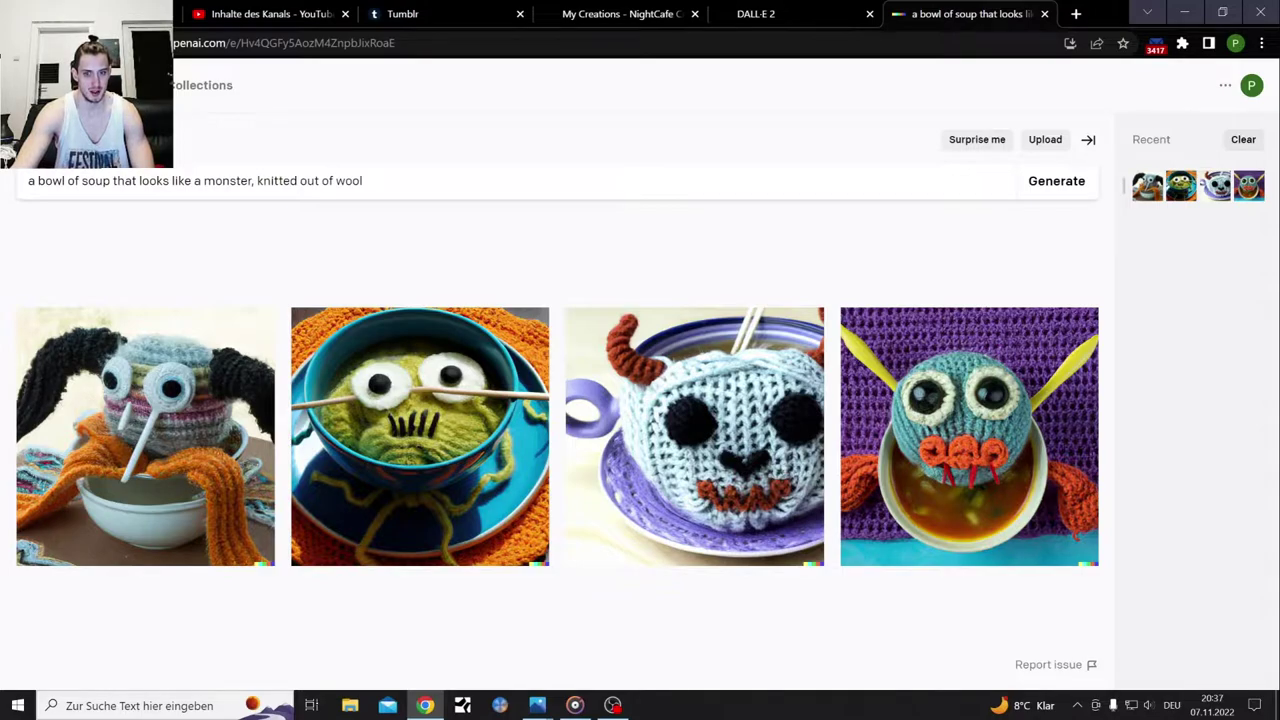
Replace the prompt with 'Highway to hell, red, dramatic, 4k, bloody' and generate
click(300, 181)
key(ctrl+a)
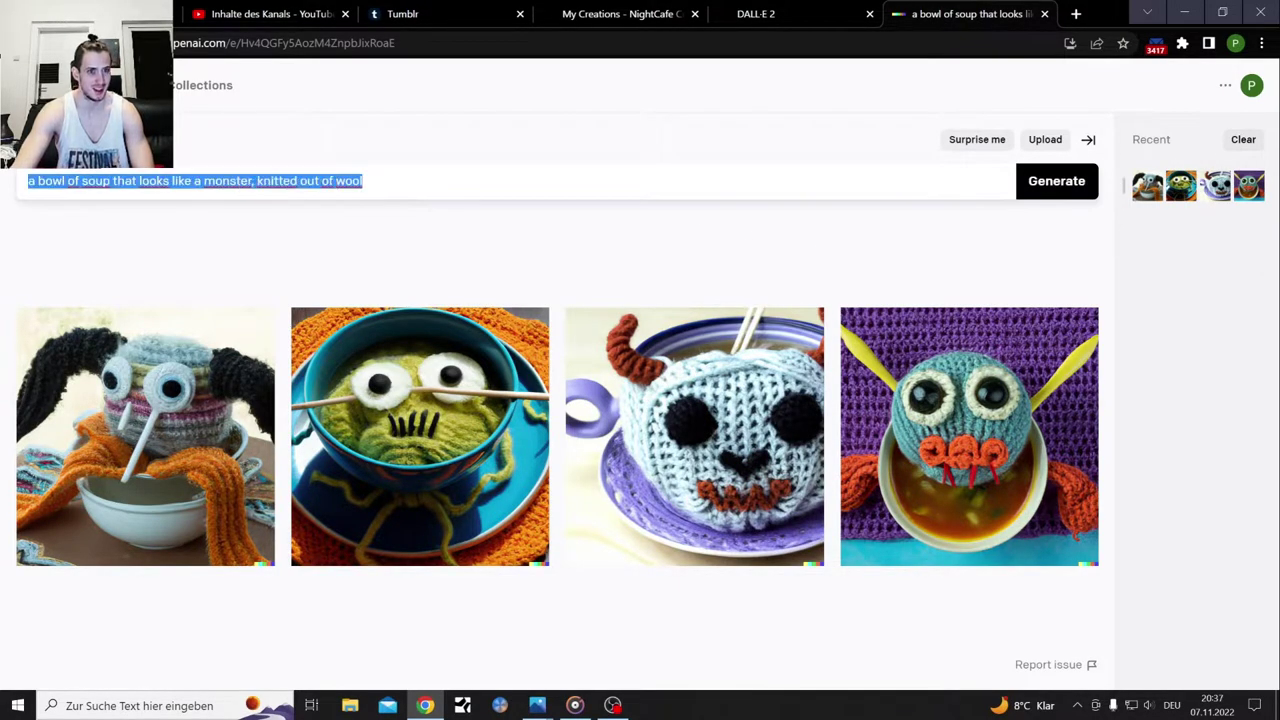
key(BackSpace)
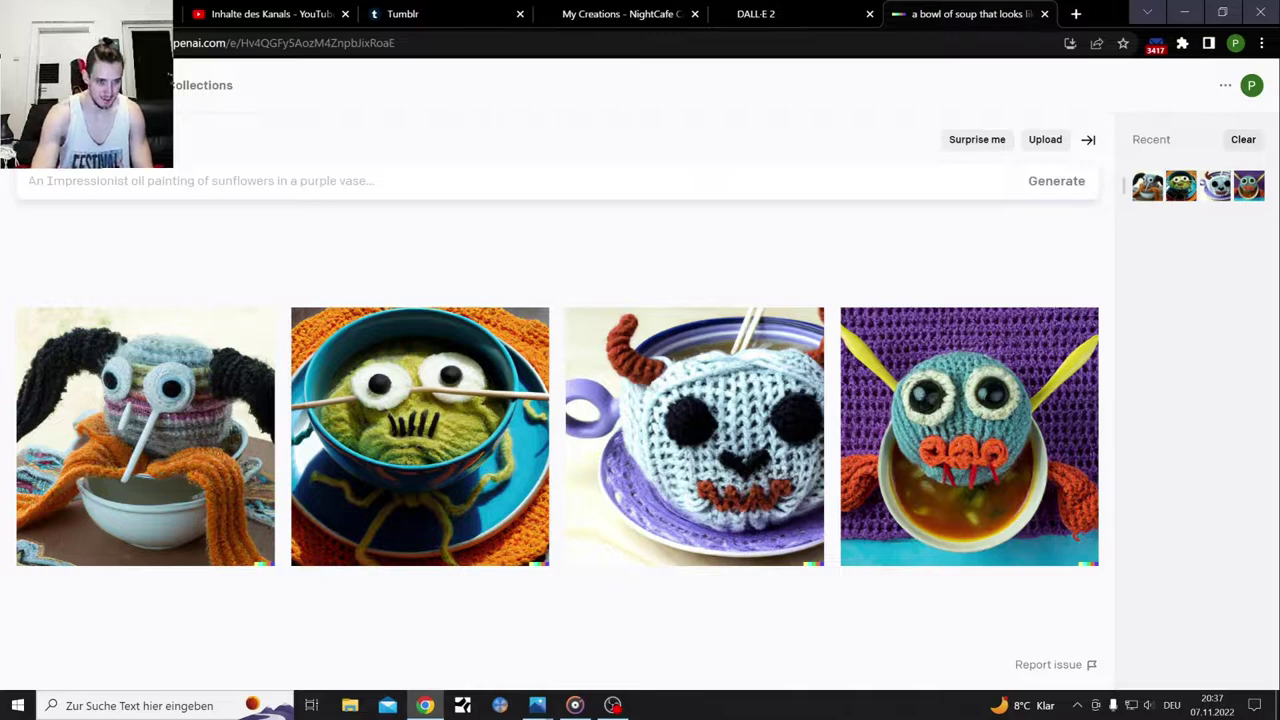
text(Highway to hell, red, dramatic, 4k, bloody)
click(1060, 183)
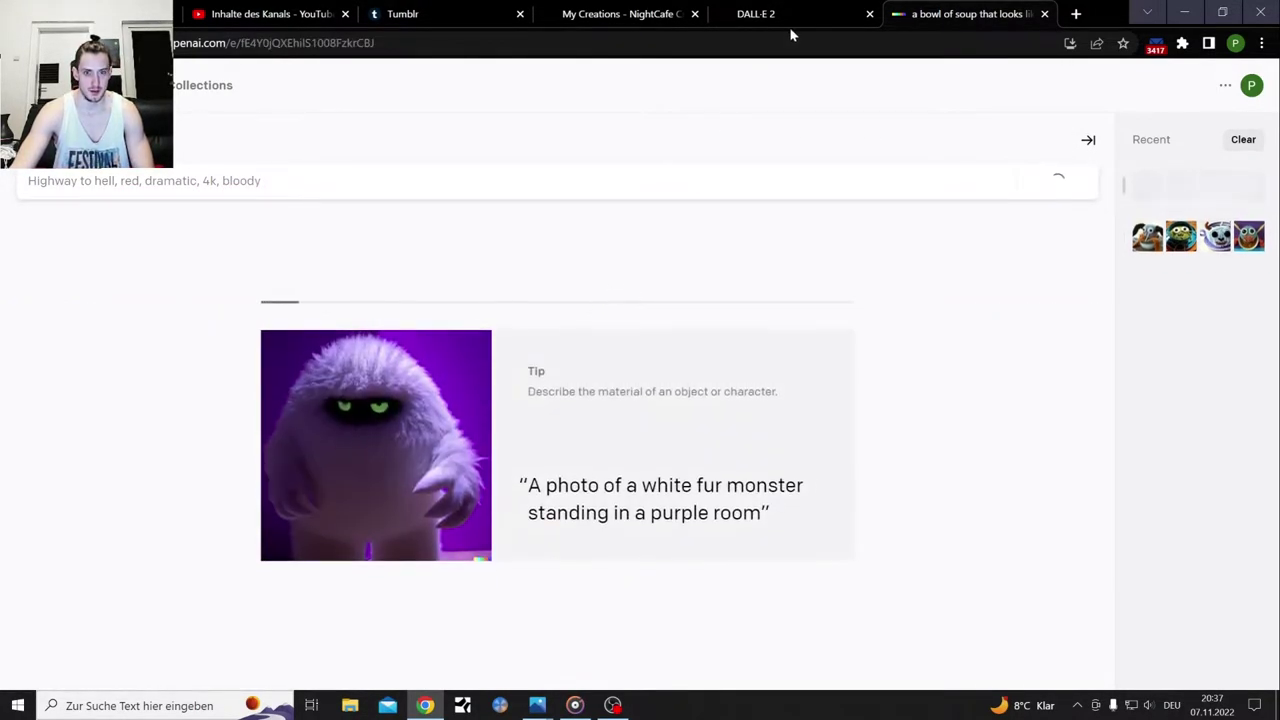
Scroll through the example images on the DALL·E 2 overview page
click(775, 15)
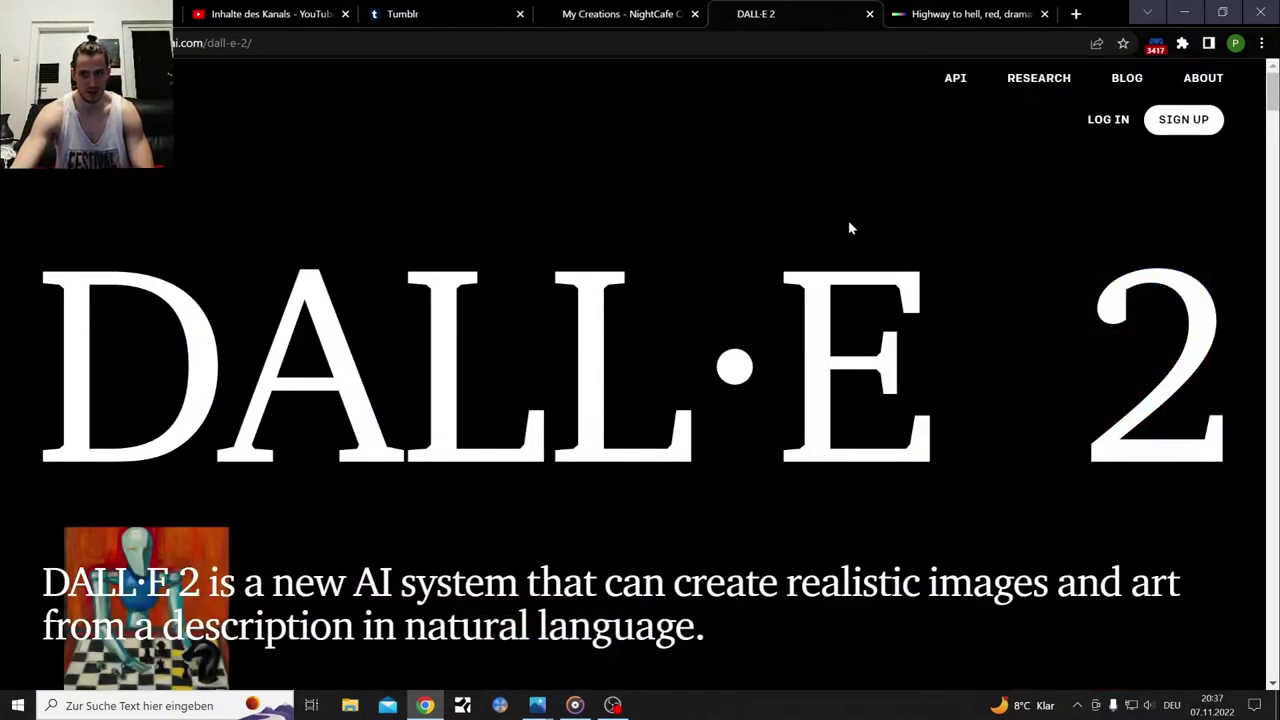
scroll(840, 257, down, 5)
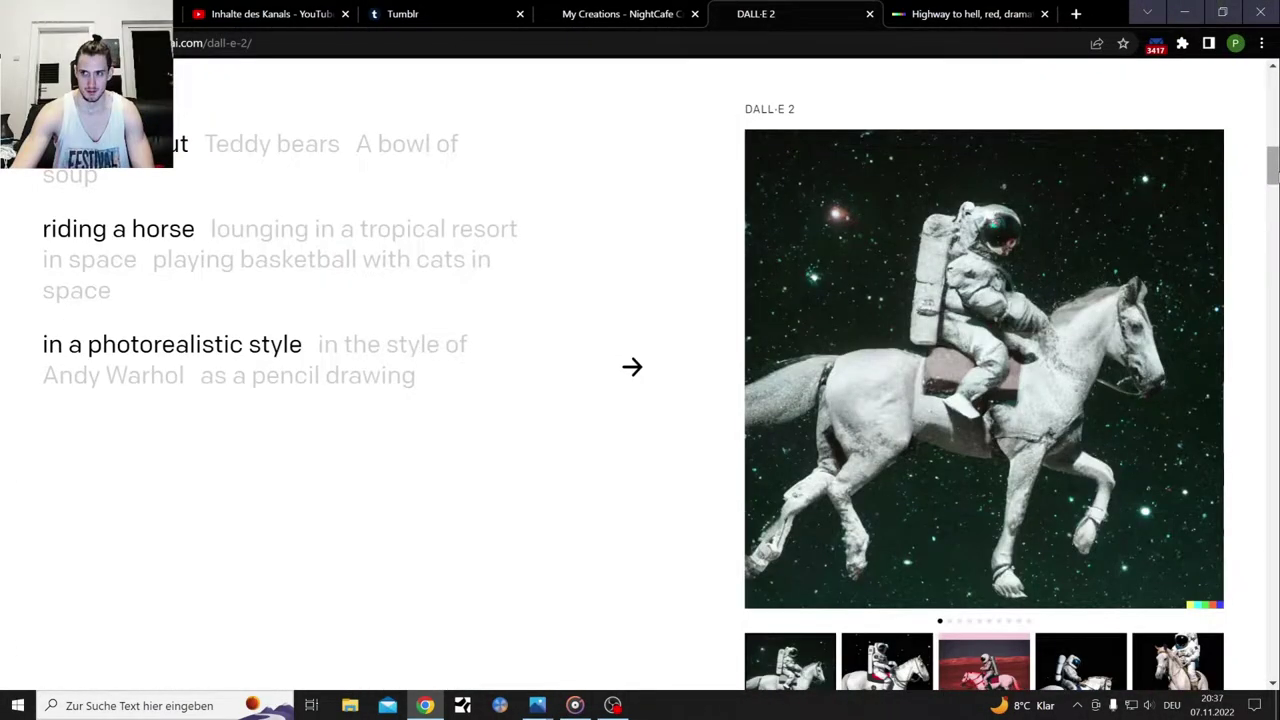
scroll(640, 380, down, 4)
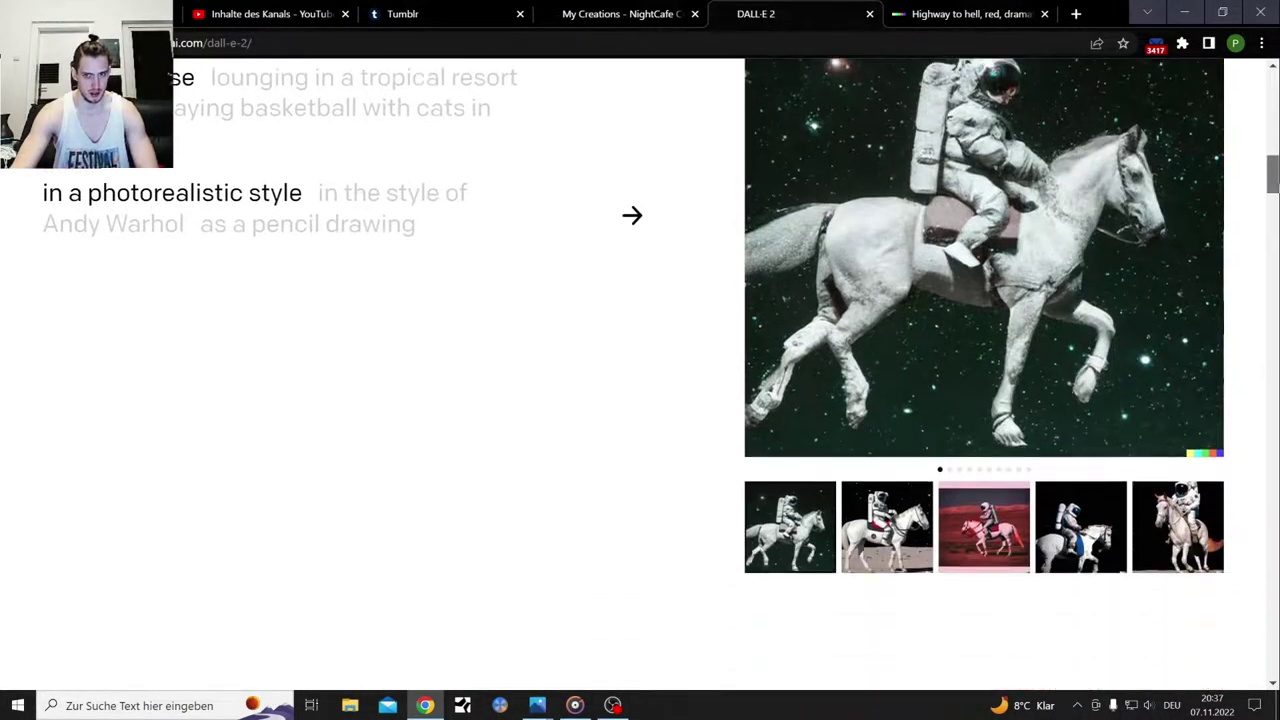
scroll(1274, 220, down, 1)
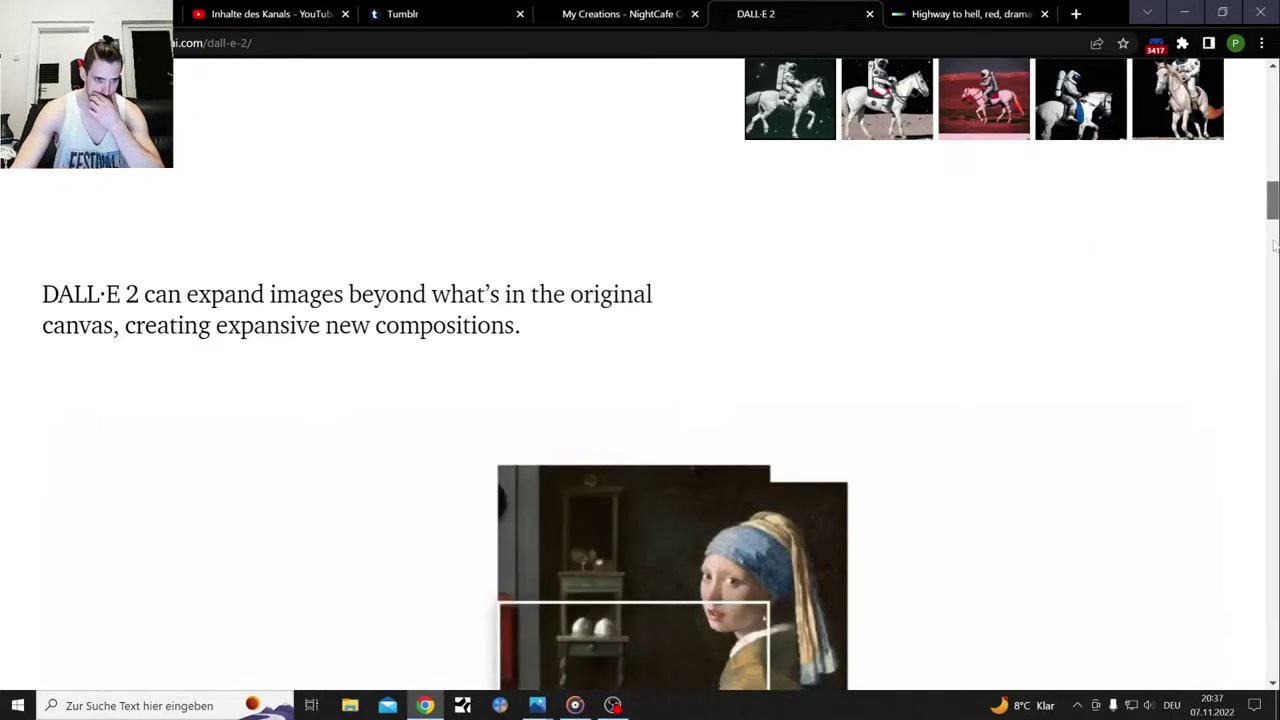
scroll(1274, 245, down, 1)
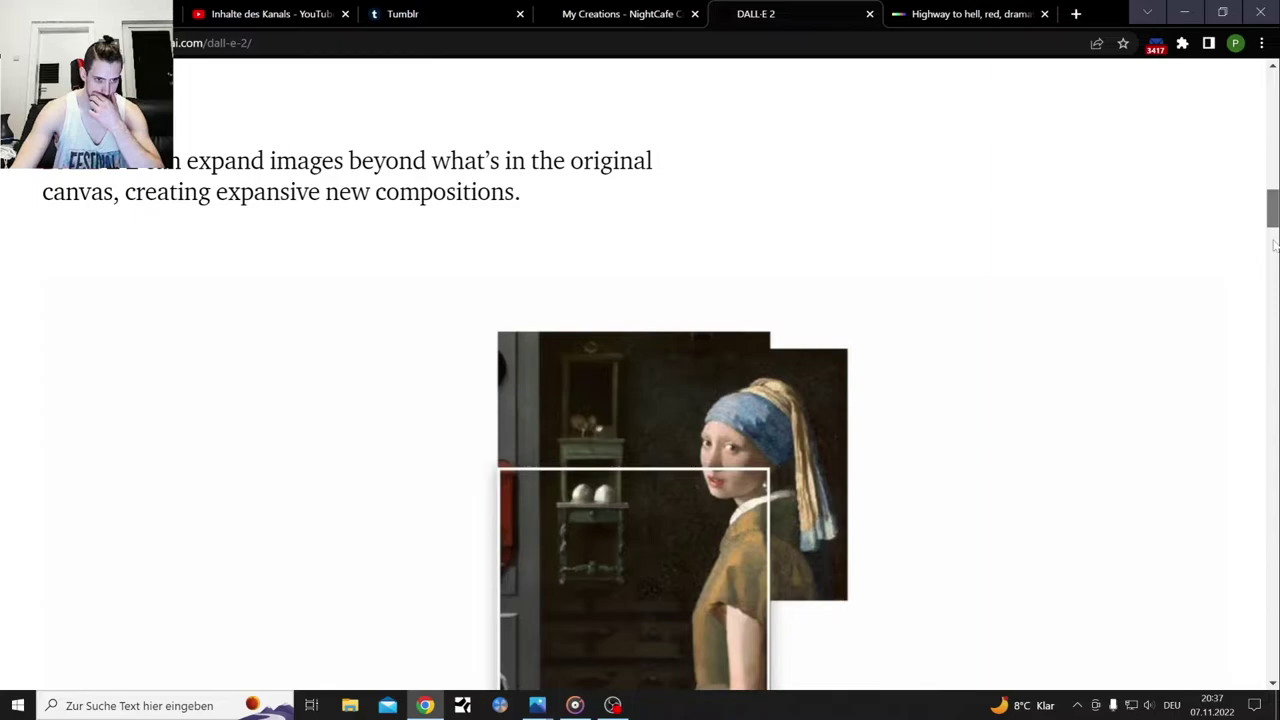
scroll(1274, 245, down, 9)
scroll(640, 400, up, 9)
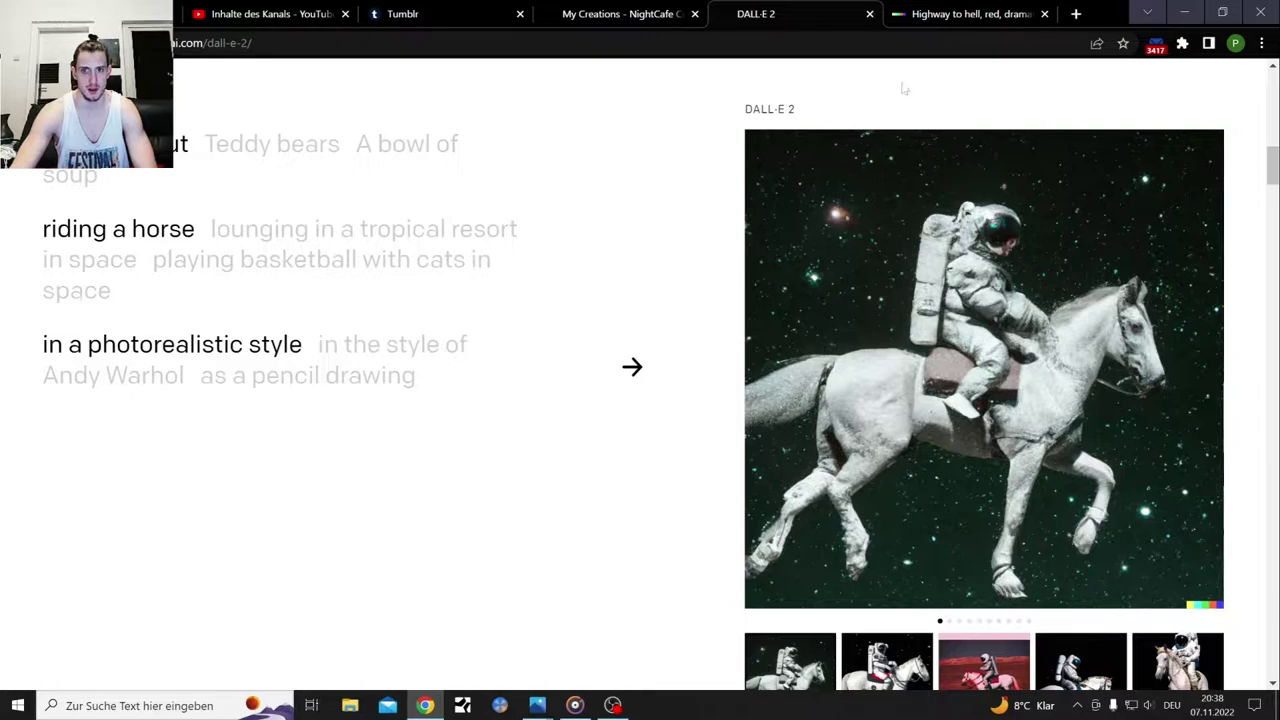
Close the DALL·E 2 overview and enlarge the first Highway to hell result, the burning-sky road
click(870, 15)
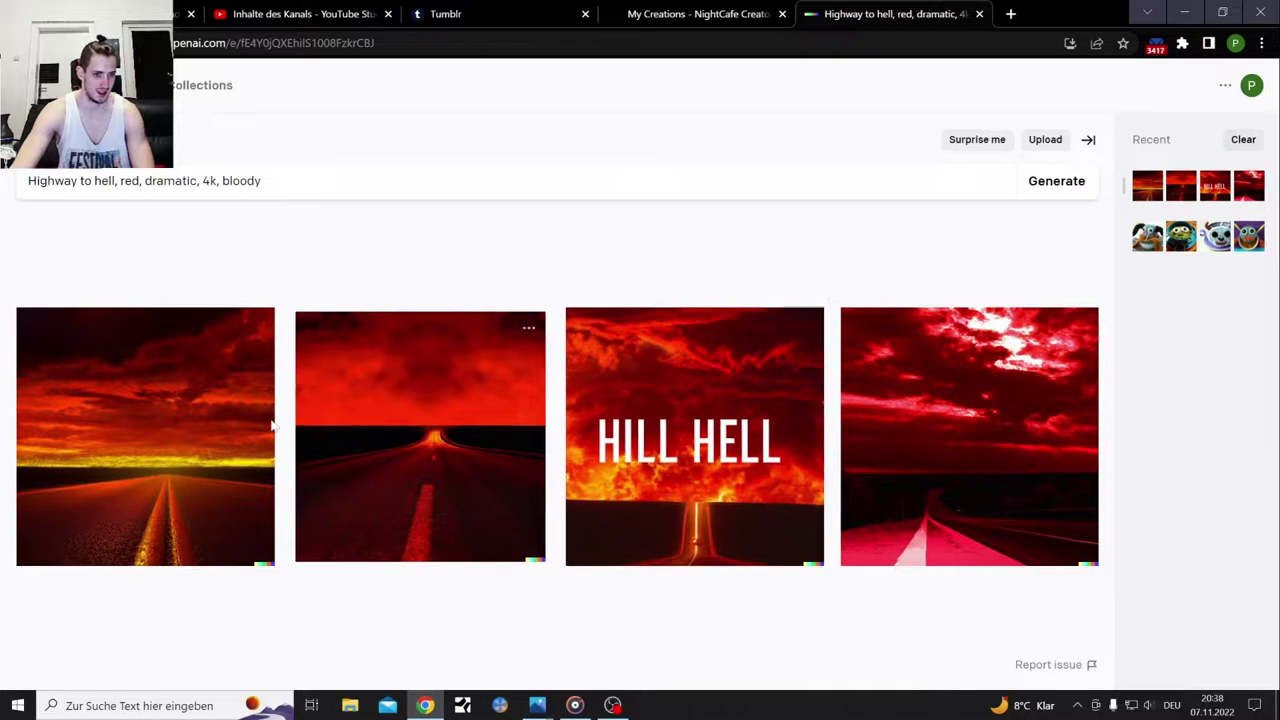
click(168, 468)
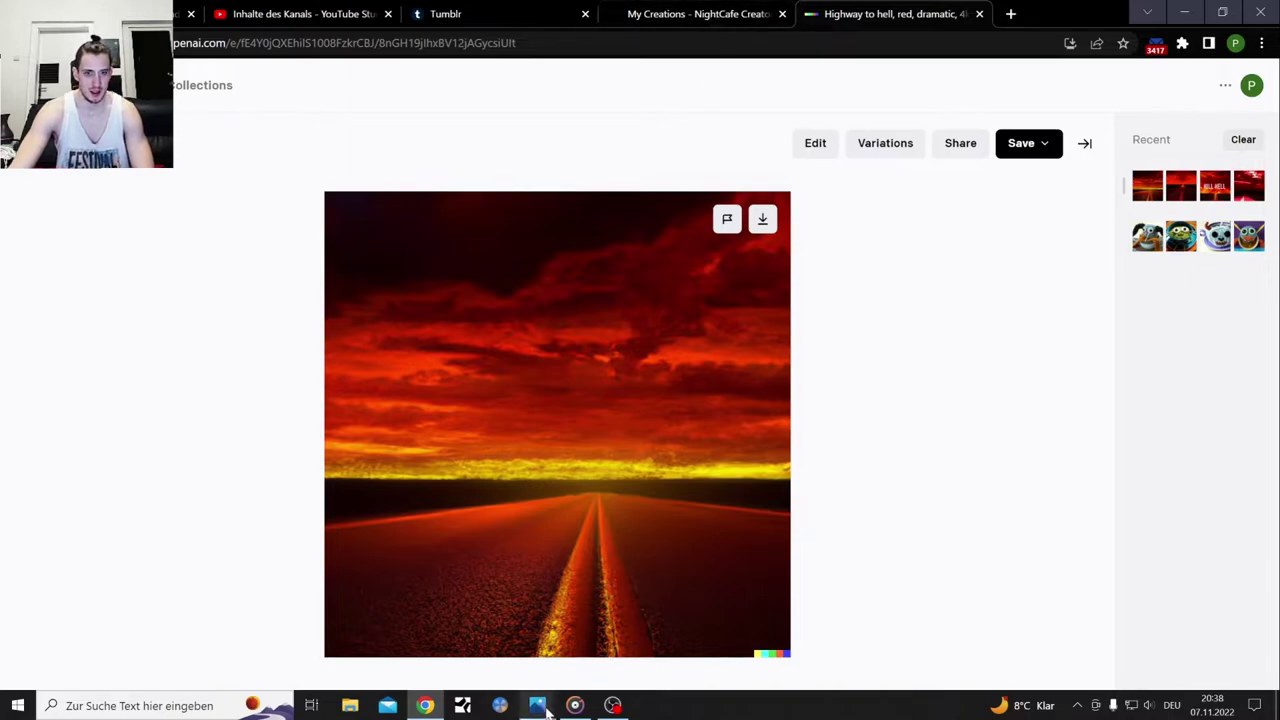
Close the Aloy image in Windows Photos and go back to the My Creations - NightCafe tab
mouse_move(538, 707)
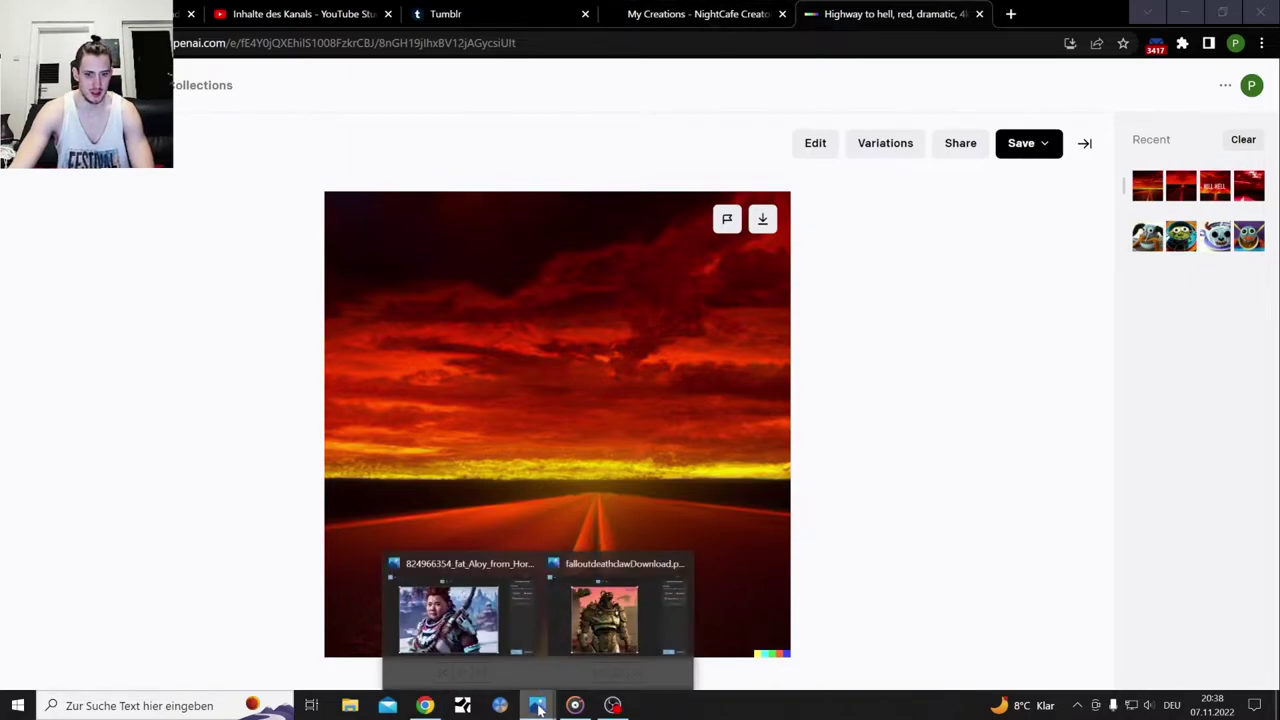
click(495, 614)
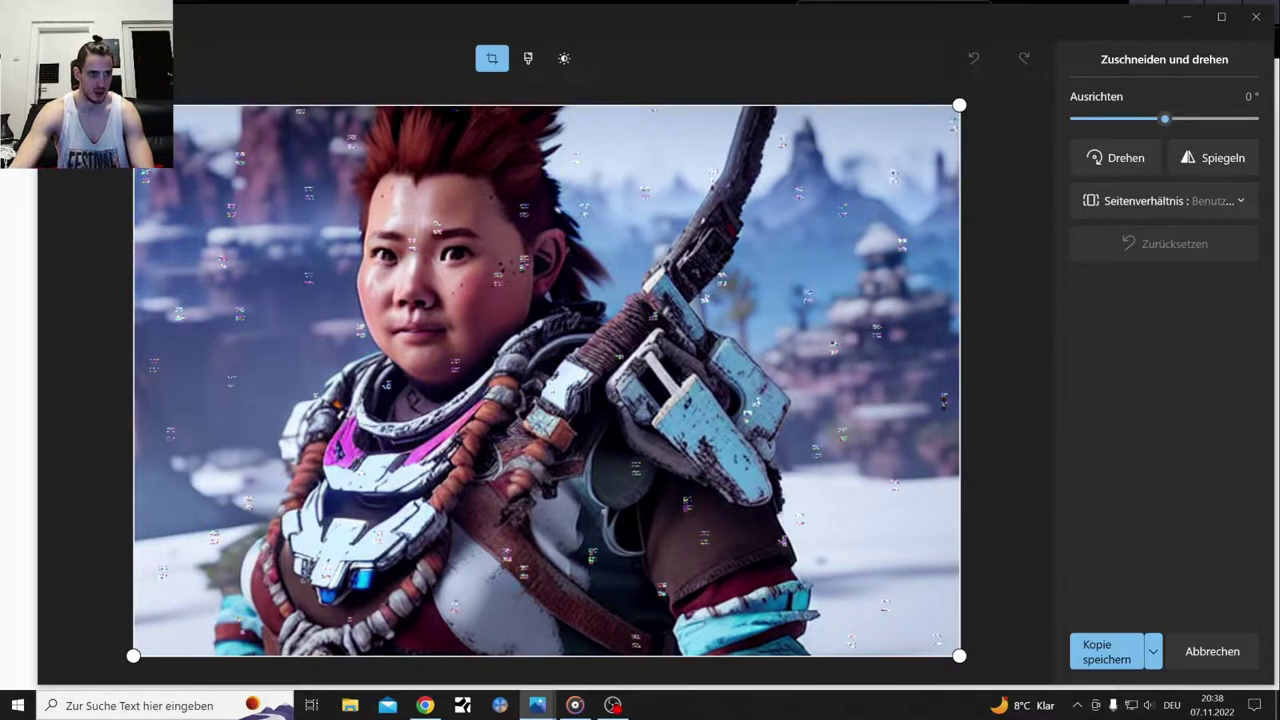
key(super+Down)
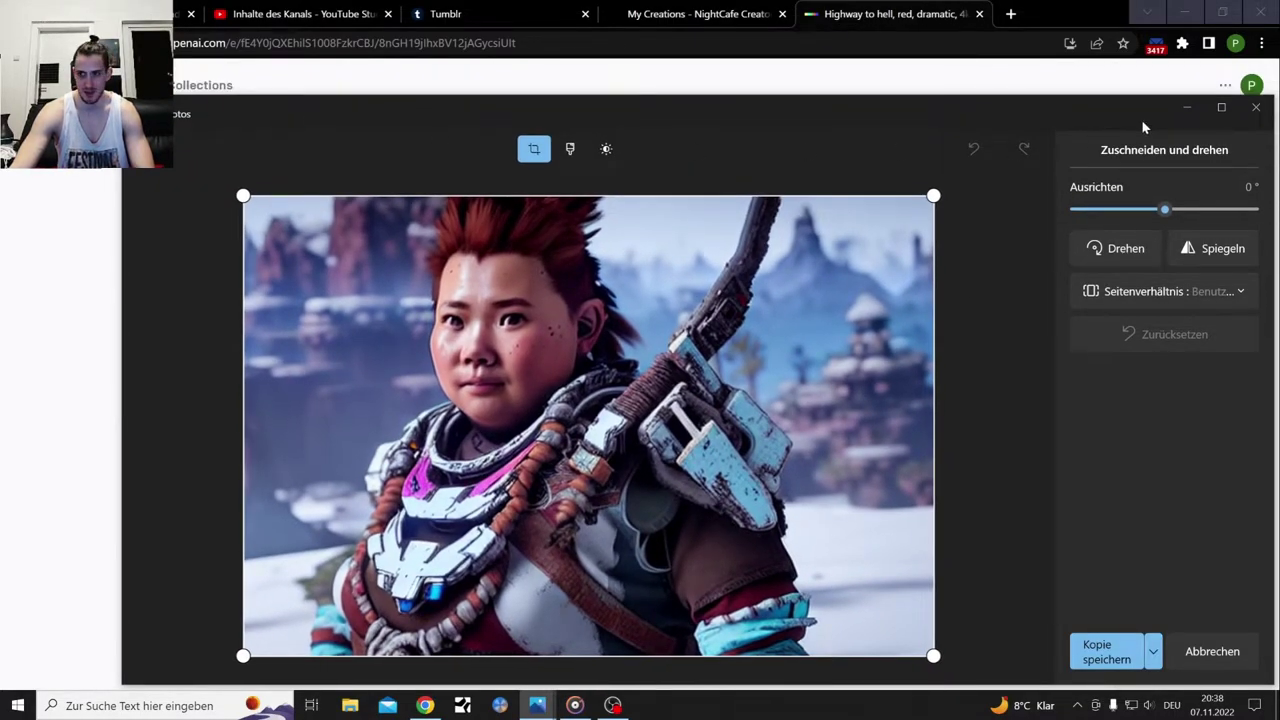
click(1257, 112)
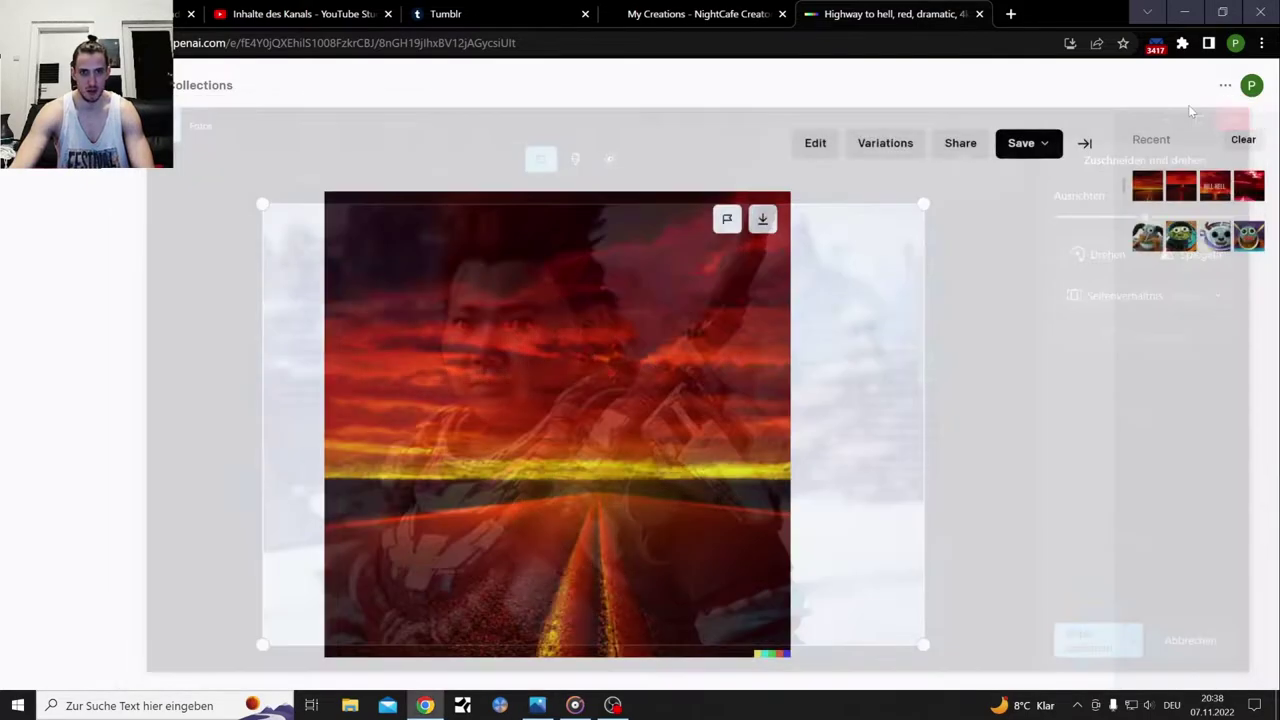
click(700, 13)
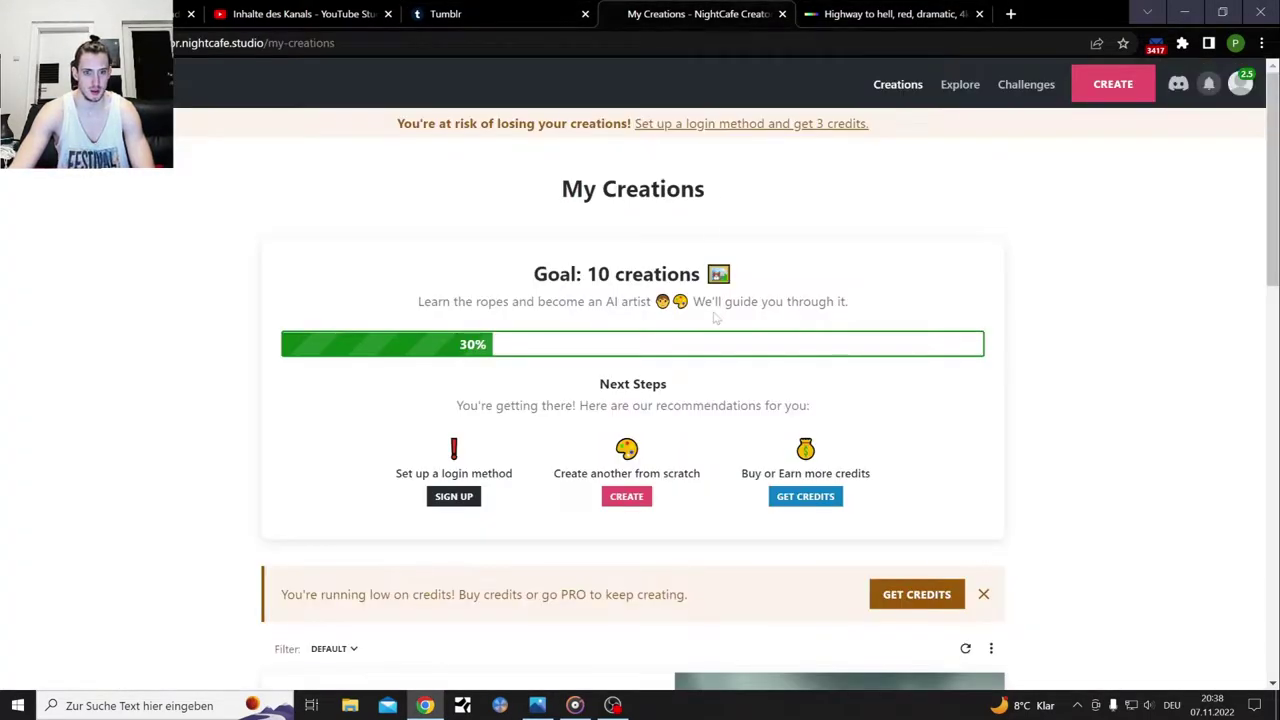
Start a new creation with the Stable algorithm and enter the prompt 'aloy from horizon'
scroll(714, 320, down, 4)
scroll(708, 320, up, 4)
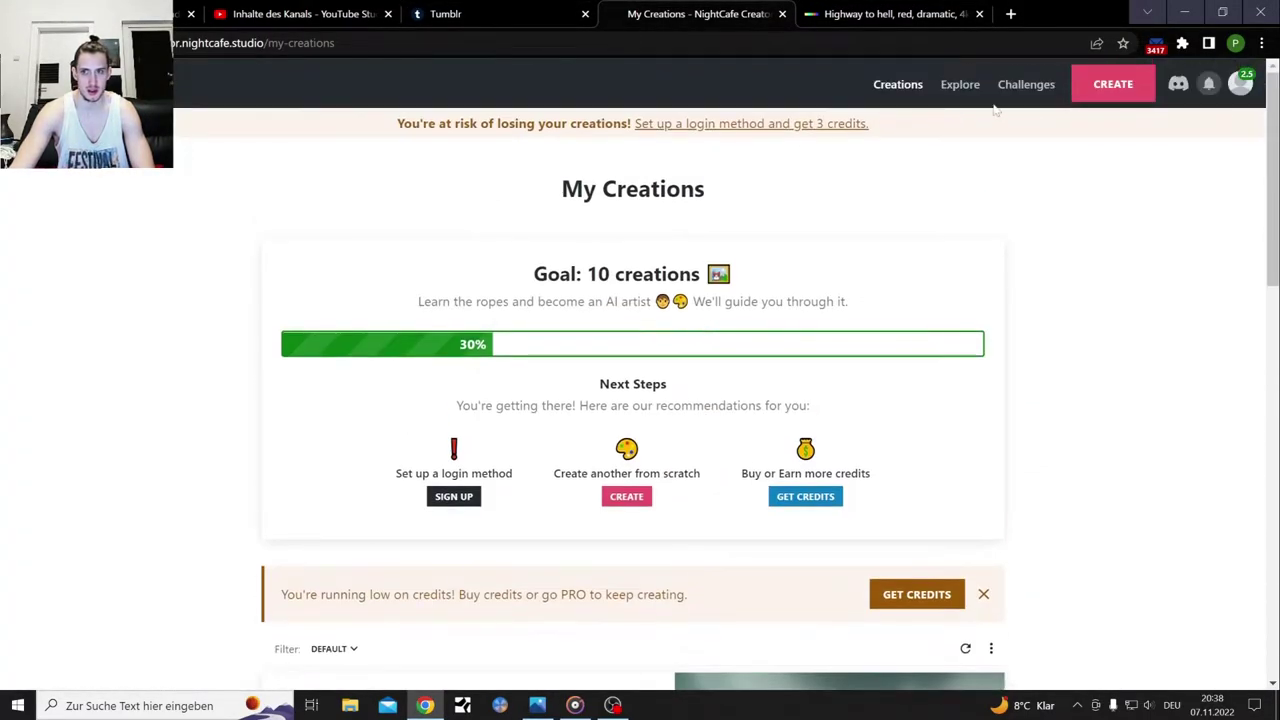
click(1115, 86)
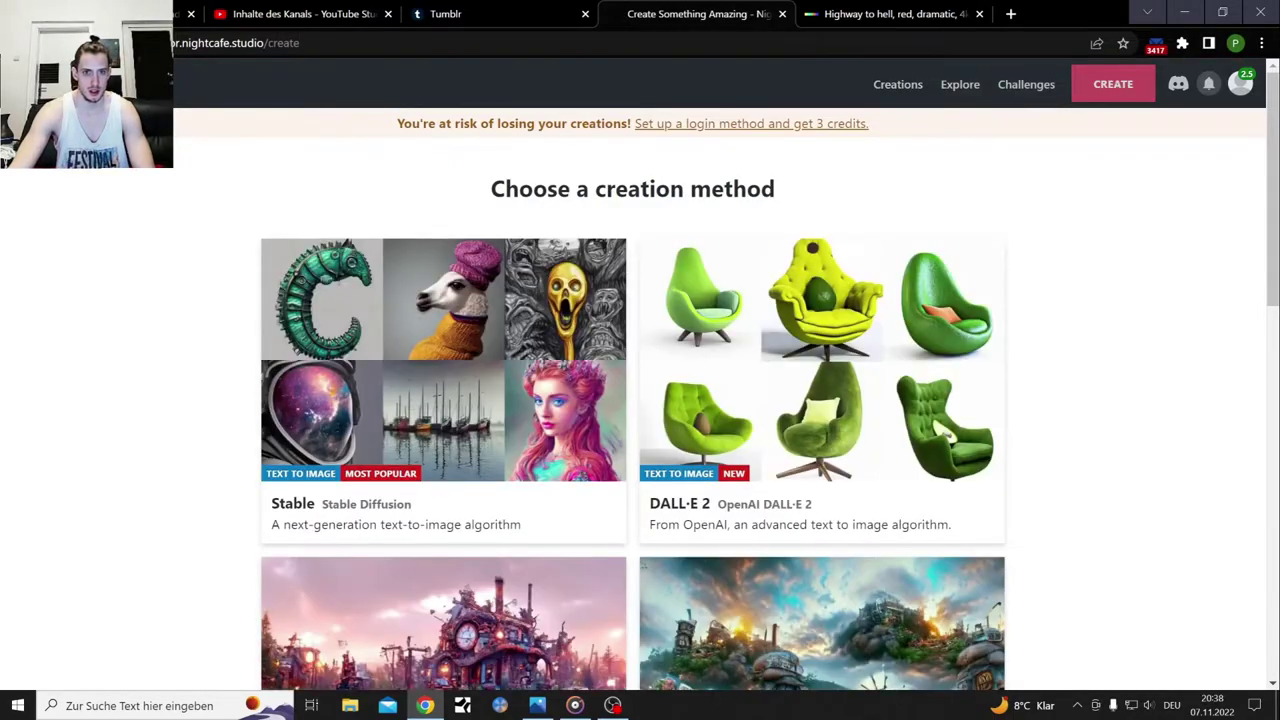
scroll(640, 228, down, 2)
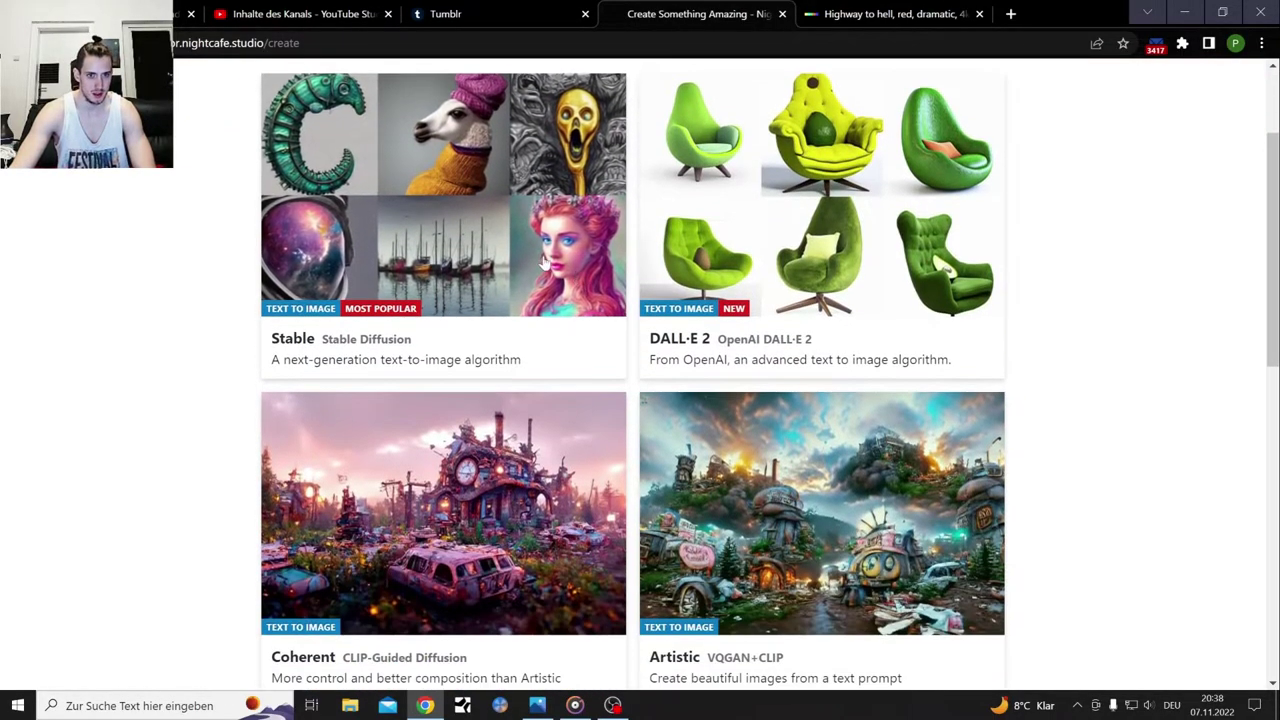
scroll(700, 272, down, 4)
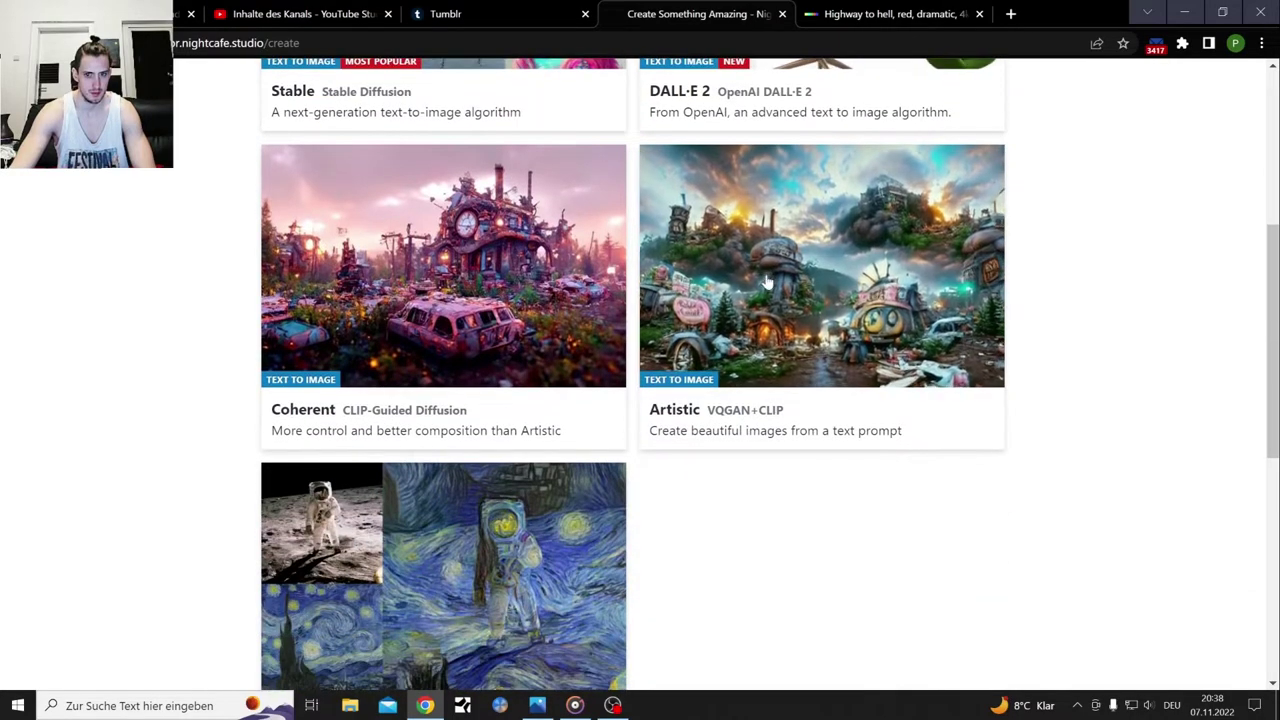
scroll(766, 288, down, 2)
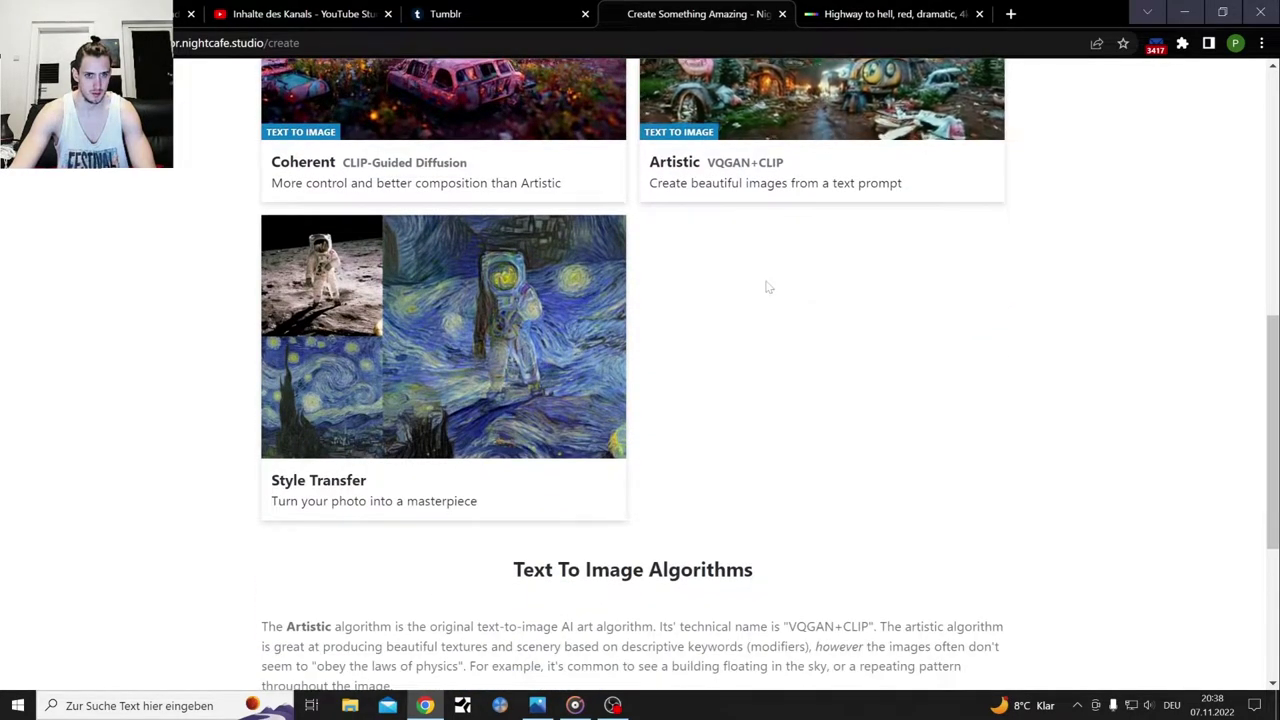
scroll(750, 288, up, 7)
click(487, 326)
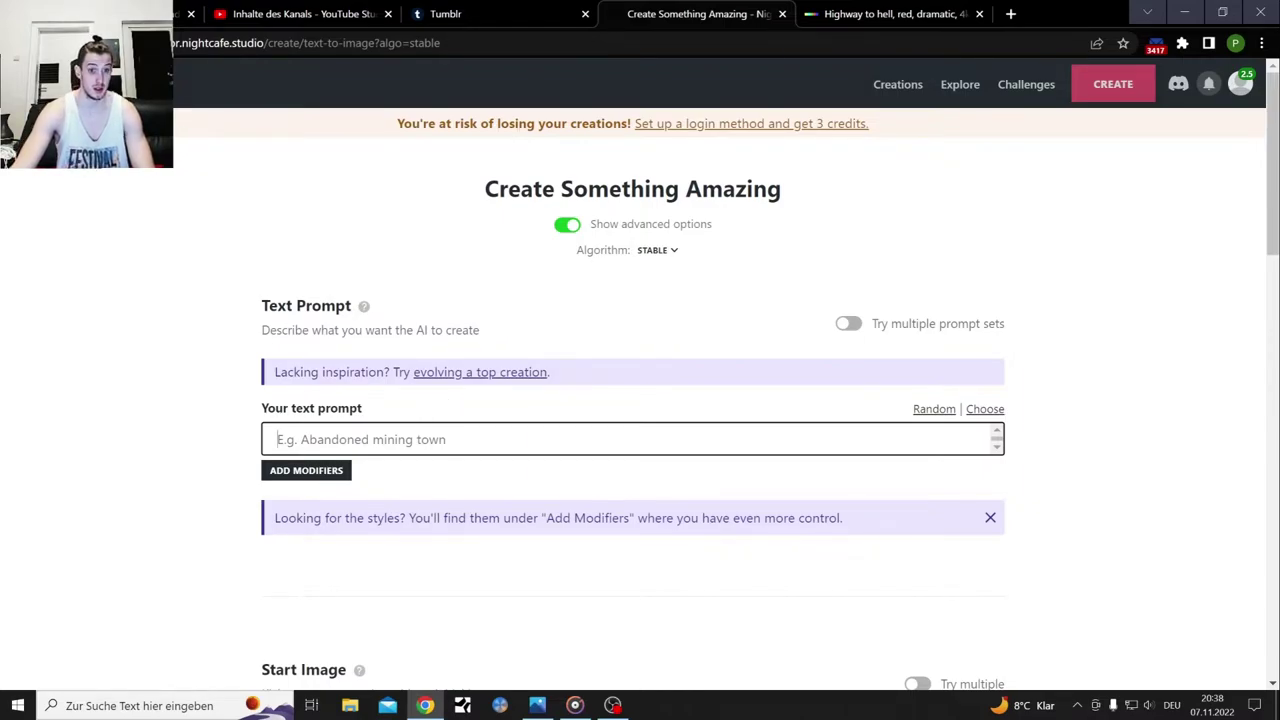
text(aloy from )
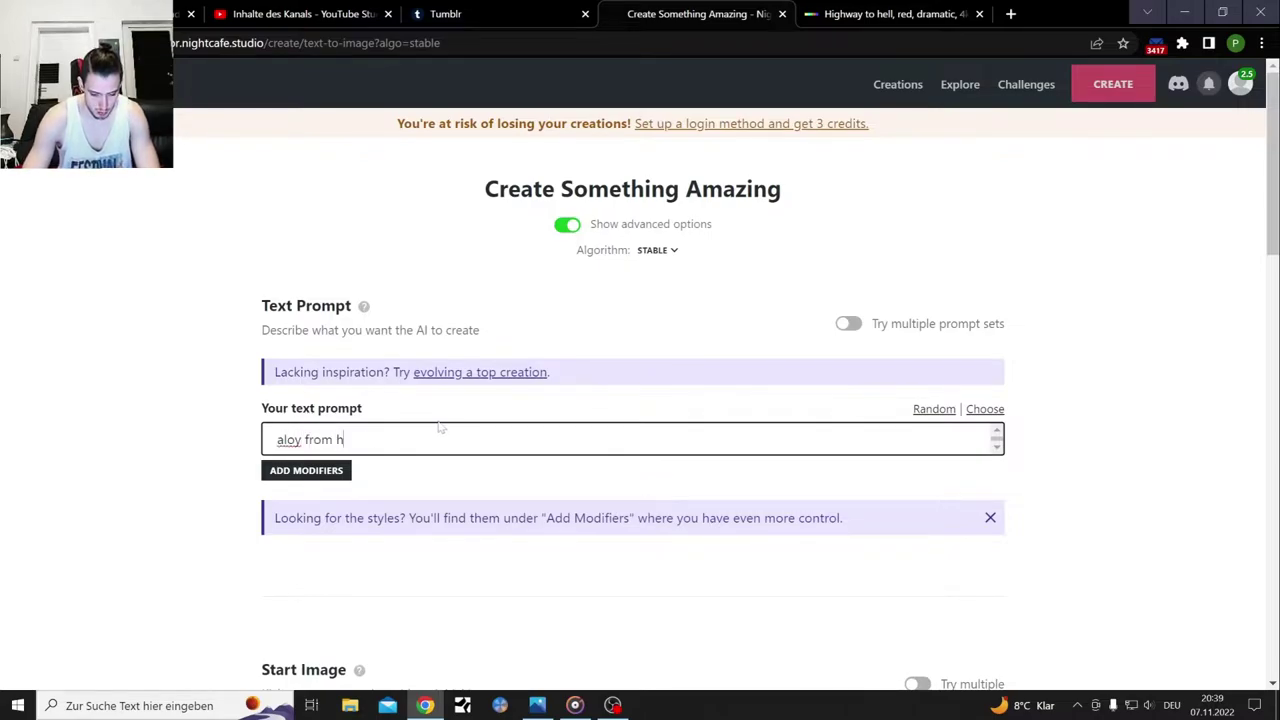
text(horizon zero dawn)
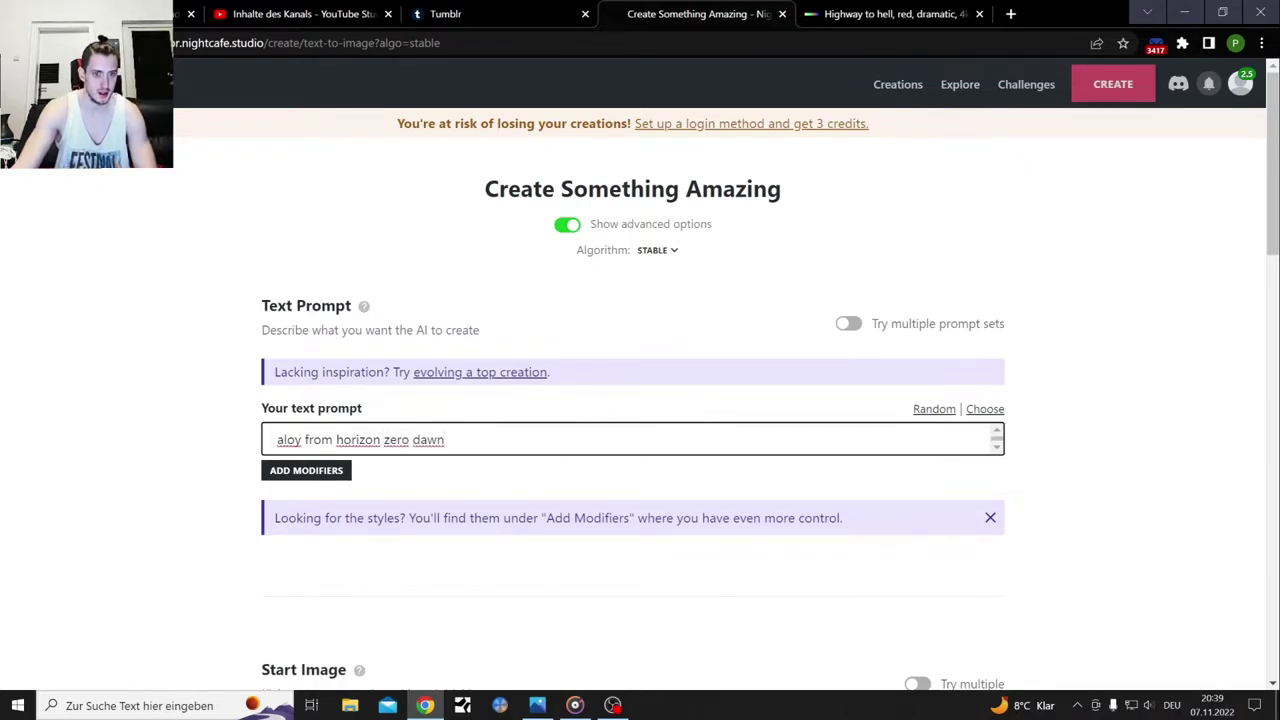
Select and copy the full prompt 'aloy from horizon zero dawn'
key(ctrl+shift+Left)
key(ctrl+shift+Left)
key(ctrl+shift+Left)
key(ctrl+shift+Left)
key(ctrl+shift+Left)
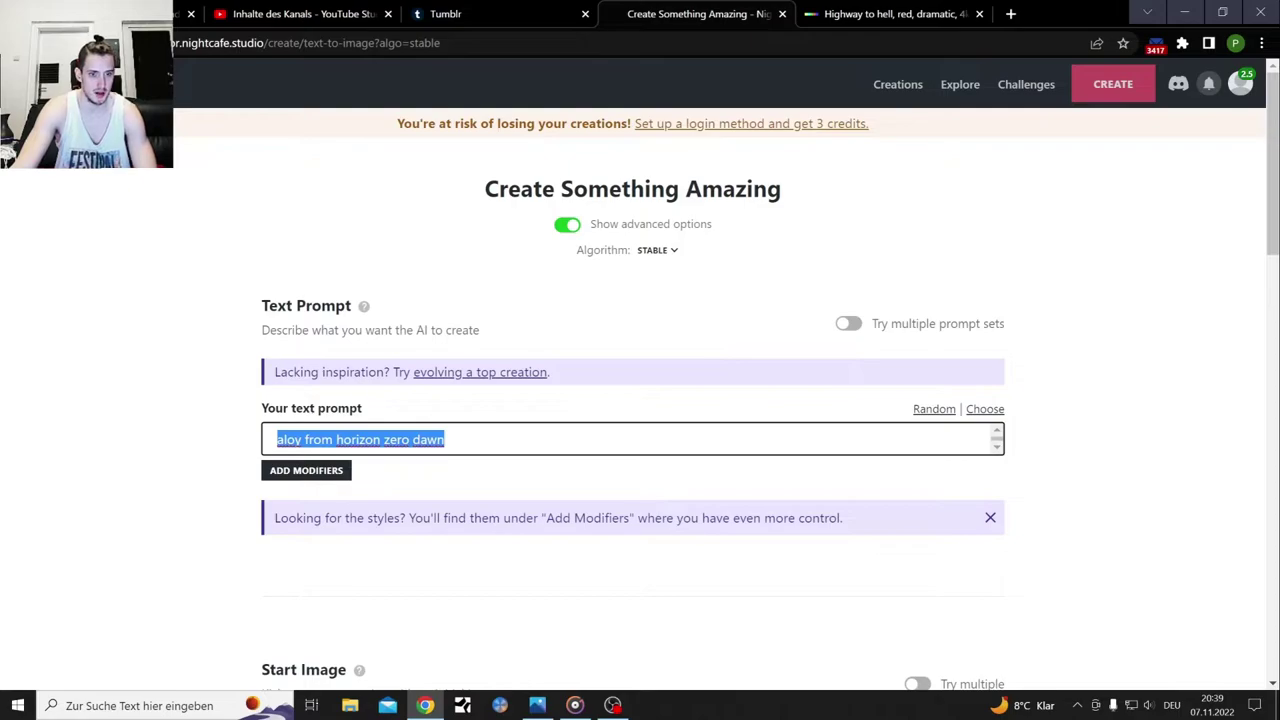
right_click(328, 440)
click(392, 216)
Open the Choose a start image dialog and close it without picking an image
scroll(710, 406, down, 1)
scroll(631, 451, down, 1)
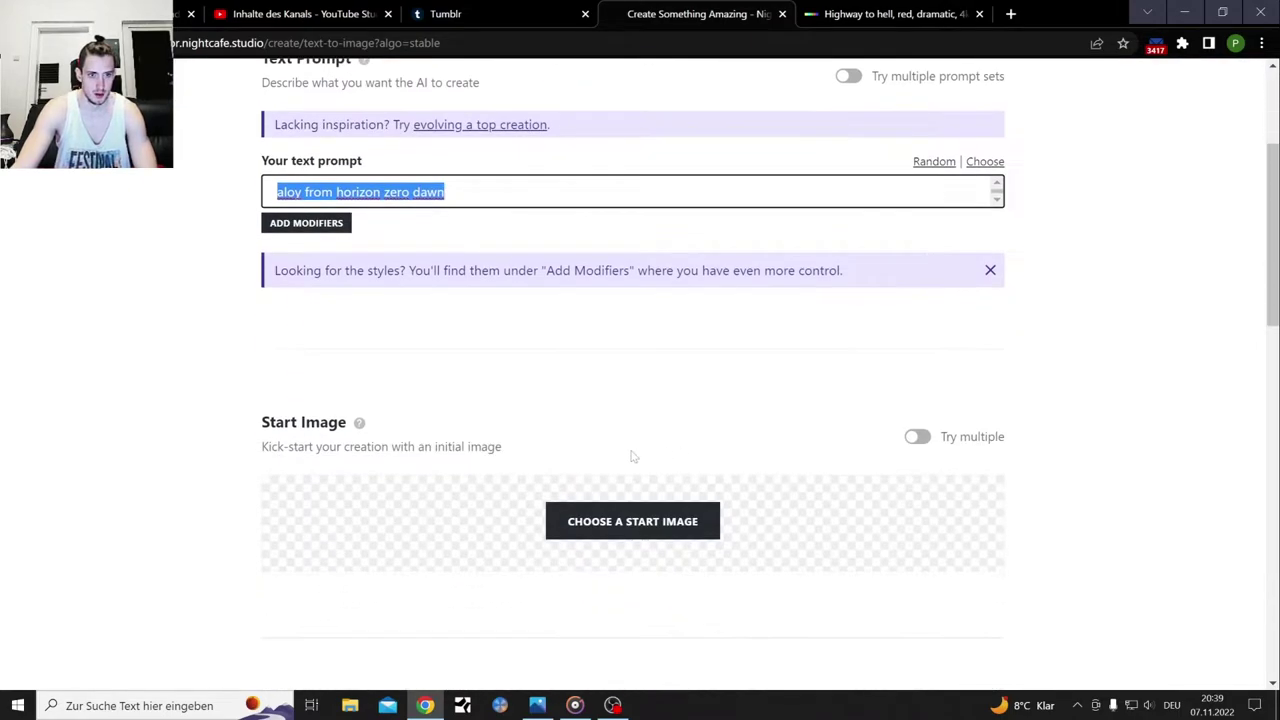
click(651, 531)
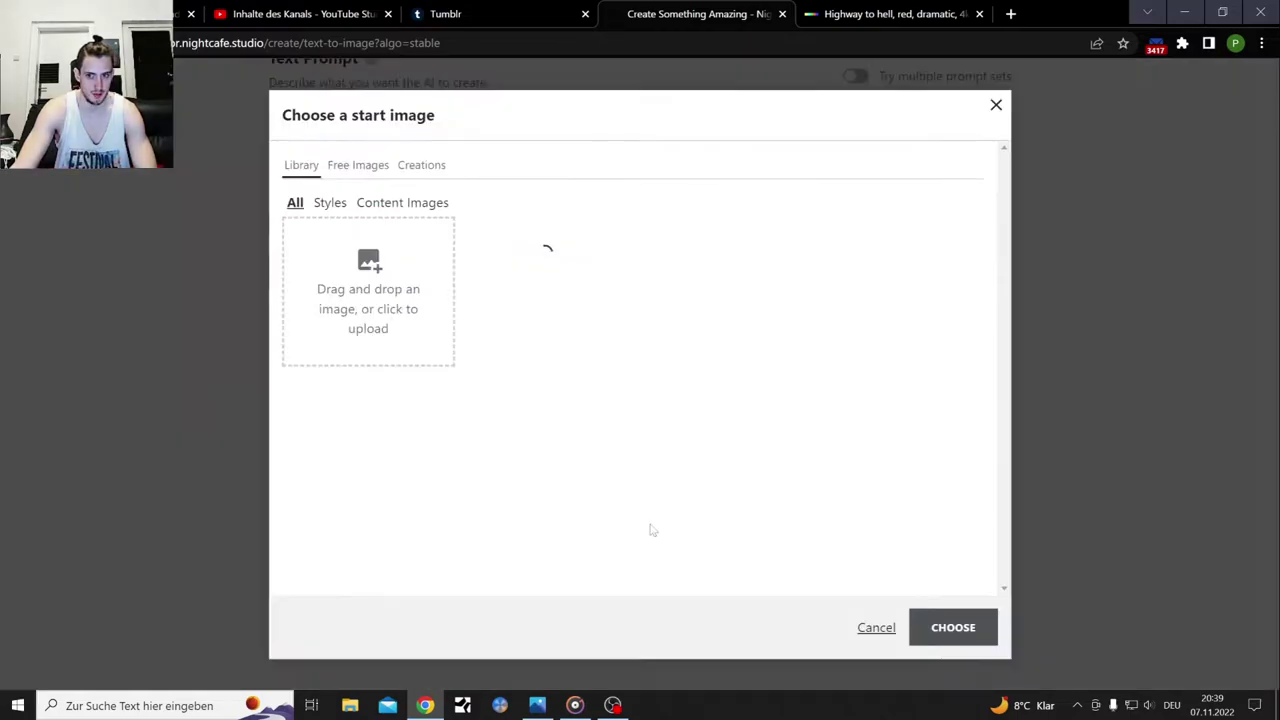
click(996, 105)
Generate the aloy images for 1 credit, then switch to the DALL·E highway results
scroll(870, 370, up, 2)
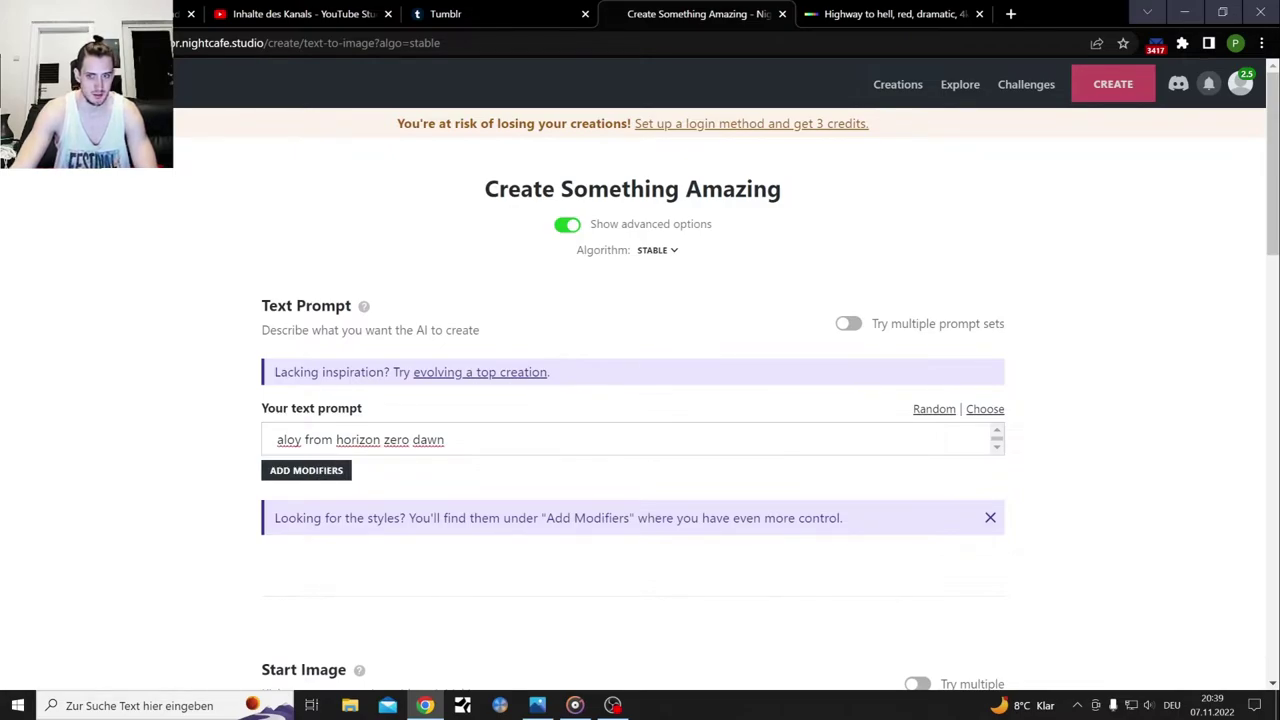
scroll(620, 462, down, 7)
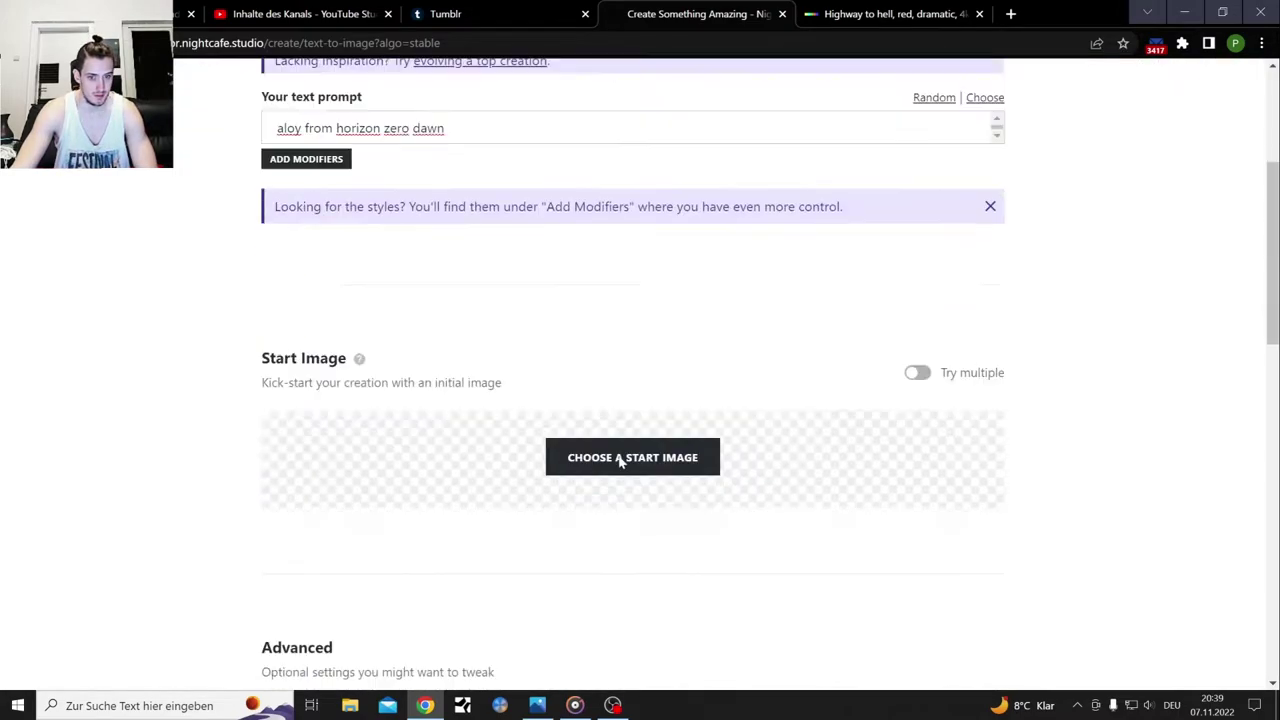
scroll(620, 462, down, 6)
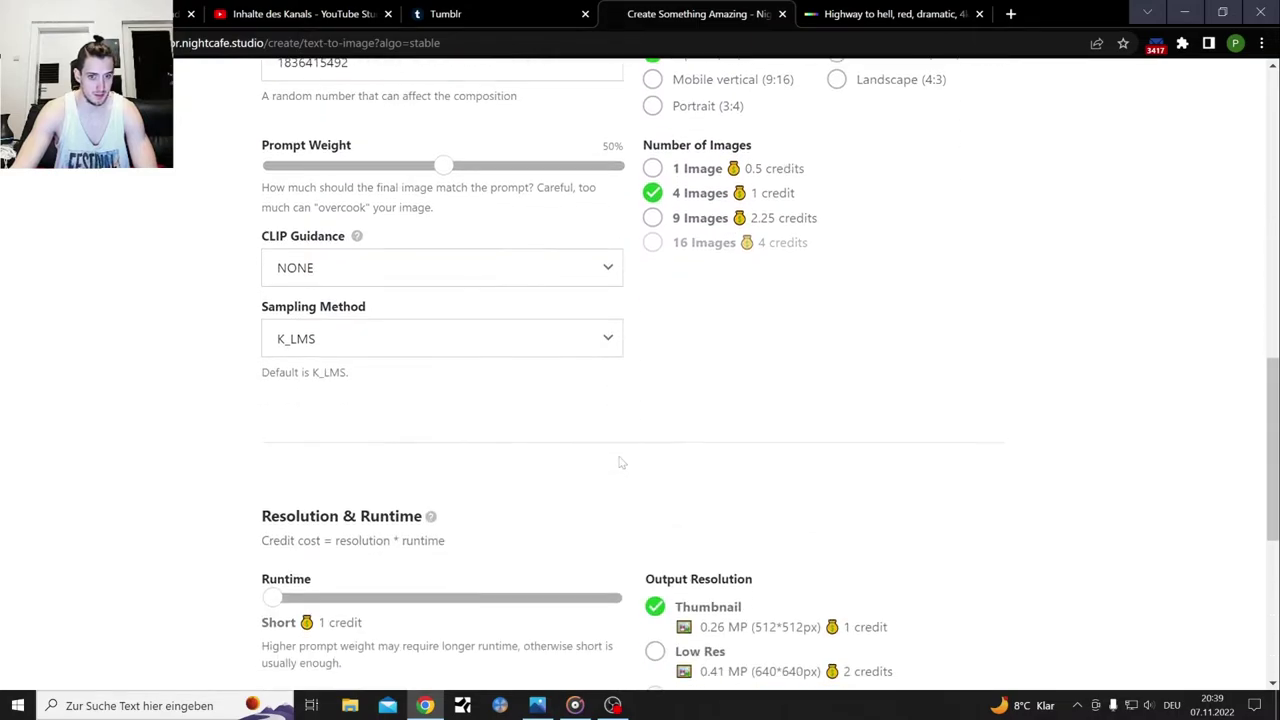
scroll(620, 462, down, 2)
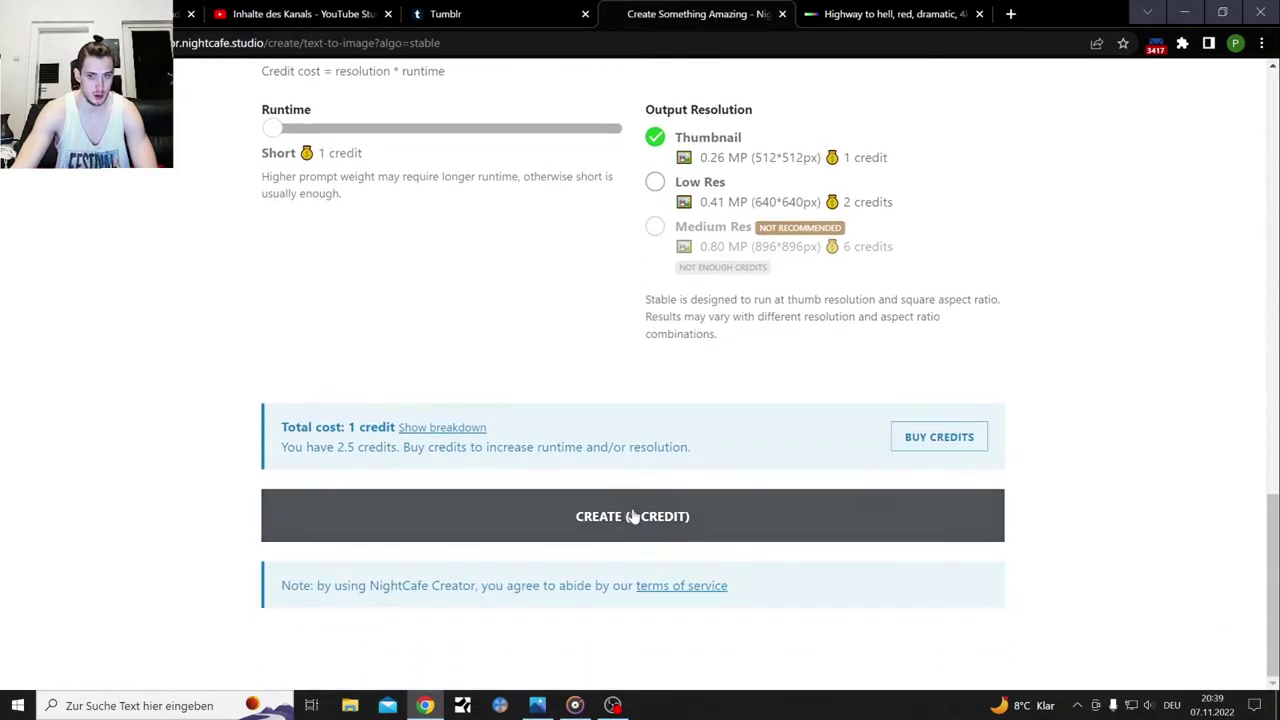
click(634, 517)
click(888, 14)
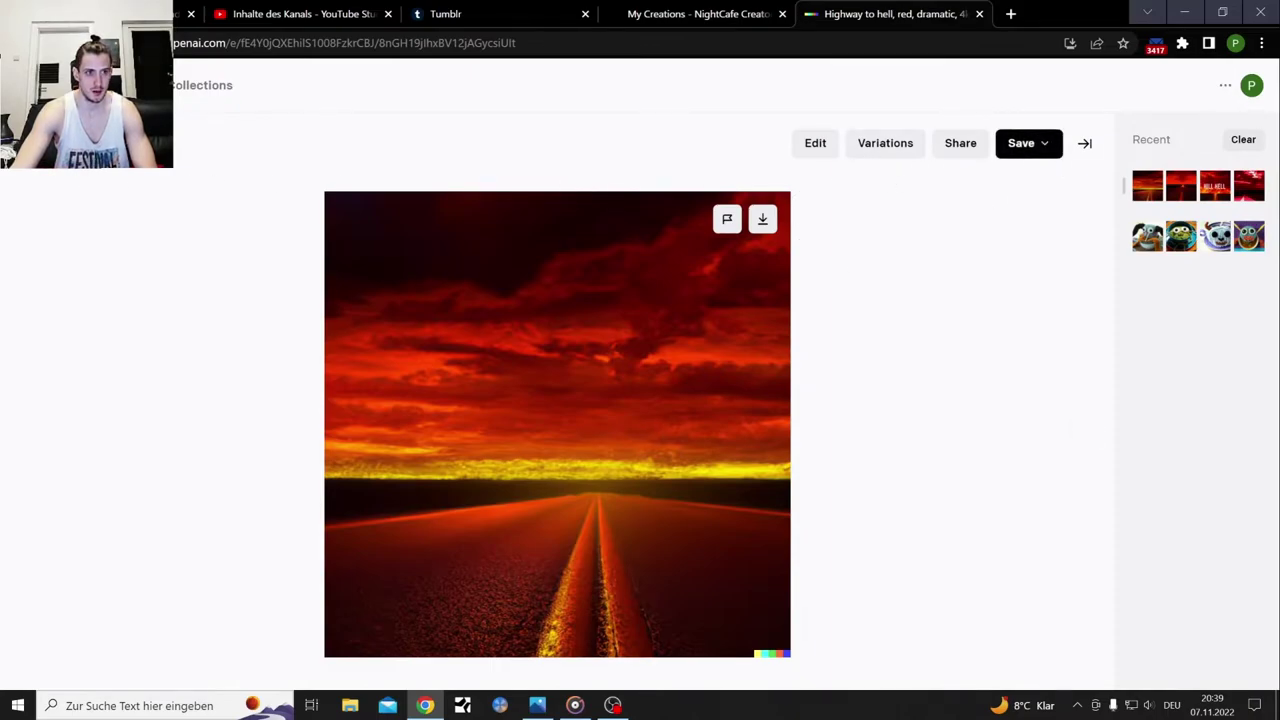
Replace DALL·E's highway prompt with the copied 'aloy from horizon zero dawn' and generate
key(Escape)
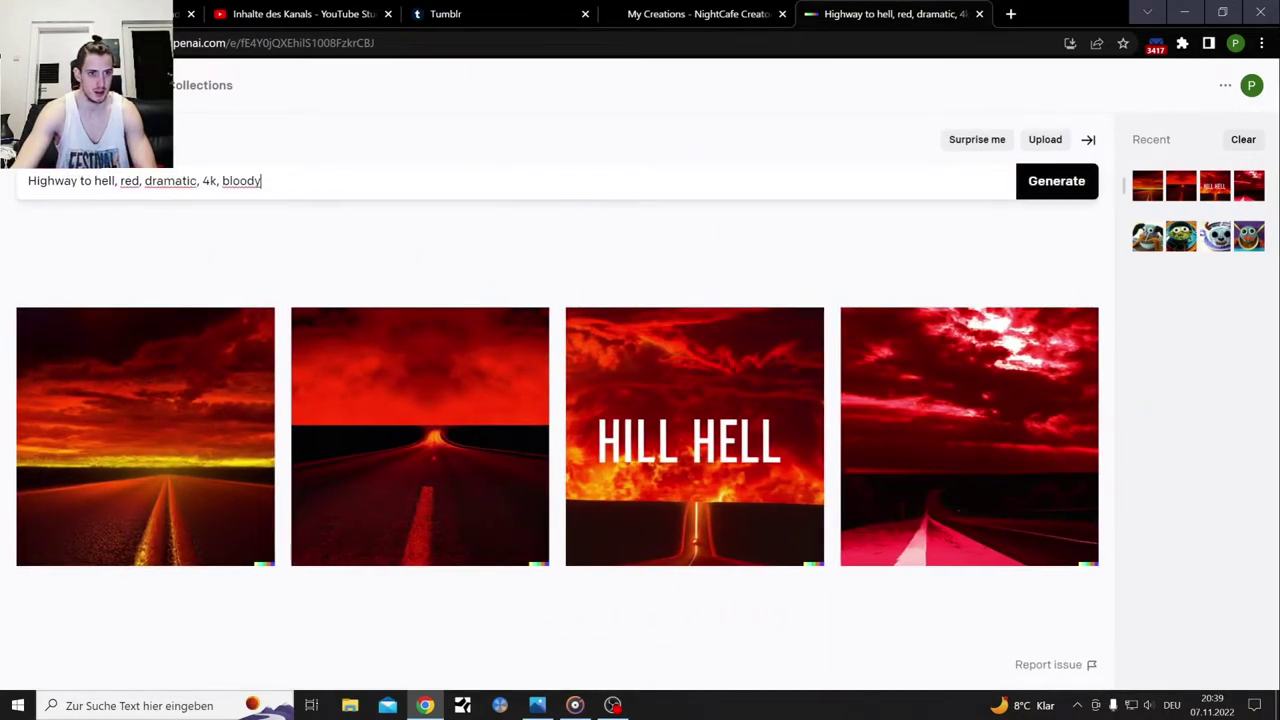
key(ctrl+a)
key(BackSpace)
key(ctrl+v)
key(Return)
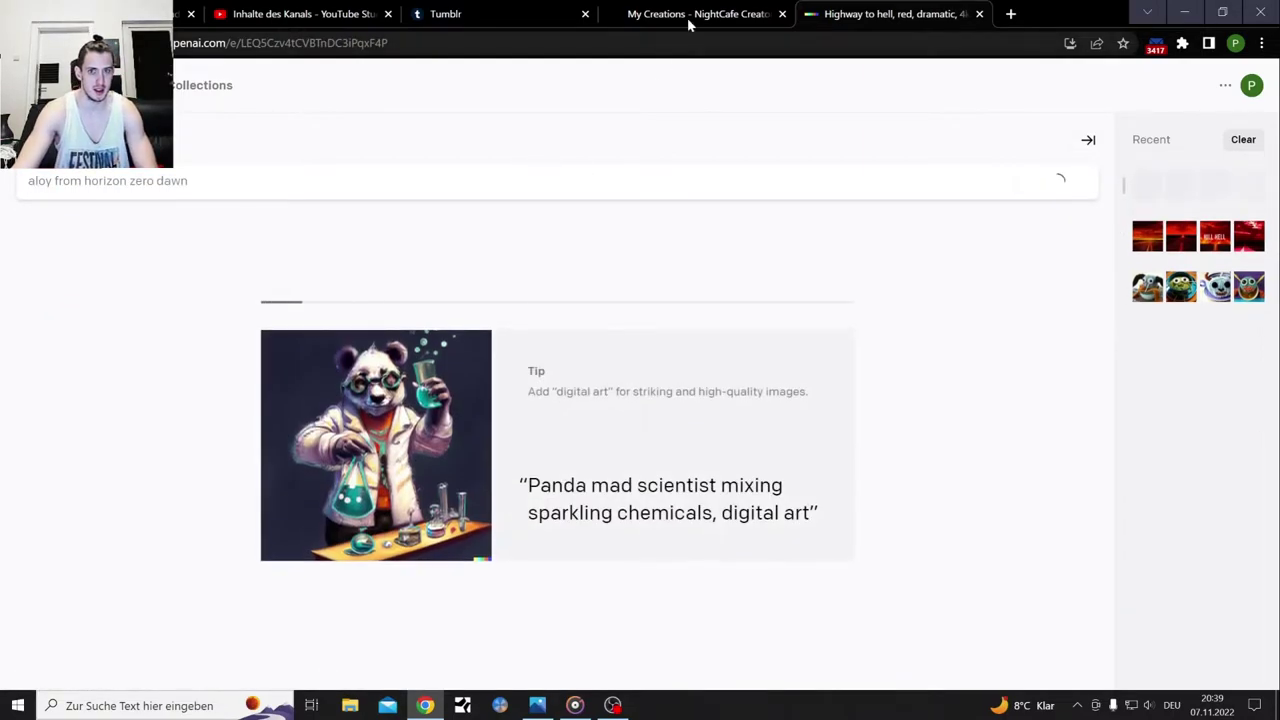
View the four generated Aloy images on NightCafe's creations page
click(690, 12)
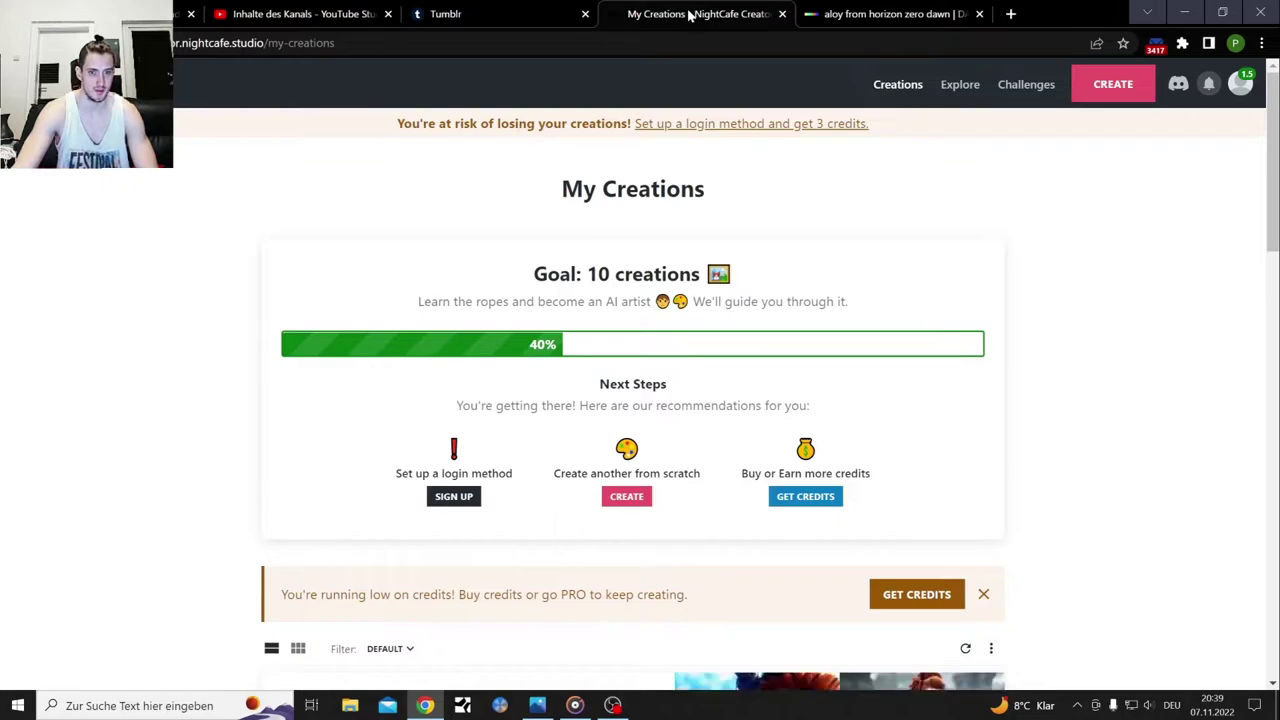
scroll(1077, 249, down, 4)
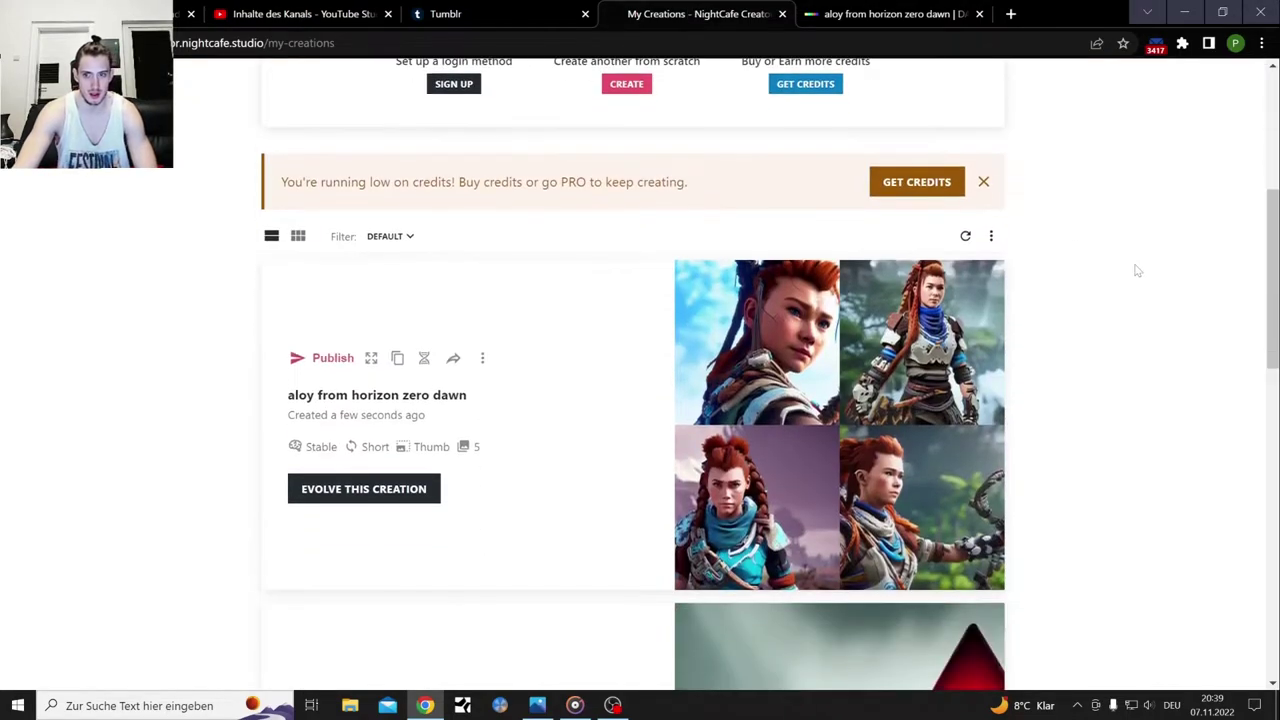
scroll(1137, 270, down, 4)
scroll(1135, 270, up, 3)
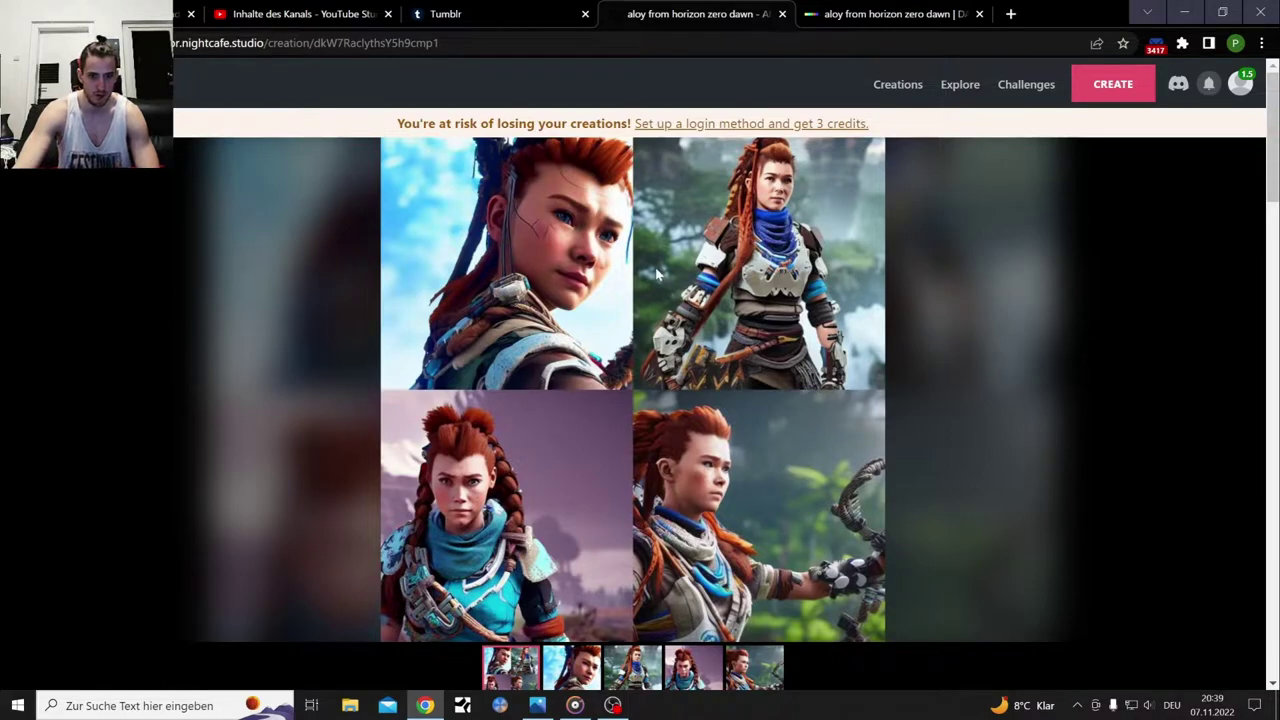
Open File Explorer to the Bildschirmfotos folder and locate the Aloy Predator Raptor PNG
click(352, 704)
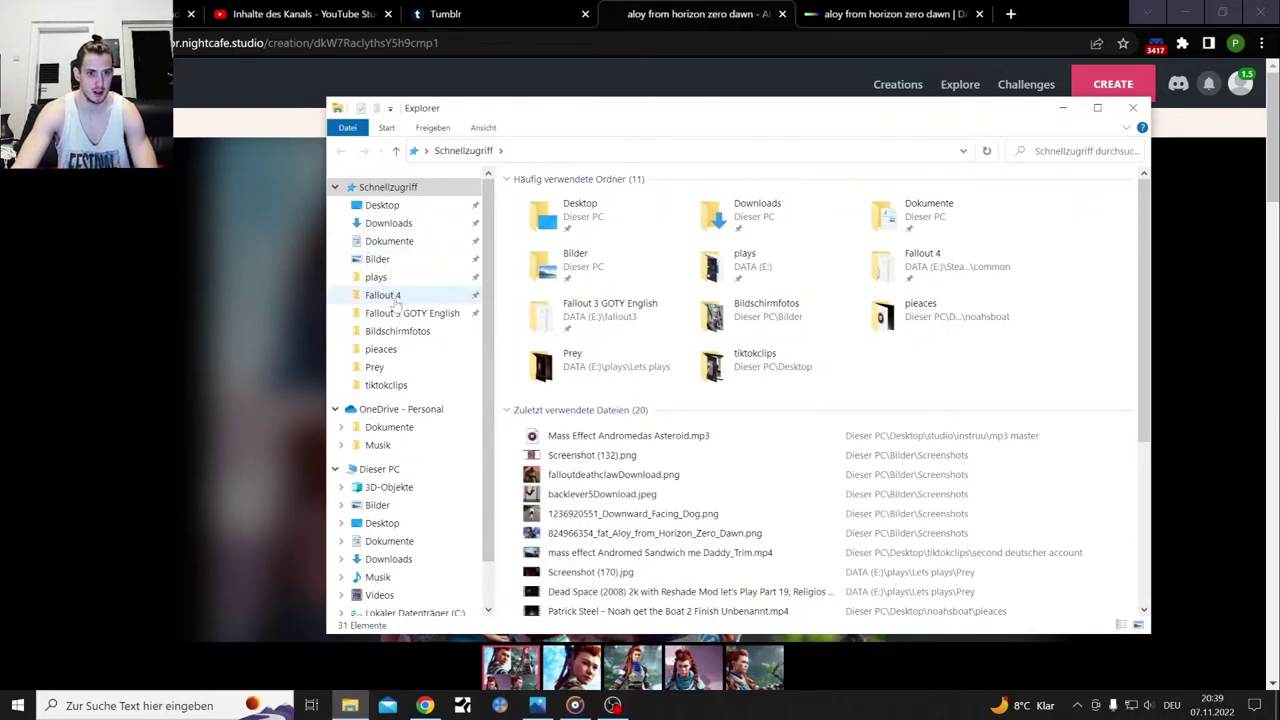
click(397, 331)
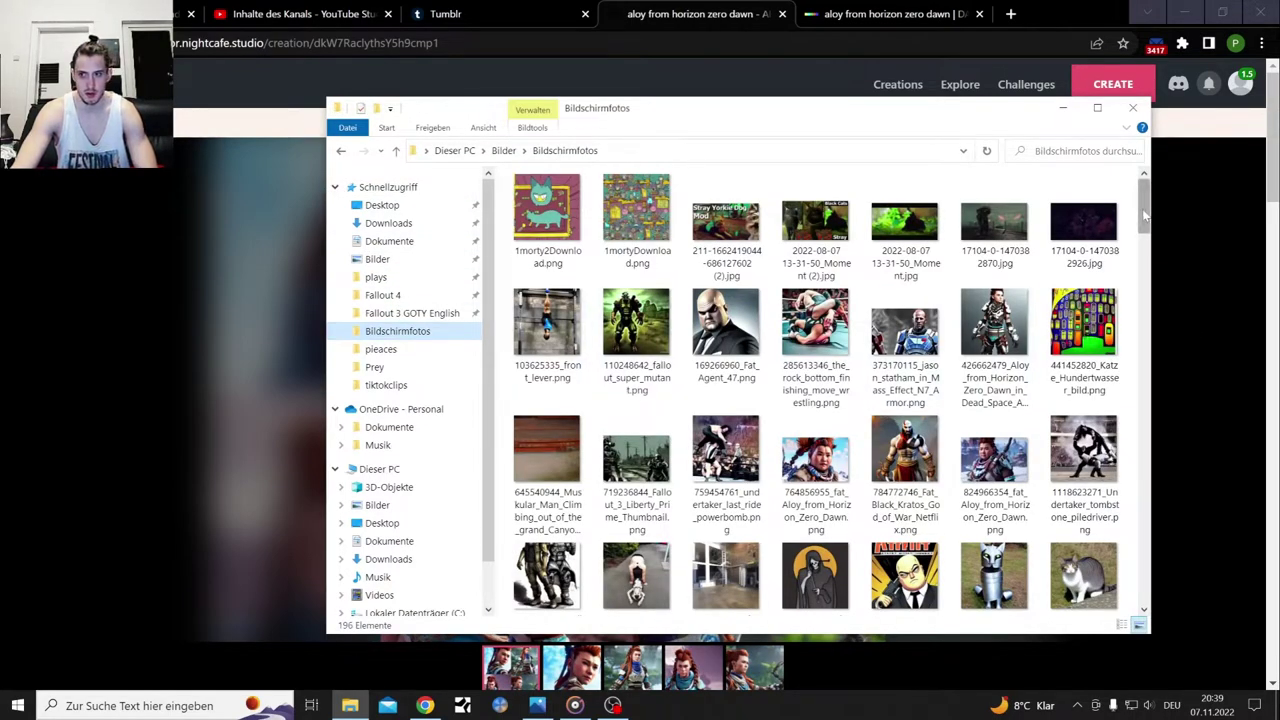
drag(1145, 213, 1151, 280)
Open the Aloy and Predator Raptor picture in Photos, then close Photos and the Bildschirmfotos folder
double_click(726, 335)
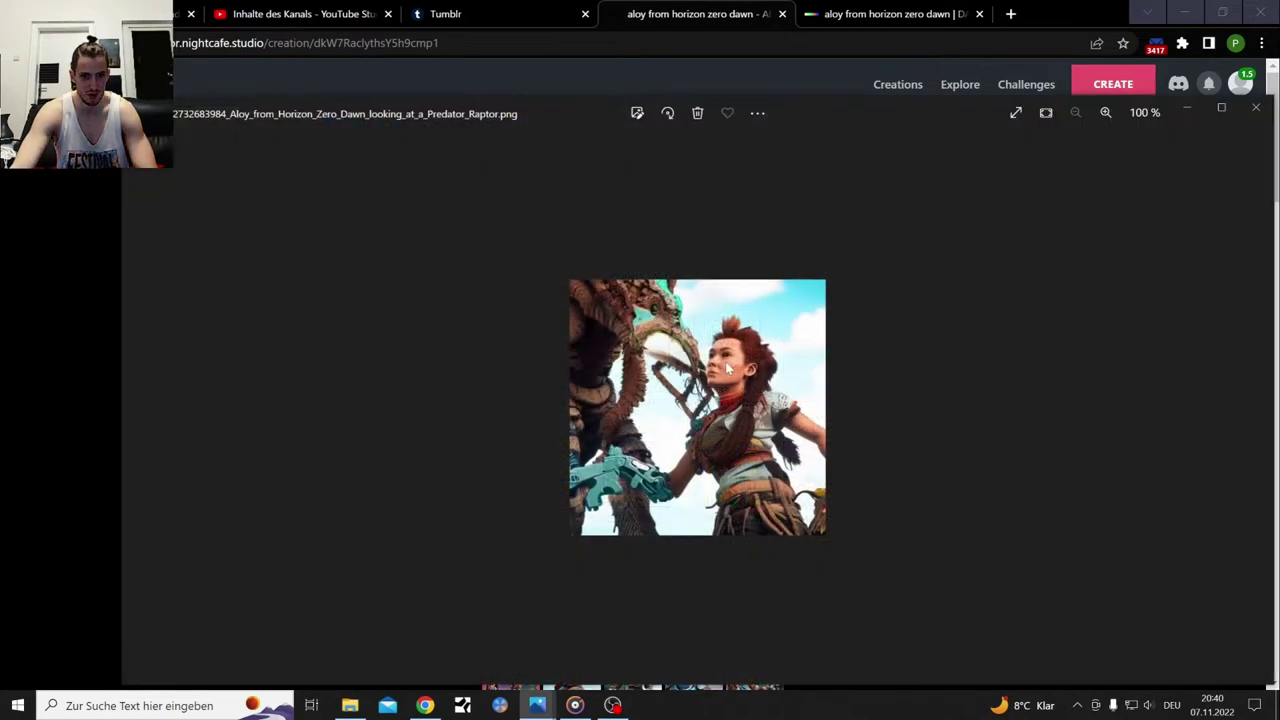
click(638, 114)
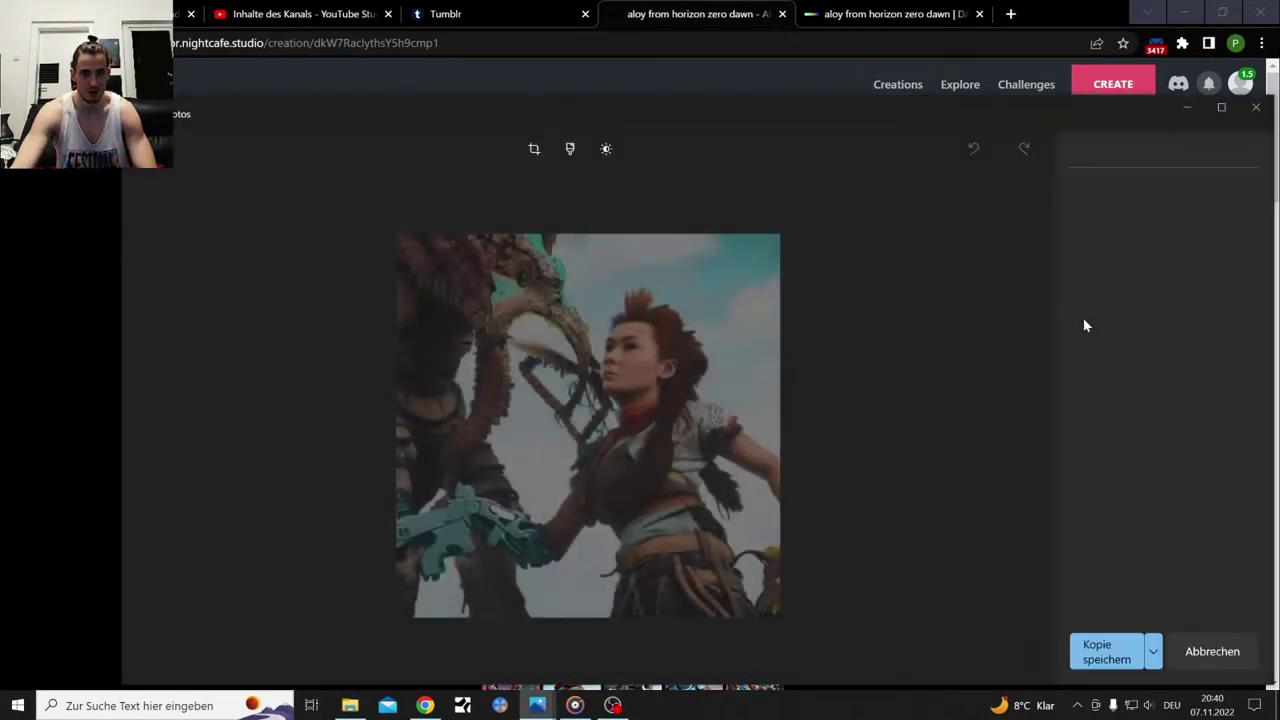
click(1256, 107)
click(1146, 112)
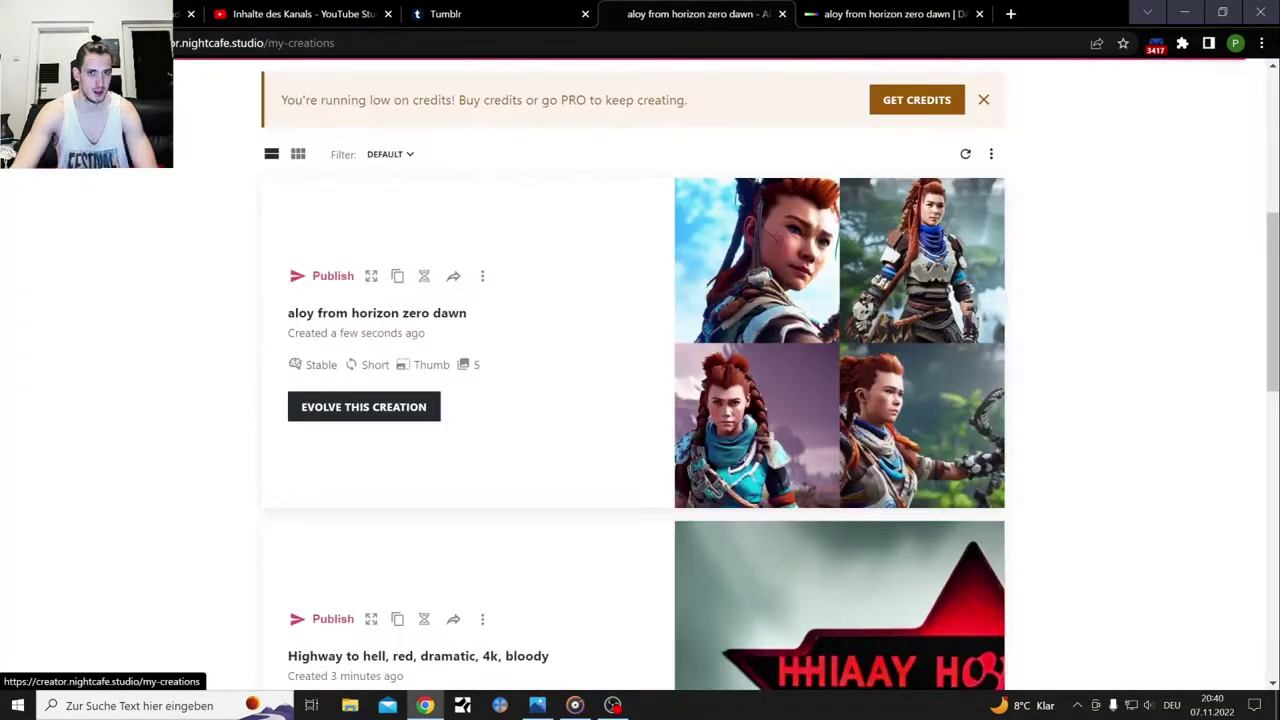
Browse the creation methods and My Creations, then start a new Stable text-to-image creation
scroll(620, 283, up, 5)
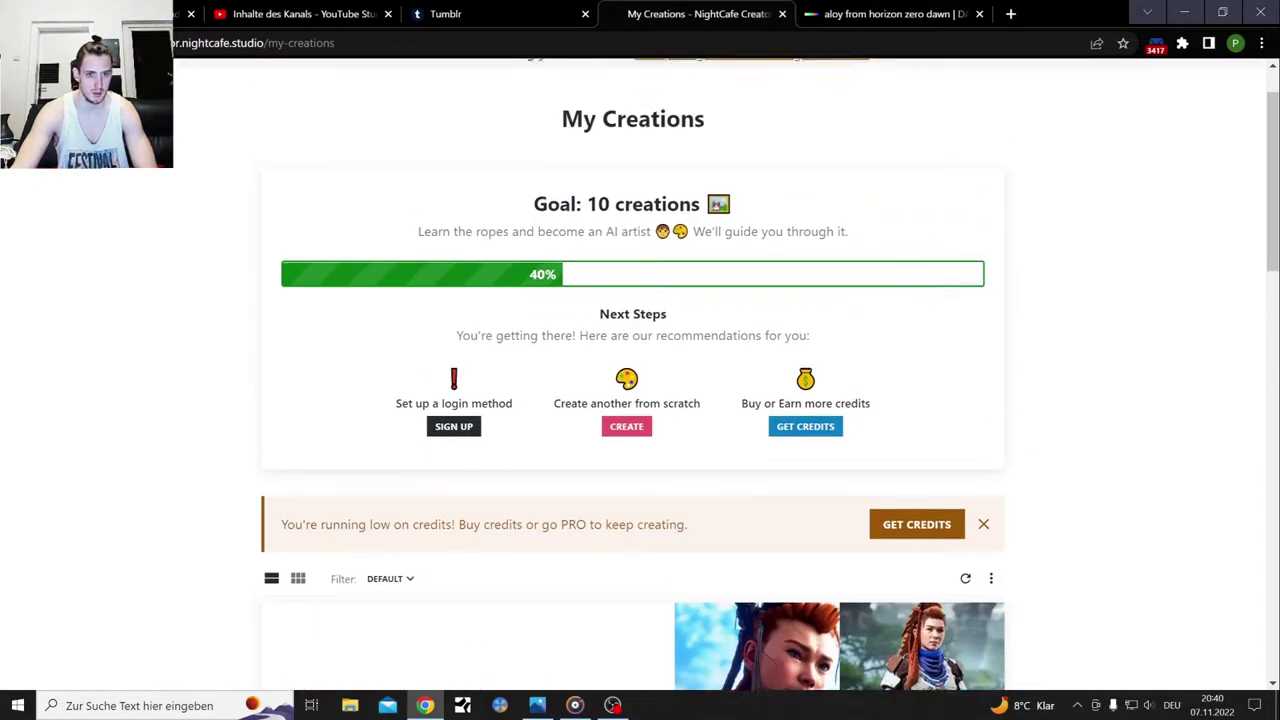
click(1113, 84)
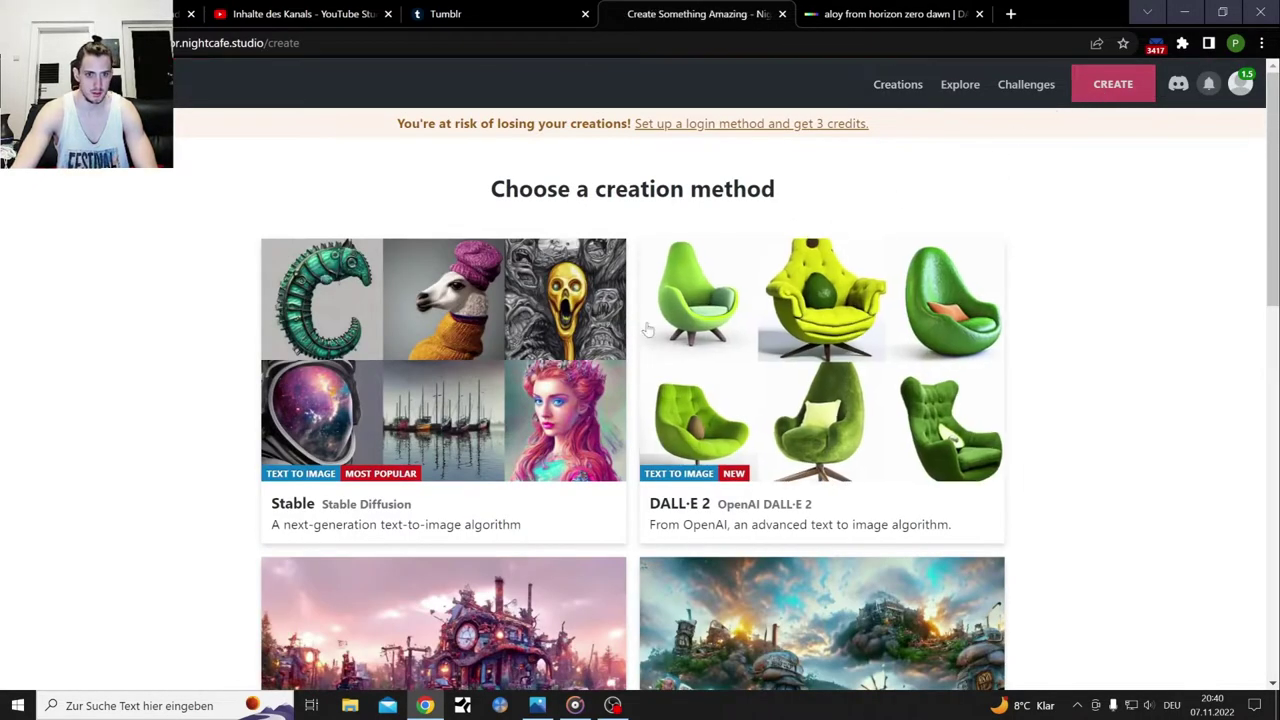
scroll(771, 366, down, 1)
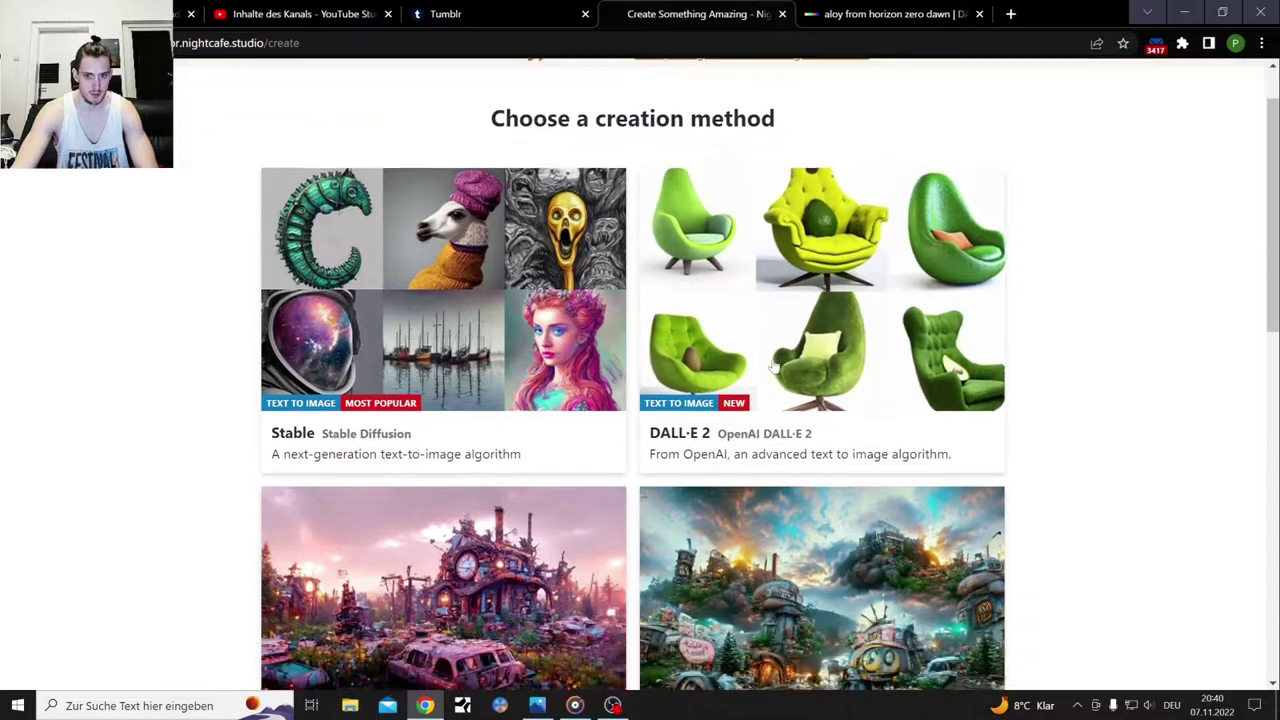
scroll(773, 366, down, 2)
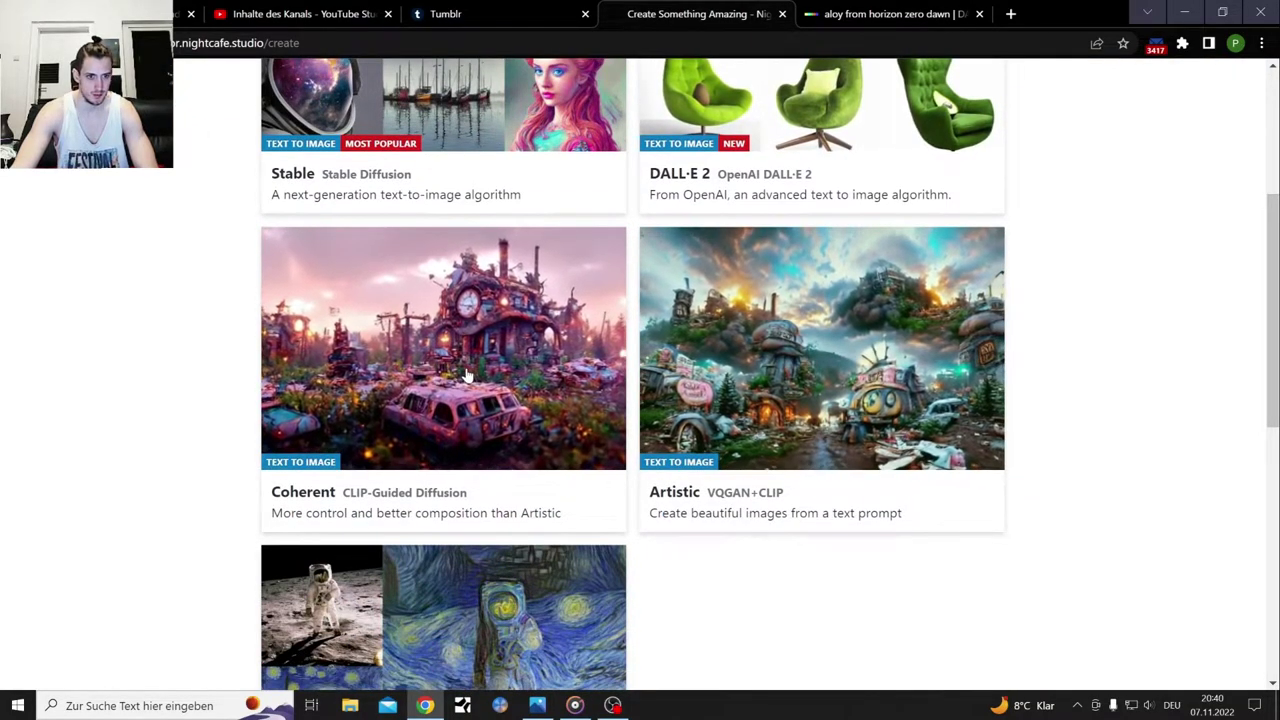
scroll(468, 374, down, 3)
scroll(493, 372, up, 4)
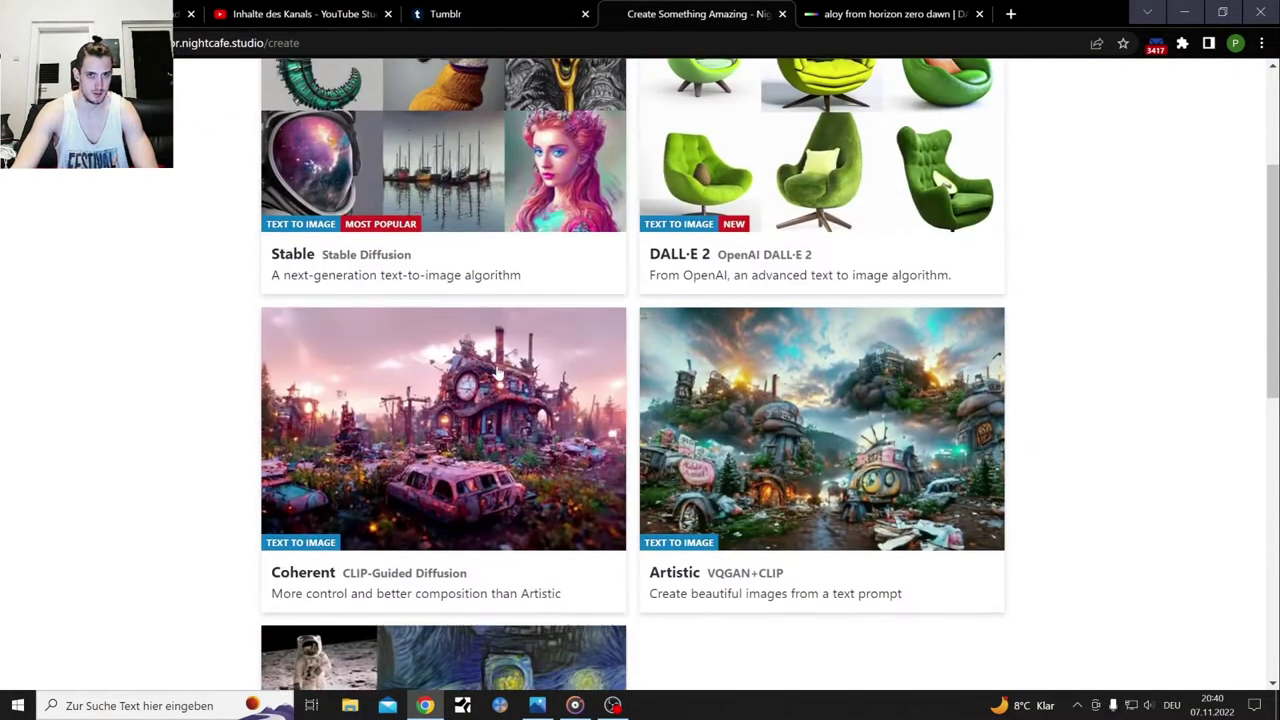
scroll(497, 372, up, 3)
click(897, 84)
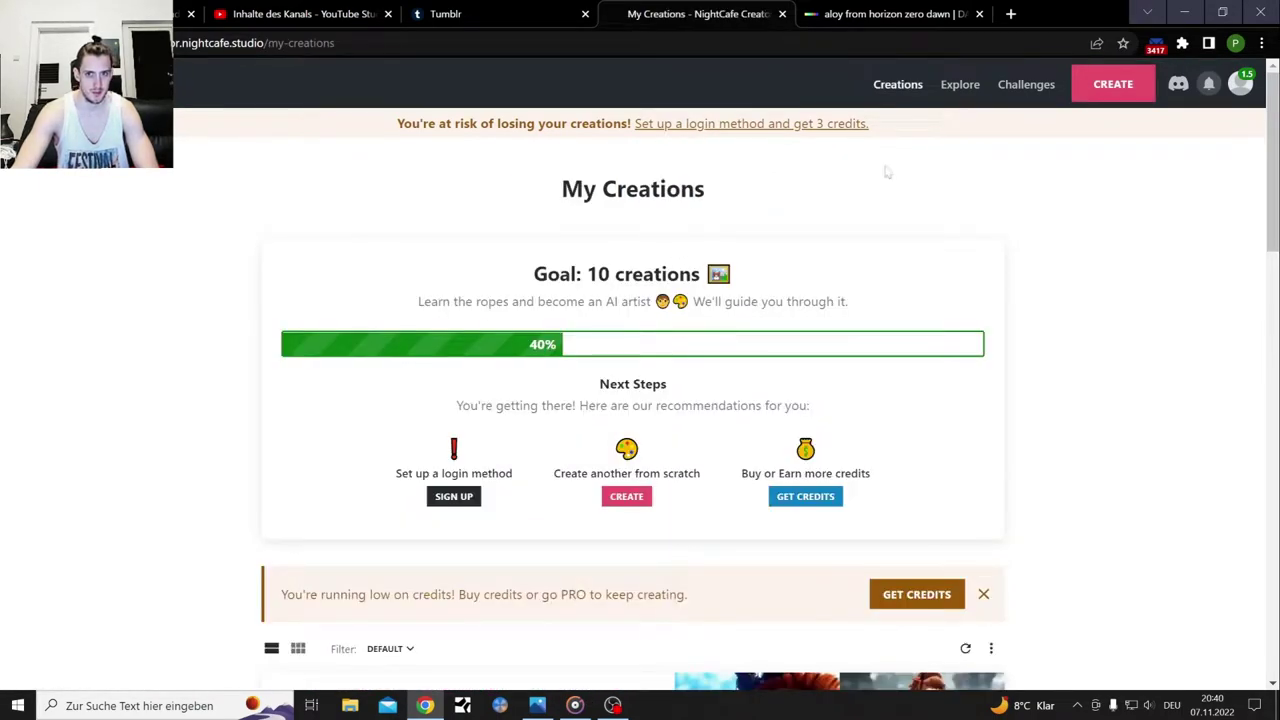
click(1111, 82)
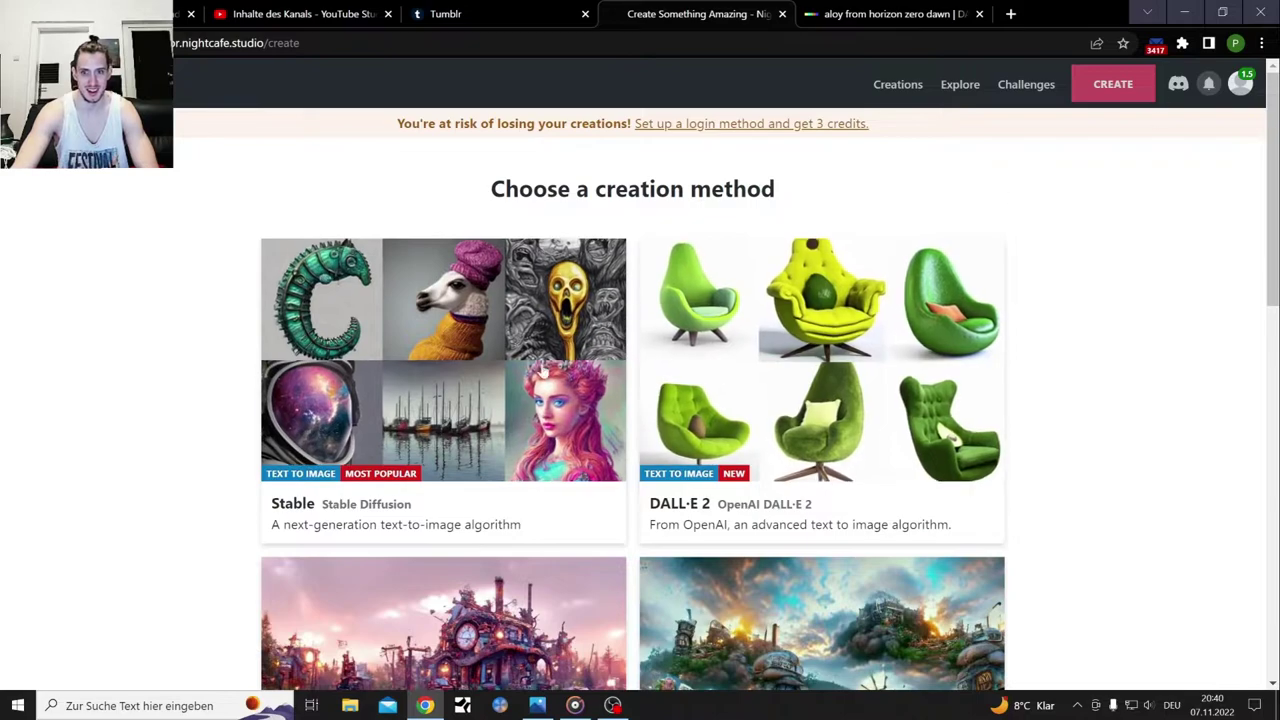
click(532, 372)
Paste the aloy prompt, prefix it with 'fat', generate for 1 credit, and switch to DALL·E
right_click(451, 446)
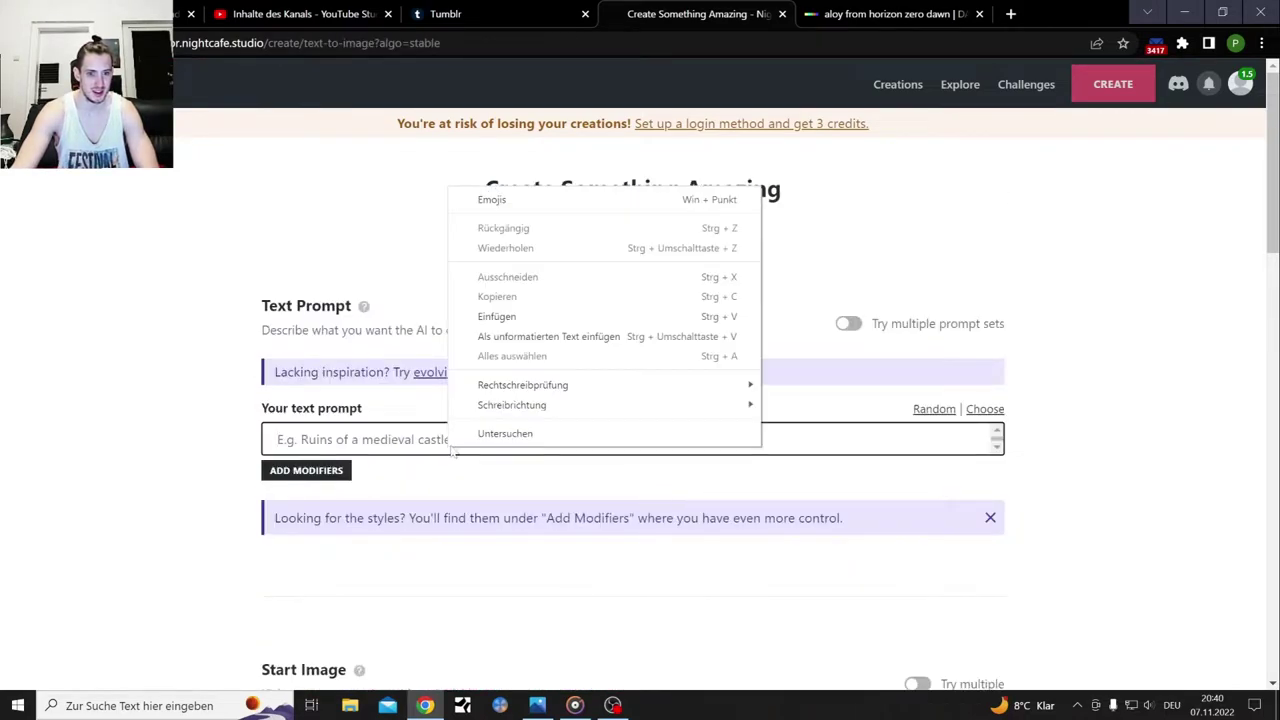
click(497, 316)
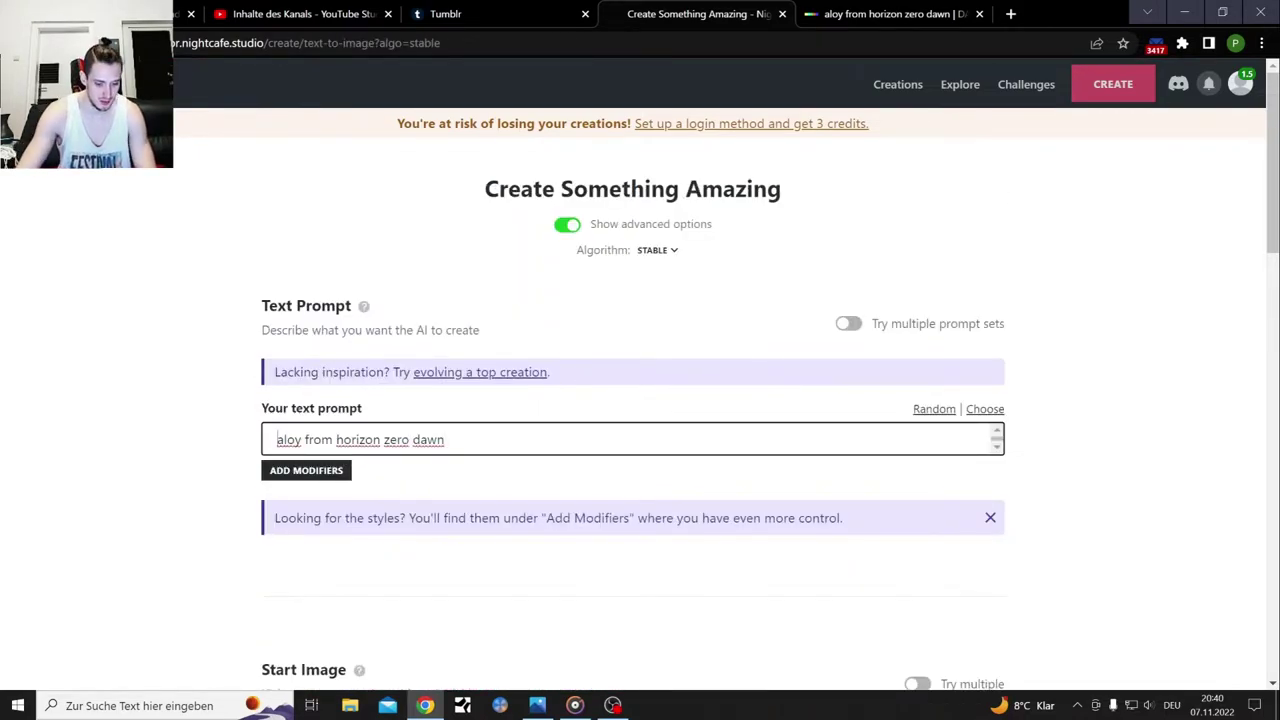
text(fat)
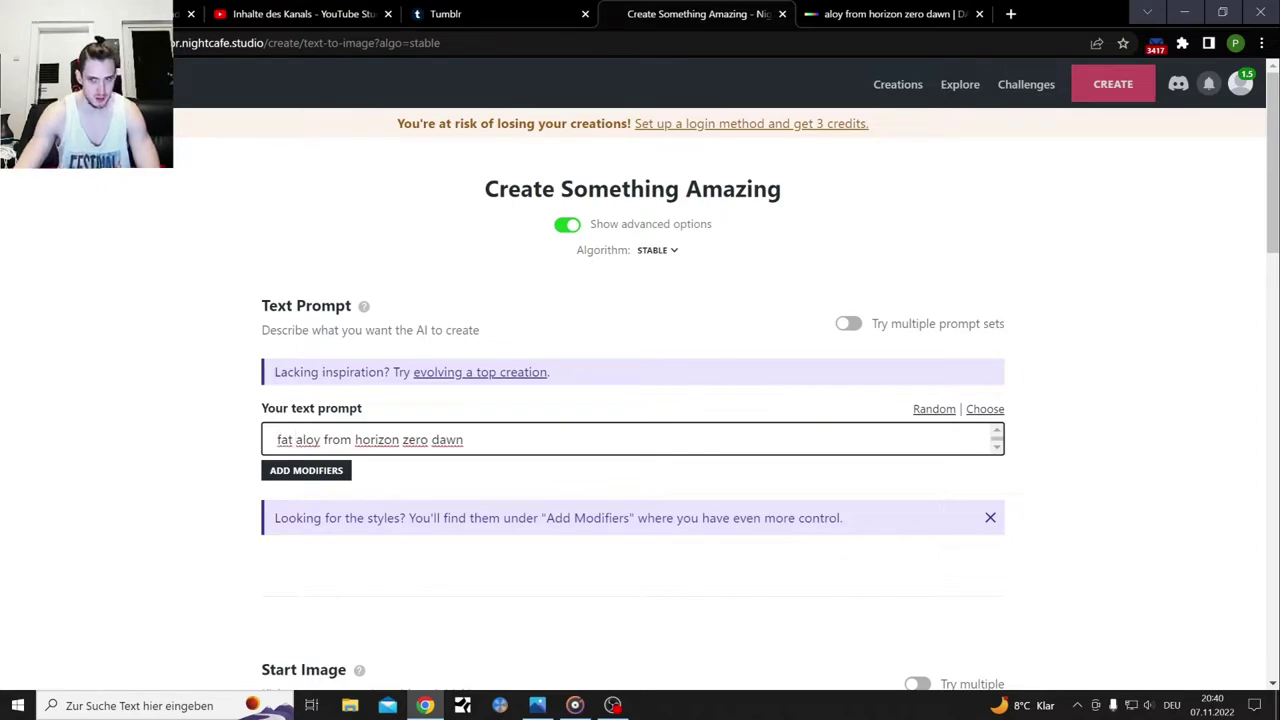
scroll(640, 400, down, 15)
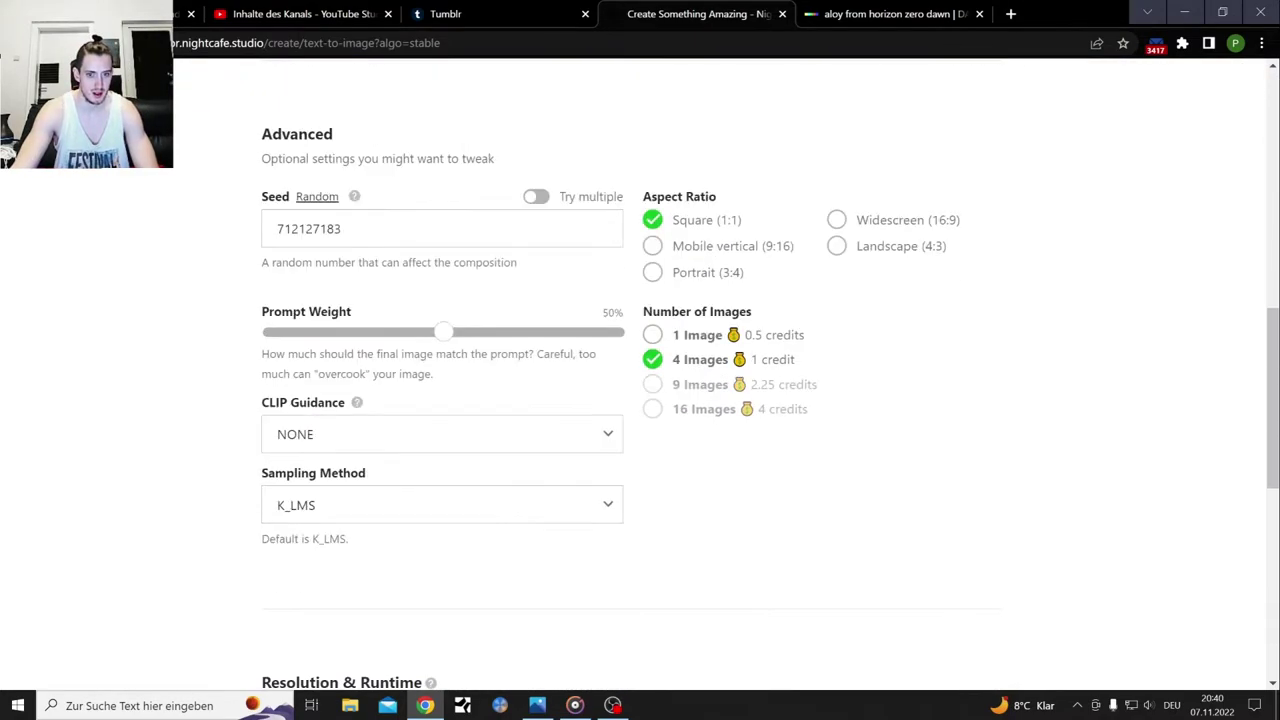
click(654, 512)
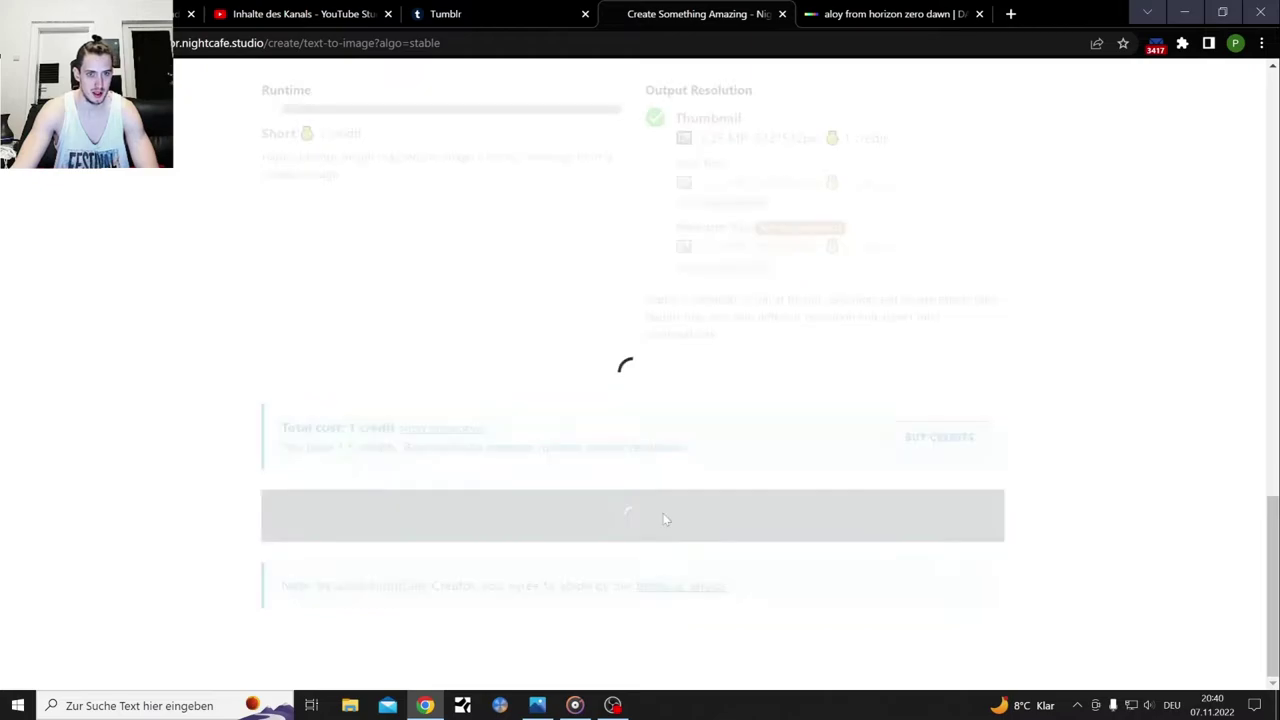
click(912, 12)
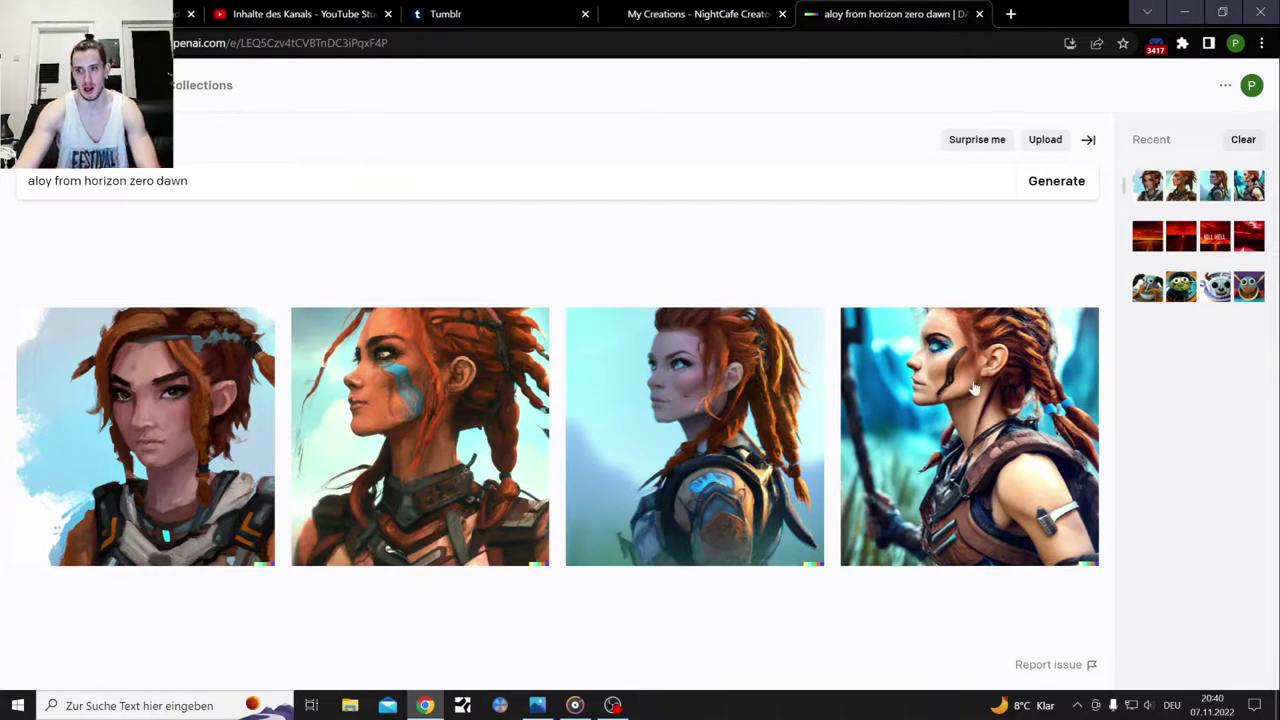
Enlarge the fourth and second Aloy images and add the second to Favorites
click(955, 470)
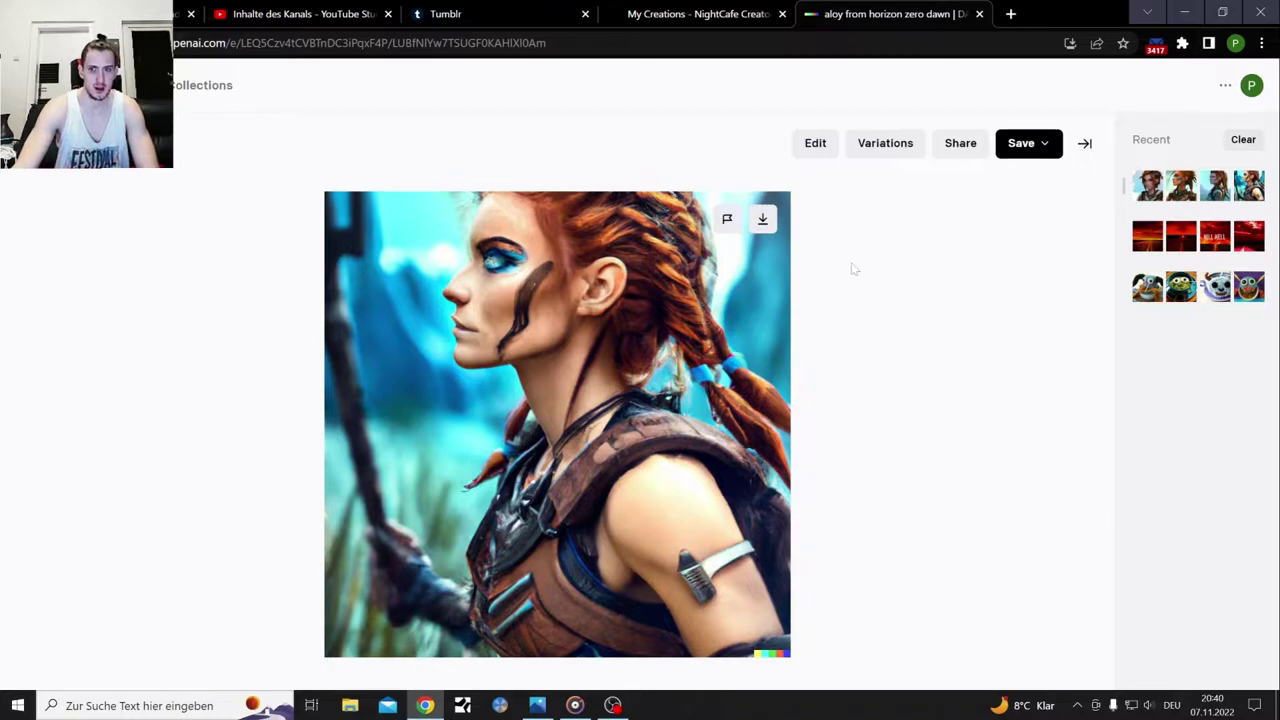
key(Escape)
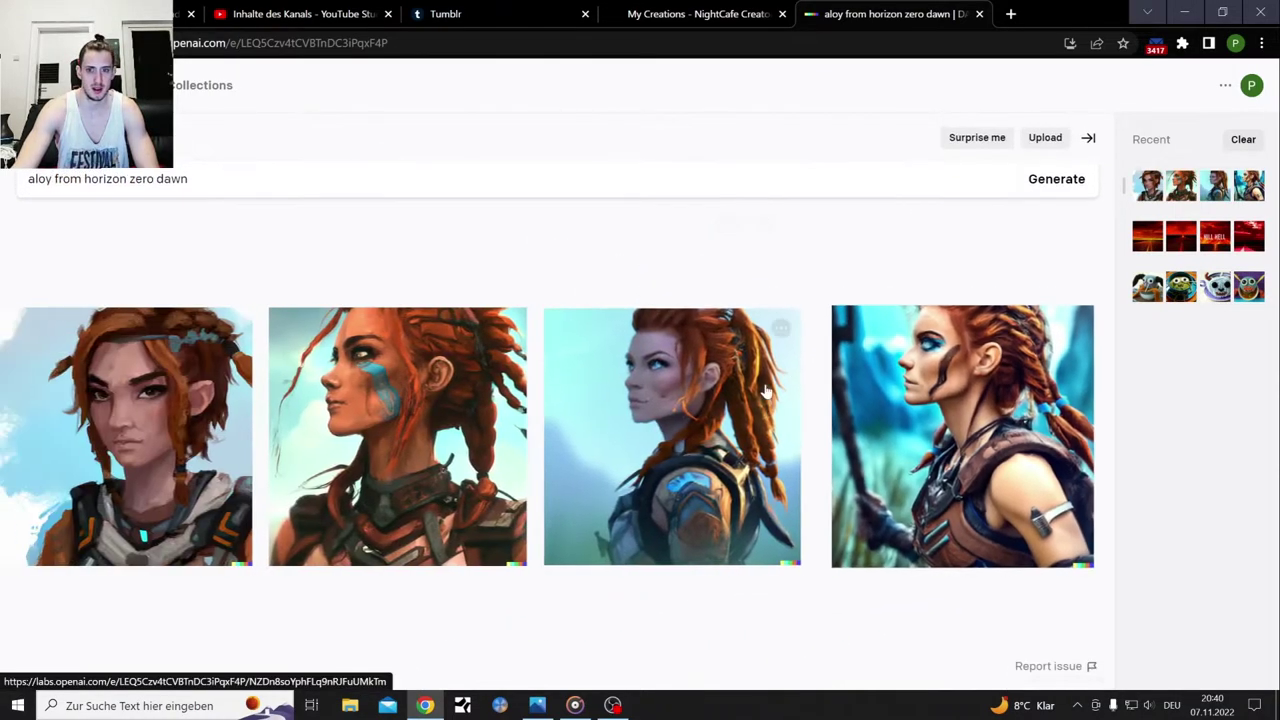
click(448, 483)
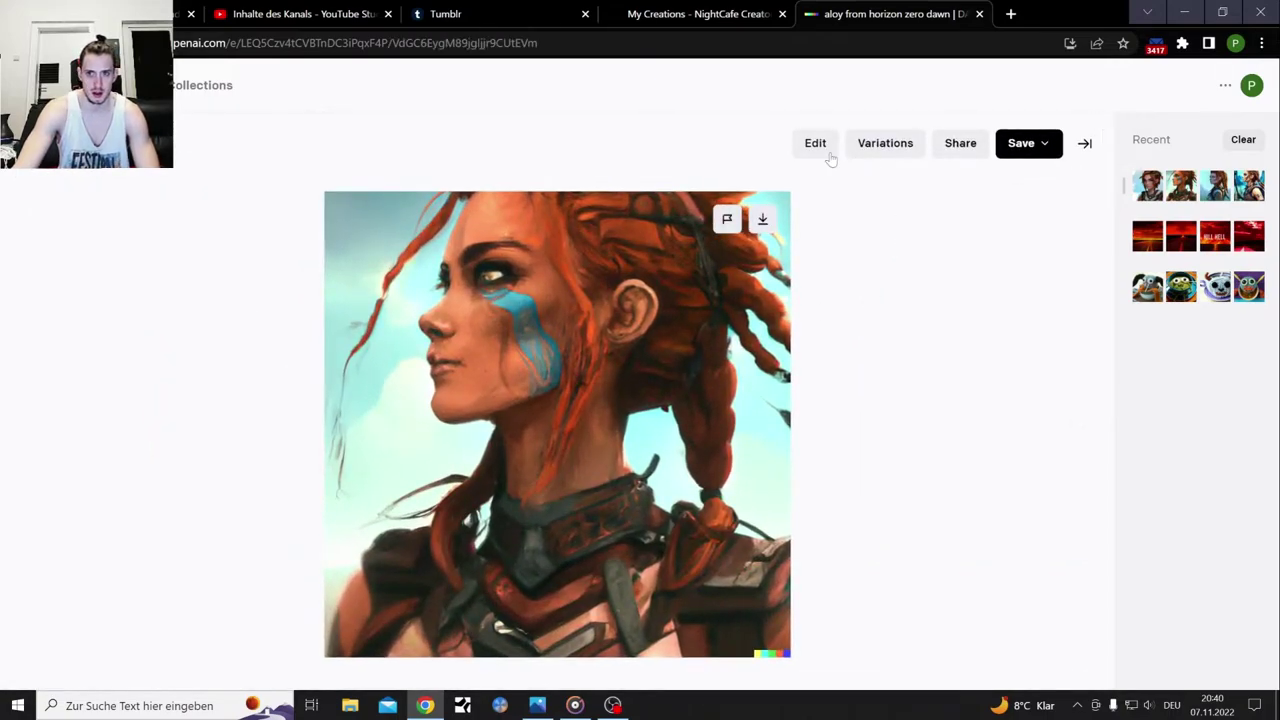
click(1023, 147)
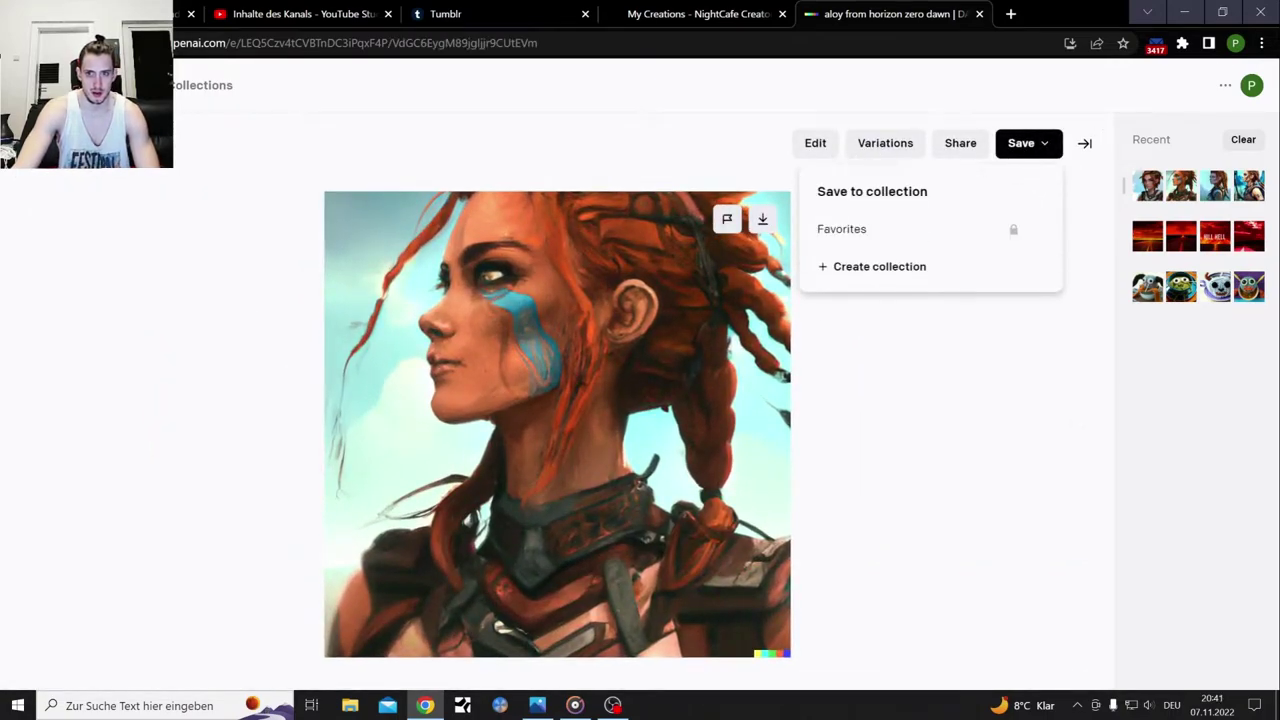
click(871, 233)
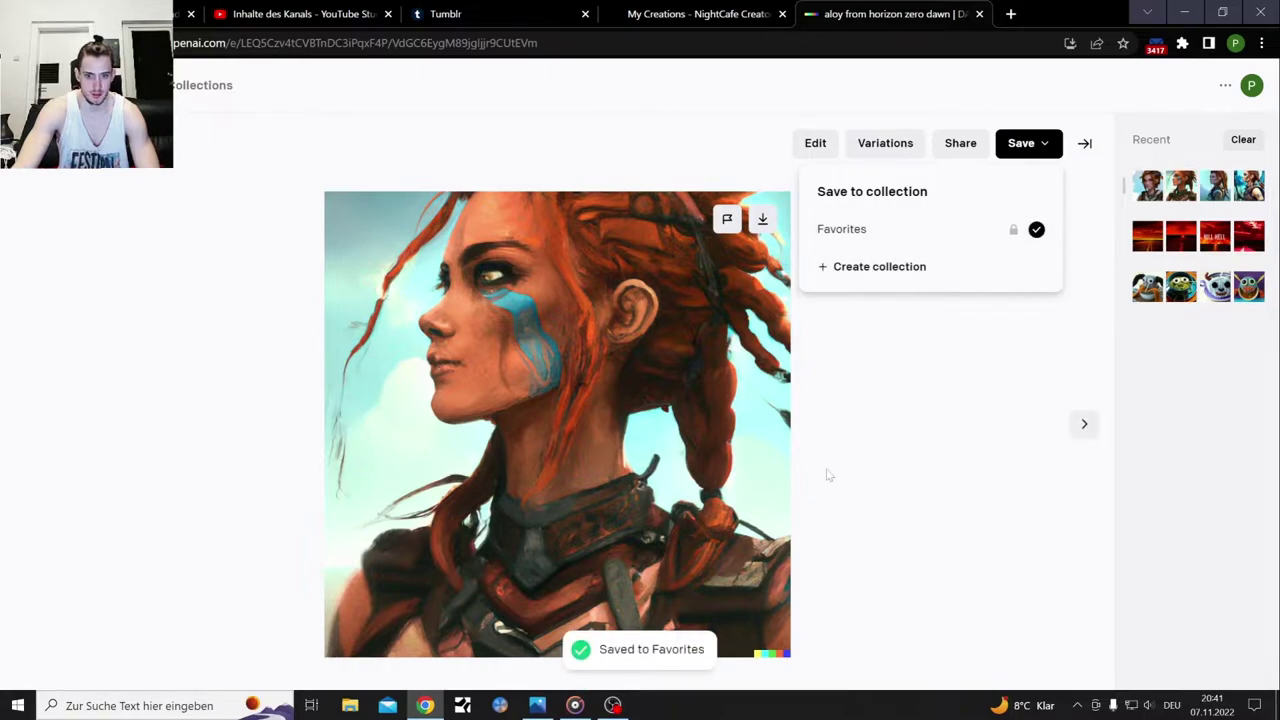
click(1038, 147)
Download the second Aloy image into the Dall-e creations folder
right_click(623, 351)
click(760, 225)
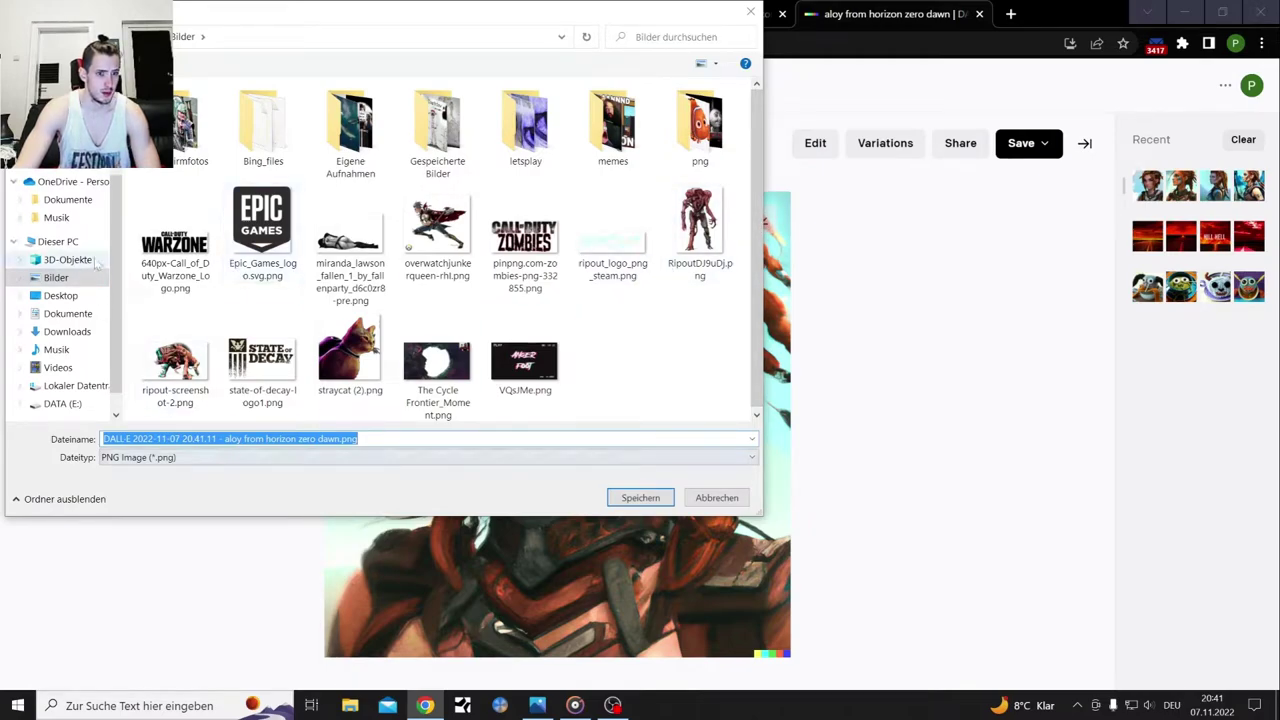
click(640, 497)
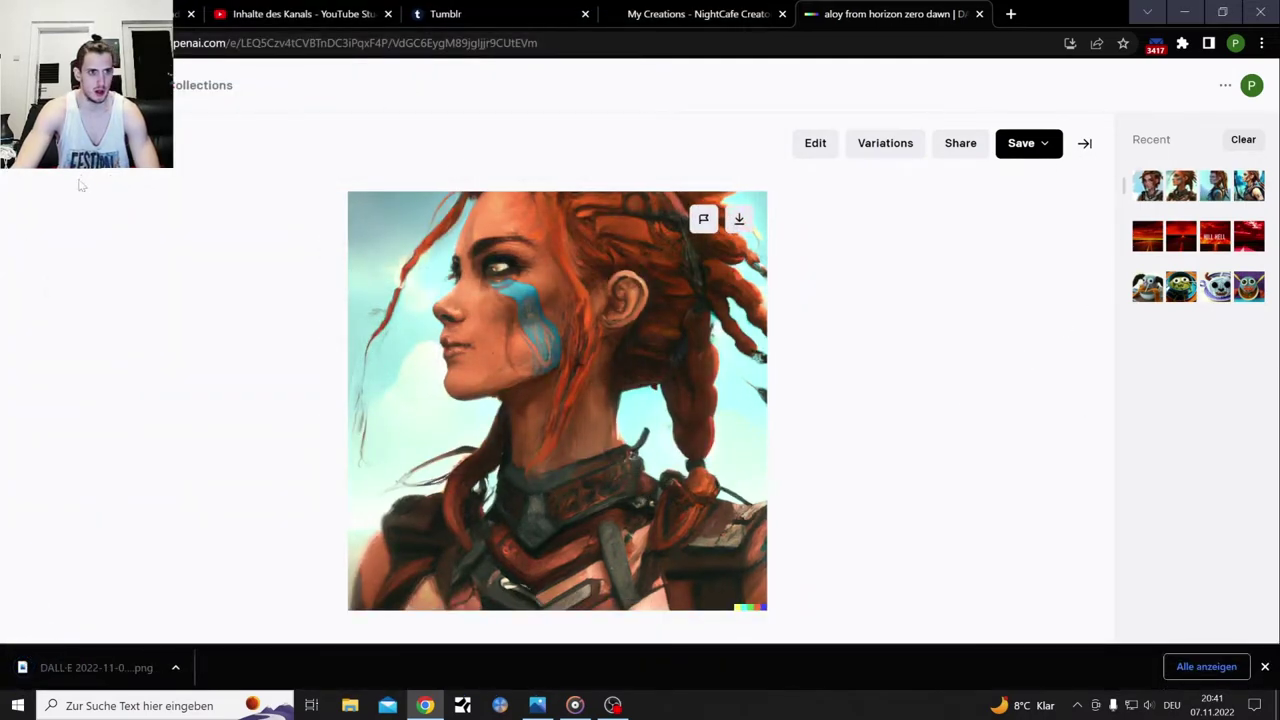
click(80, 180)
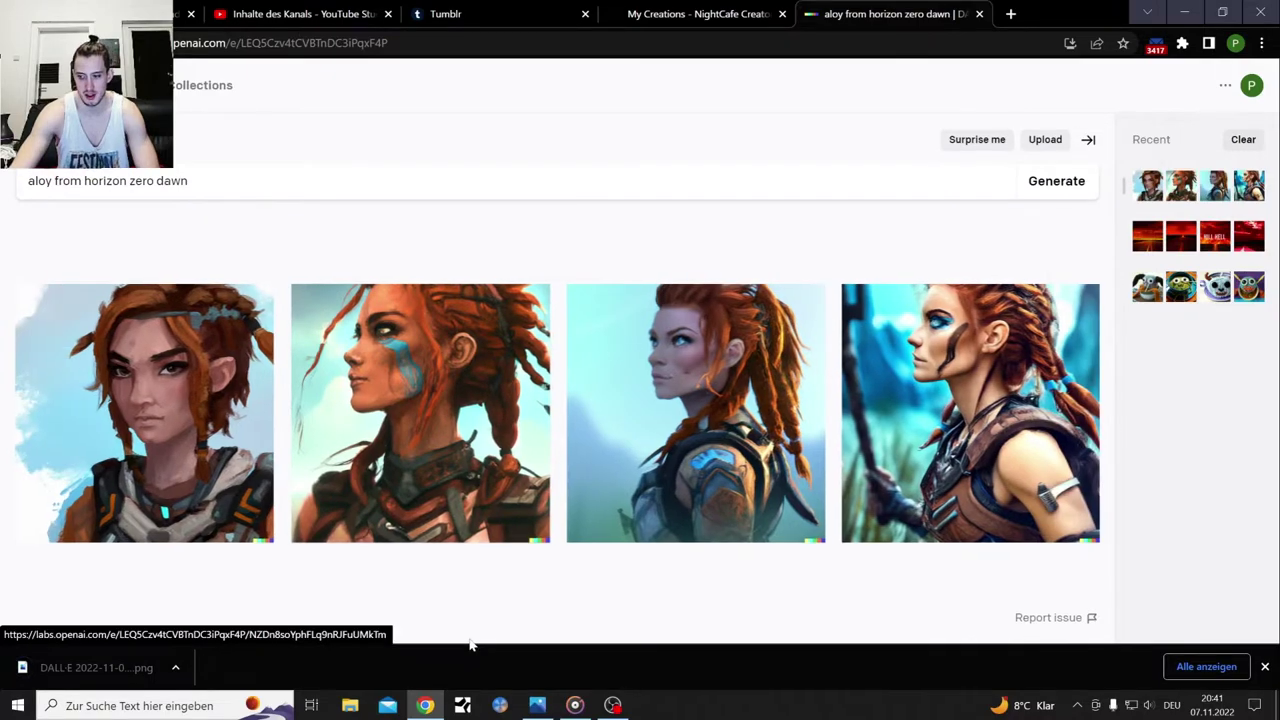
Enlarge the third Aloy image, close Photos, and save the third image
click(700, 410)
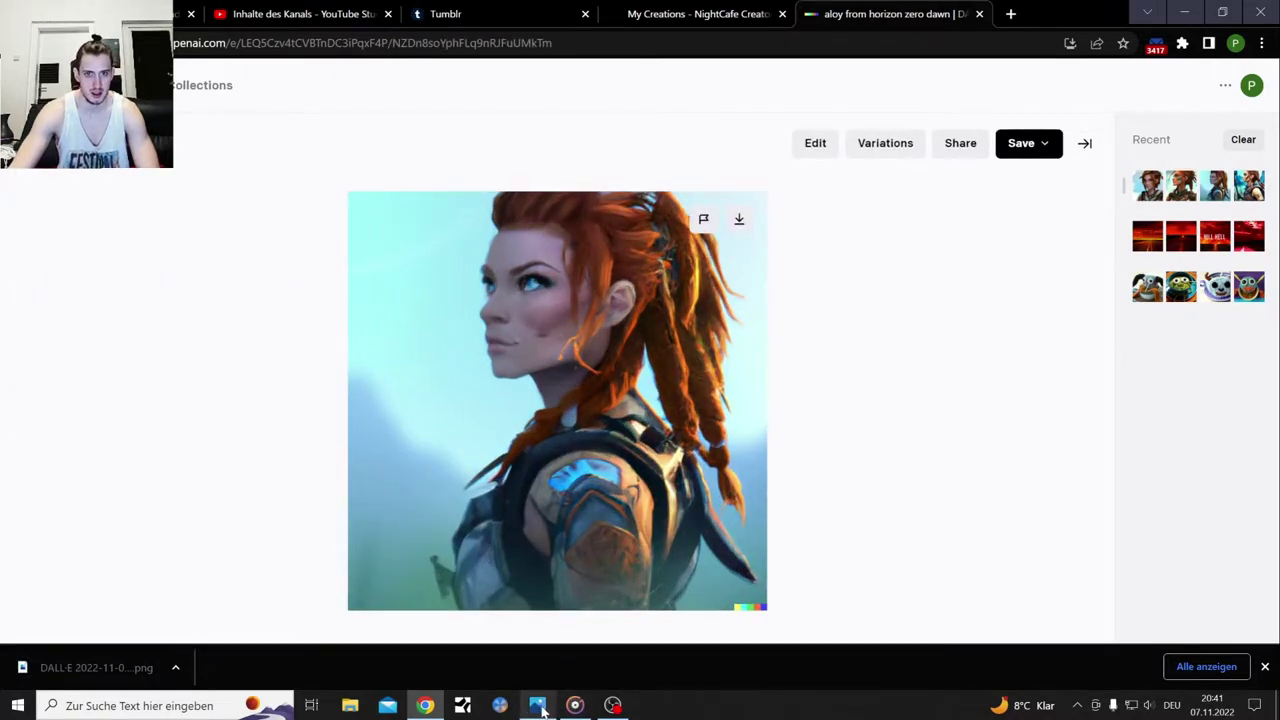
click(539, 706)
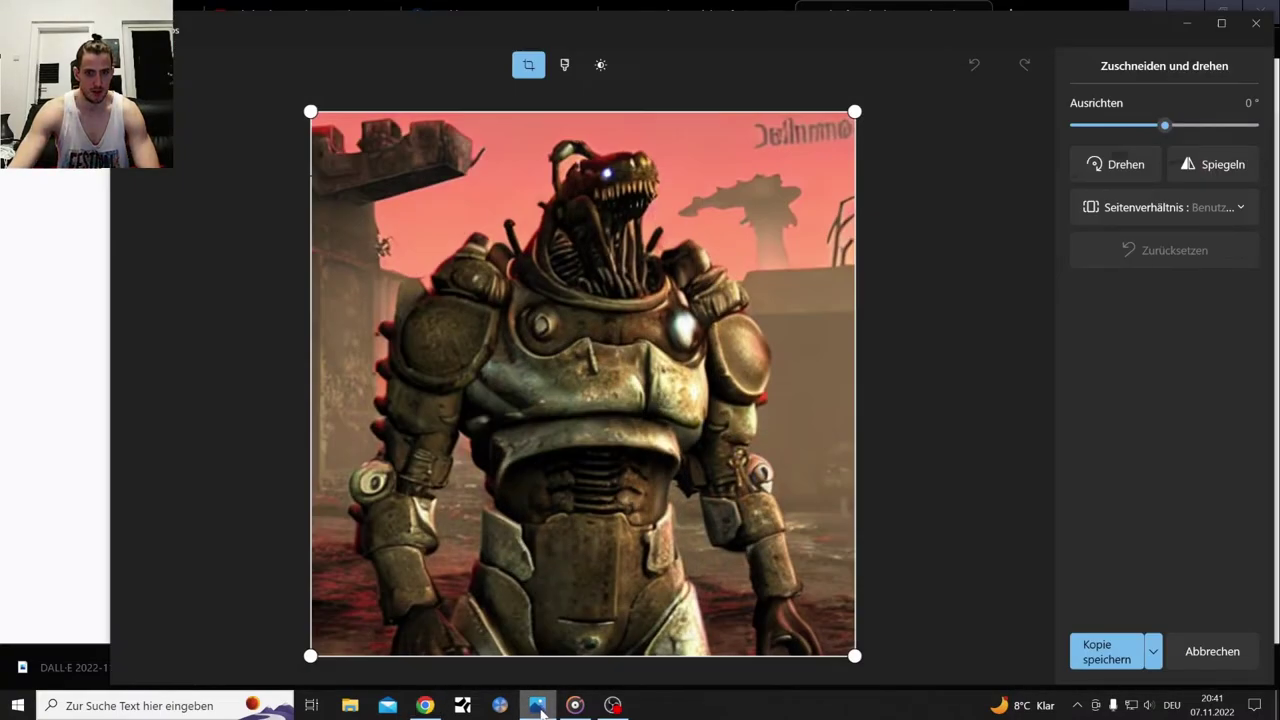
click(1258, 24)
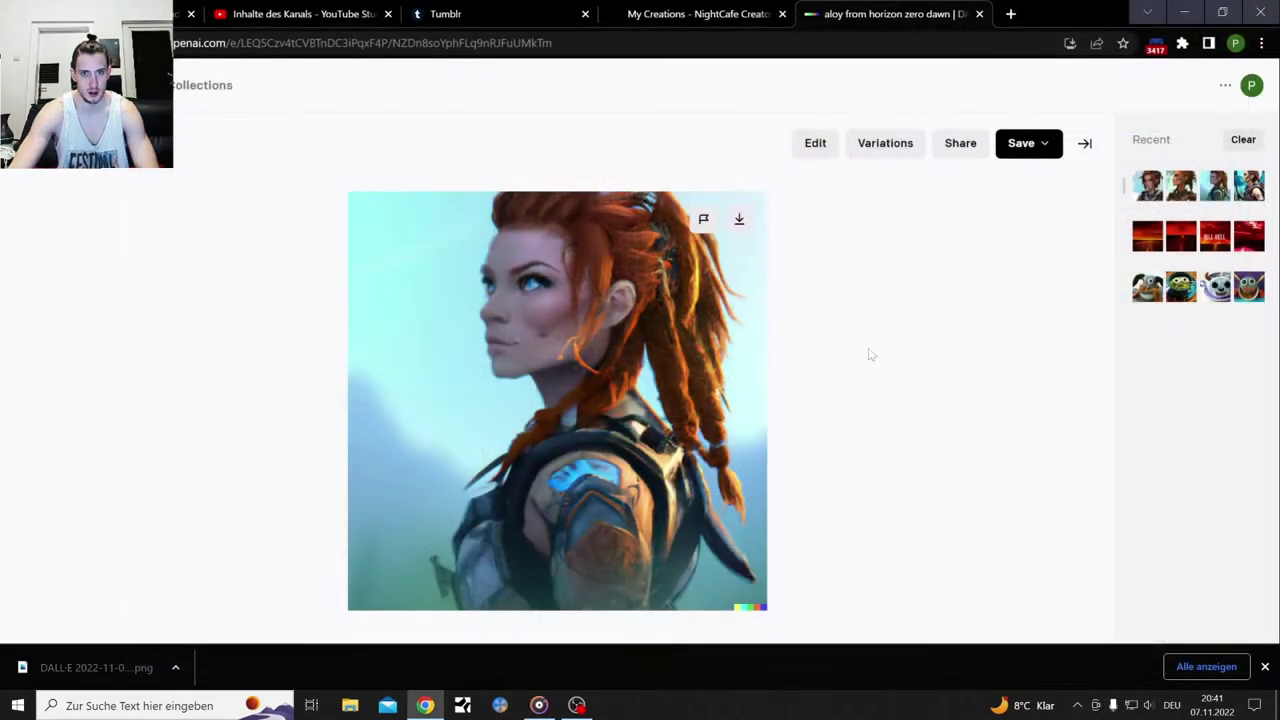
click(740, 219)
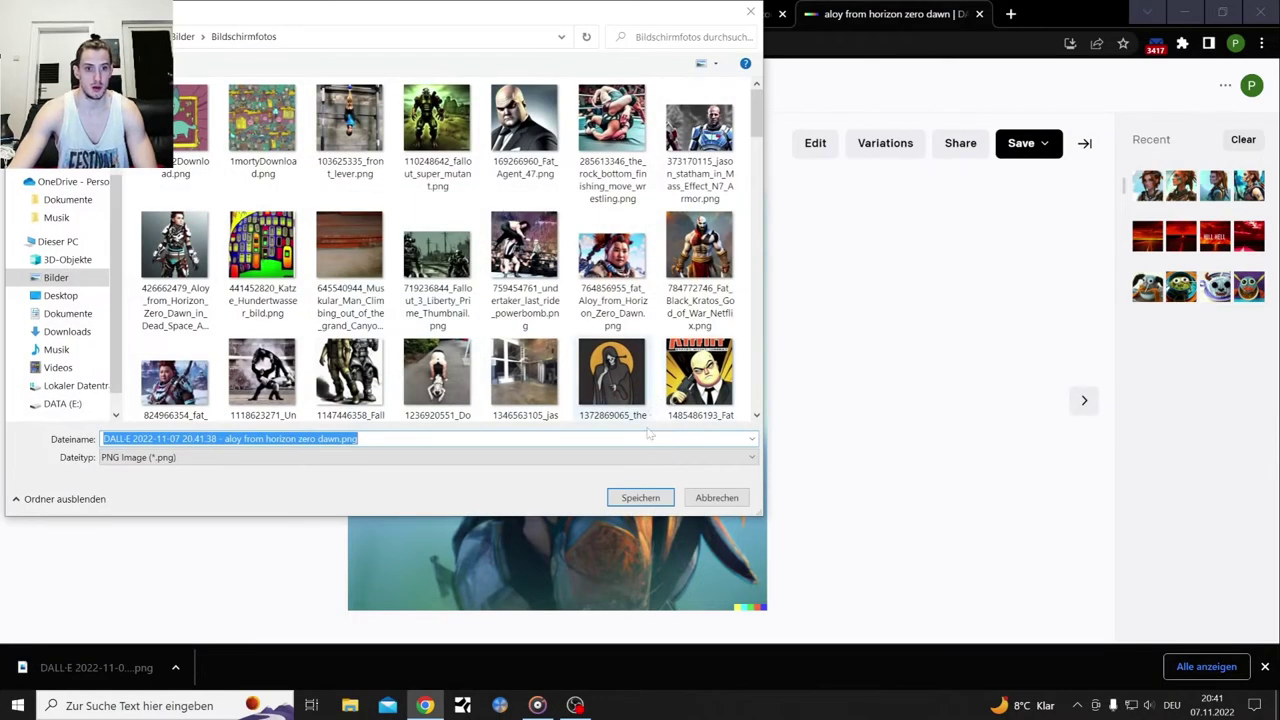
click(632, 503)
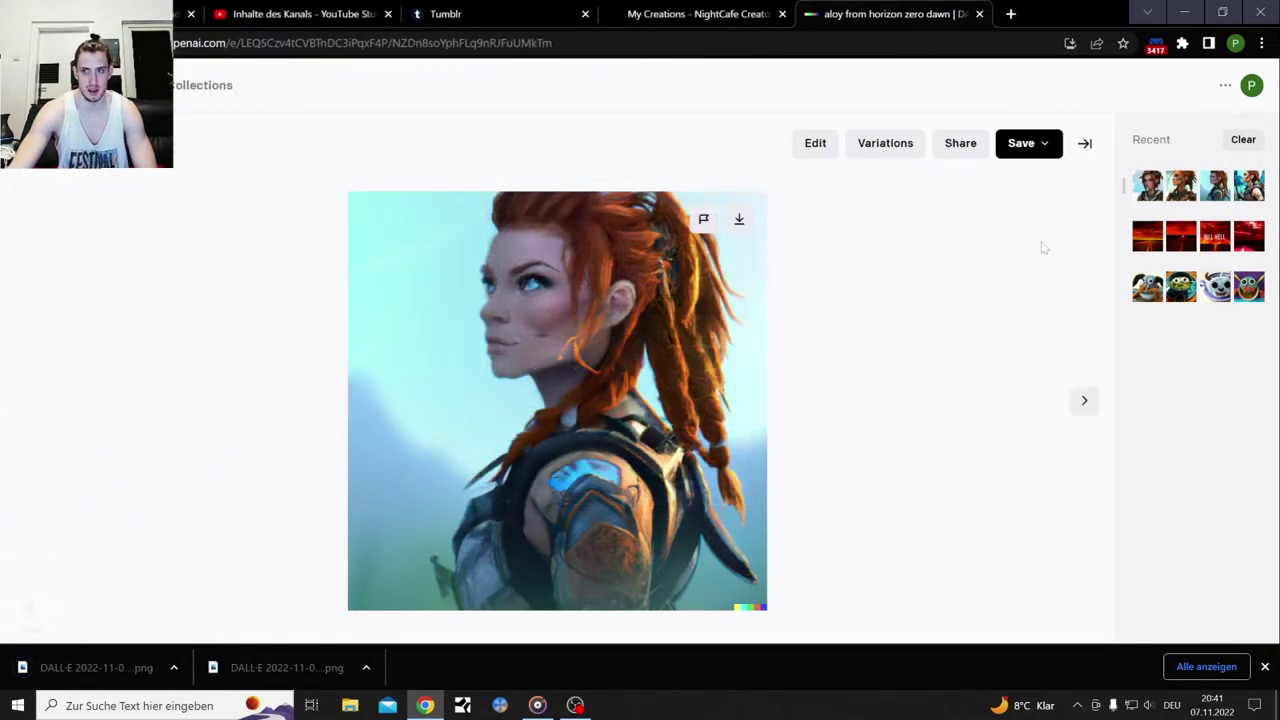
Reopen the latest aloy generation from history and download the fourth Aloy image
click(1085, 145)
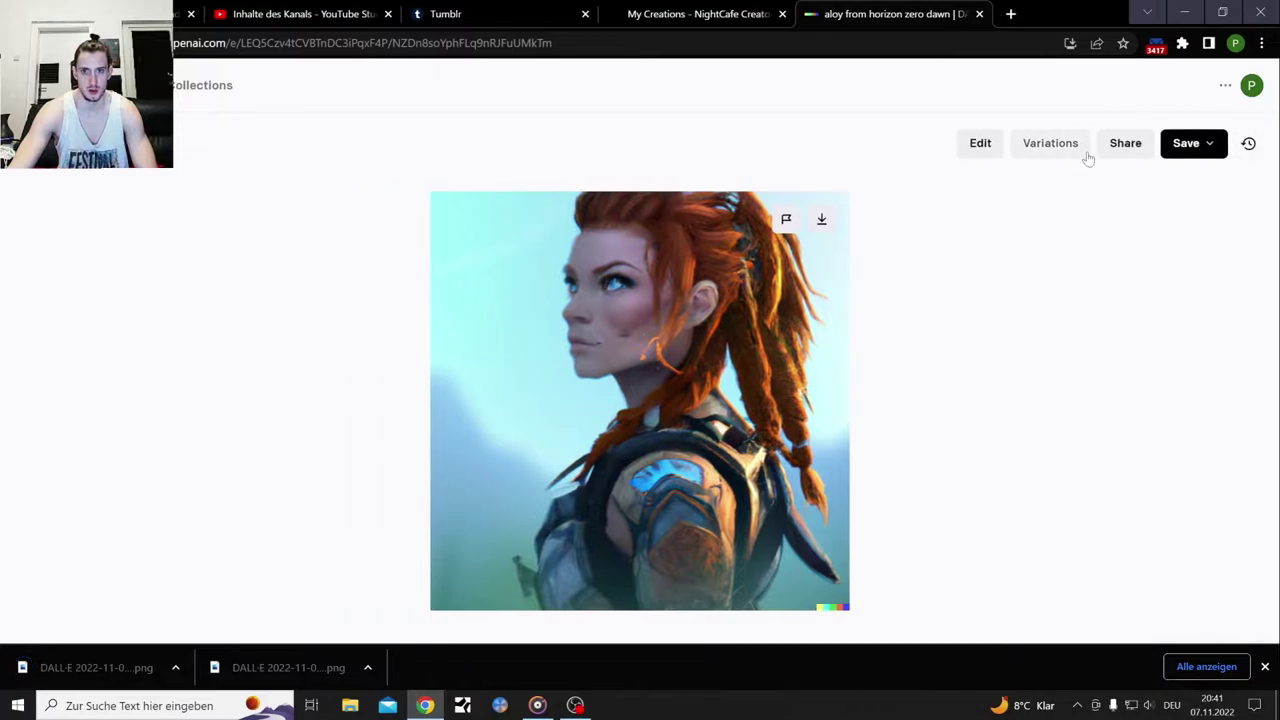
click(1246, 143)
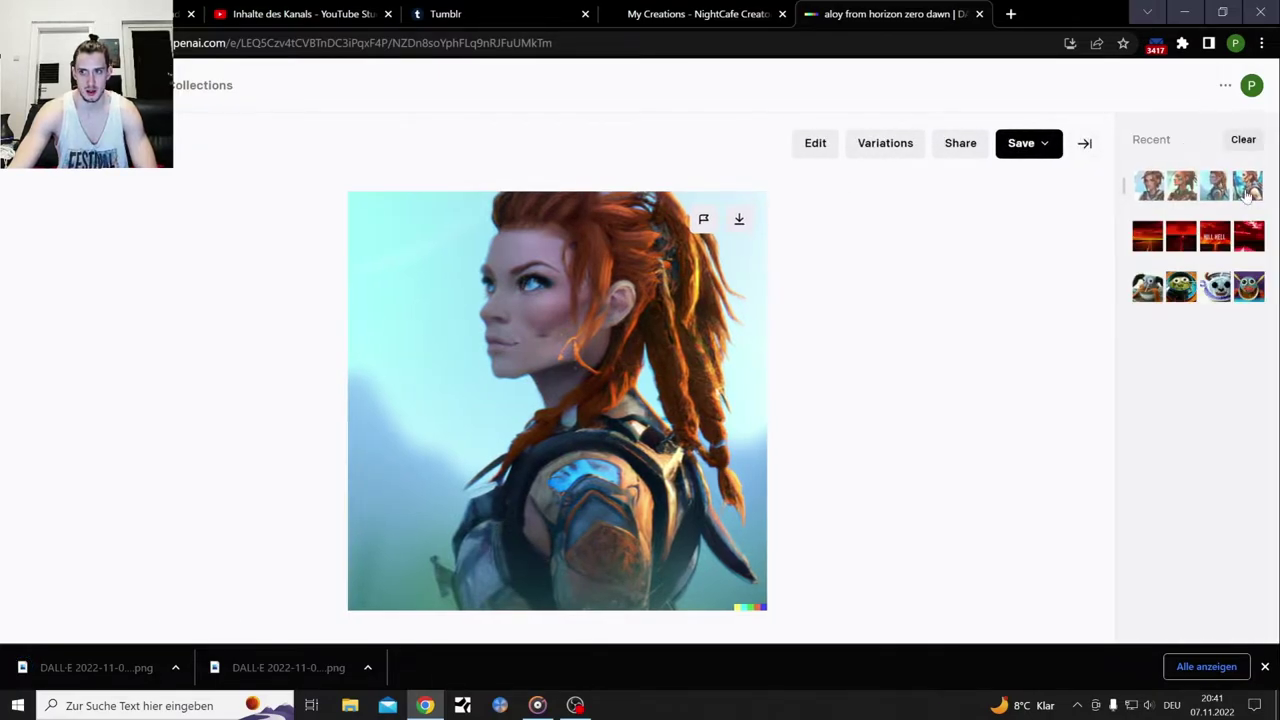
click(1157, 178)
click(987, 376)
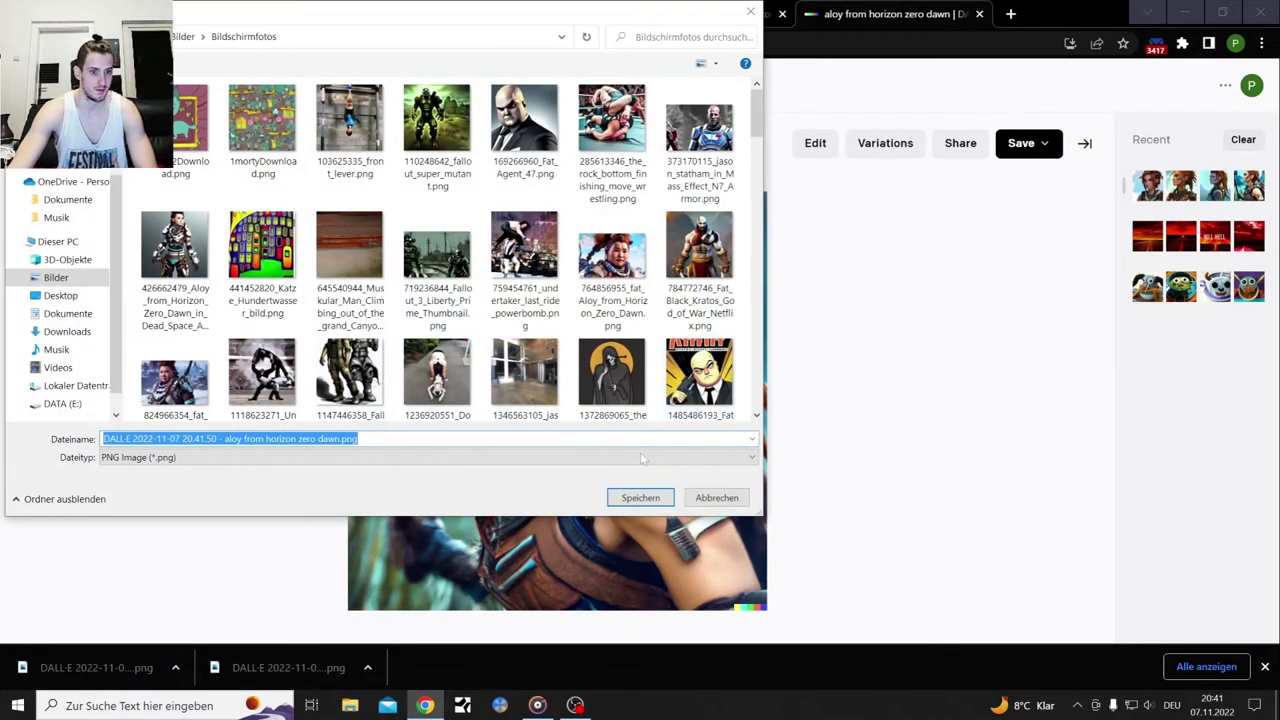
click(641, 496)
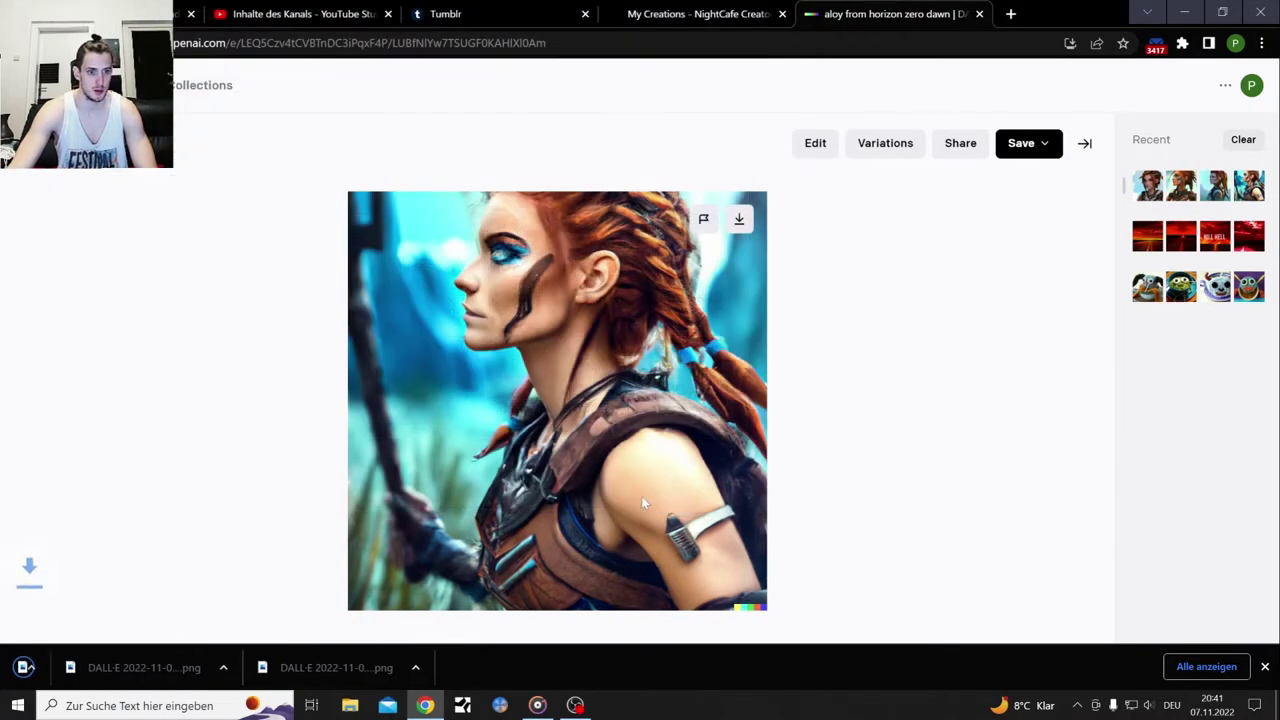
click(1264, 666)
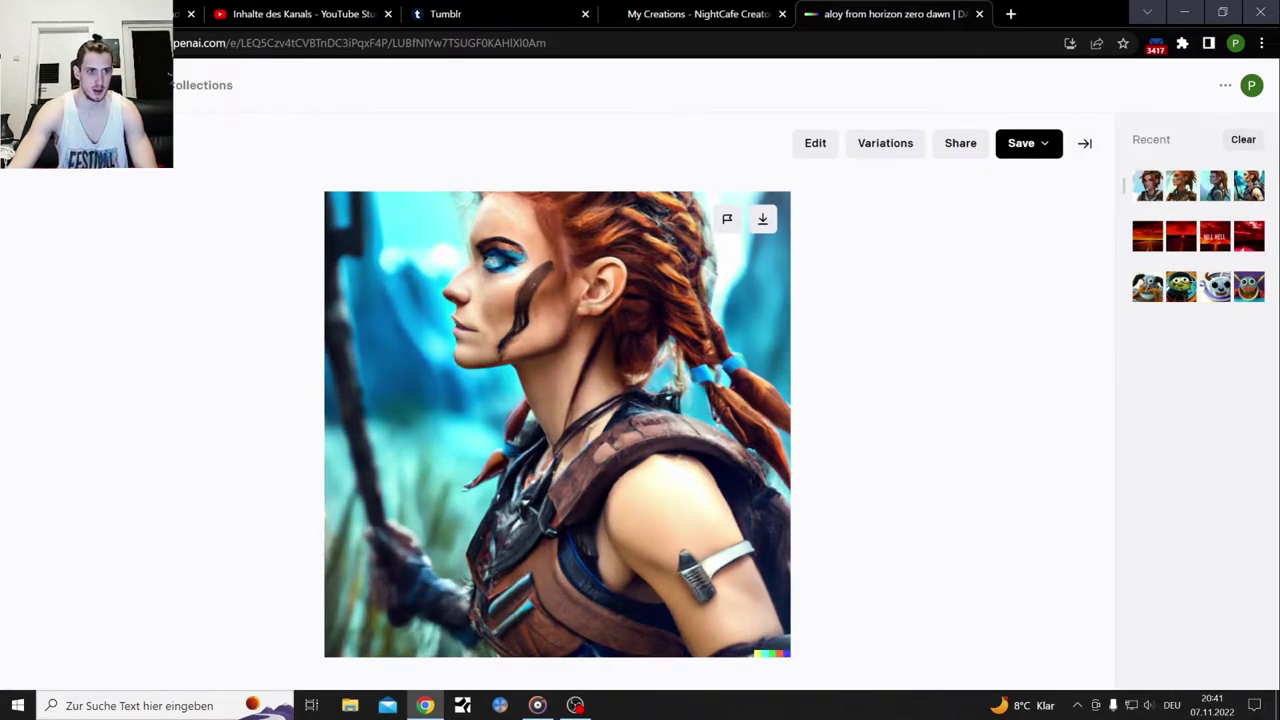
Generate DALL·E images for 'fat aloy from horizon zero dawn' and return to NightCafe
key(Escape)
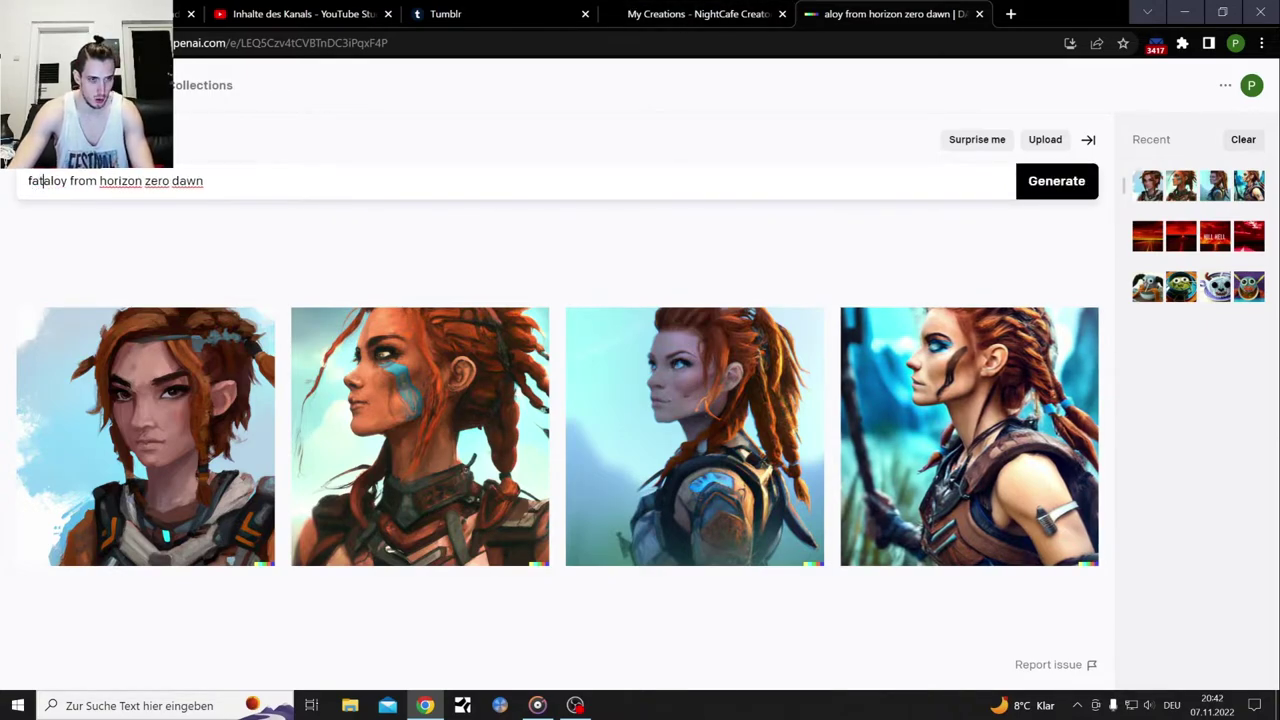
key(Return)
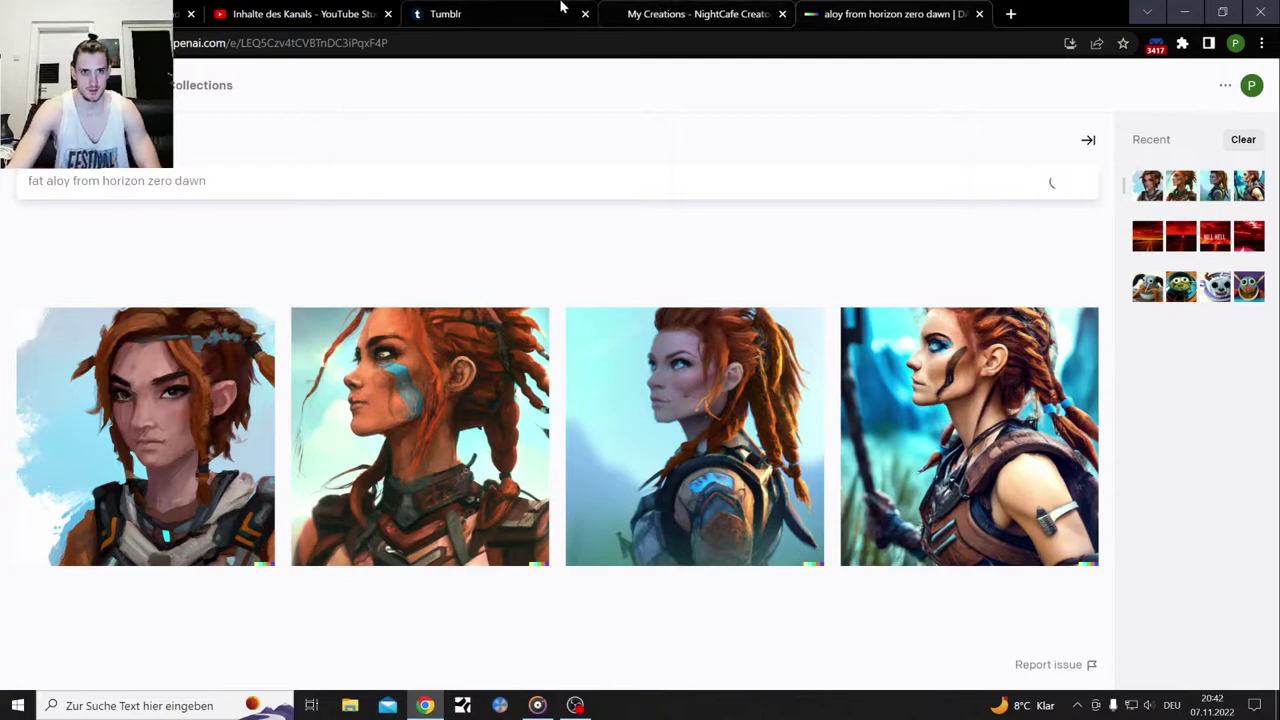
click(700, 13)
scroll(872, 271, down, 4)
scroll(1028, 320, down, 2)
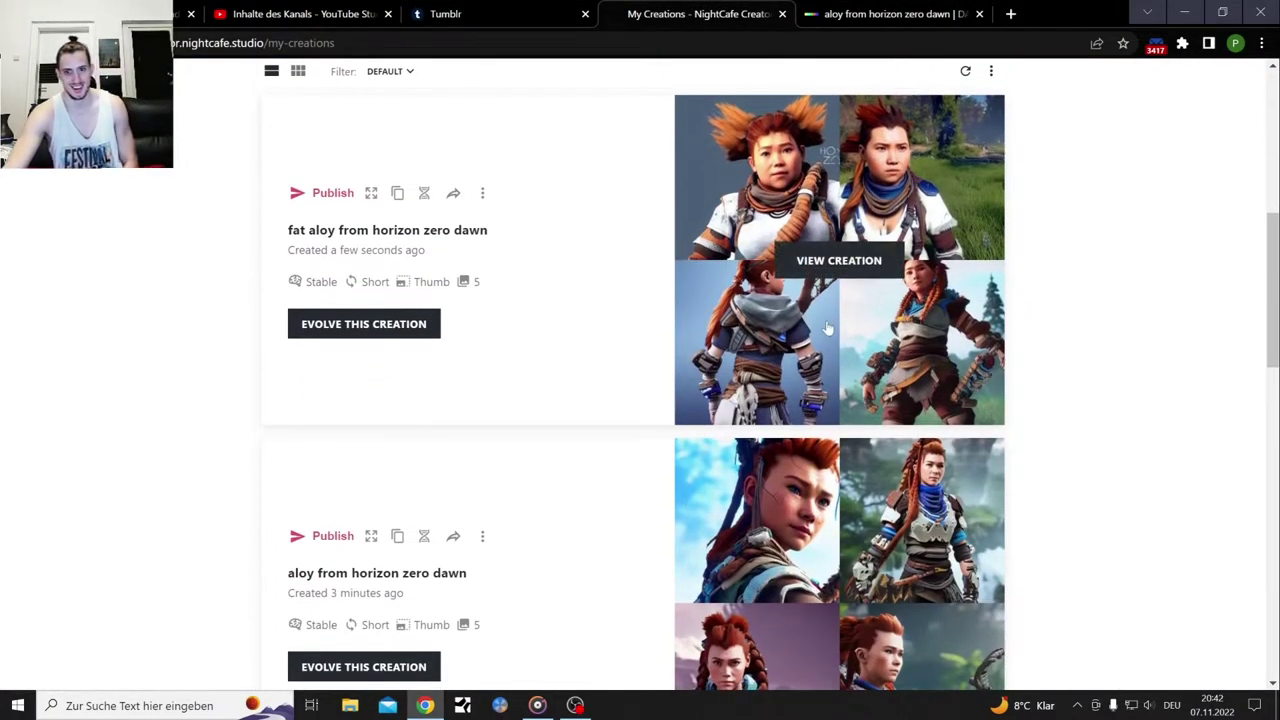
click(826, 278)
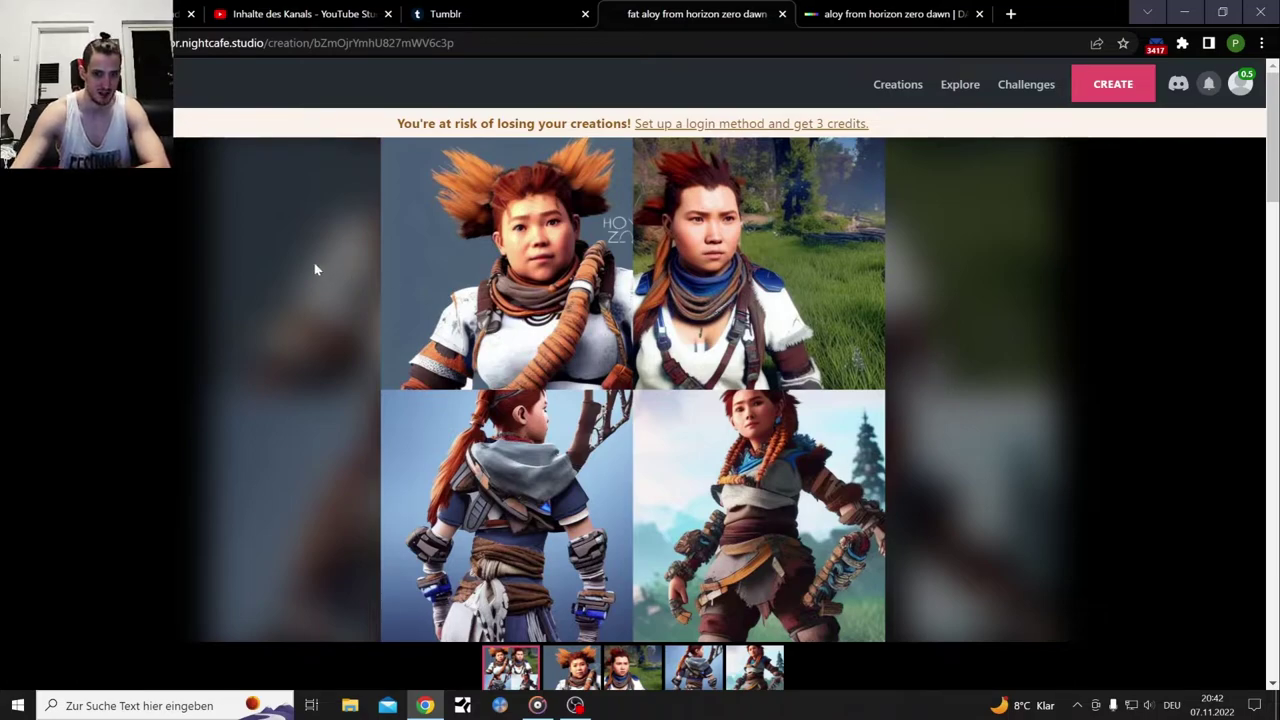
key(alt+Left)
scroll(600, 330, up, 7)
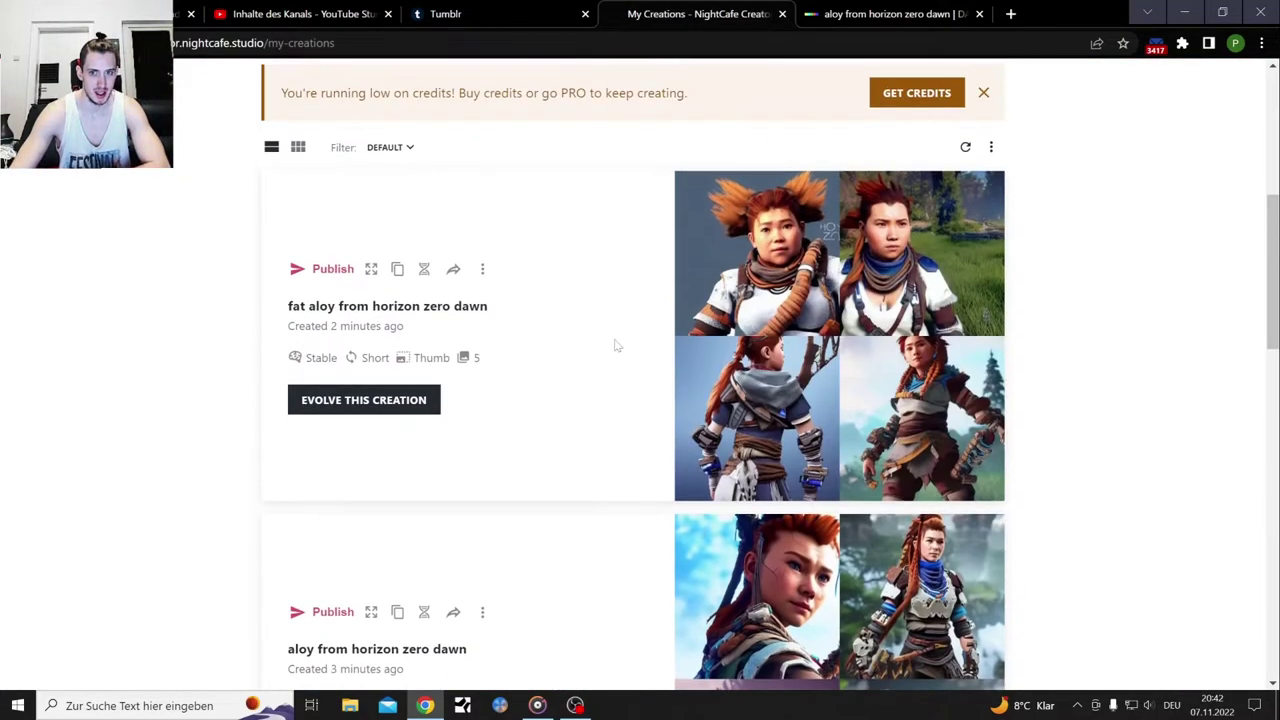
scroll(695, 324, up, 3)
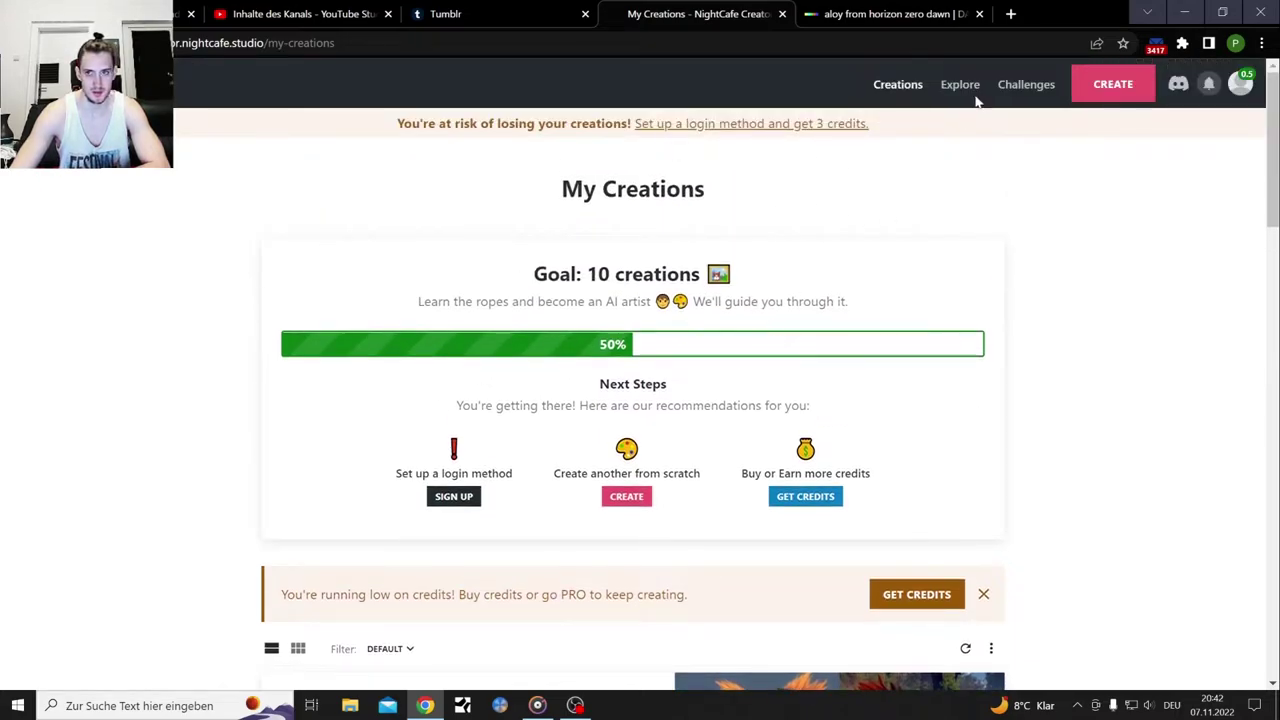
Start a new Coherent text-to-image creation with the prompt 'Deathclaw from Fallout 3'
click(1103, 89)
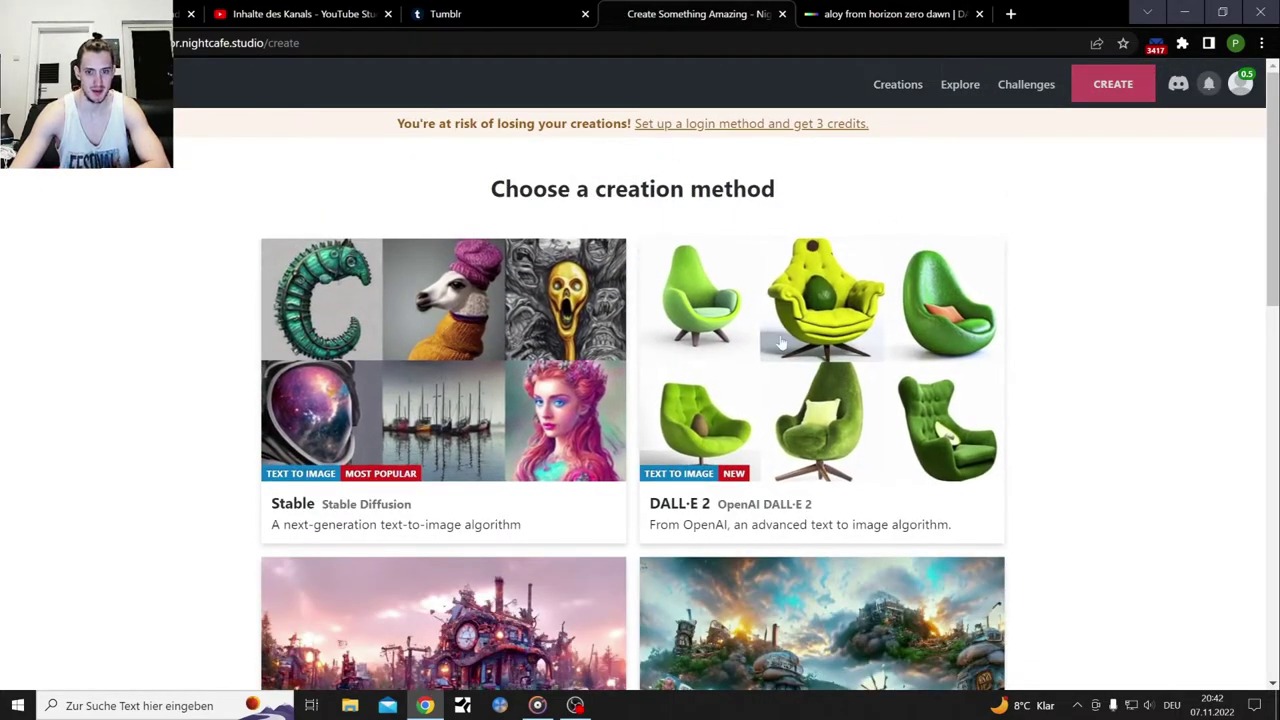
scroll(700, 360, down, 4)
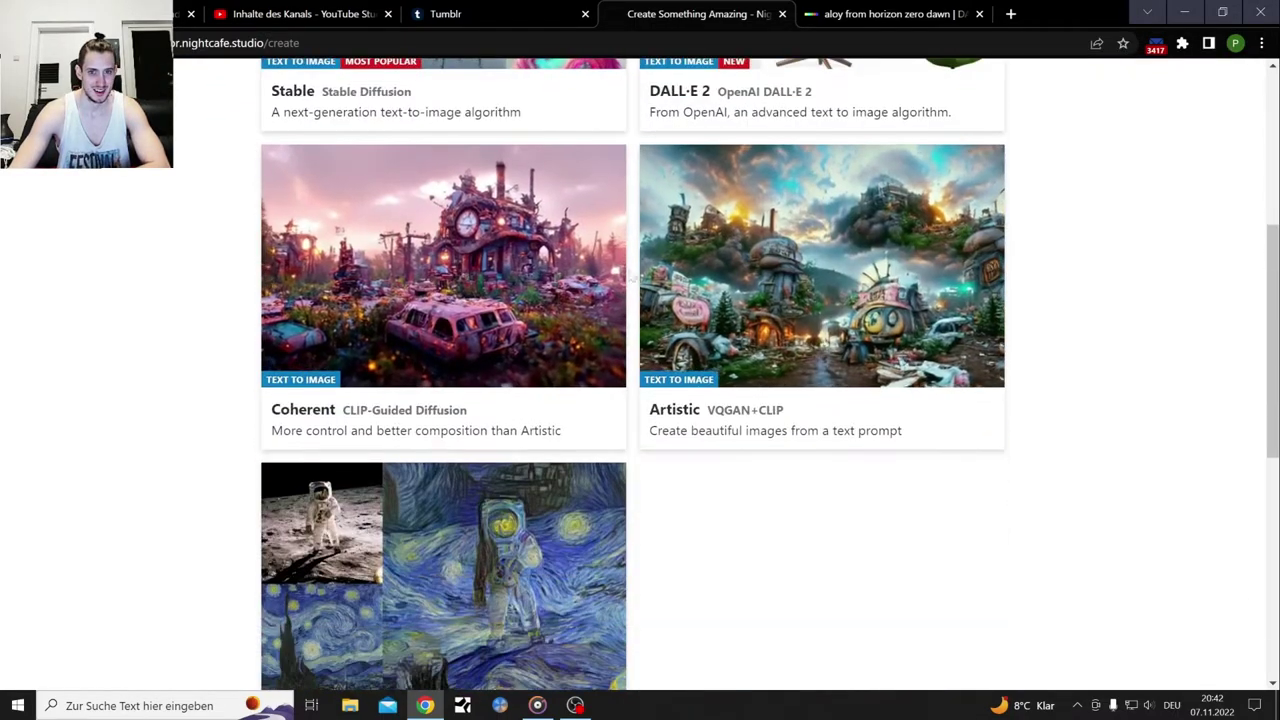
click(609, 347)
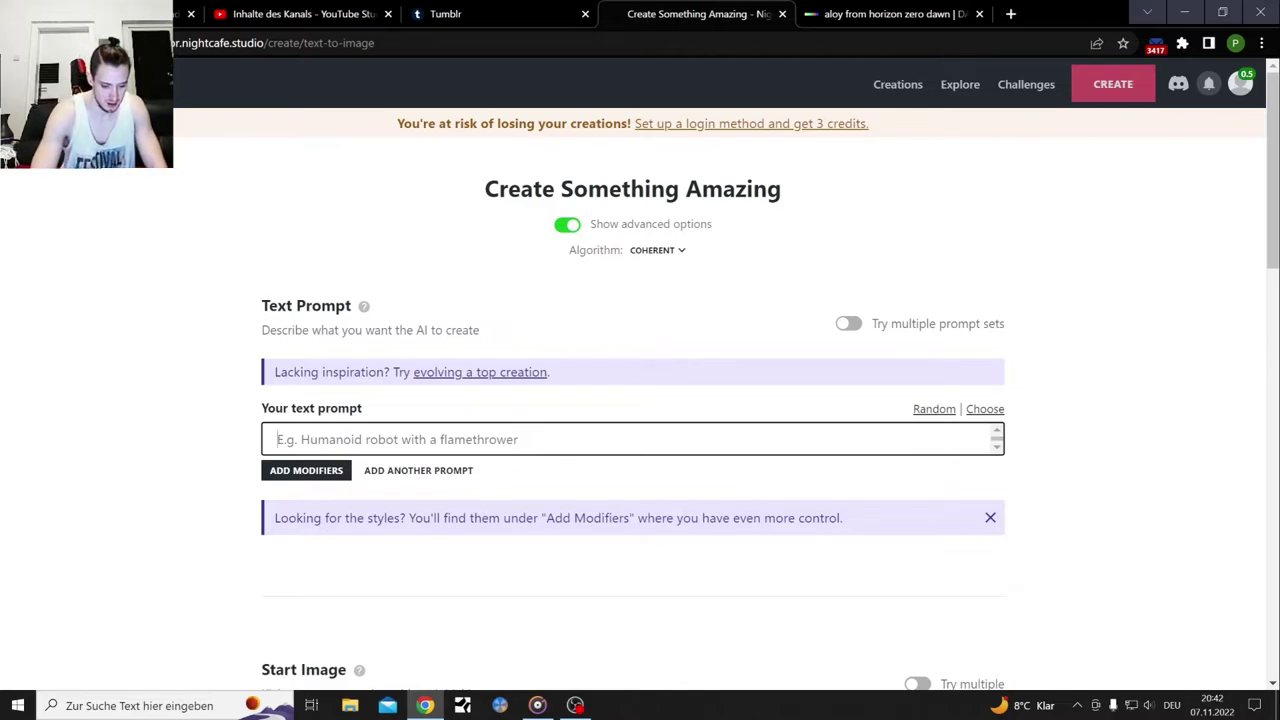
text(Deathclaw from Fallout 3)
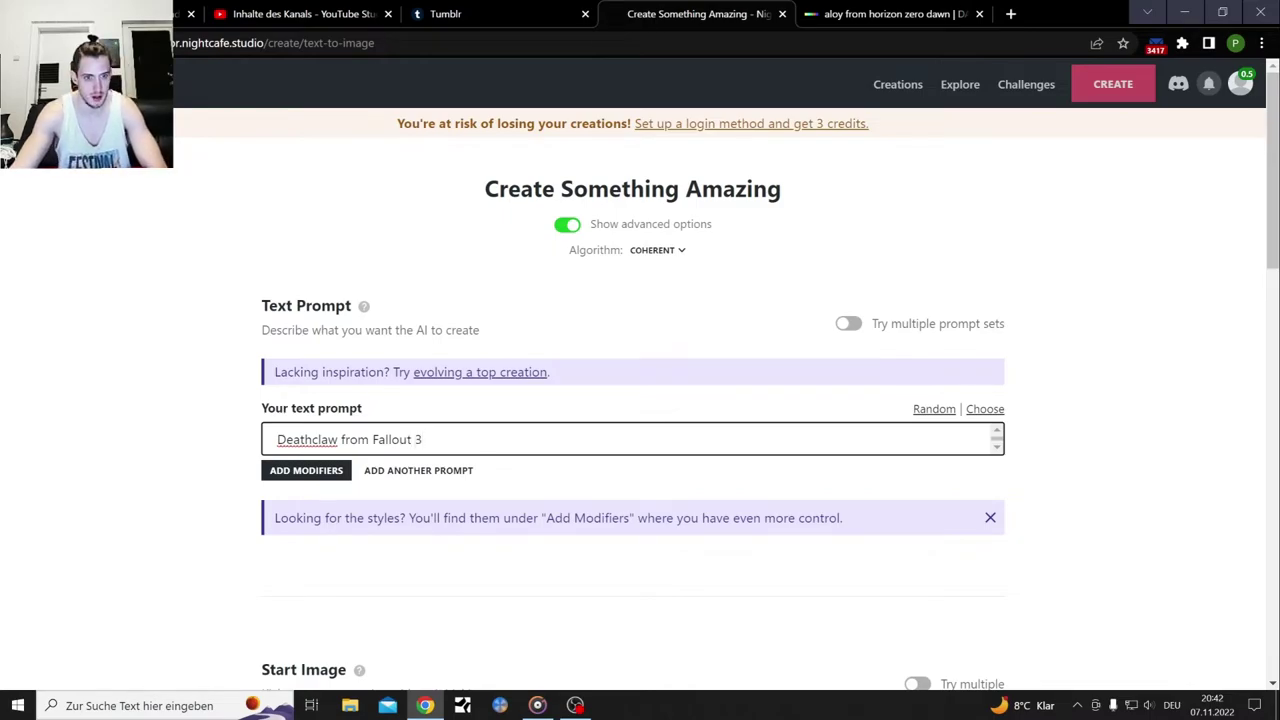
Copy the Deathclaw prompt, clear the field, and paste it back in
drag(421, 440, 262, 452)
key(super+c)
right_click(326, 450)
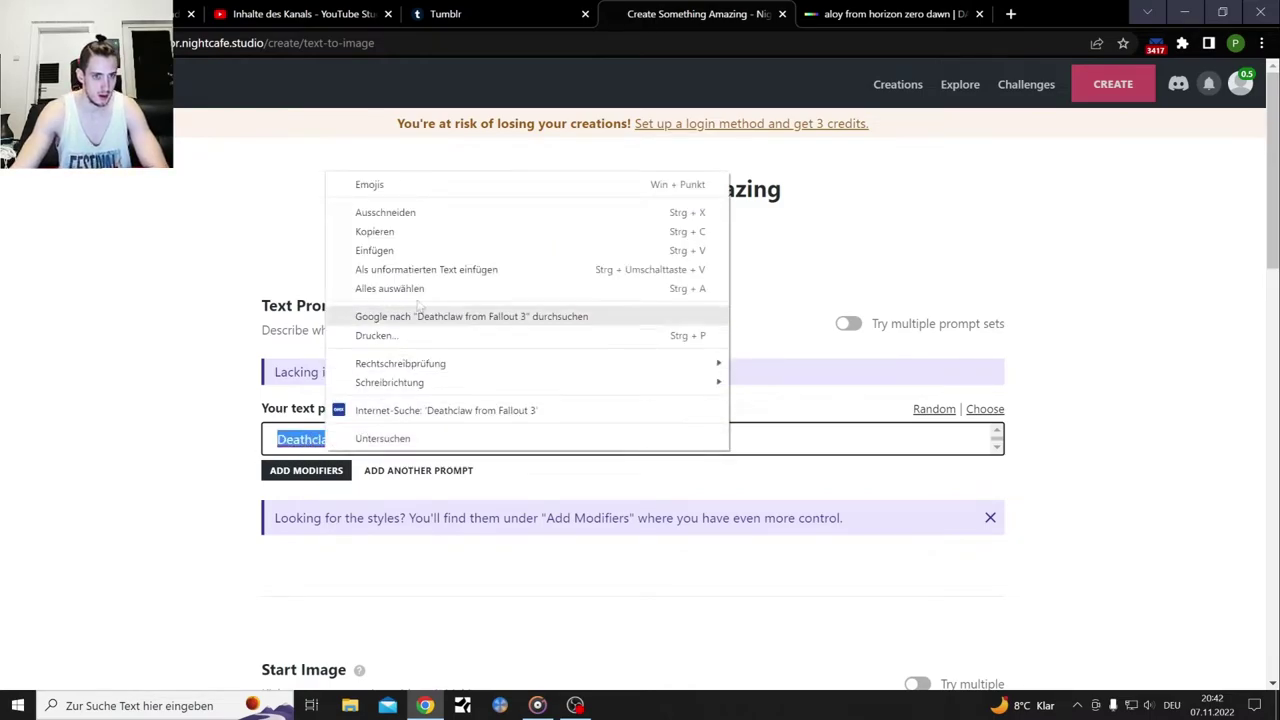
click(407, 236)
key(BackSpace)
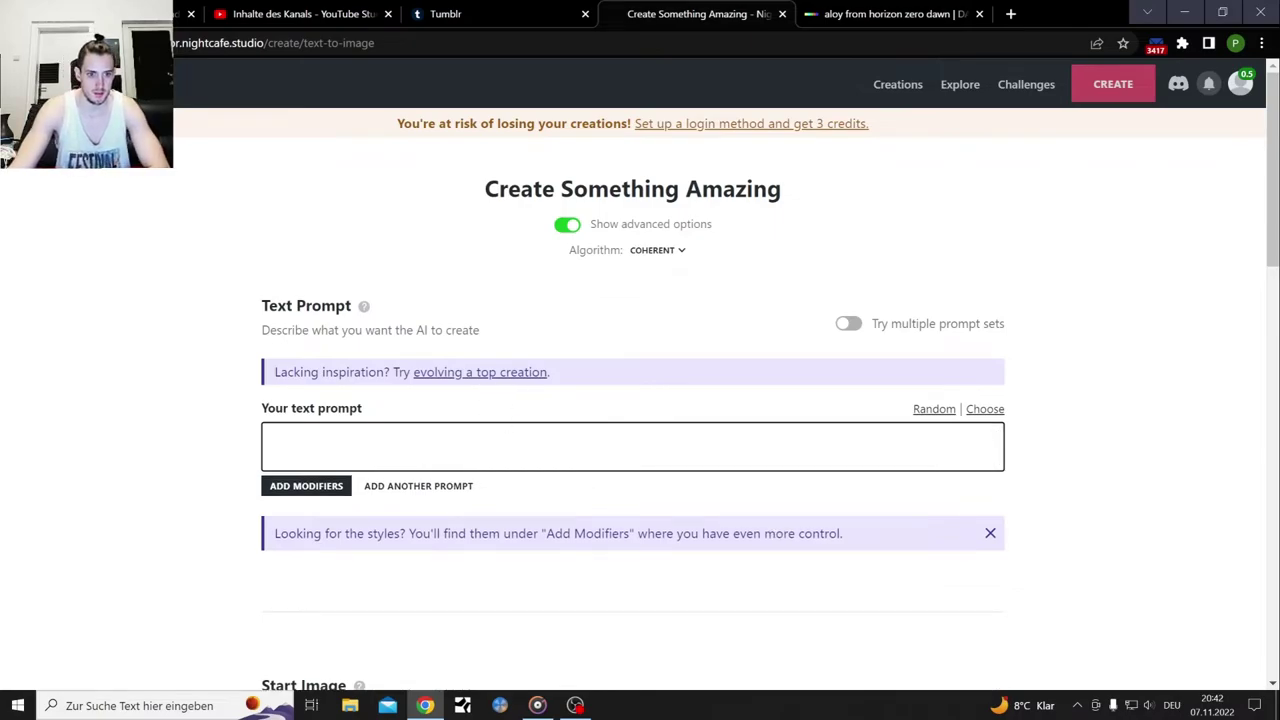
right_click(505, 455)
click(600, 310)
Review the creation form's cost, then head to the daily challenges page
scroll(208, 425, down, 4)
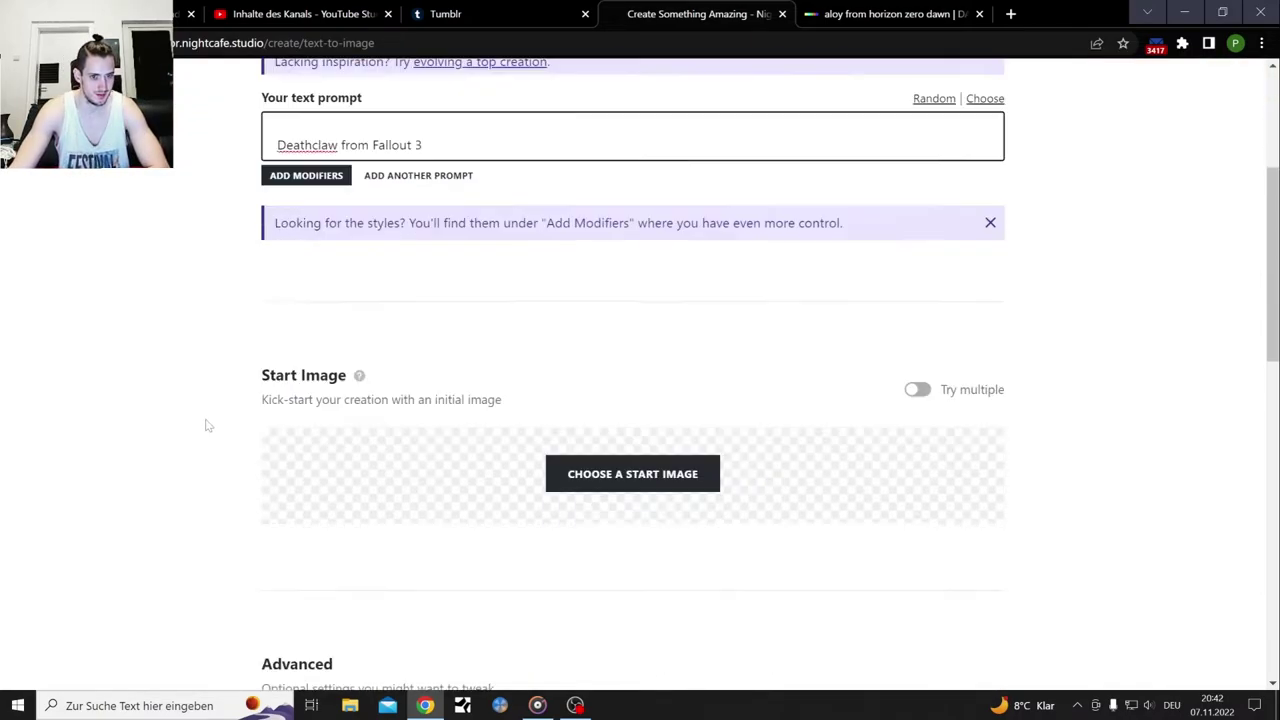
scroll(208, 425, down, 9)
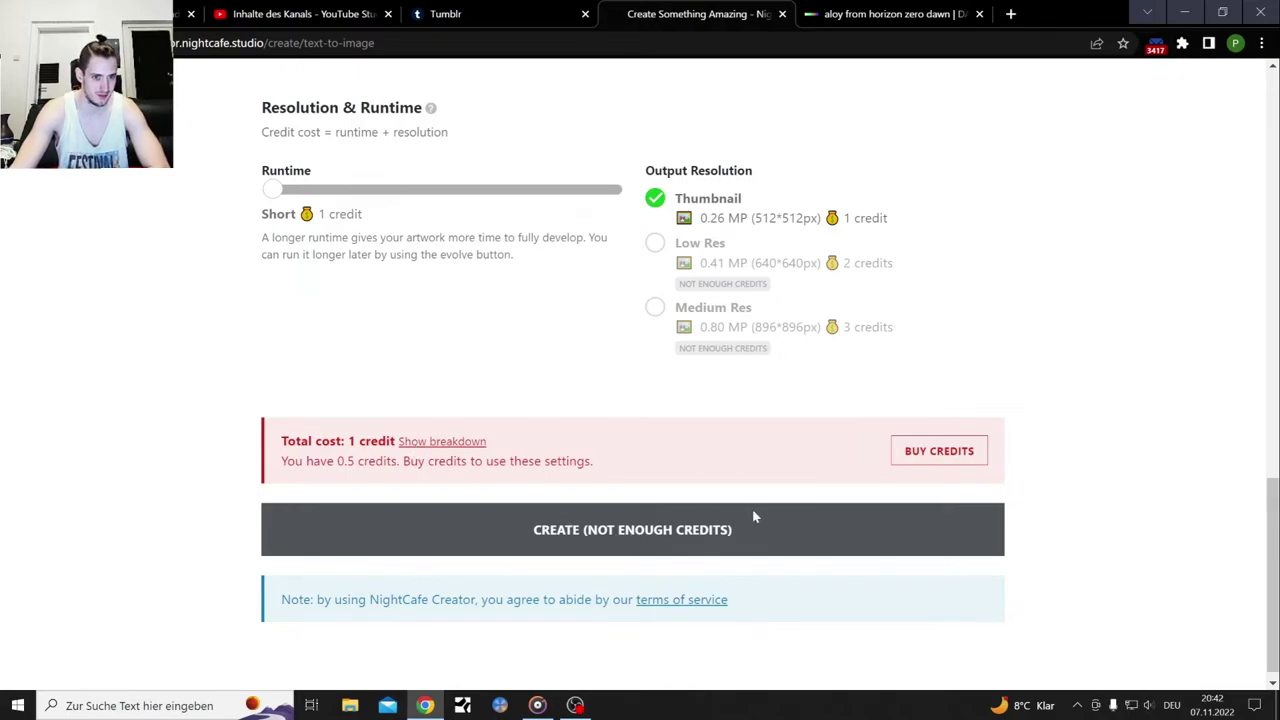
scroll(573, 526, up, 15)
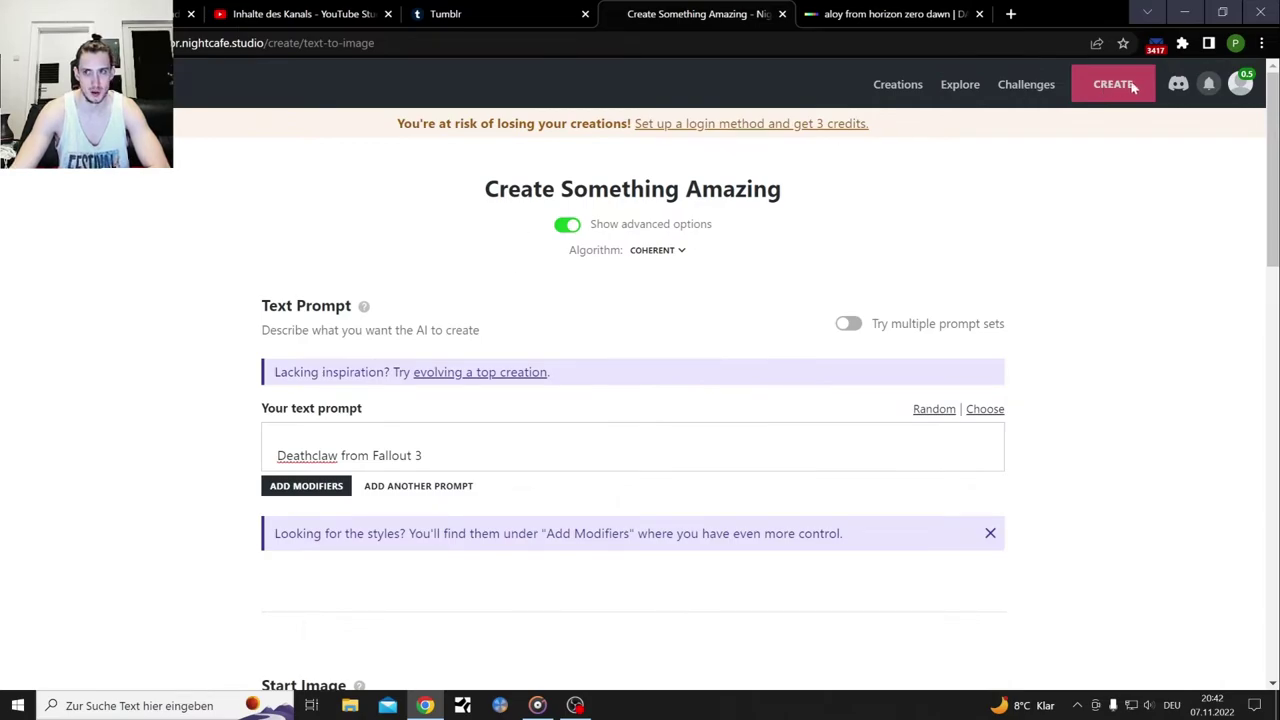
click(1027, 86)
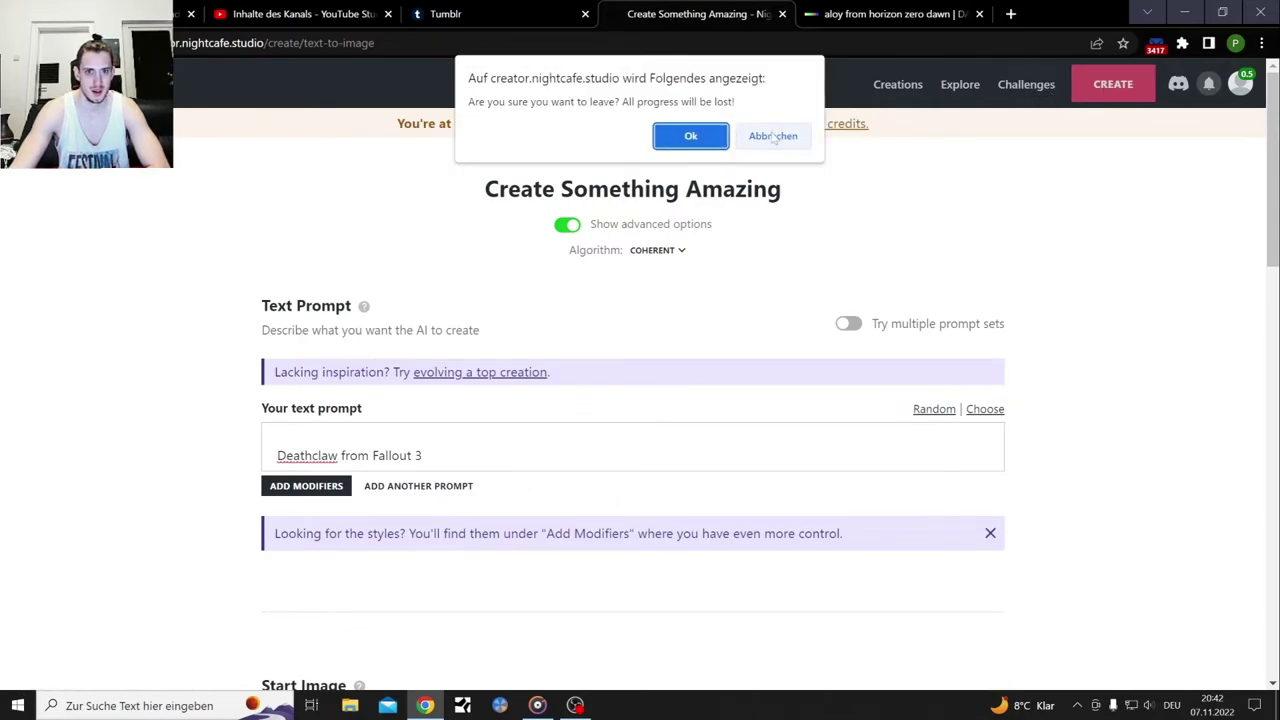
Leave the unfinished NightCafe creation form and scroll down the page
click(727, 142)
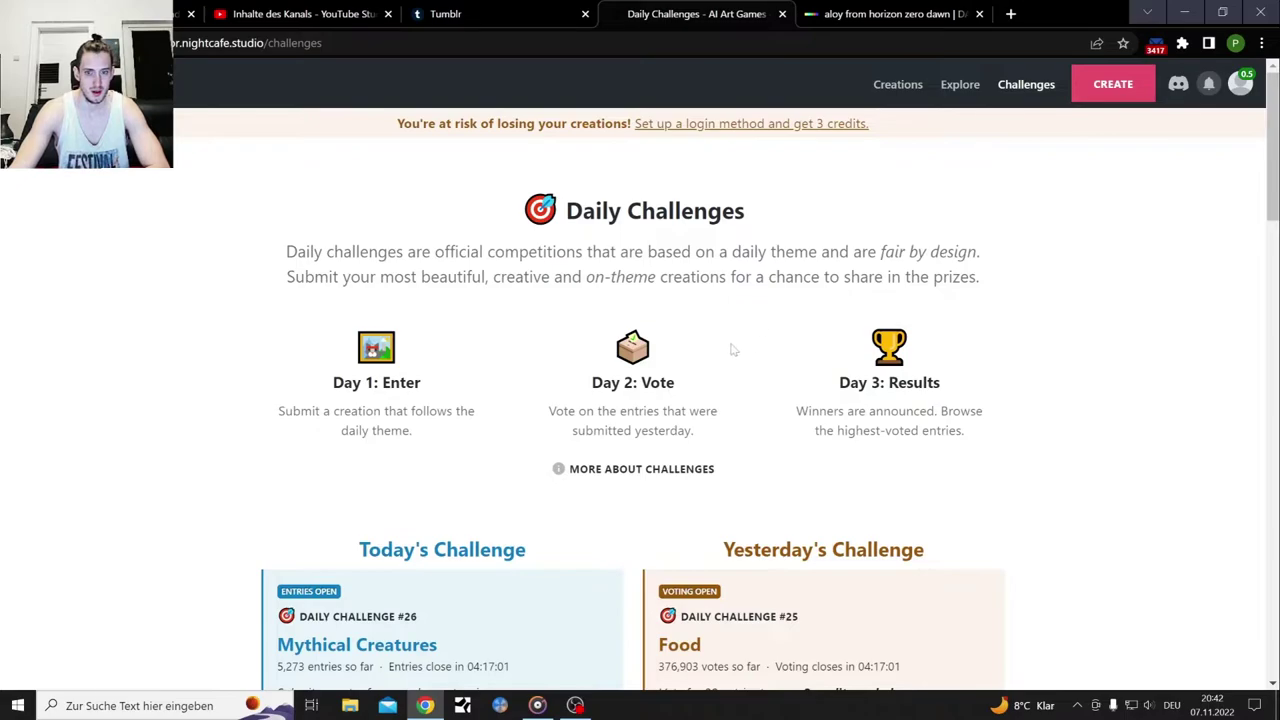
scroll(697, 366, down, 2)
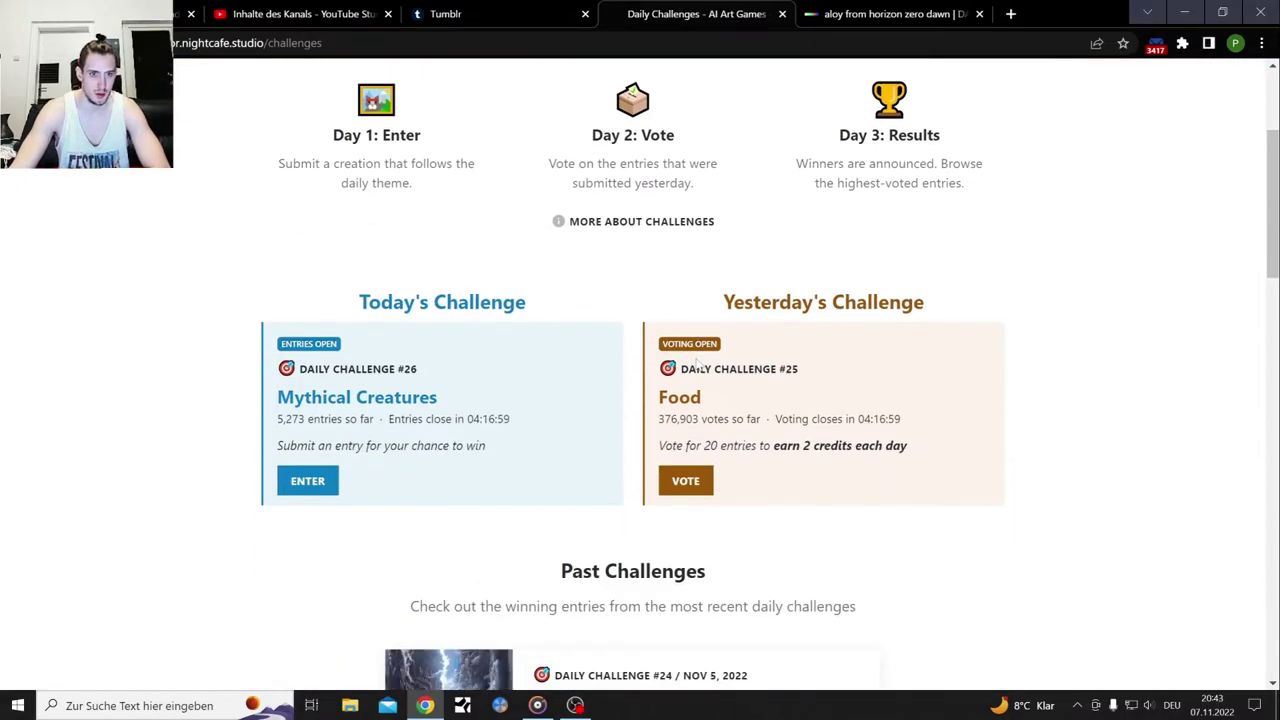
scroll(650, 395, down, 5)
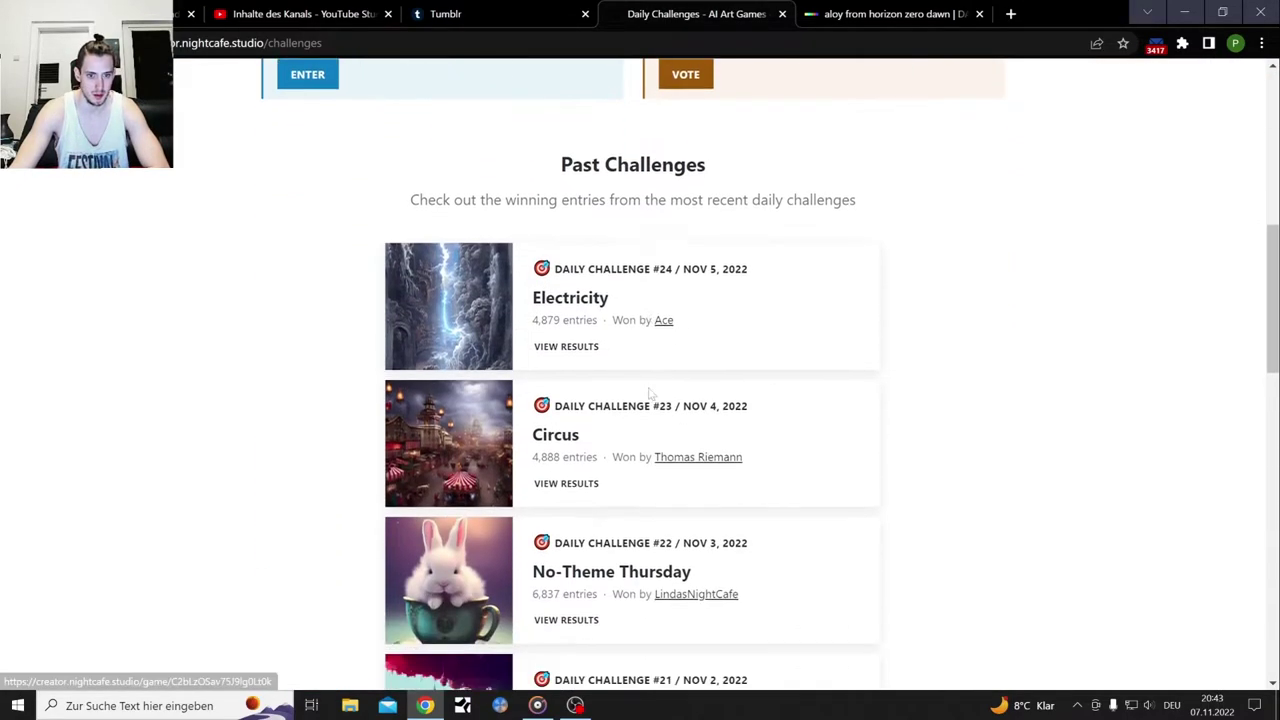
scroll(650, 395, down, 6)
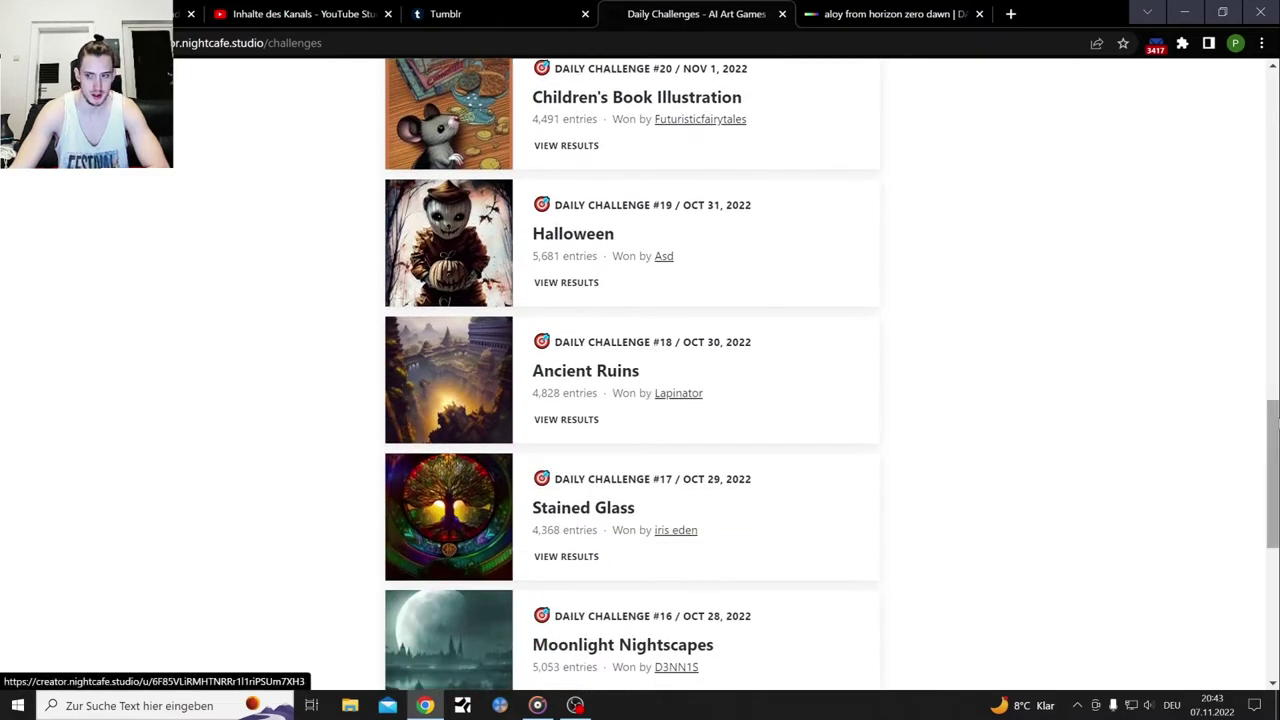
scroll(1274, 480, down, 2)
drag(1274, 480, 1274, 110)
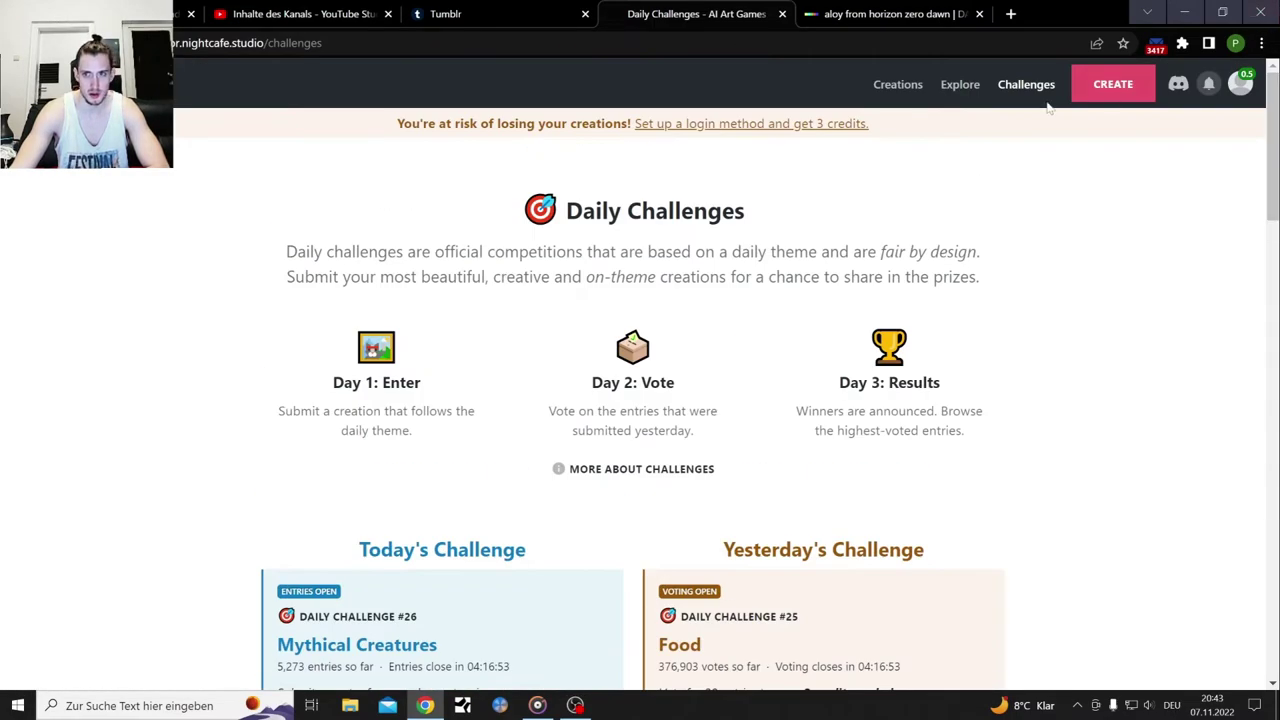
Start a new Stable Diffusion creation in NightCafe with the prompt 'Deathclaw from Fallout 3'
click(1095, 90)
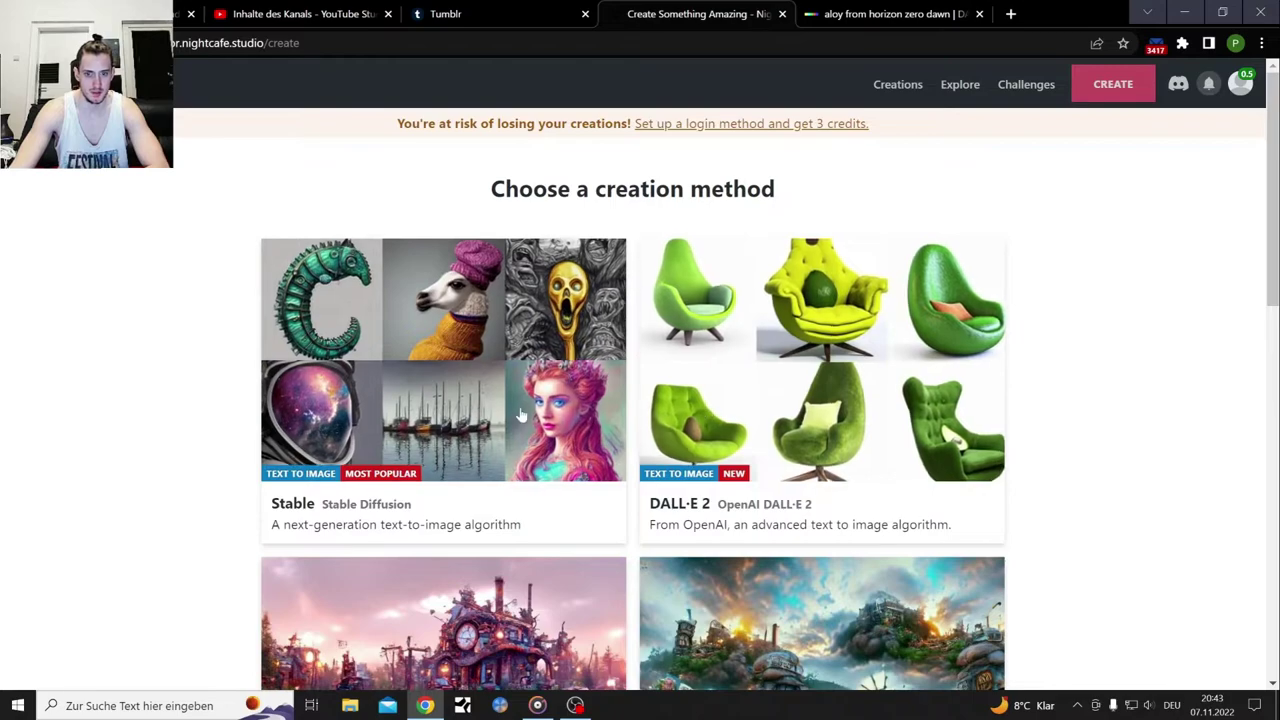
click(483, 413)
right_click(456, 455)
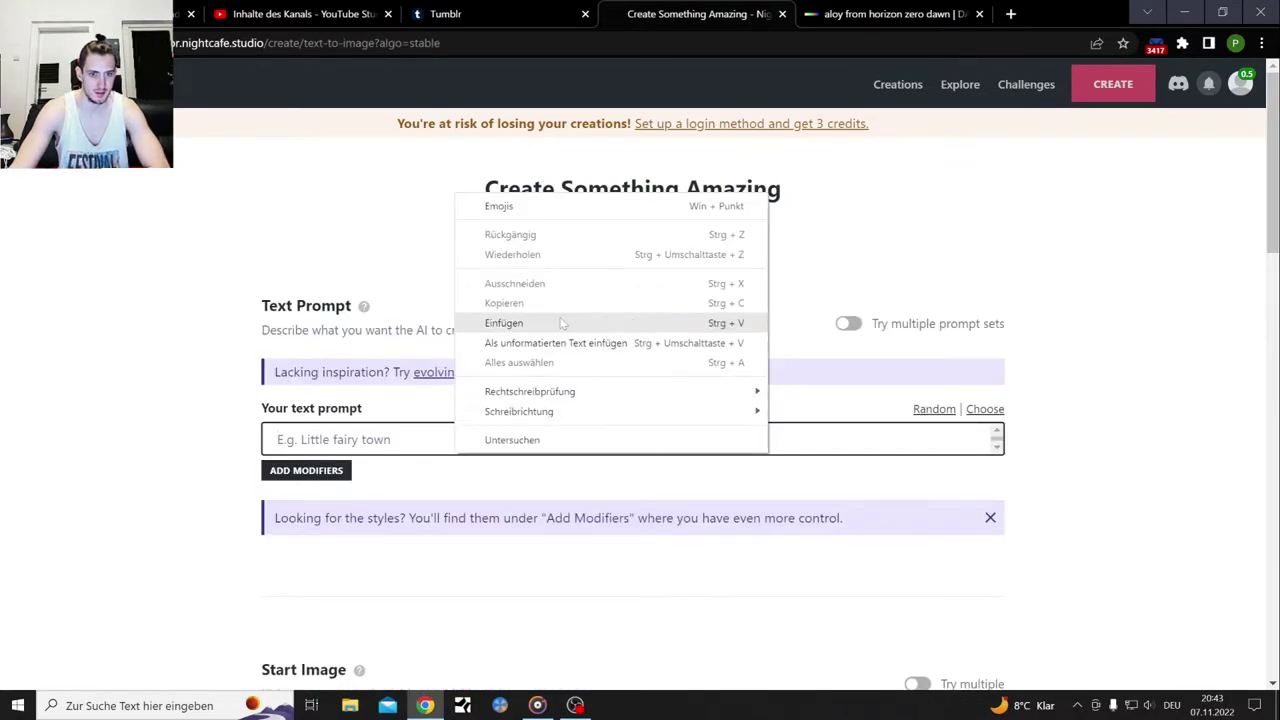
click(562, 322)
scroll(800, 503, down, 10)
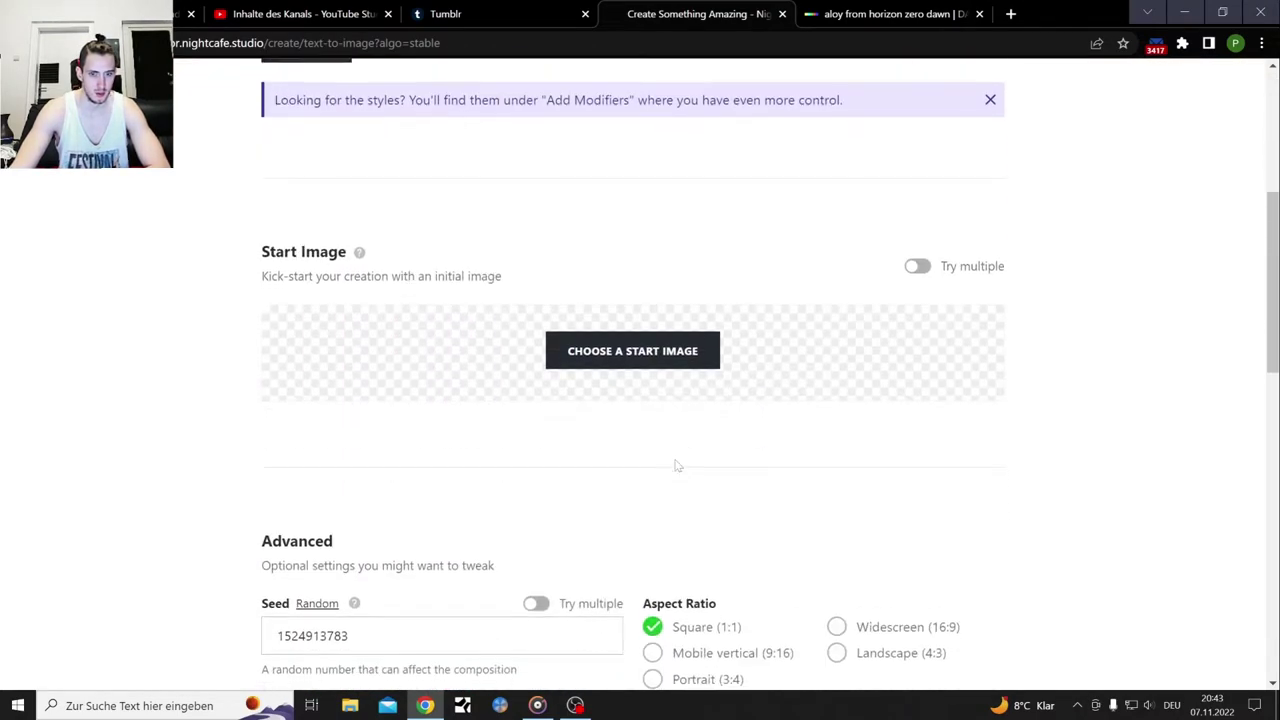
scroll(678, 465, down, 2)
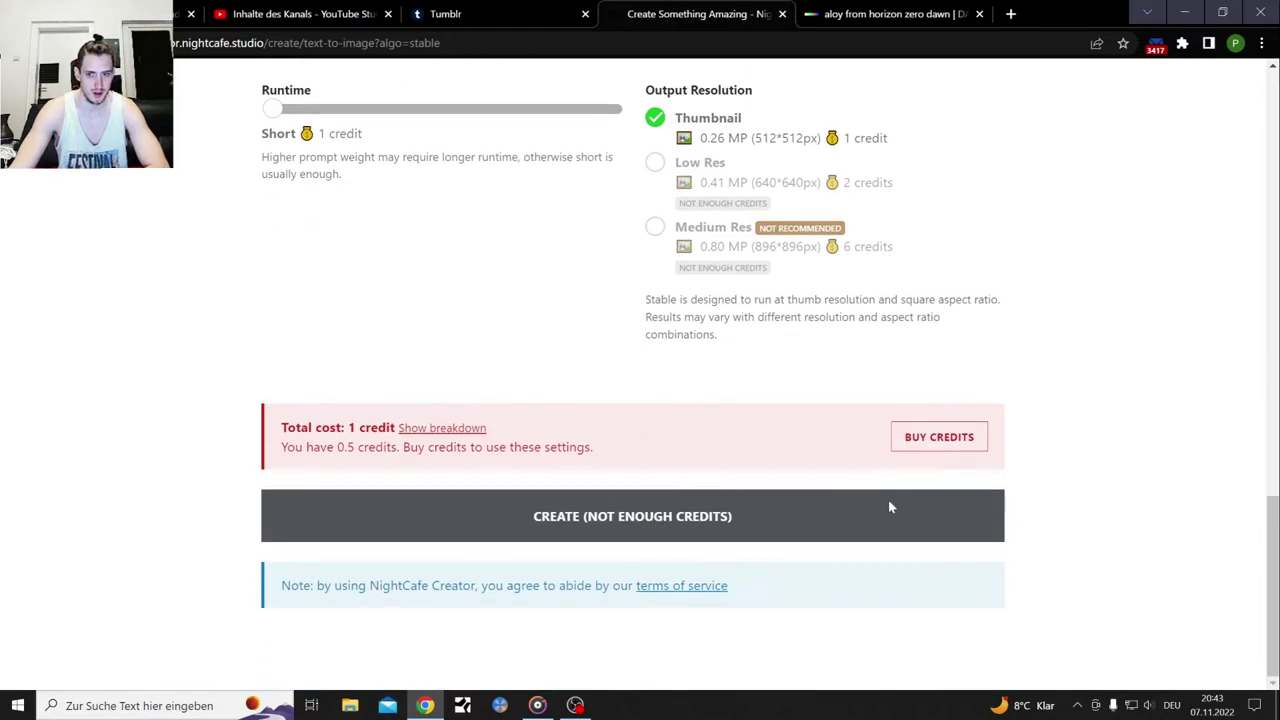
scroll(900, 505, up, 12)
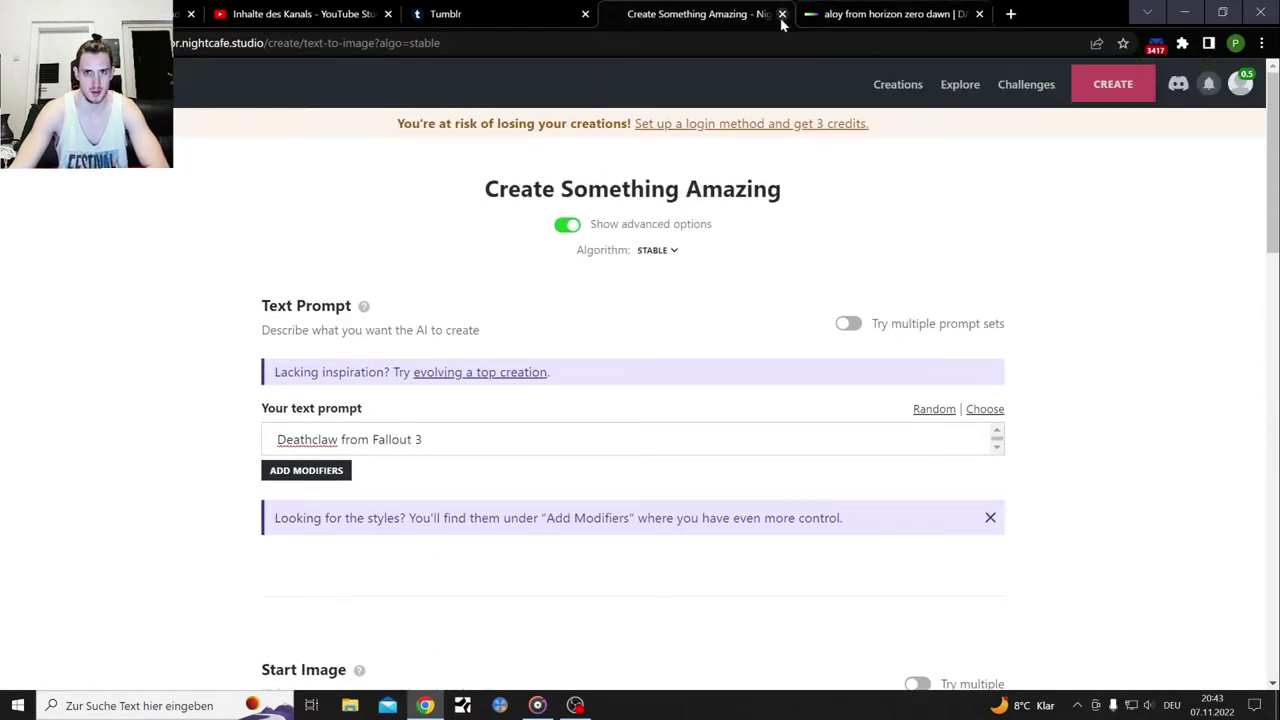
Search the web for the stable diffusion demo and open the stabilityai Space result
click(370, 44)
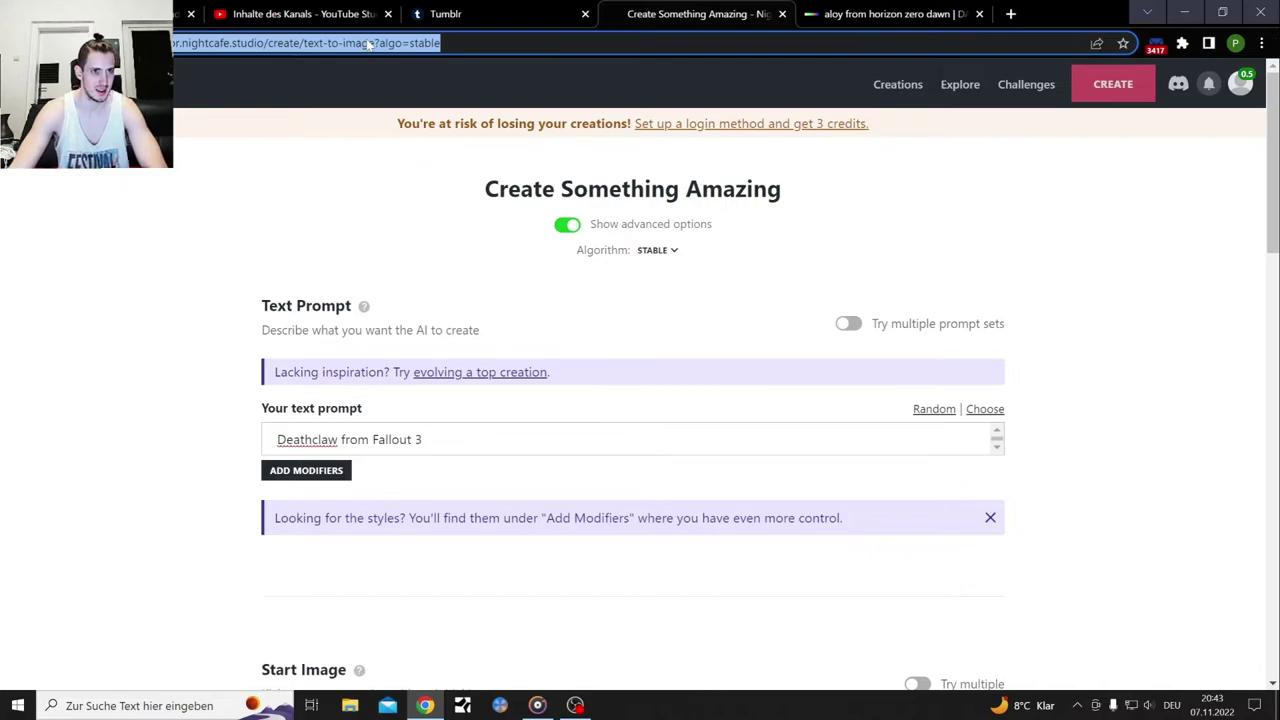
text(stable diffusion demo)
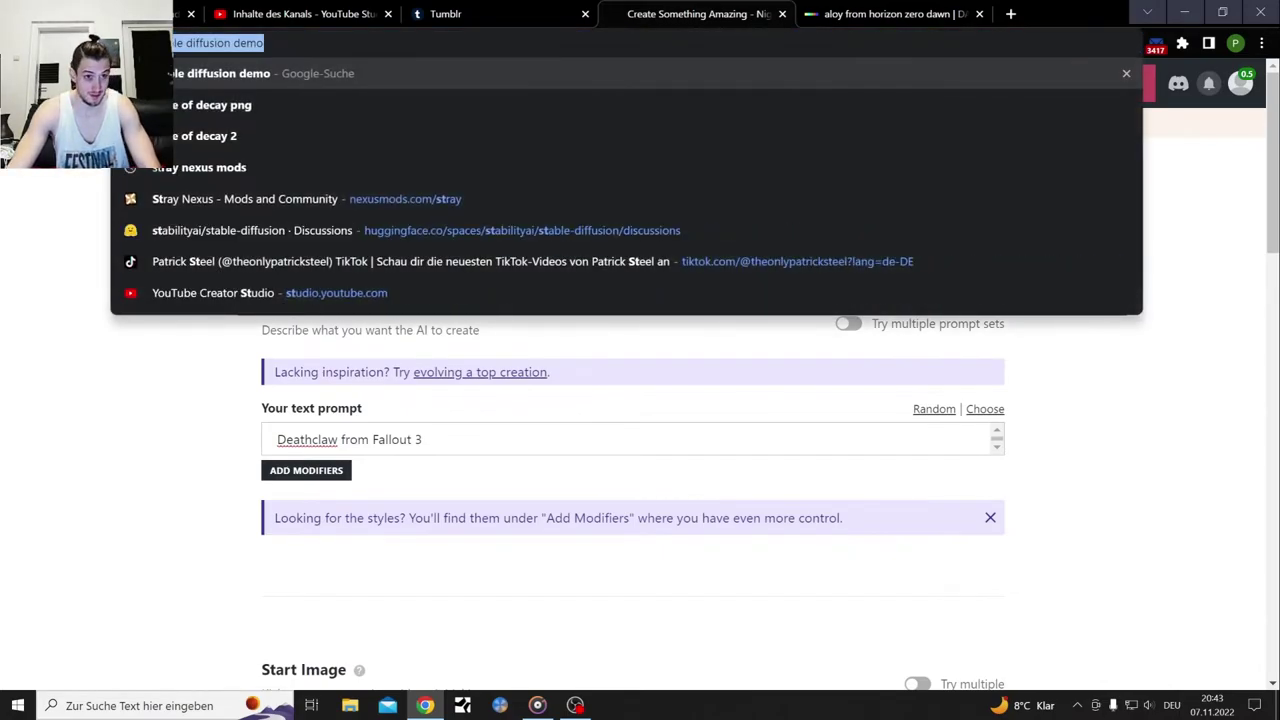
key(Return)
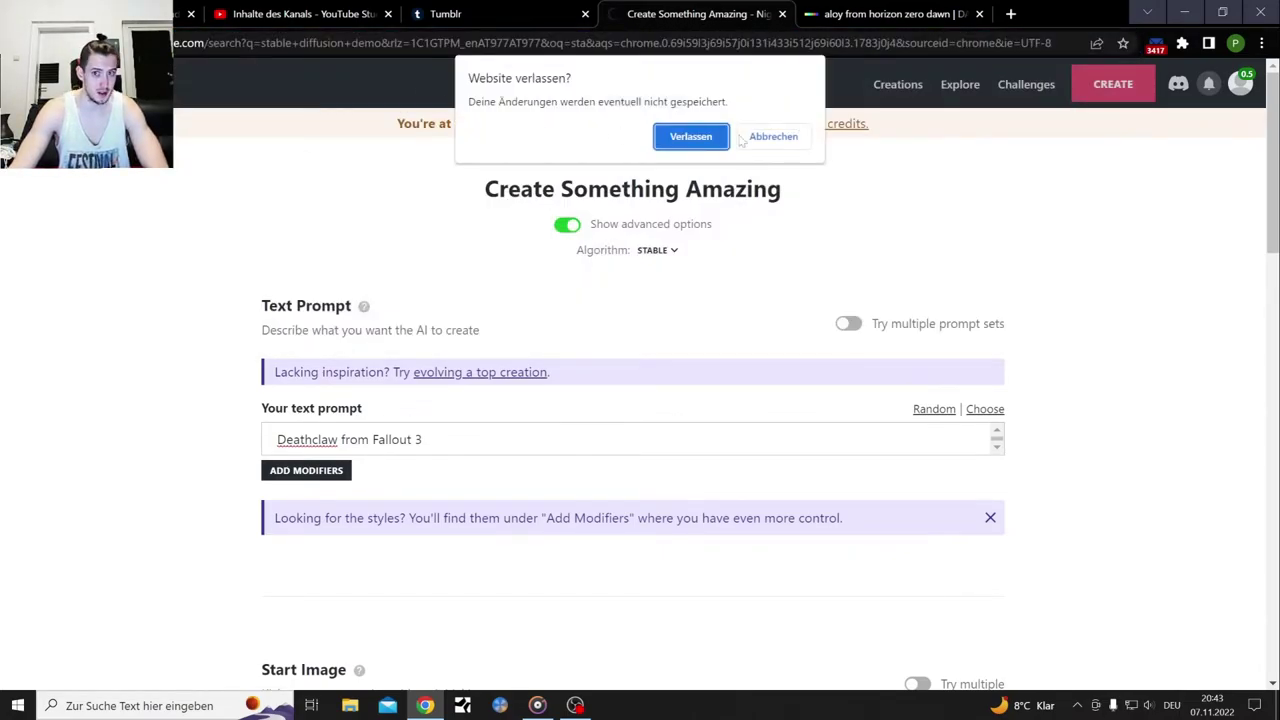
click(695, 140)
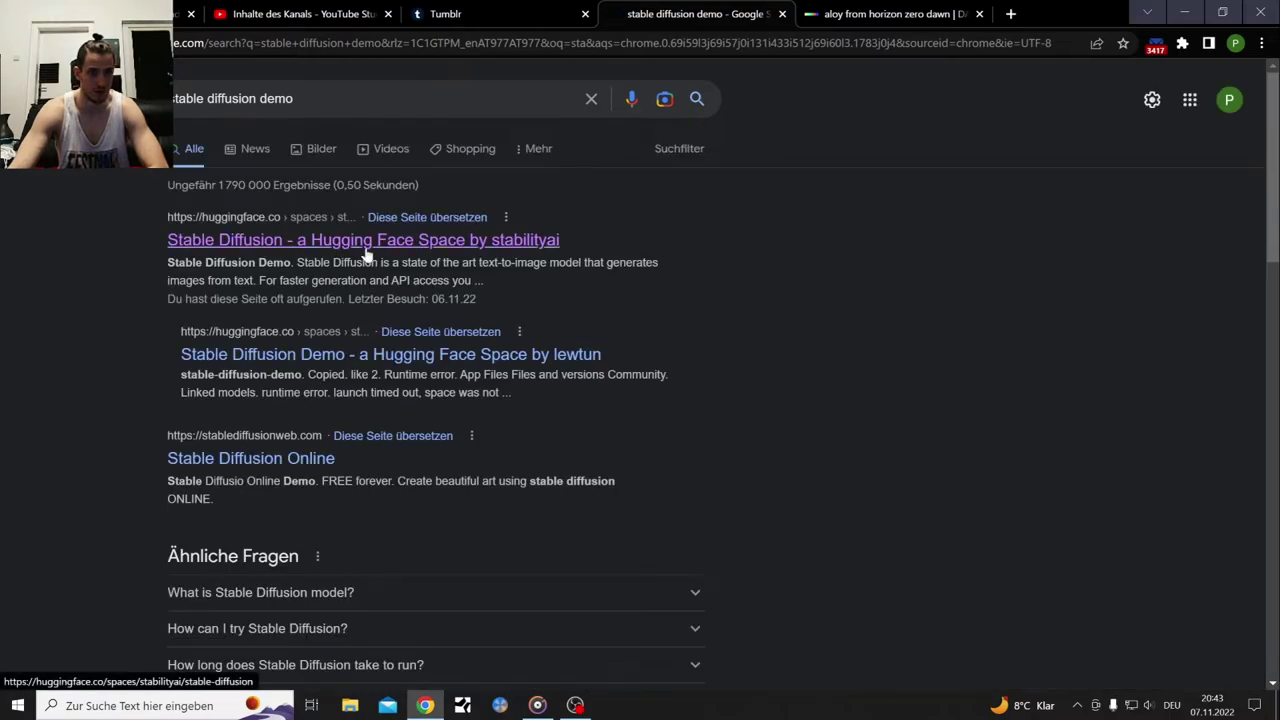
click(366, 241)
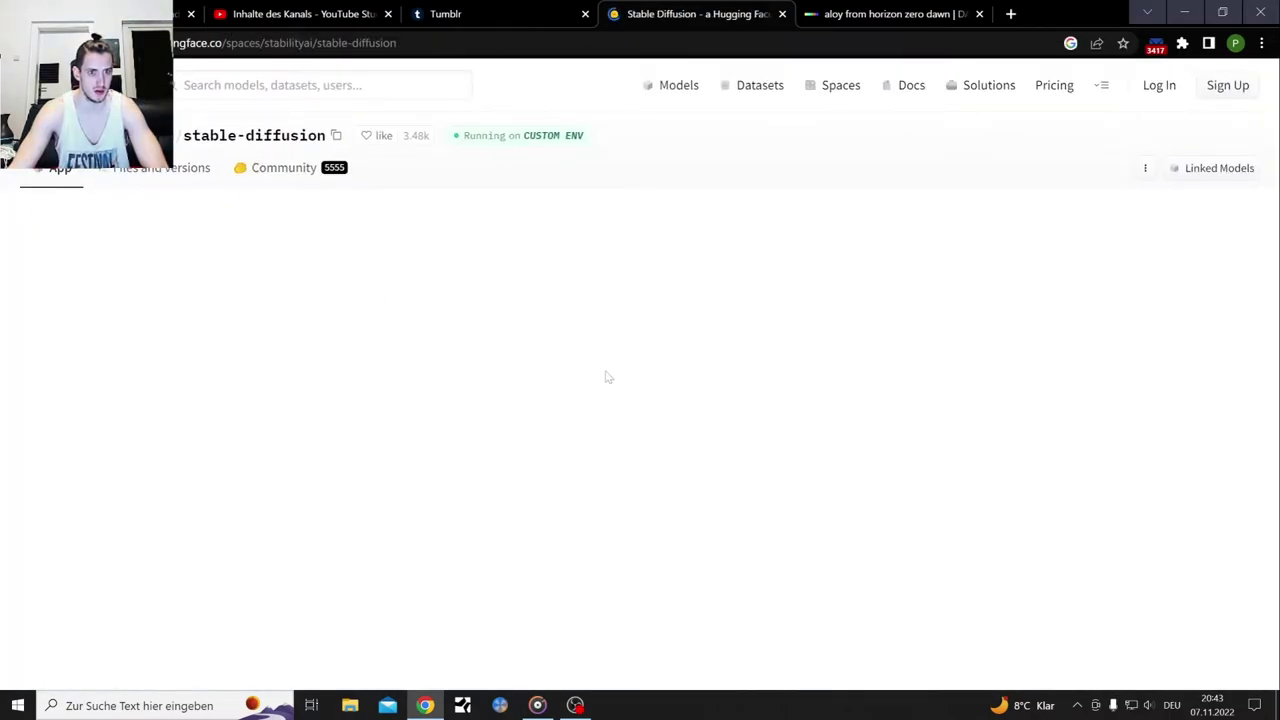
Paste 'Deathclaw from Fallout 3' into the Stable Diffusion demo prompt, then go to DALL·E
right_click(574, 344)
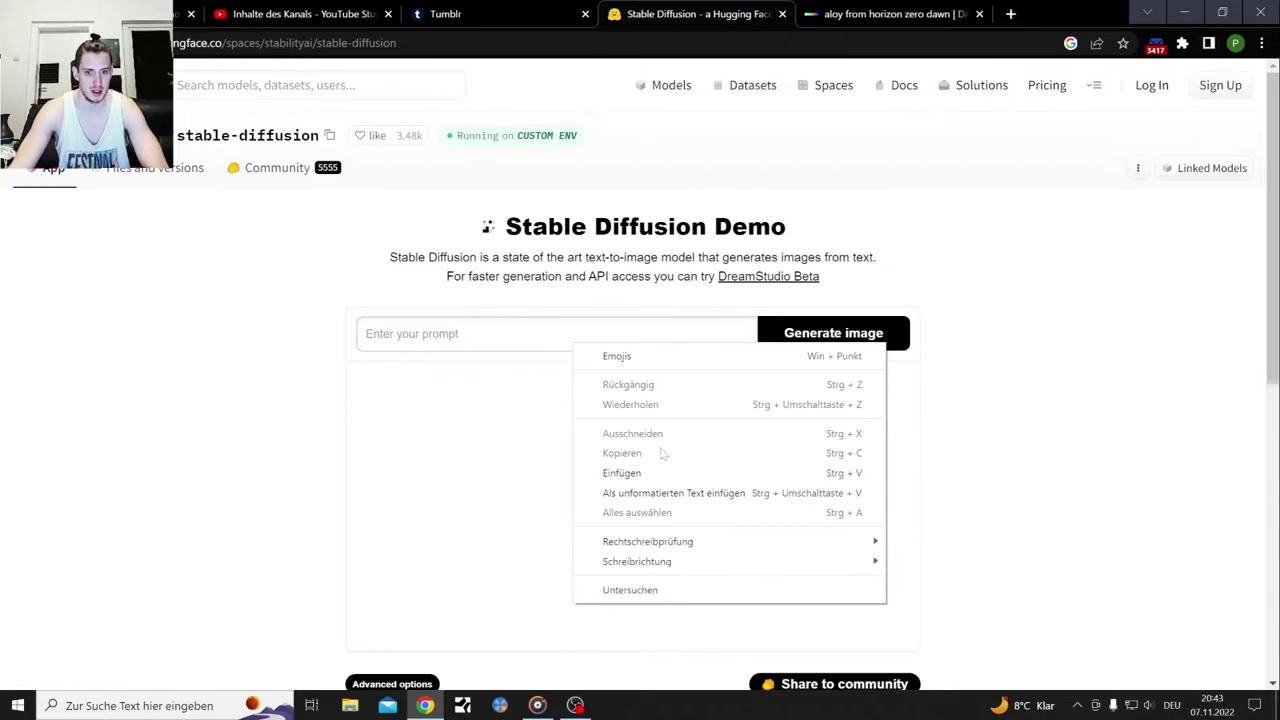
click(658, 473)
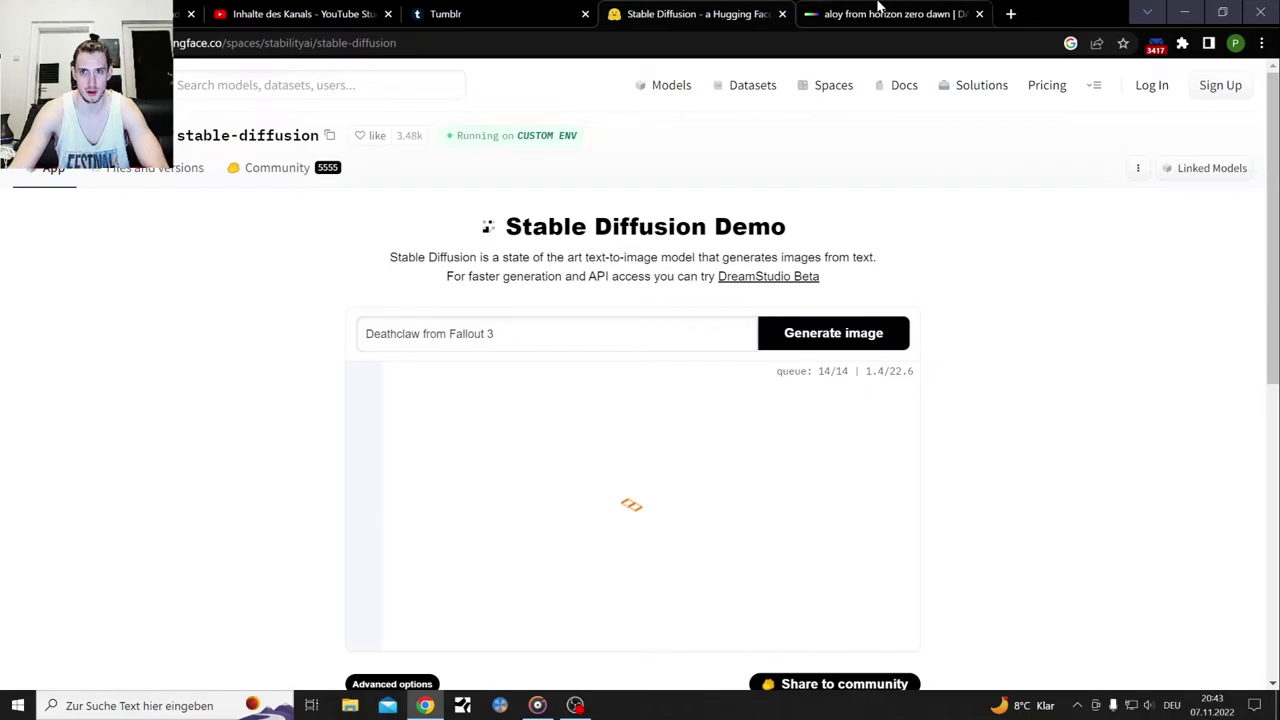
click(878, 10)
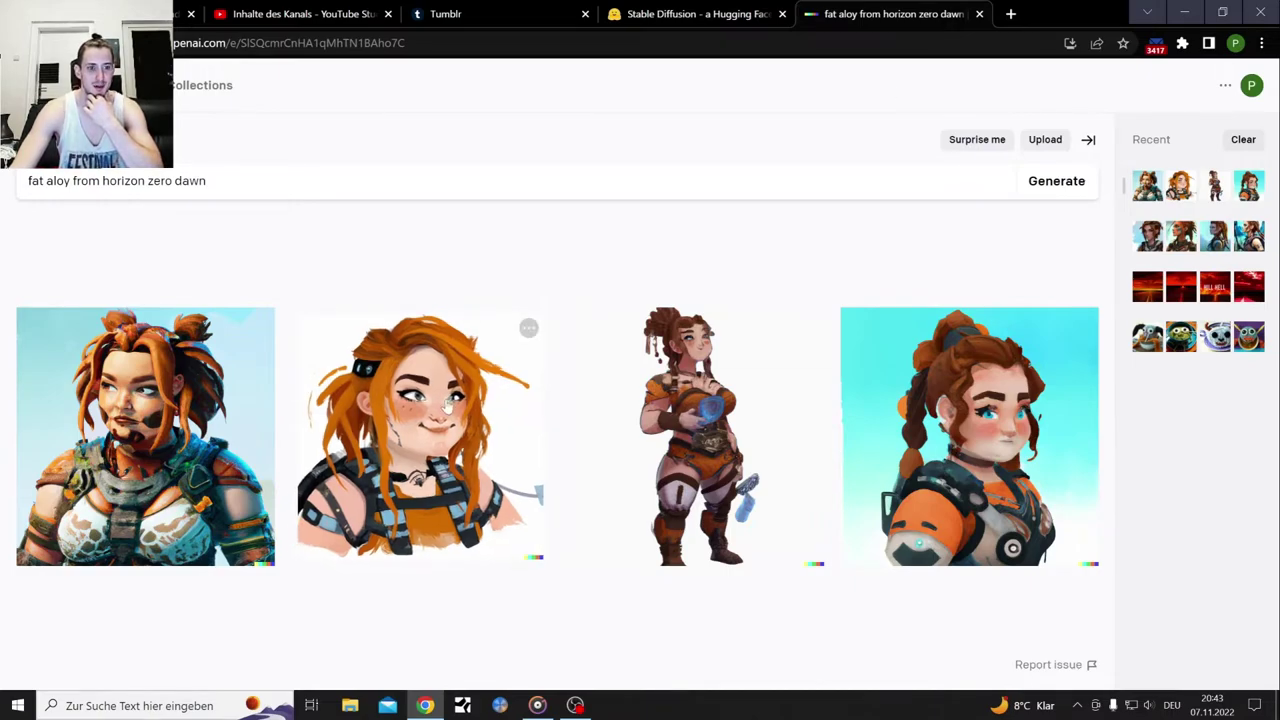
Replace DALL·E's 'fat aloy from horizon zero dawn' prompt with 'Deathclaw from Fallout 3' and generate
click(444, 414)
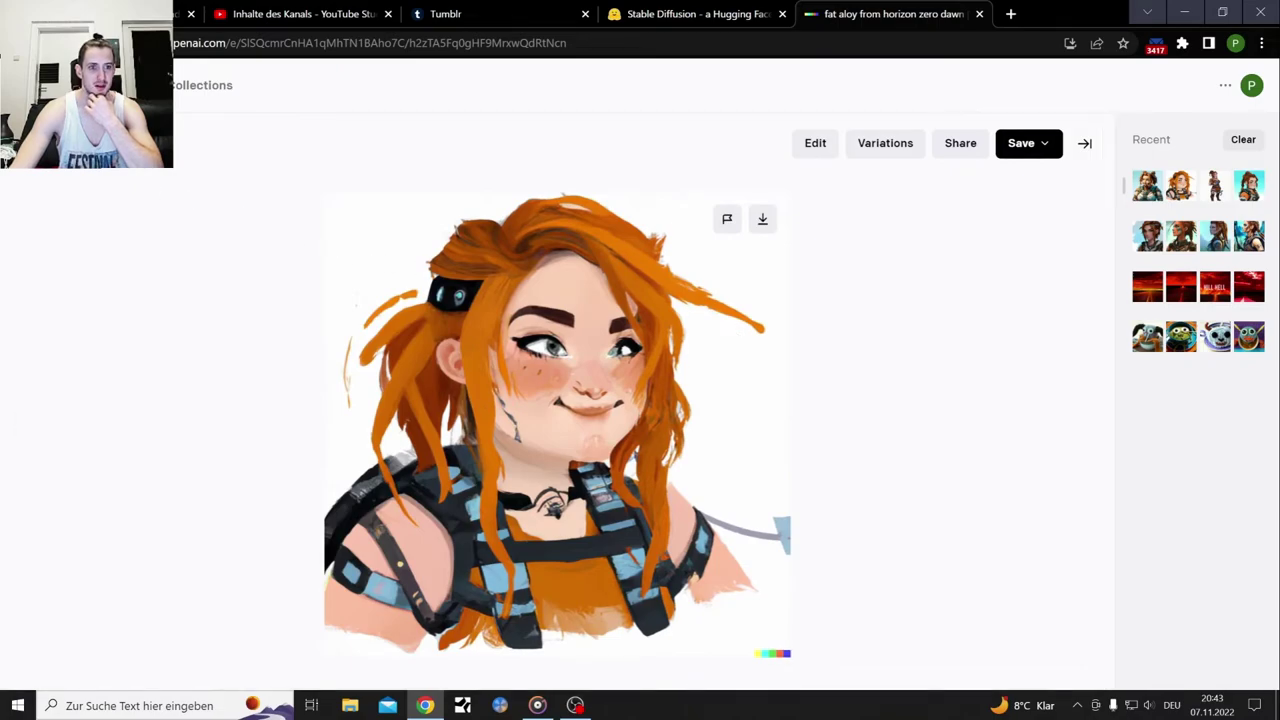
key(Escape)
triple_click(200, 181)
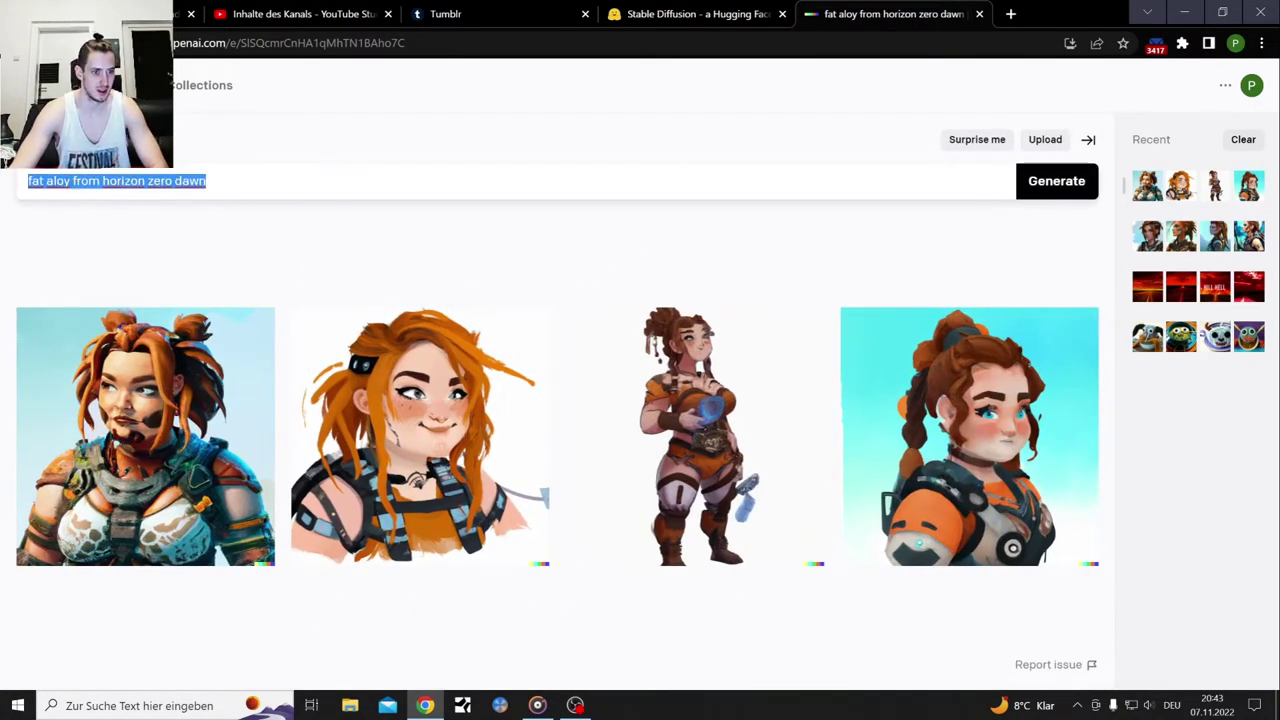
key(BackSpace)
text(Deathclaw from Fallout 3)
key(Return)
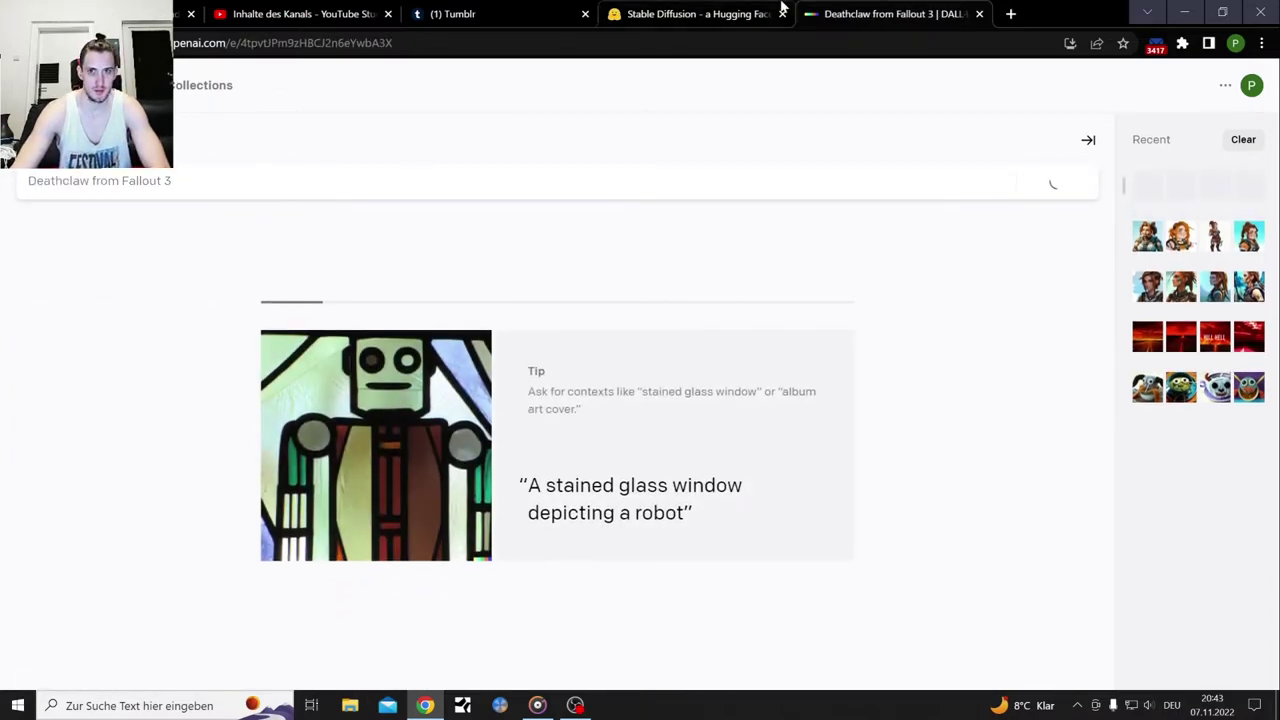
Check the Stable Diffusion demo's Deathclaw progress, then scroll the Tumblr blog to the AI calisthenics post
click(700, 12)
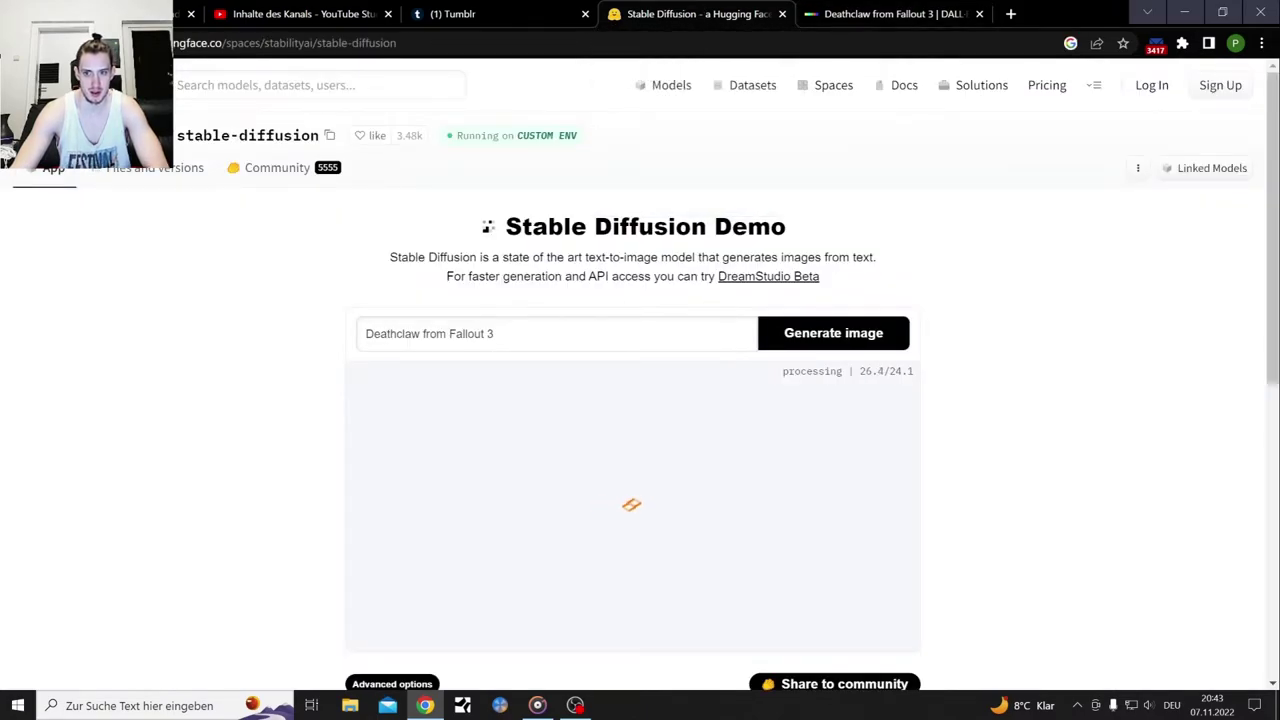
scroll(1040, 217, down, 1)
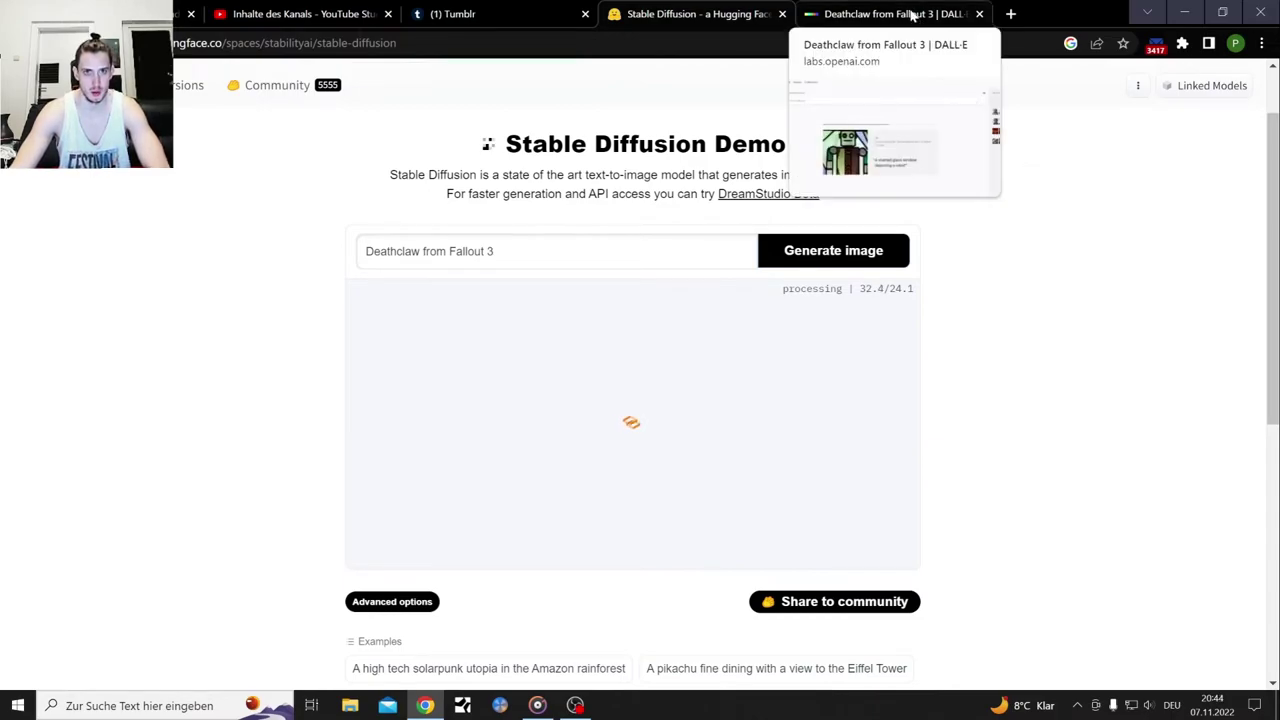
click(505, 14)
scroll(820, 317, down, 2)
scroll(815, 333, up, 3)
scroll(814, 331, up, 5)
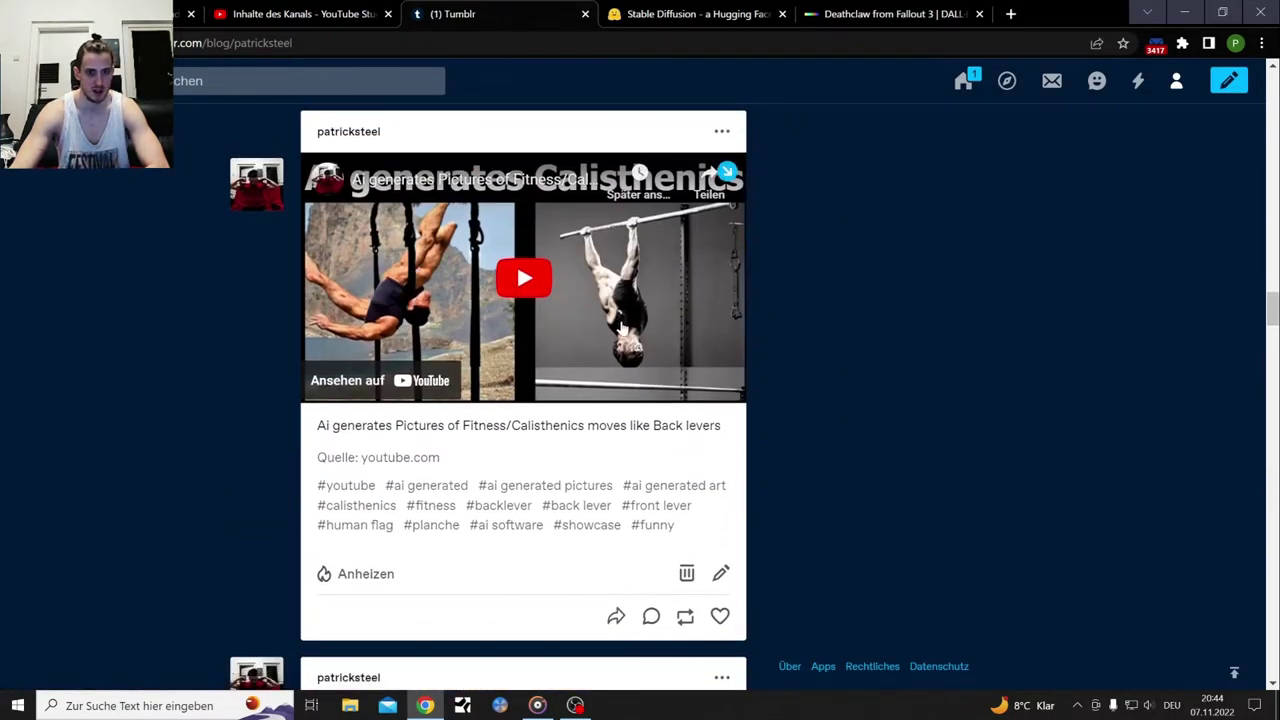
Check the OBS recording, then review DALL·E's four Deathclaw images, enlarging the third
click(576, 706)
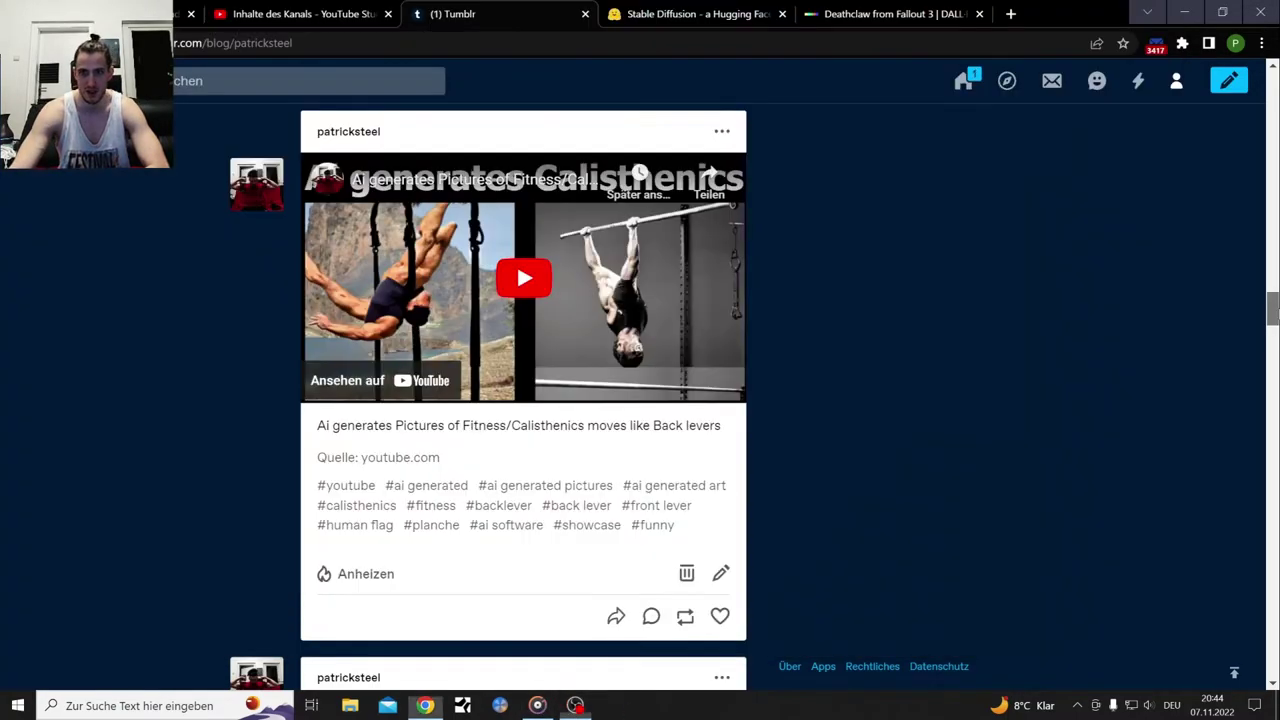
key(alt+Tab)
click(913, 11)
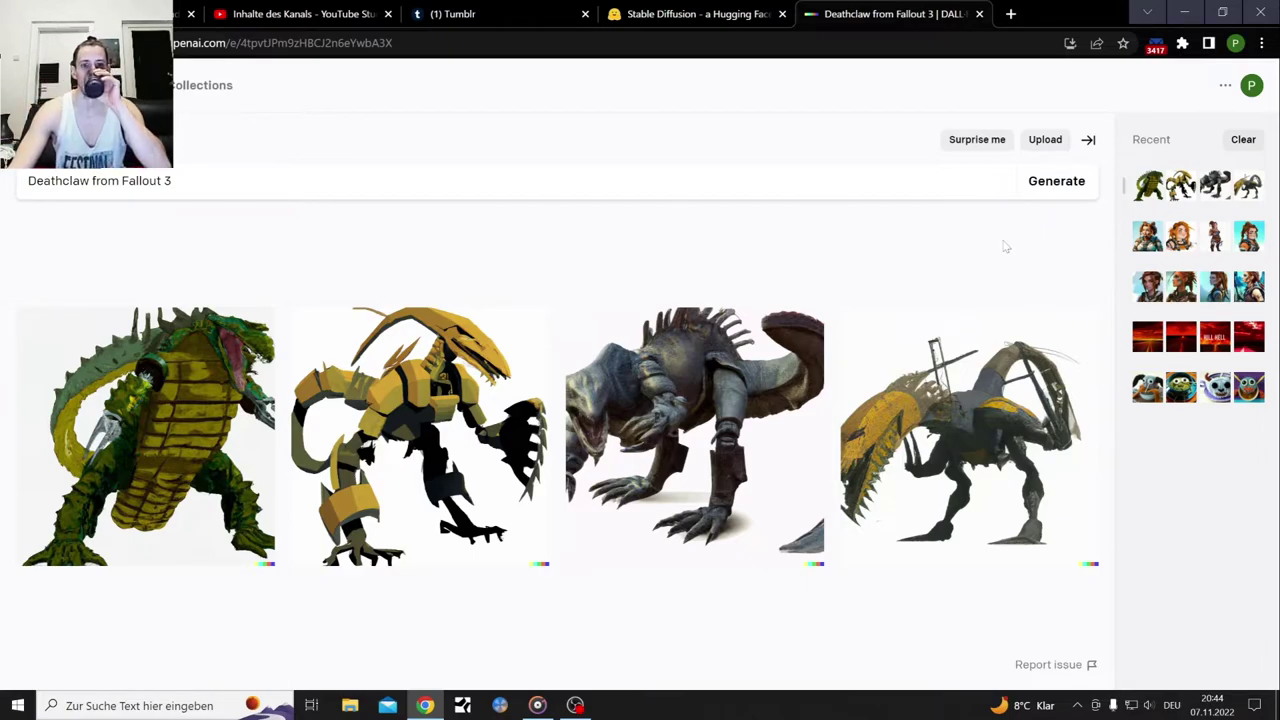
click(606, 356)
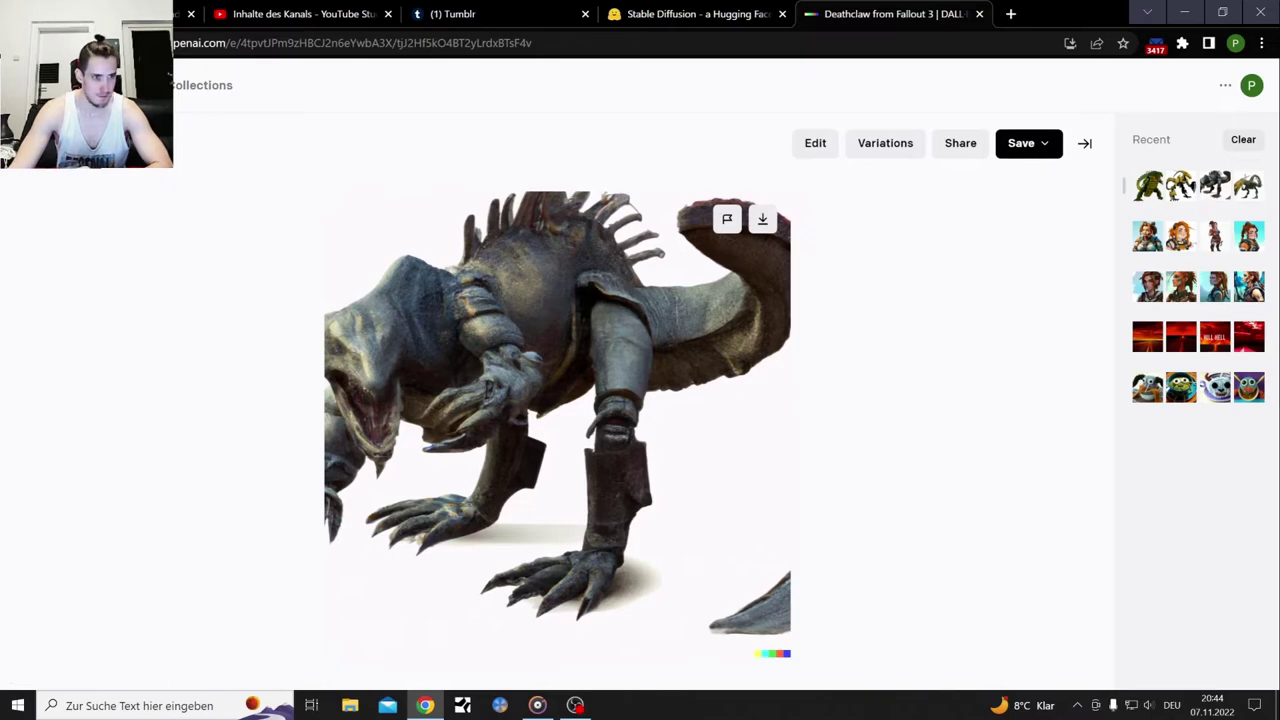
key(Escape)
Cycle through all four Stable Diffusion Deathclaw images enlarged, ending on the fourth horned creature
click(680, 13)
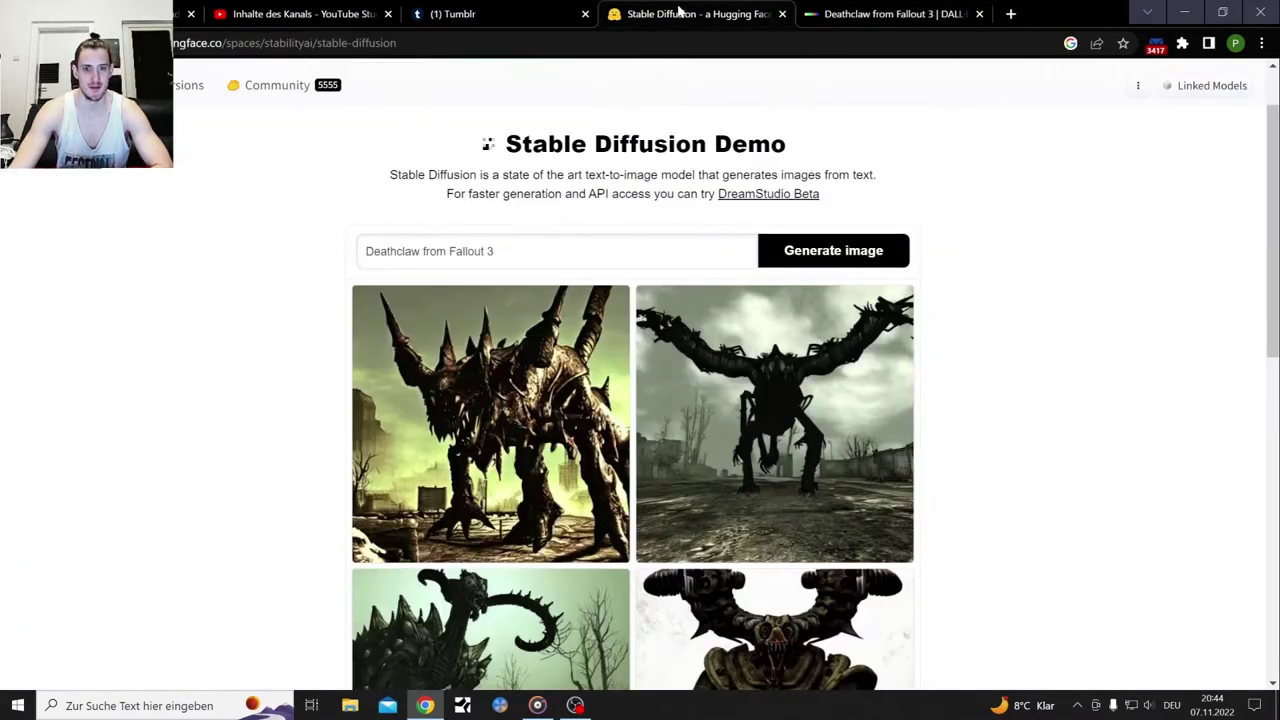
scroll(1046, 242, down, 2)
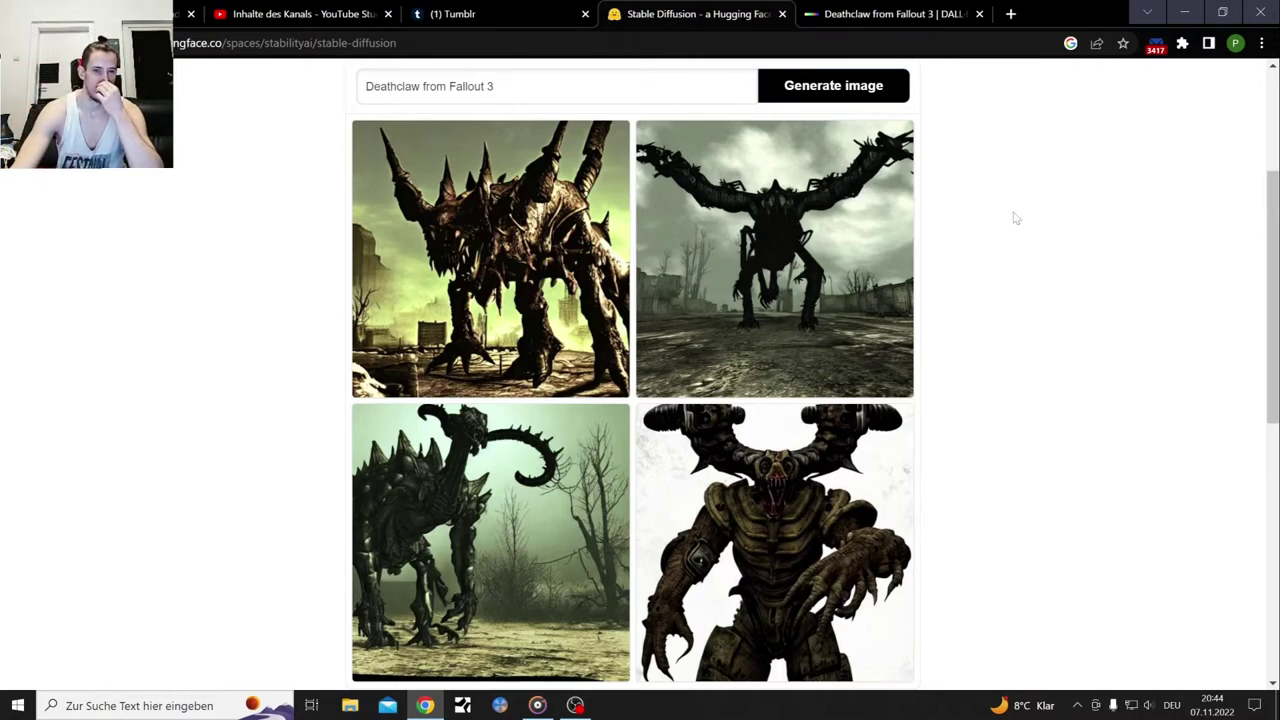
click(576, 252)
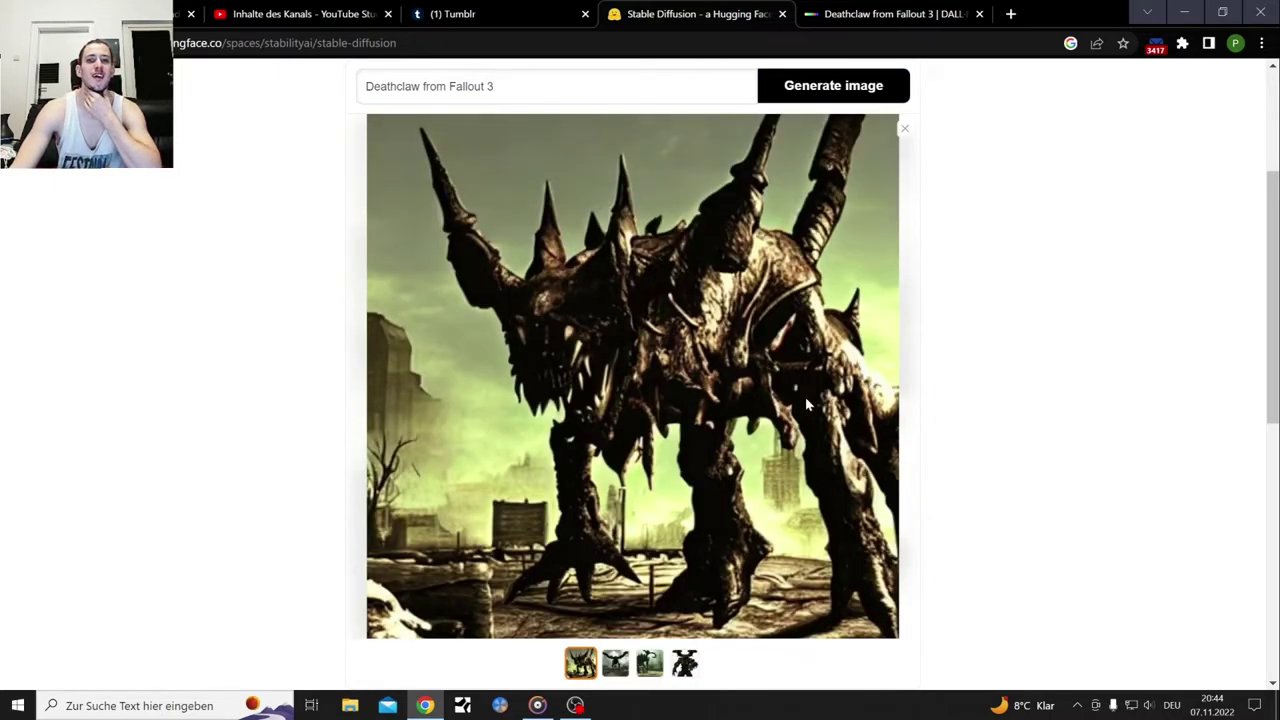
click(615, 664)
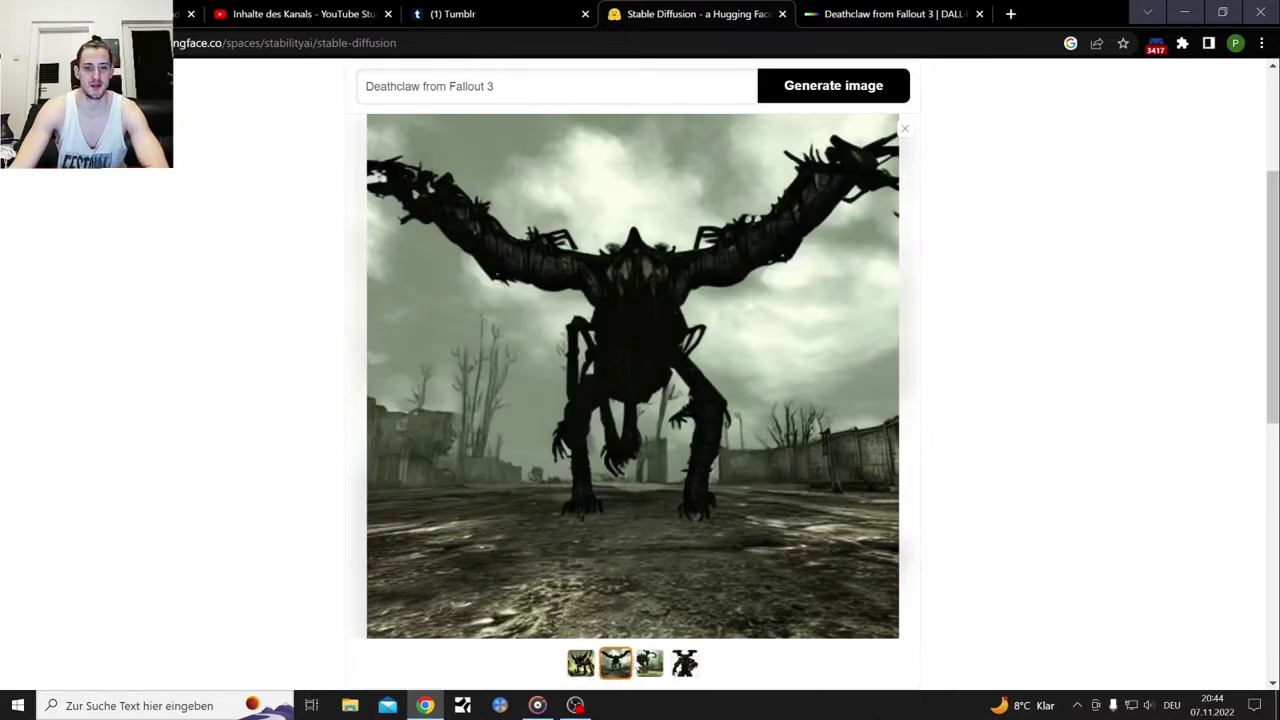
click(649, 663)
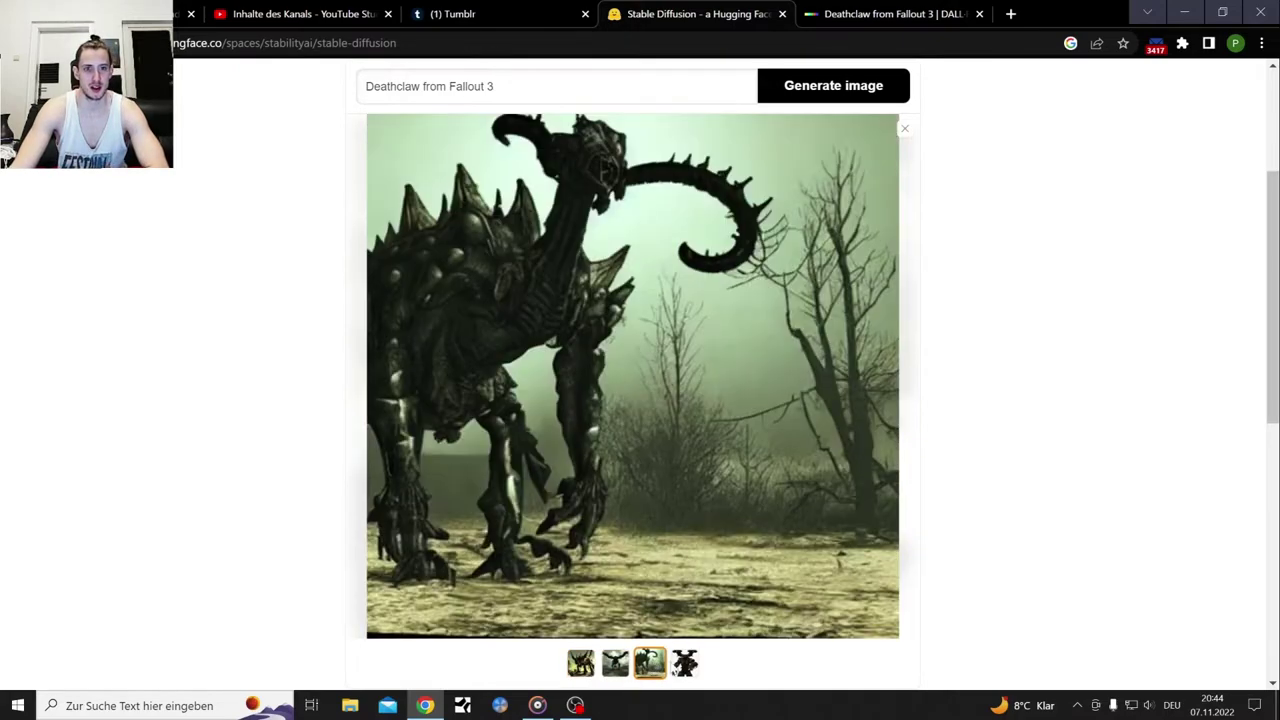
click(692, 668)
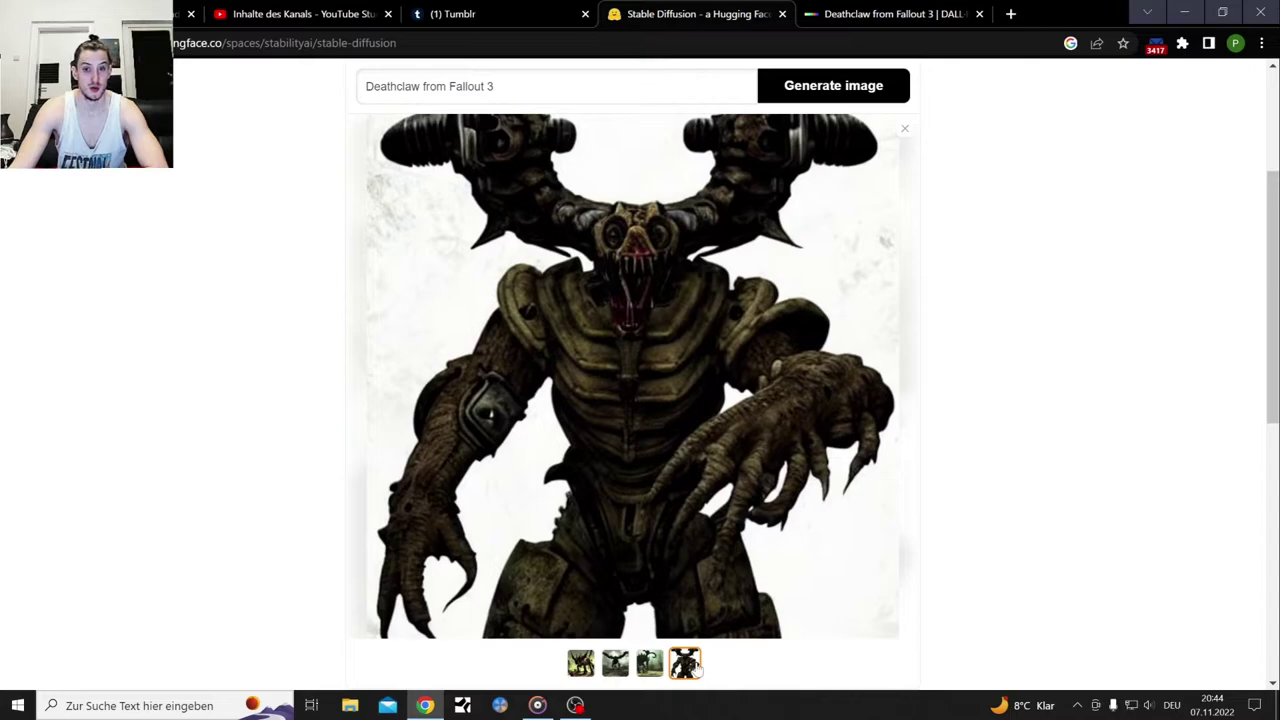
click(651, 668)
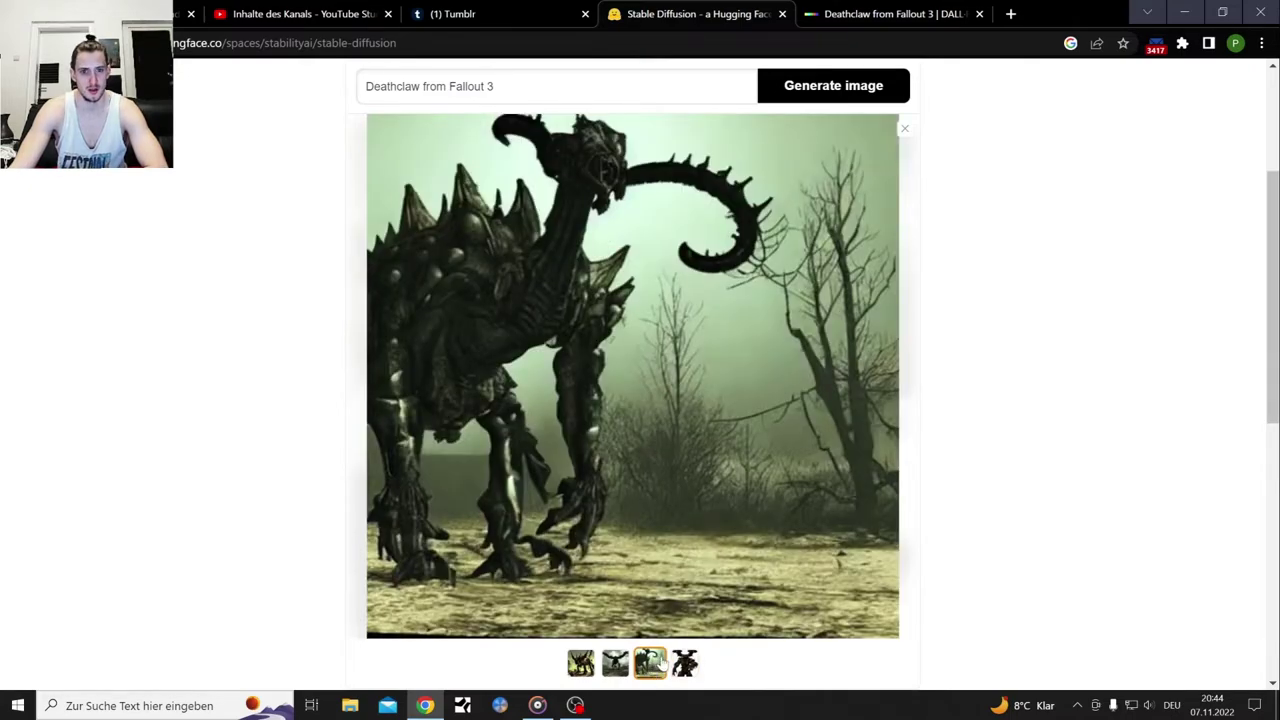
click(617, 672)
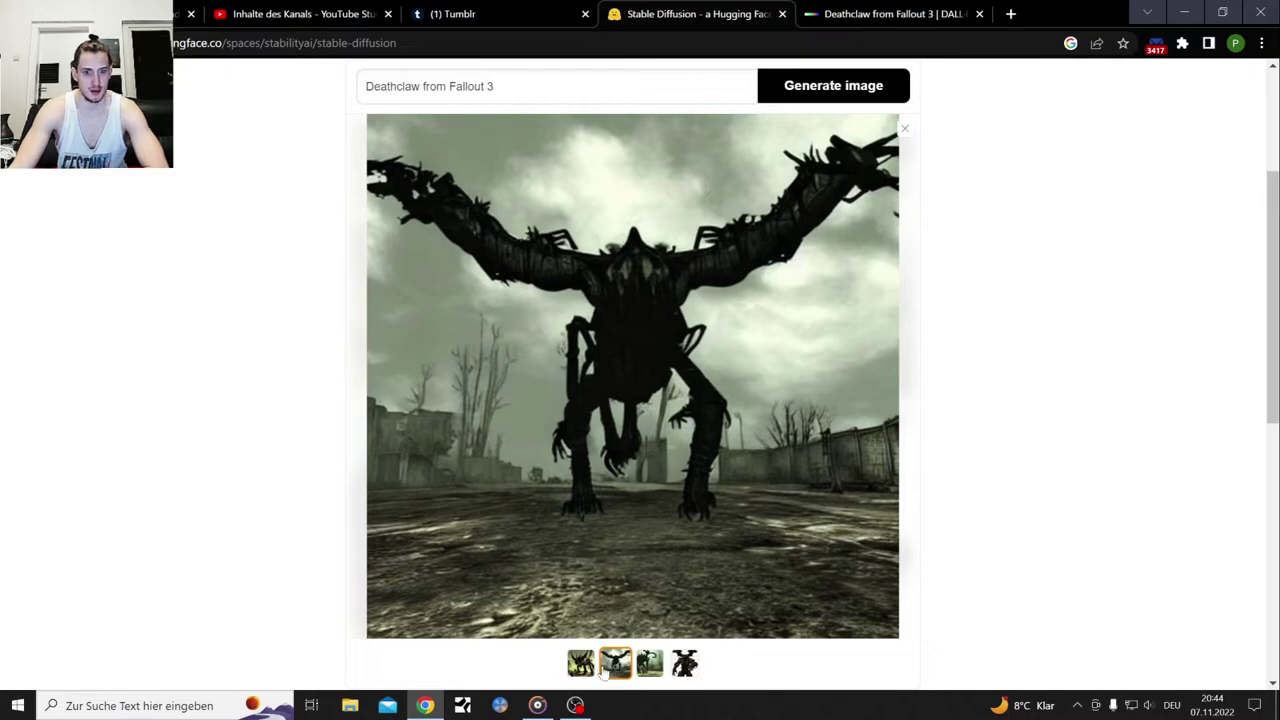
click(582, 670)
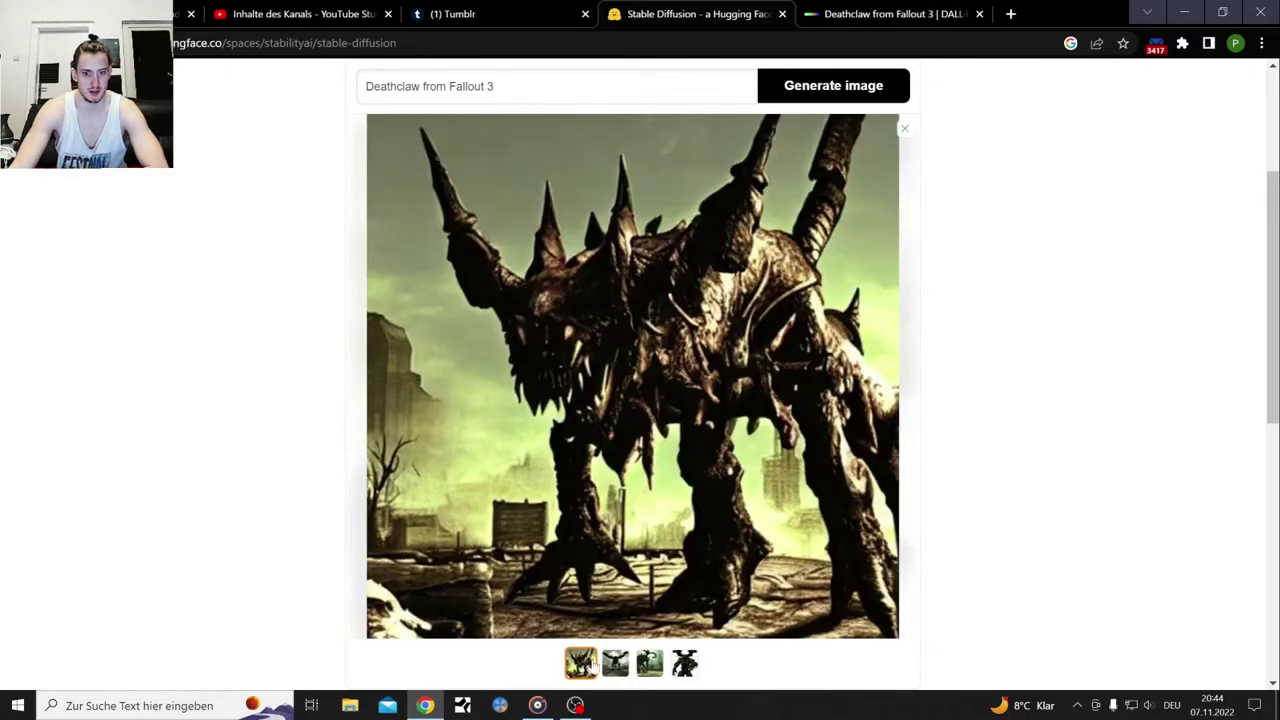
click(684, 664)
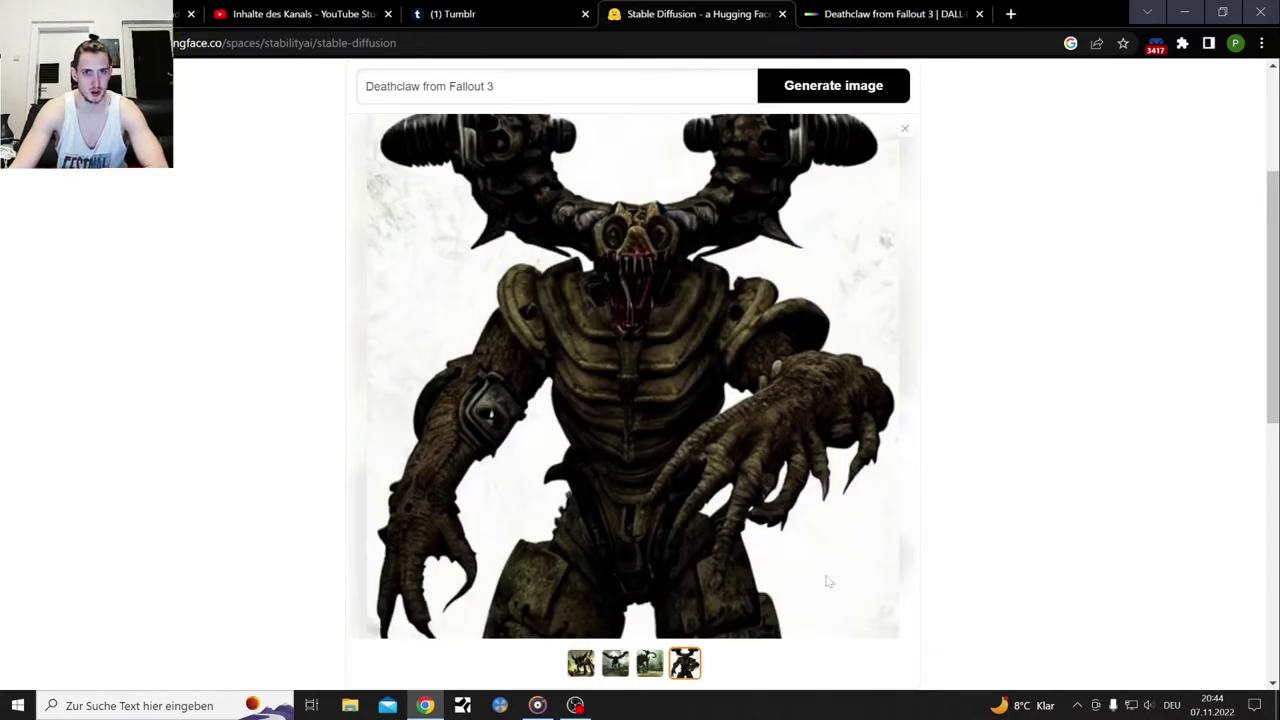
Change DALL·E's prompt to 'dead space armor', copy it, and start generating
click(889, 12)
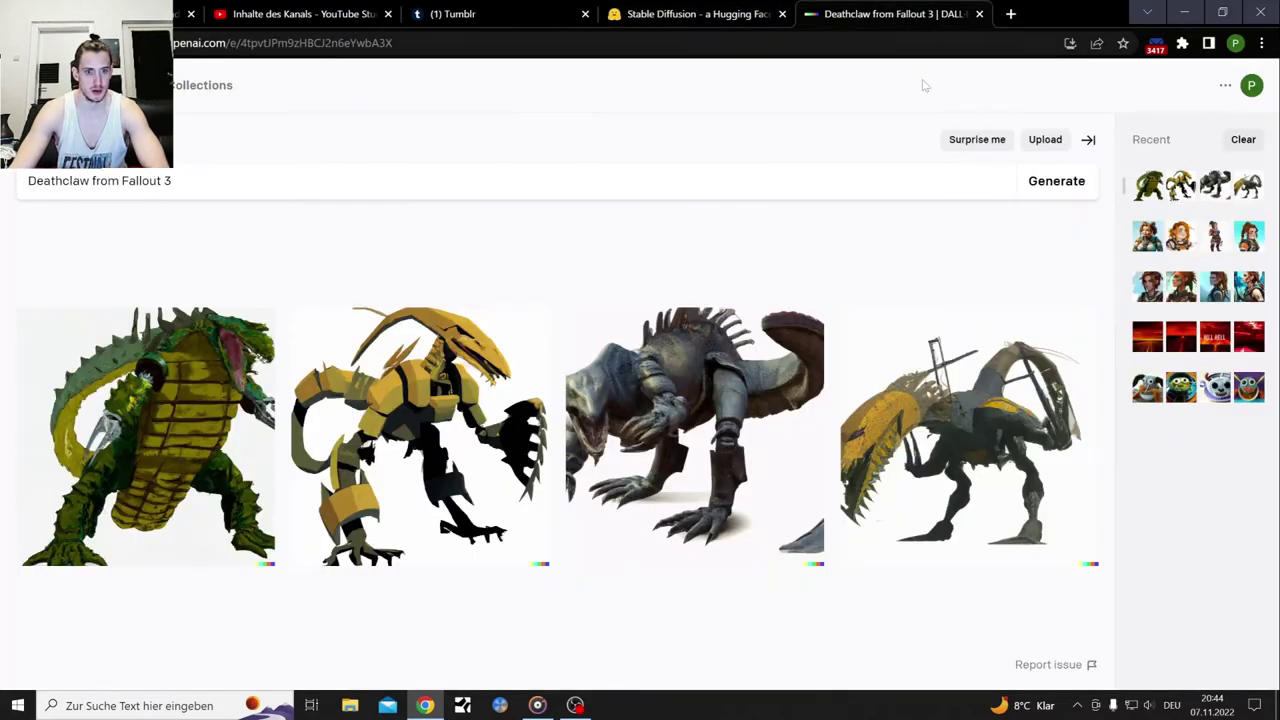
key(ctrl+a)
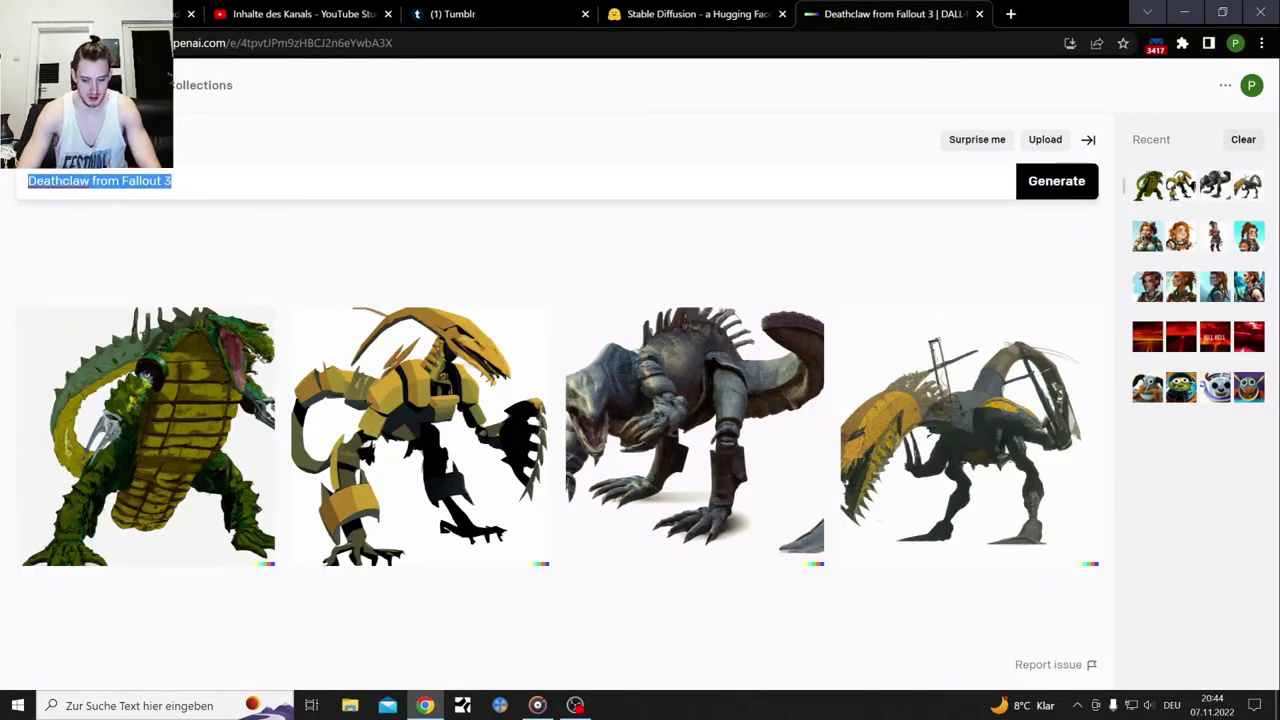
text(dead space armor)
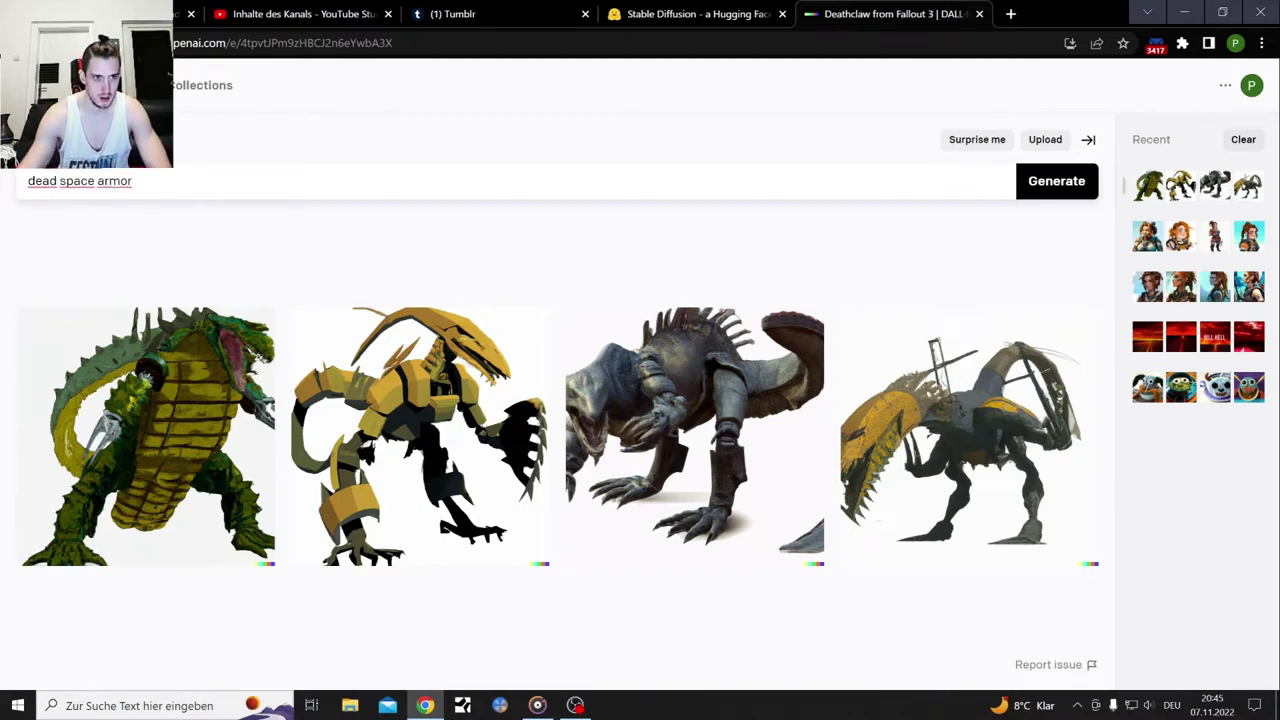
right_click(80, 182)
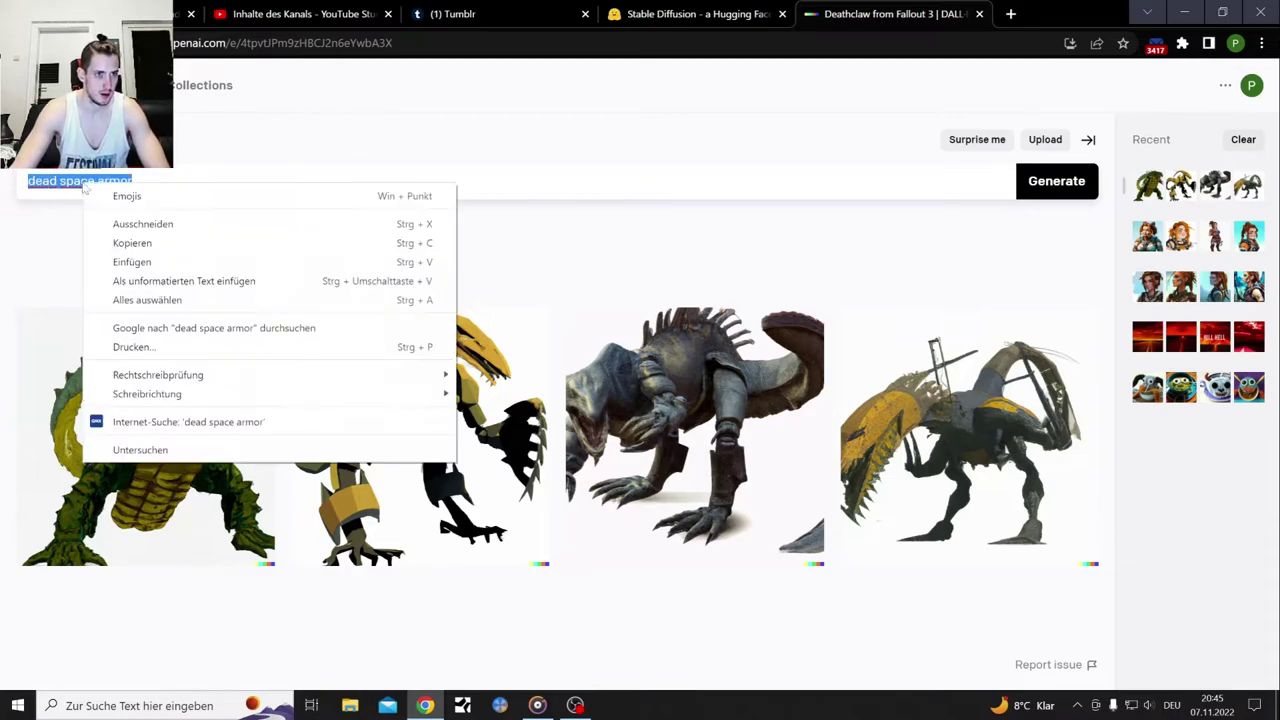
click(137, 242)
click(1052, 188)
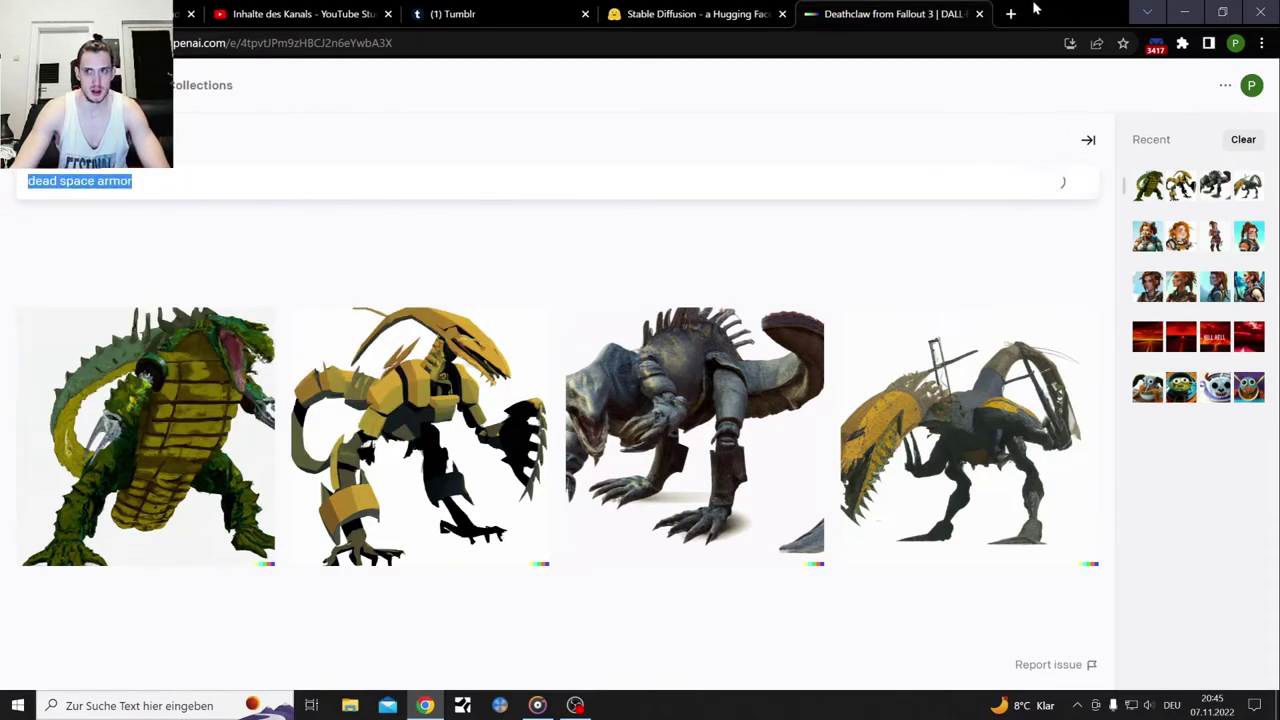
key(ctrl+t)
click(662, 44)
Open the Stable Diffusion demo from Google and generate images for the pasted 'dead space armor' prompt
text(st)
click(393, 78)
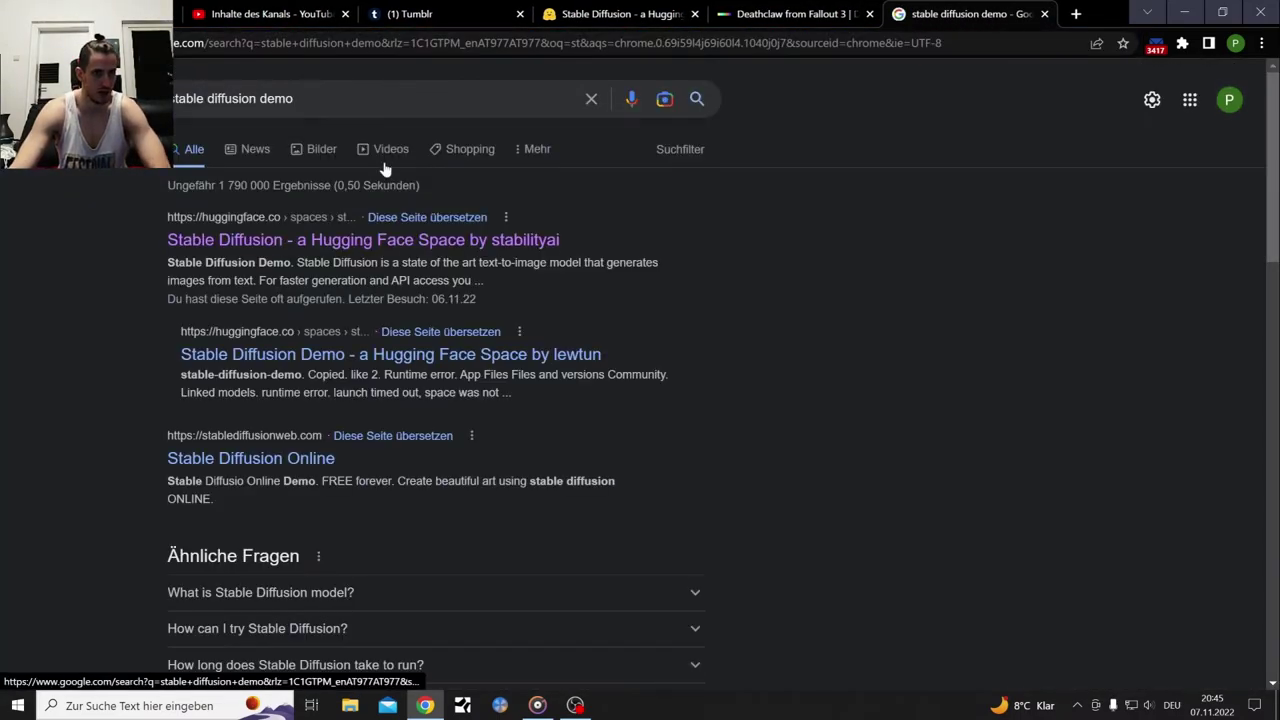
click(364, 239)
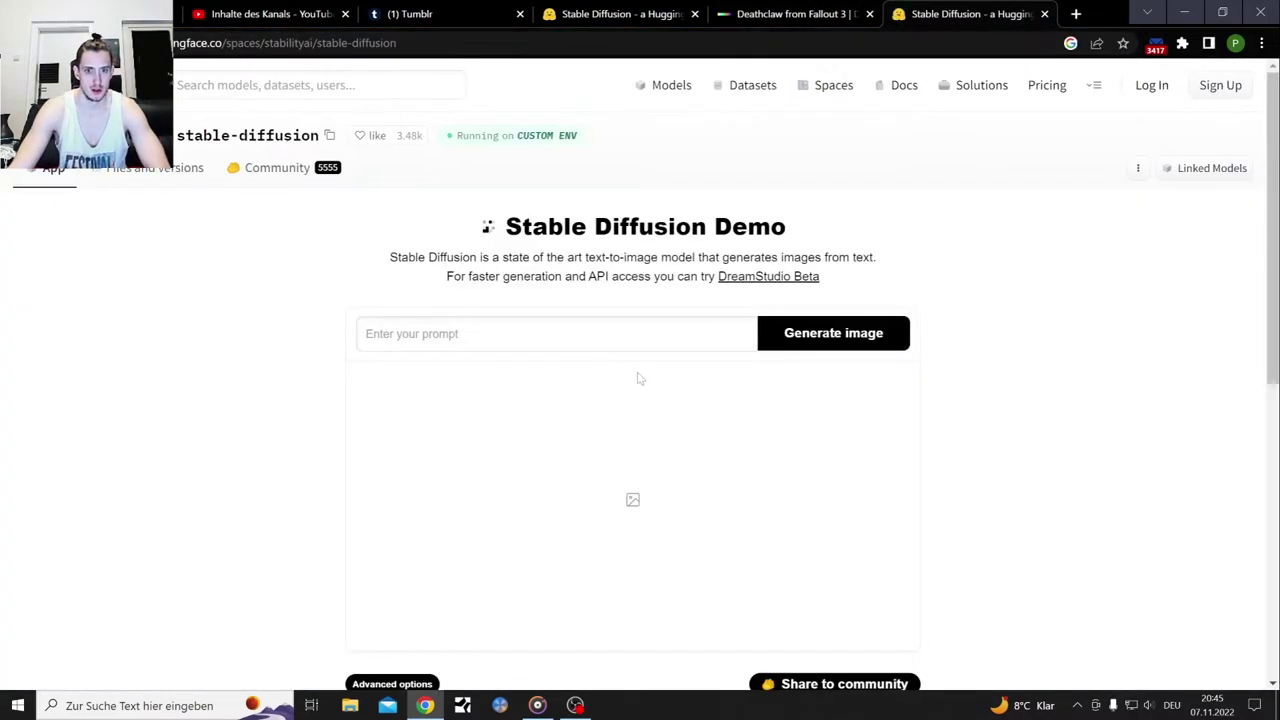
click(640, 338)
right_click(642, 346)
click(690, 478)
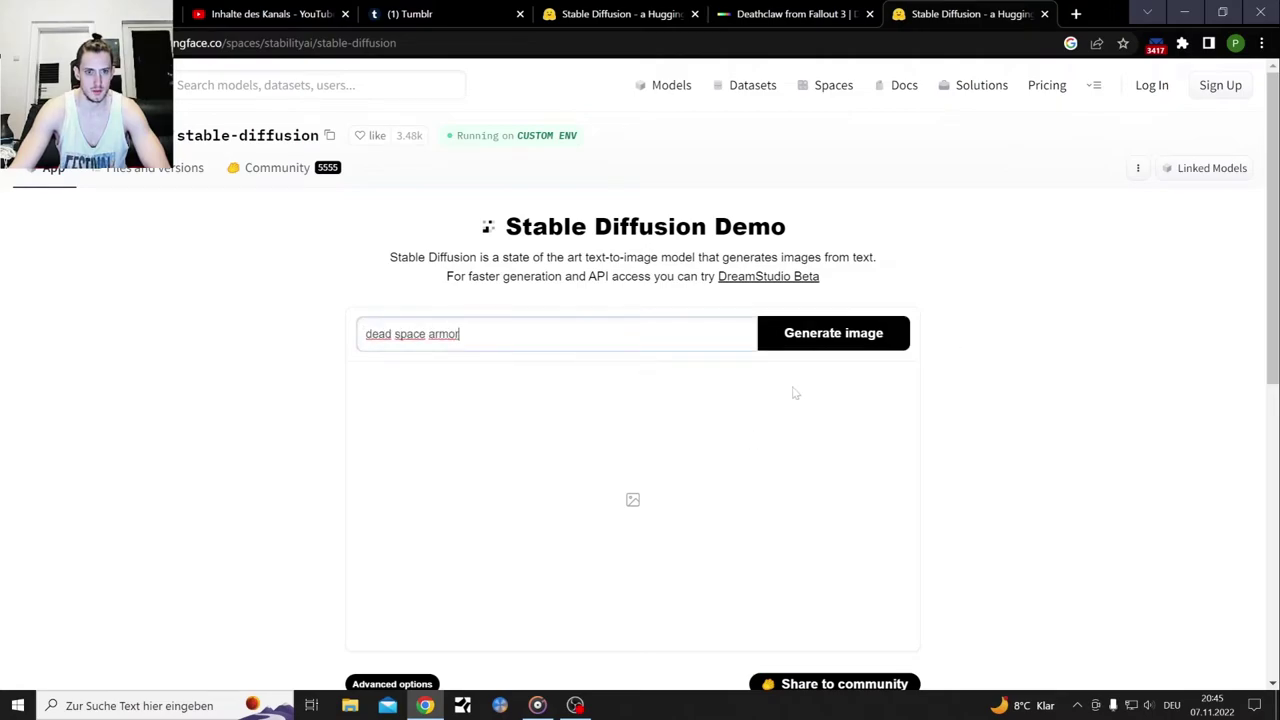
click(843, 337)
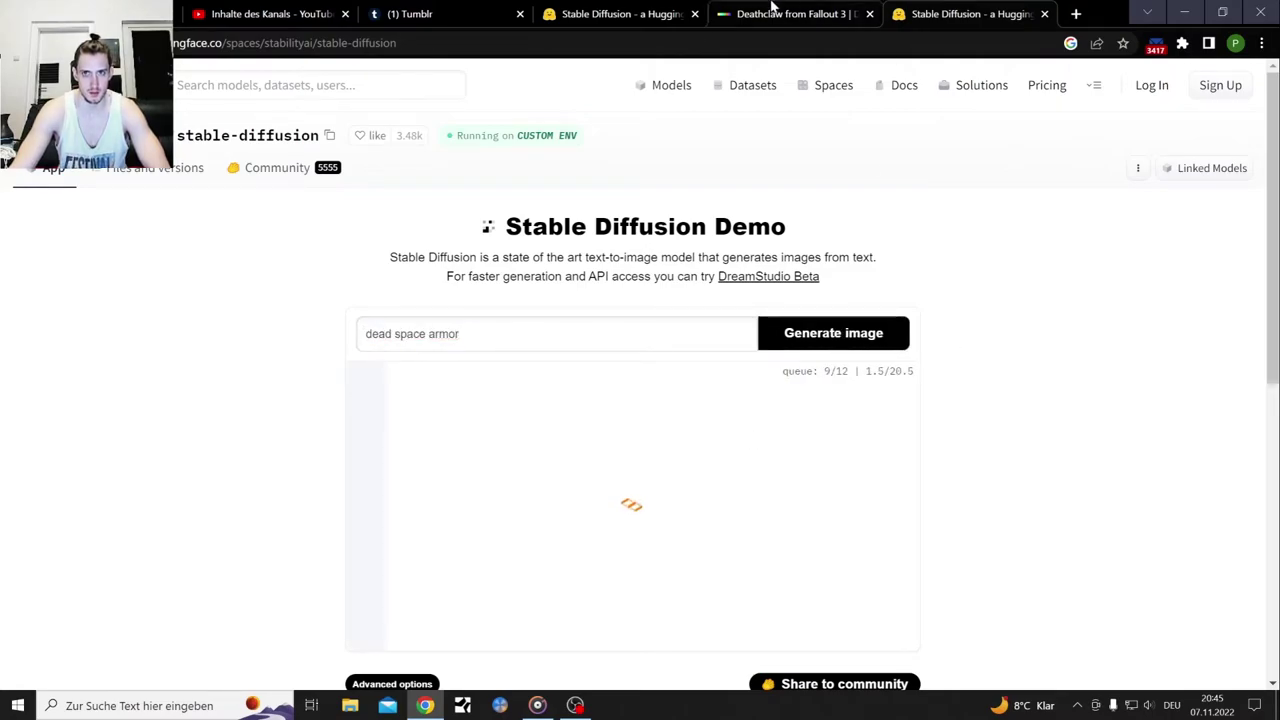
click(773, 12)
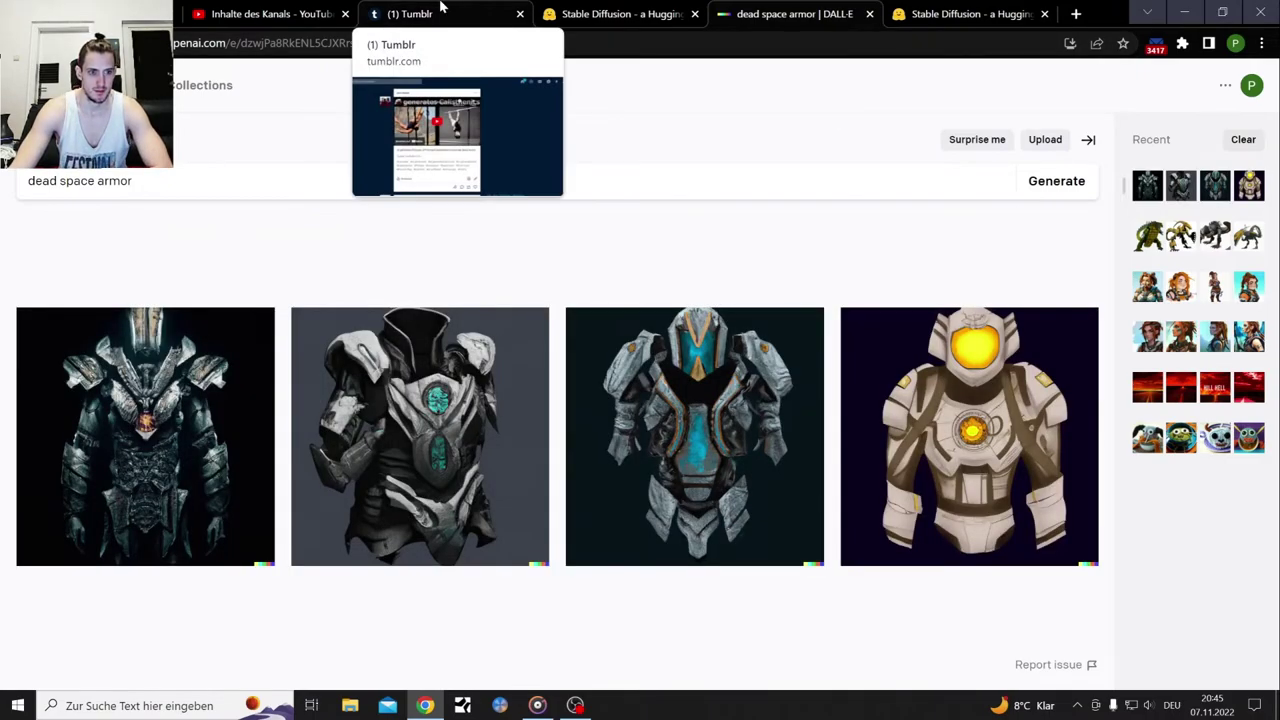
Download DALL·E's first 'dead space armor' image as a PNG, after previewing the fourth
click(928, 428)
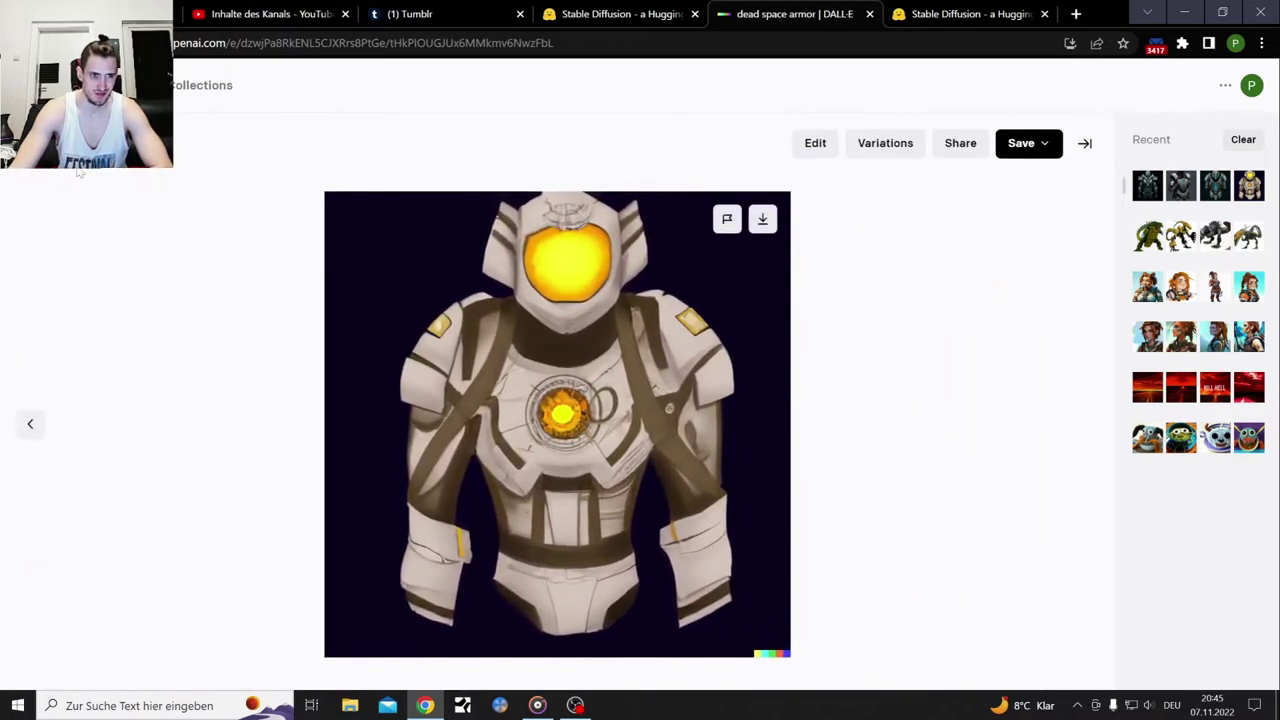
click(30, 424)
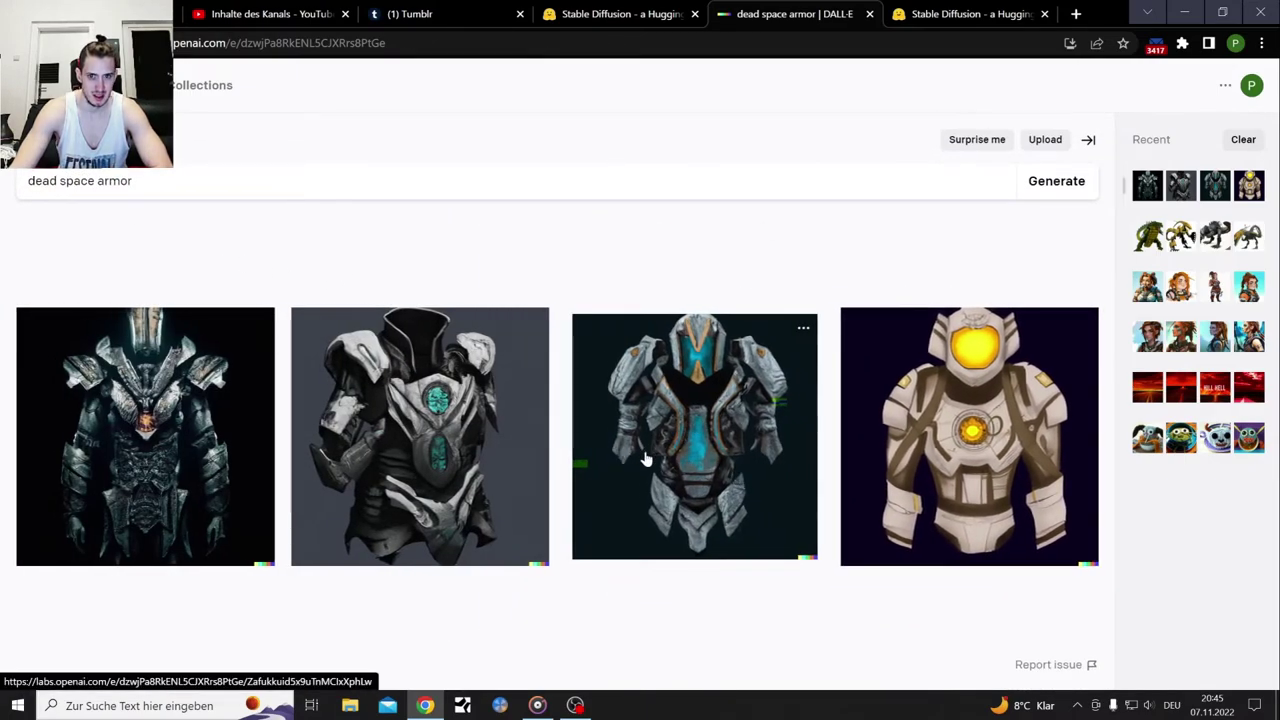
click(145, 440)
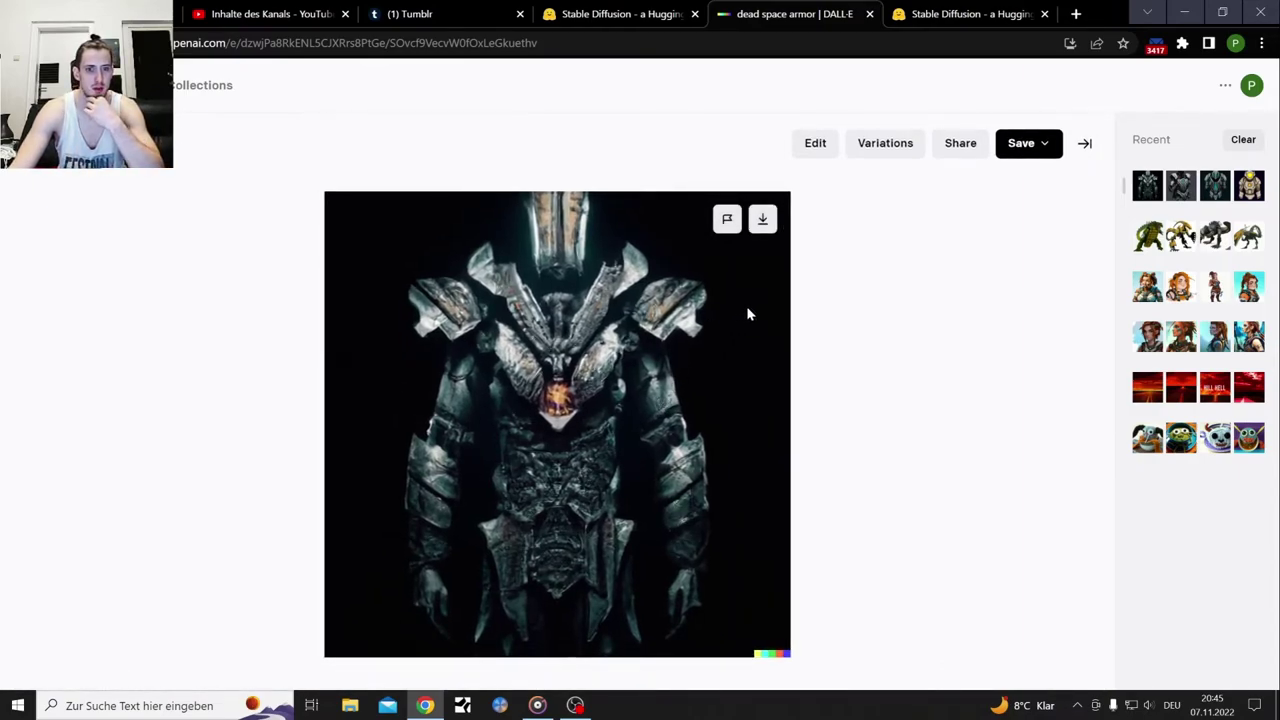
click(763, 222)
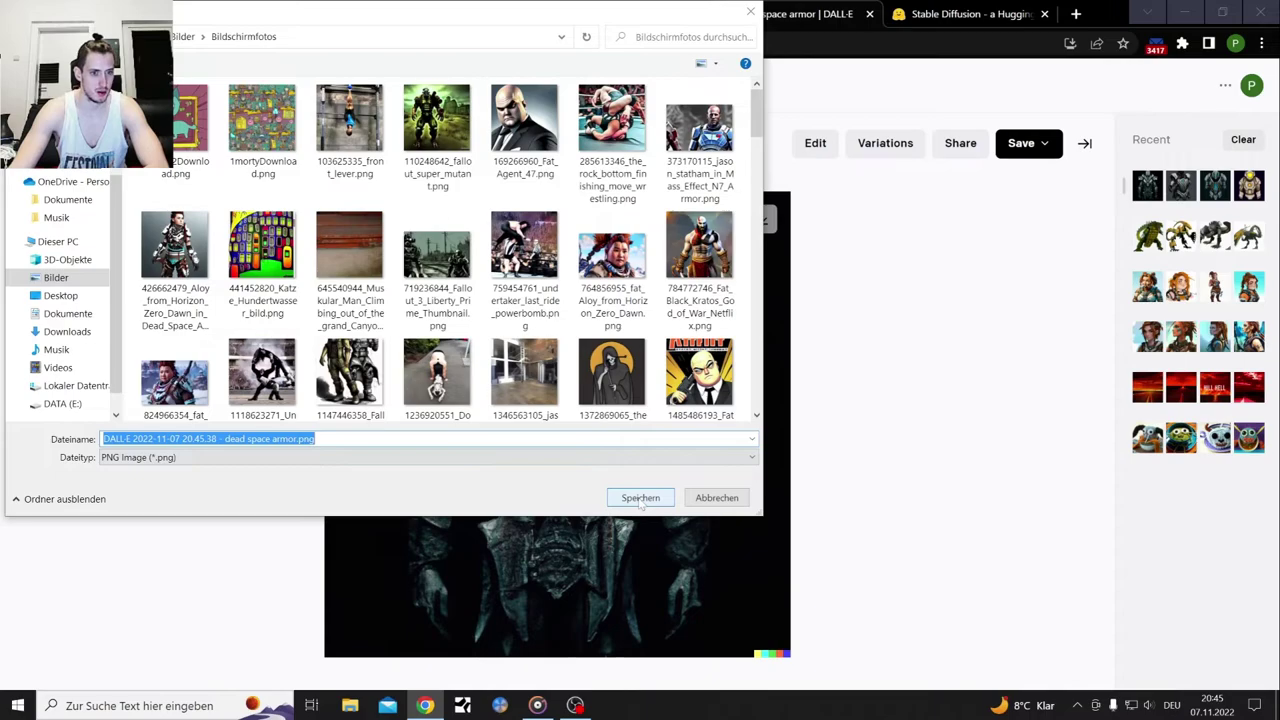
click(640, 498)
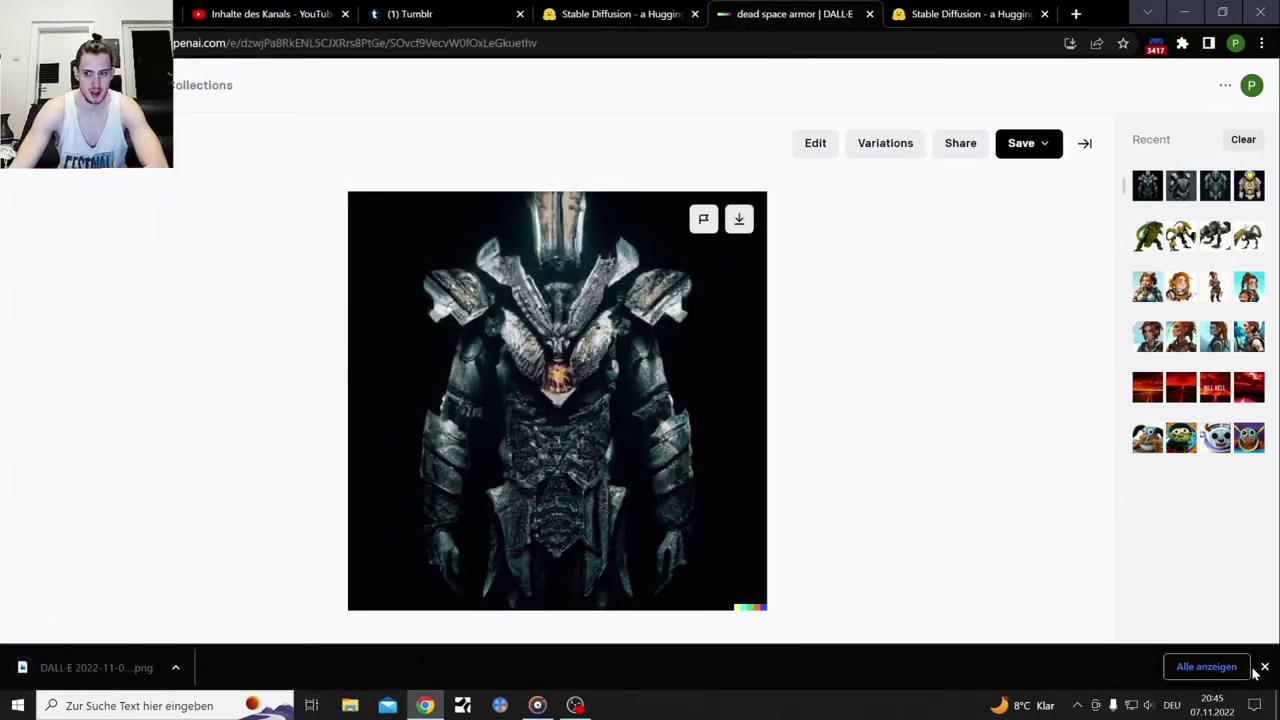
click(1264, 666)
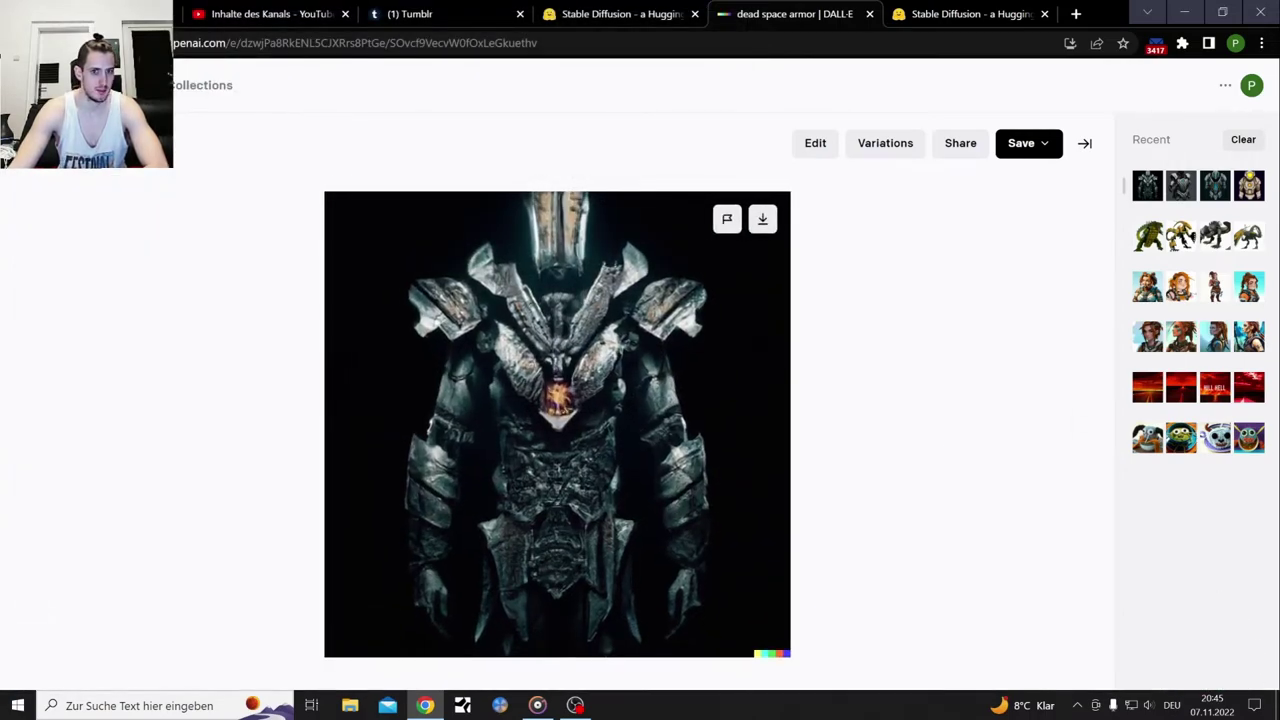
key(Escape)
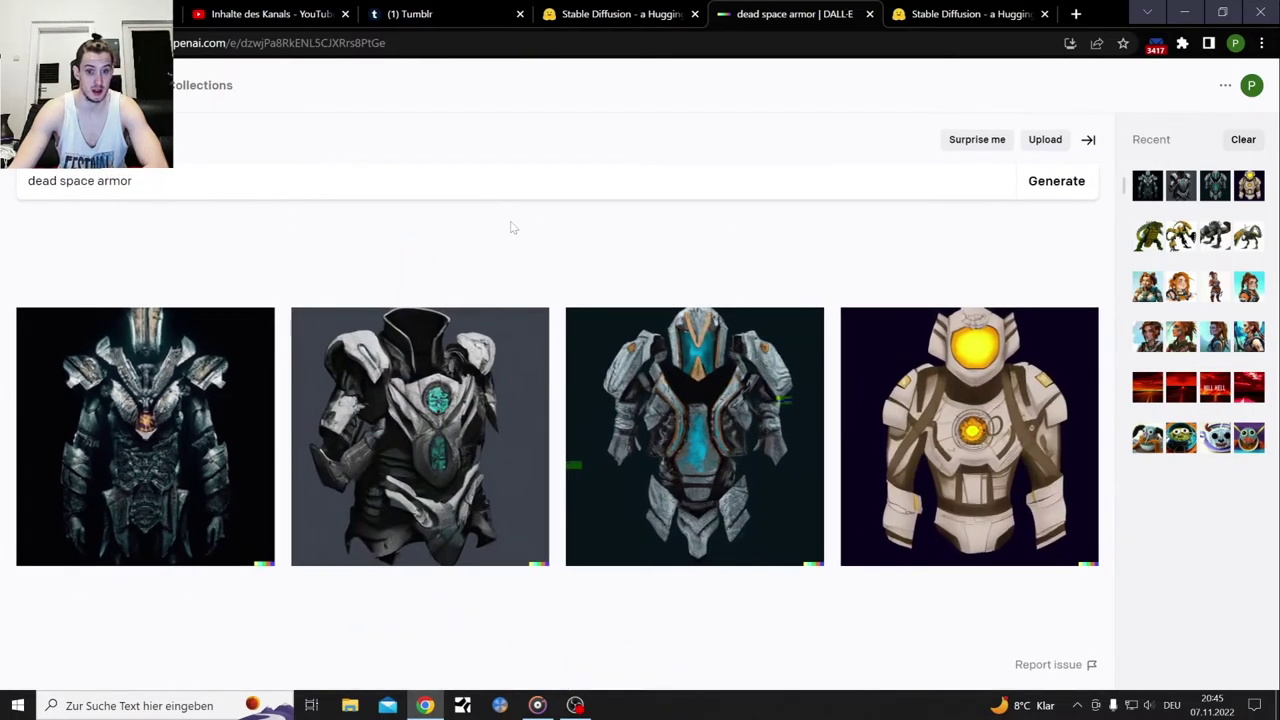
click(975, 14)
Compare the four Stable Diffusion 'dead space armor' images enlarged, flipping back to the second
scroll(1014, 285, down, 3)
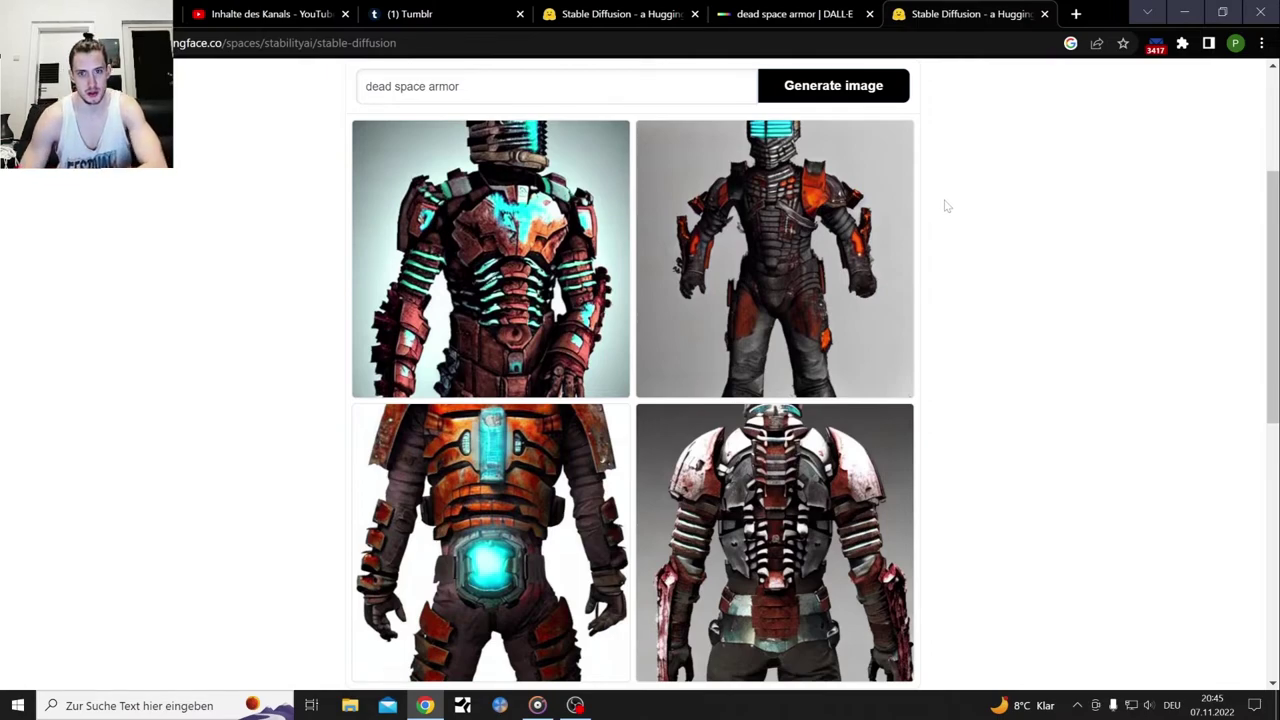
click(598, 322)
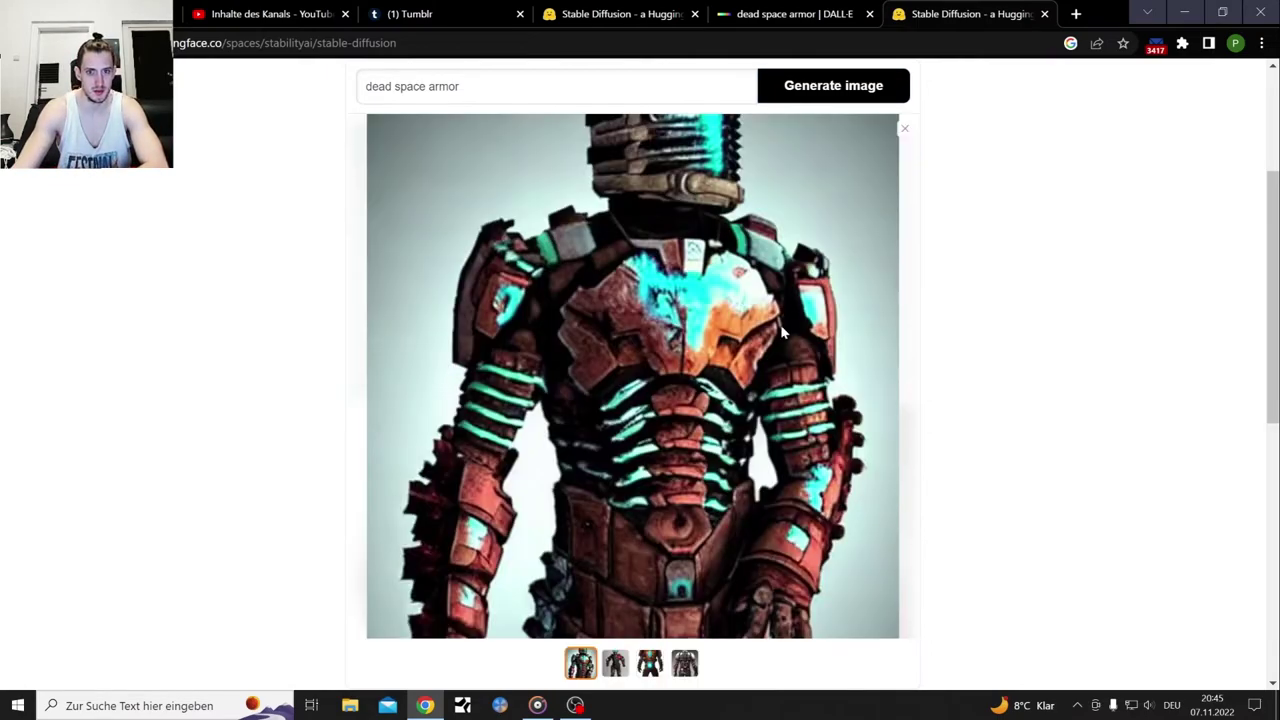
click(615, 663)
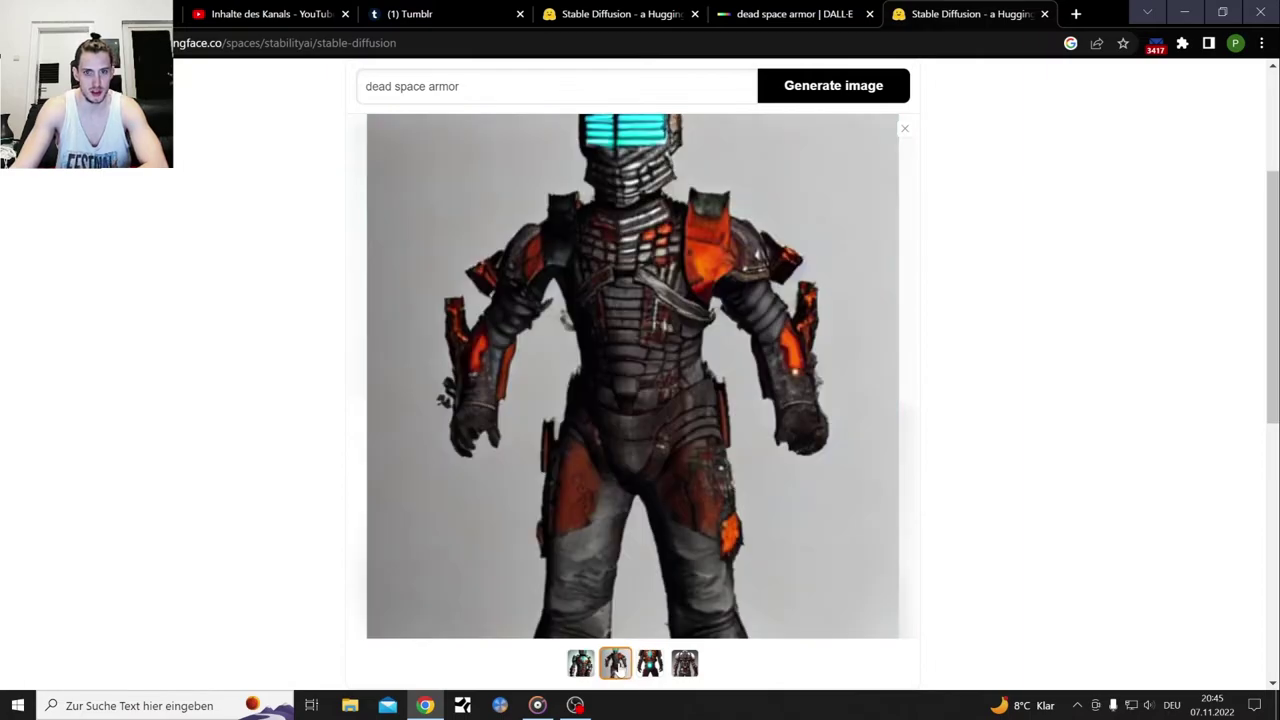
click(650, 665)
click(685, 665)
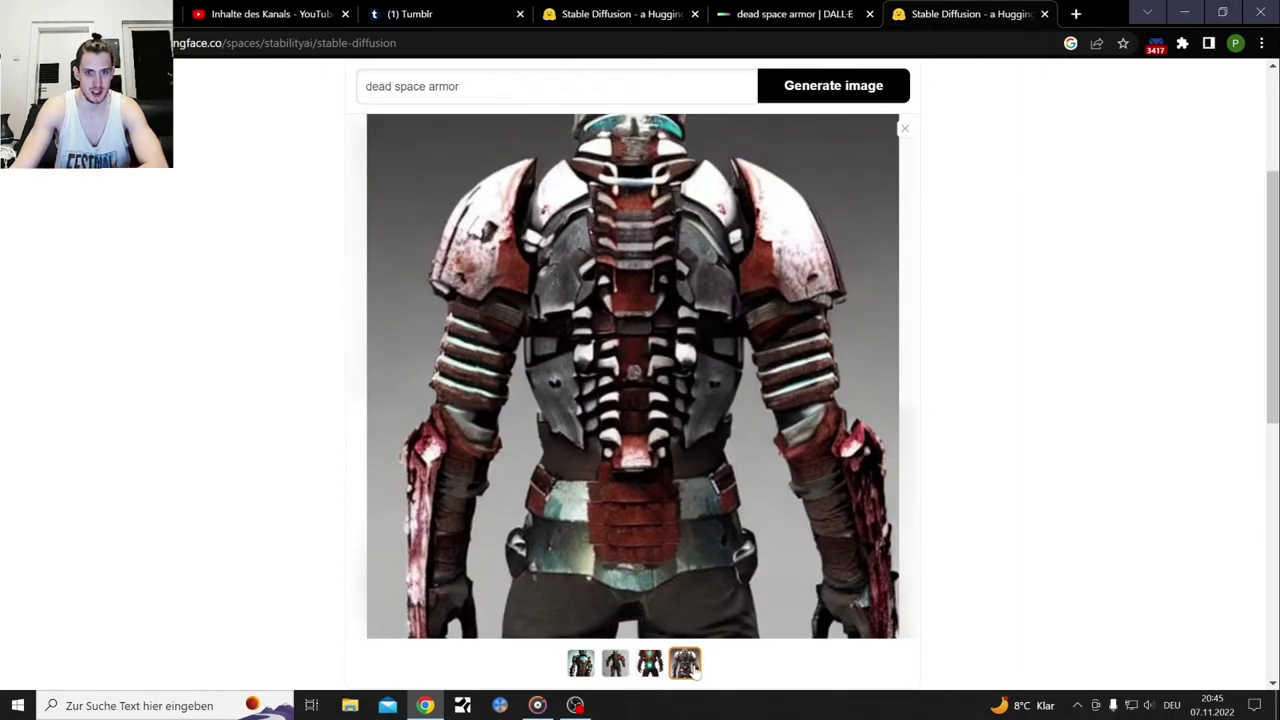
click(650, 663)
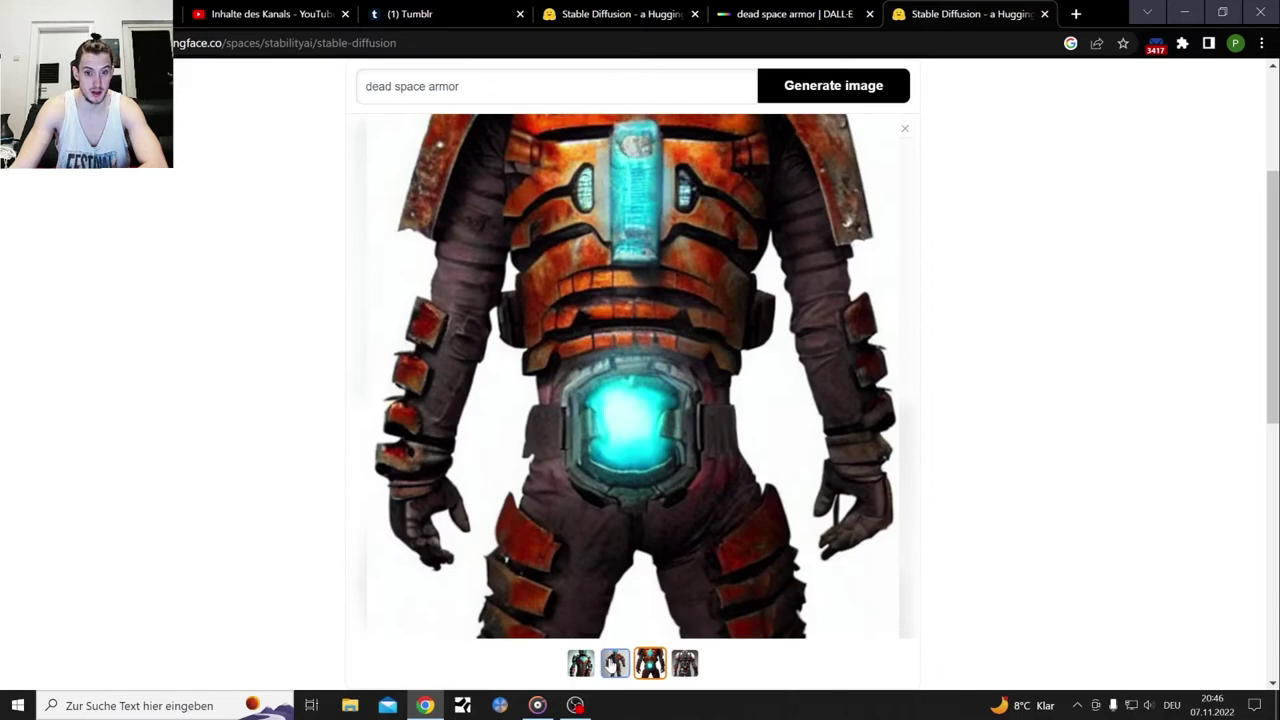
click(615, 663)
Leave the armor image, go back to Google, and reopen the Stable Diffusion demo
click(581, 664)
key(alt+Left)
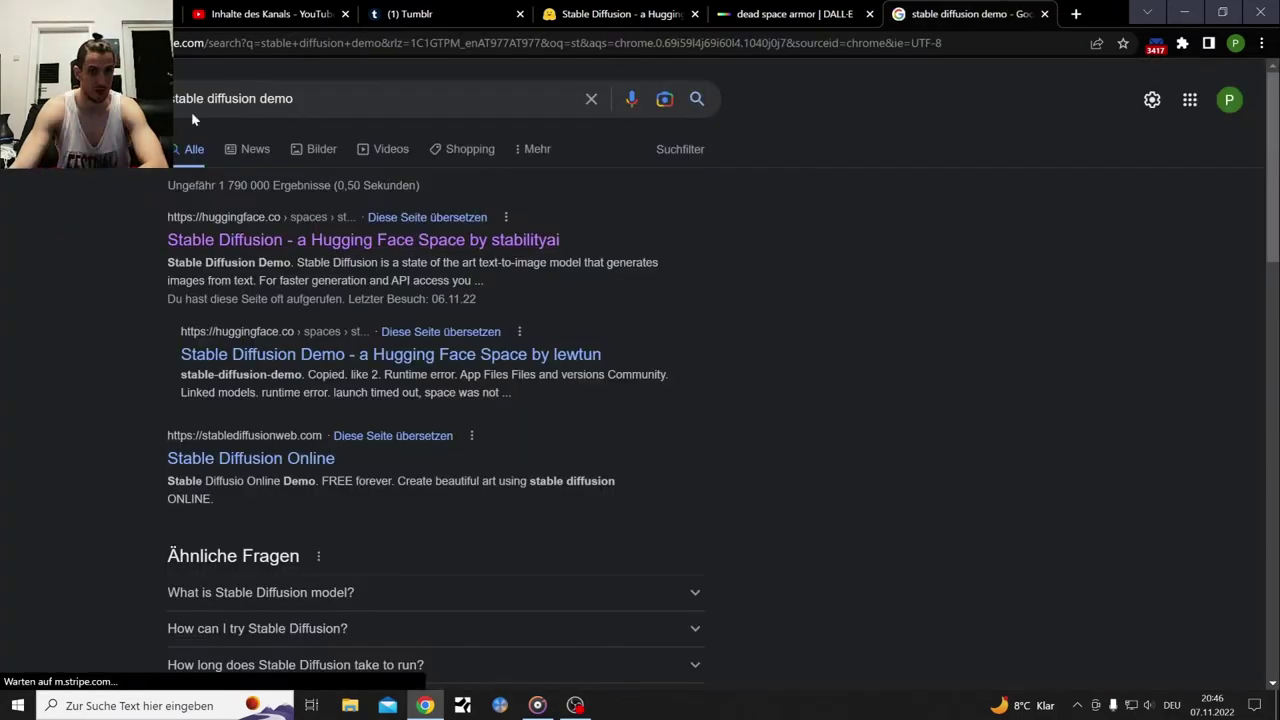
click(545, 242)
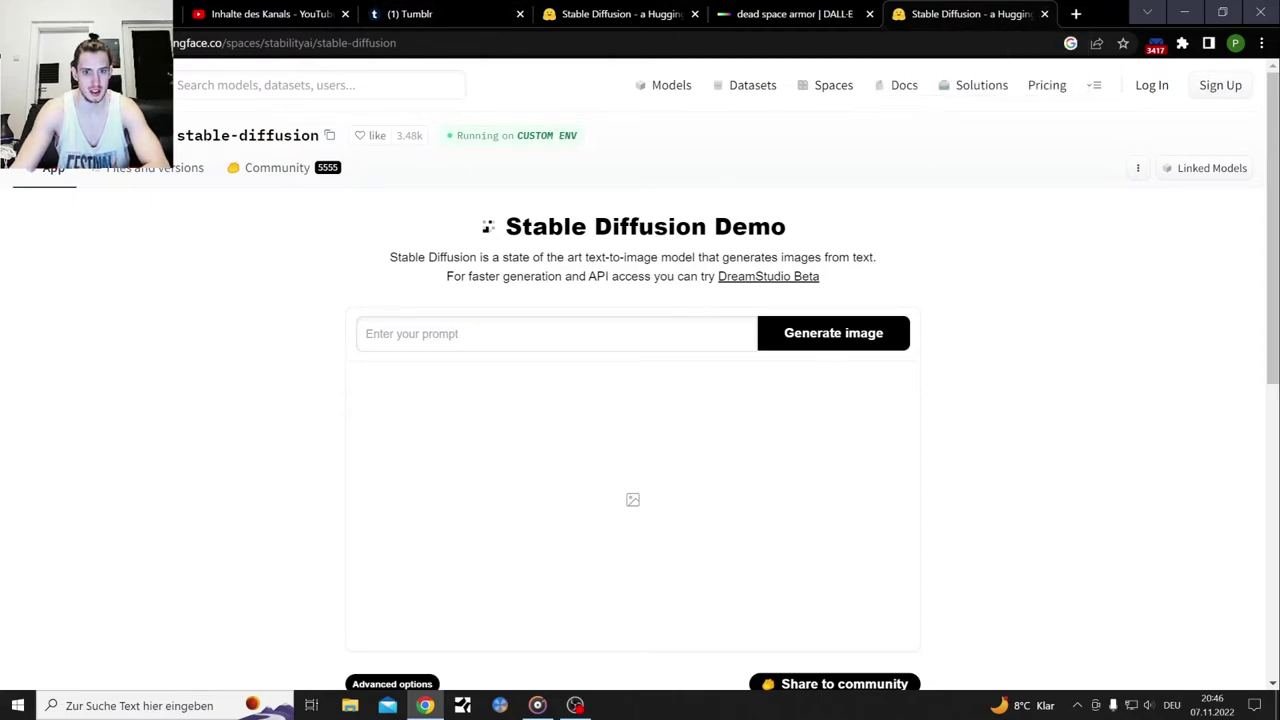
Enter 'backlevers Calisthenics' as the prompt, copy it, and start generating images
click(696, 333)
text(backlevers Cal)
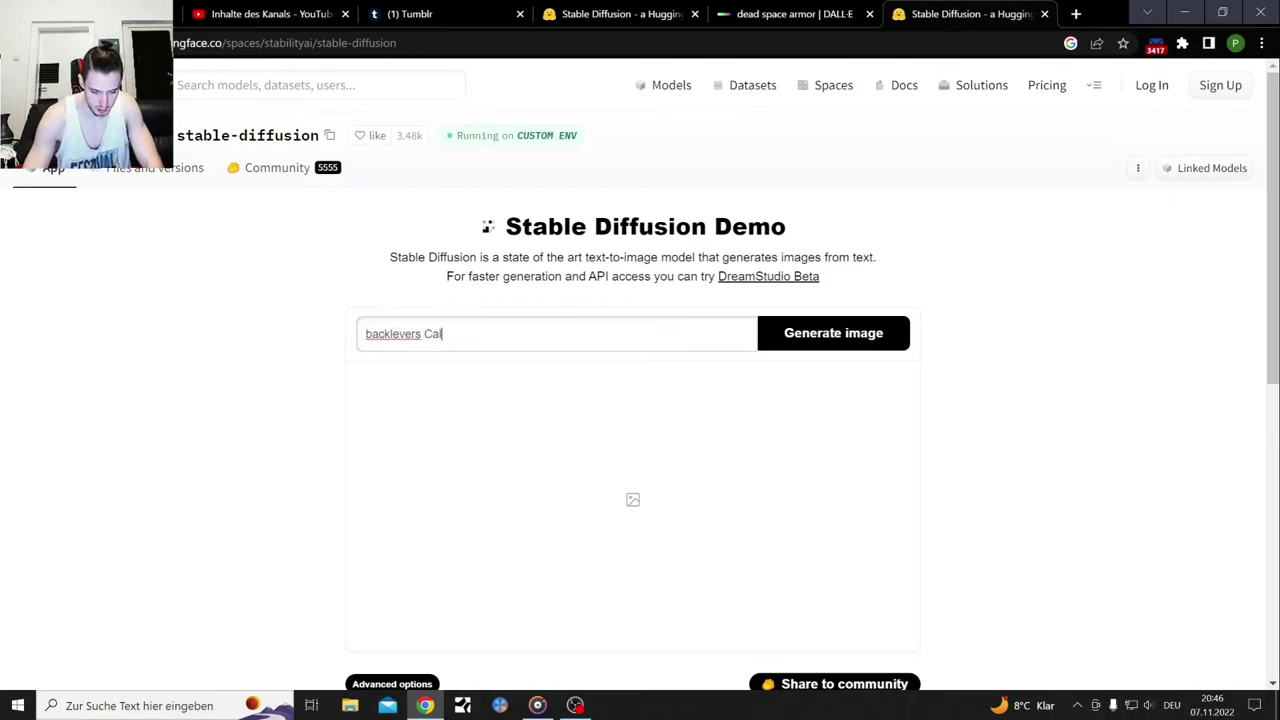
text(isthenics)
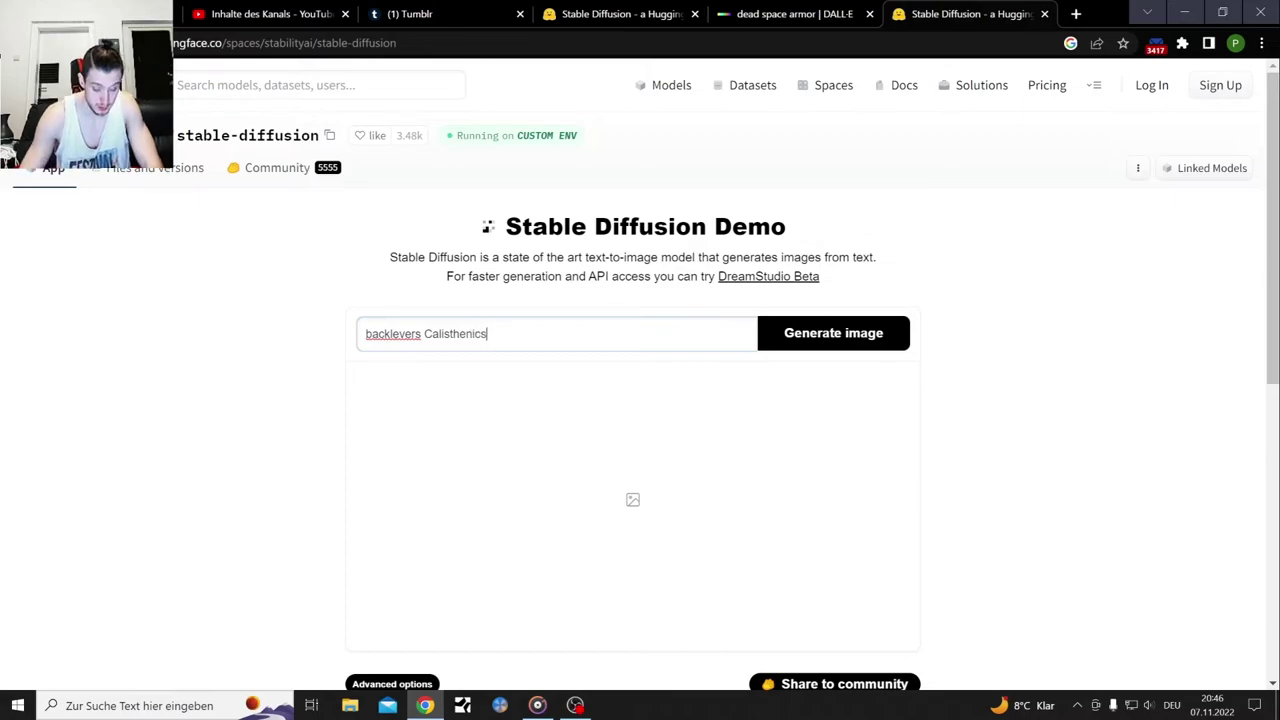
drag(490, 334, 335, 347)
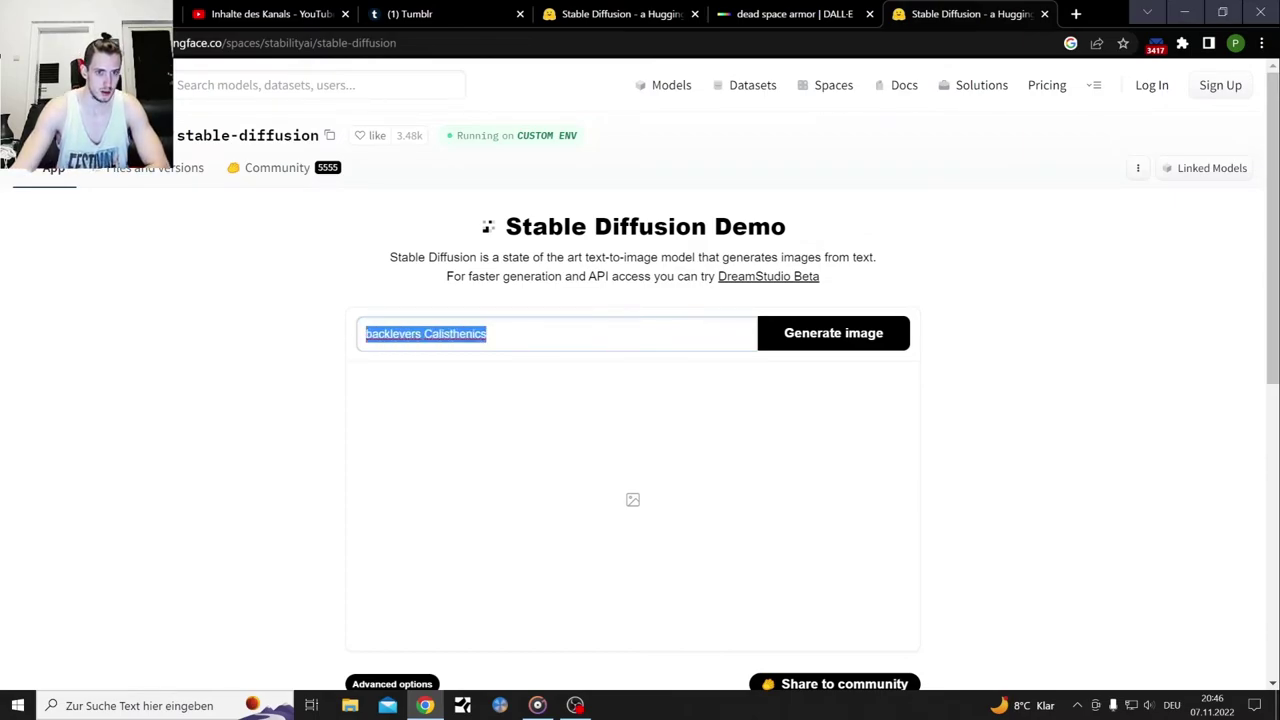
right_click(391, 334)
click(425, 394)
click(823, 334)
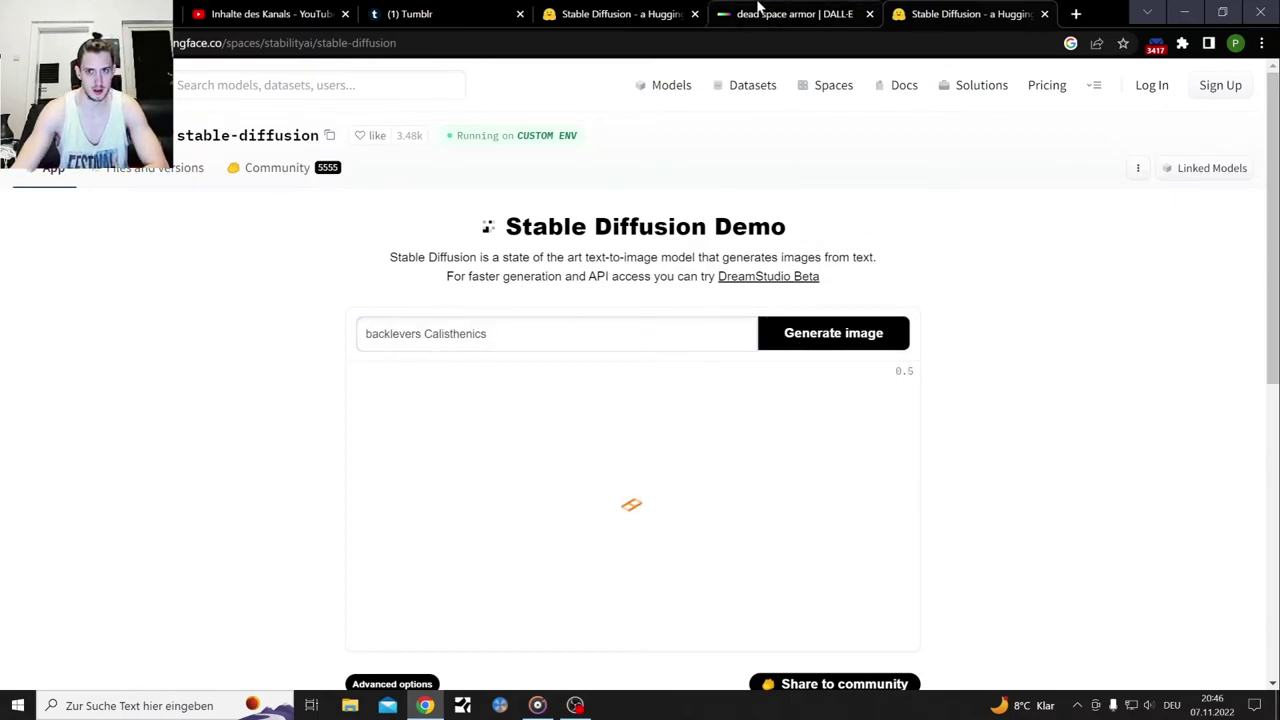
Replace DALL·E's prompt with 'backlevers Calisthenics', generate, and remove the accidental bookmark
click(760, 8)
key(ctrl+a)
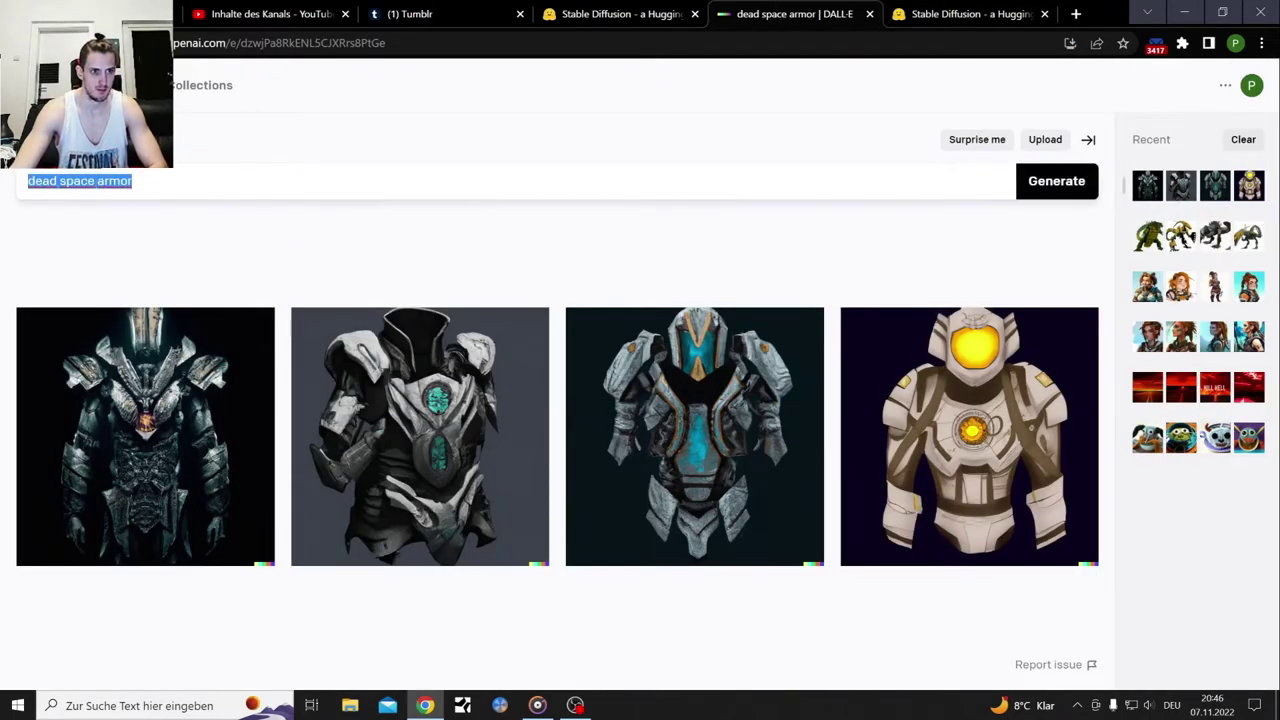
key(BackSpace)
key(ctrl+v)
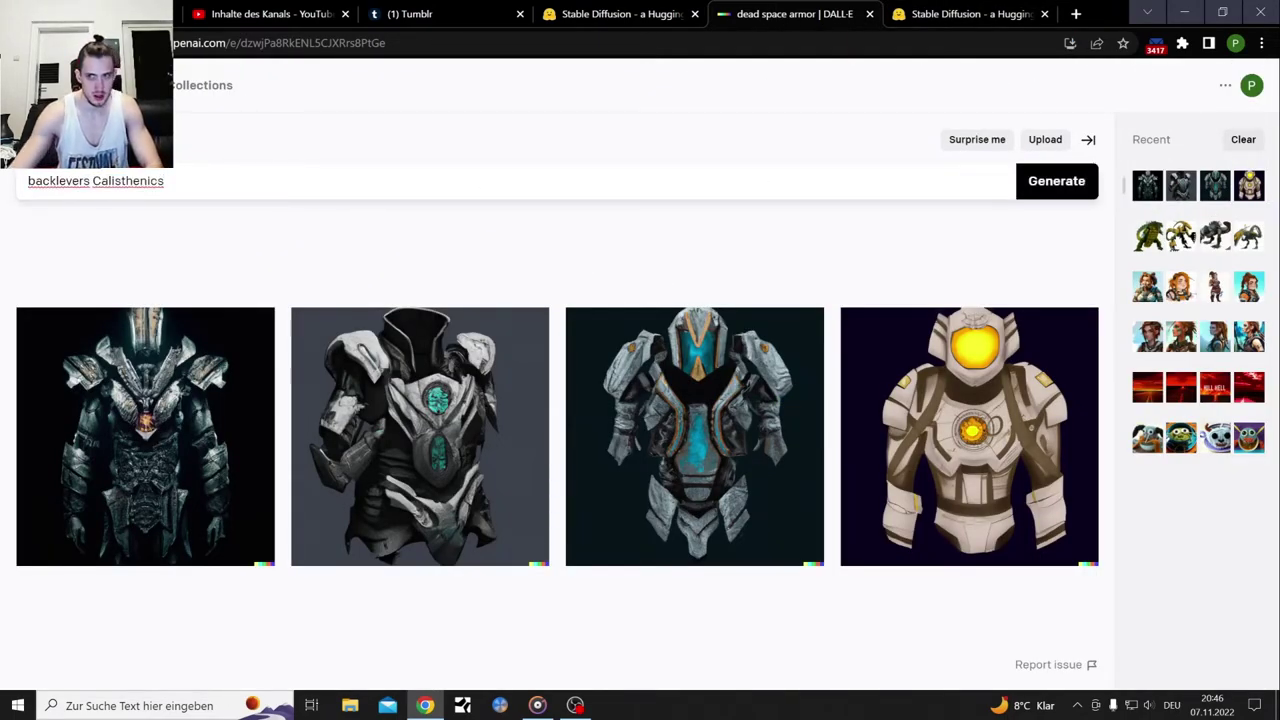
click(1080, 189)
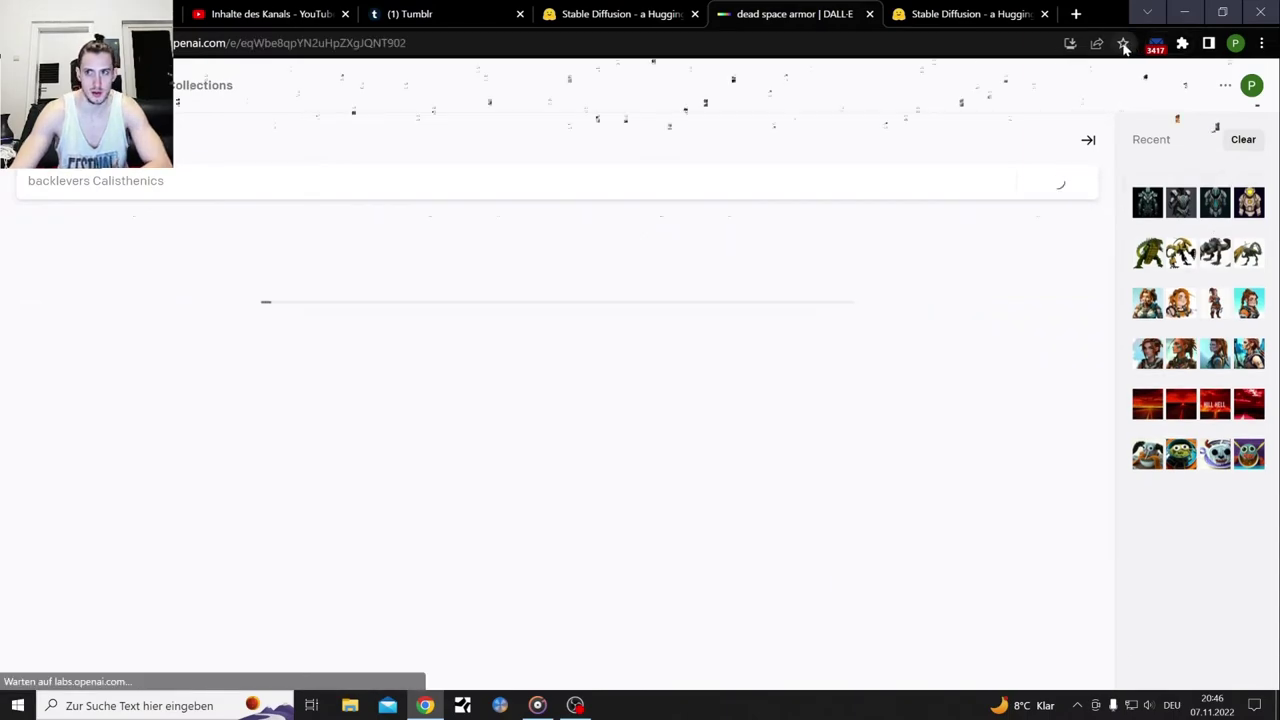
click(1124, 45)
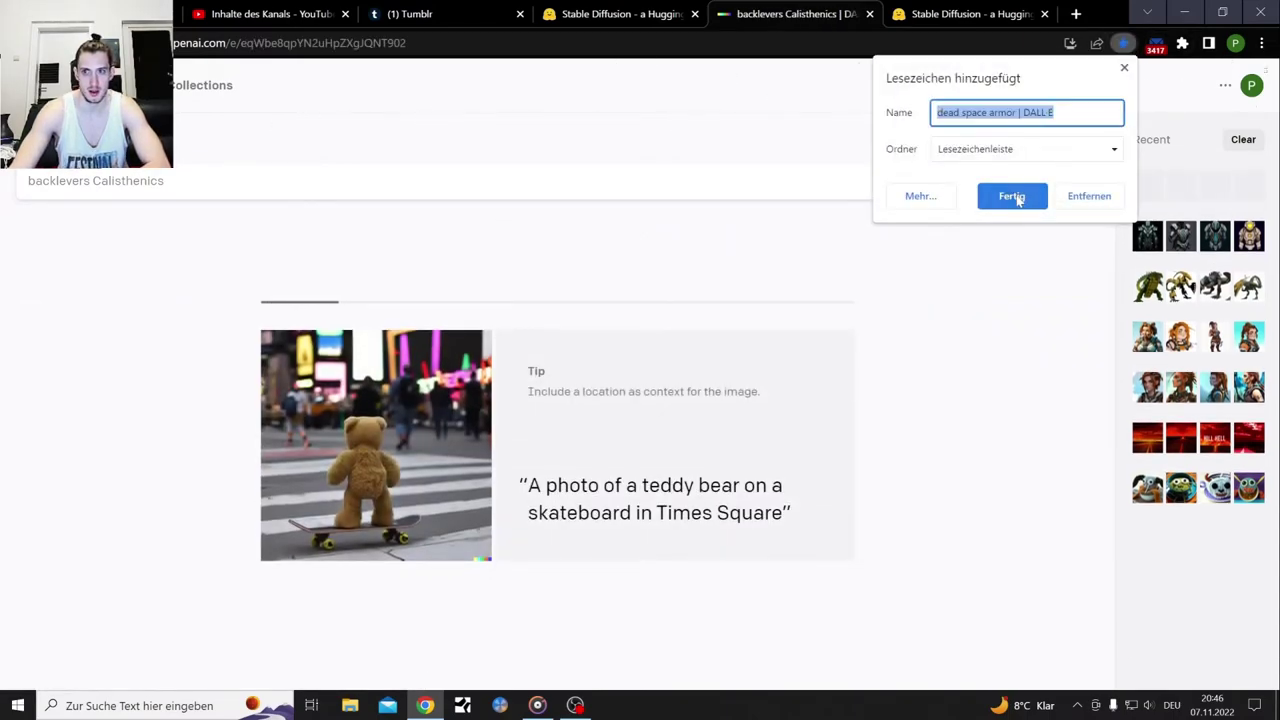
click(1087, 197)
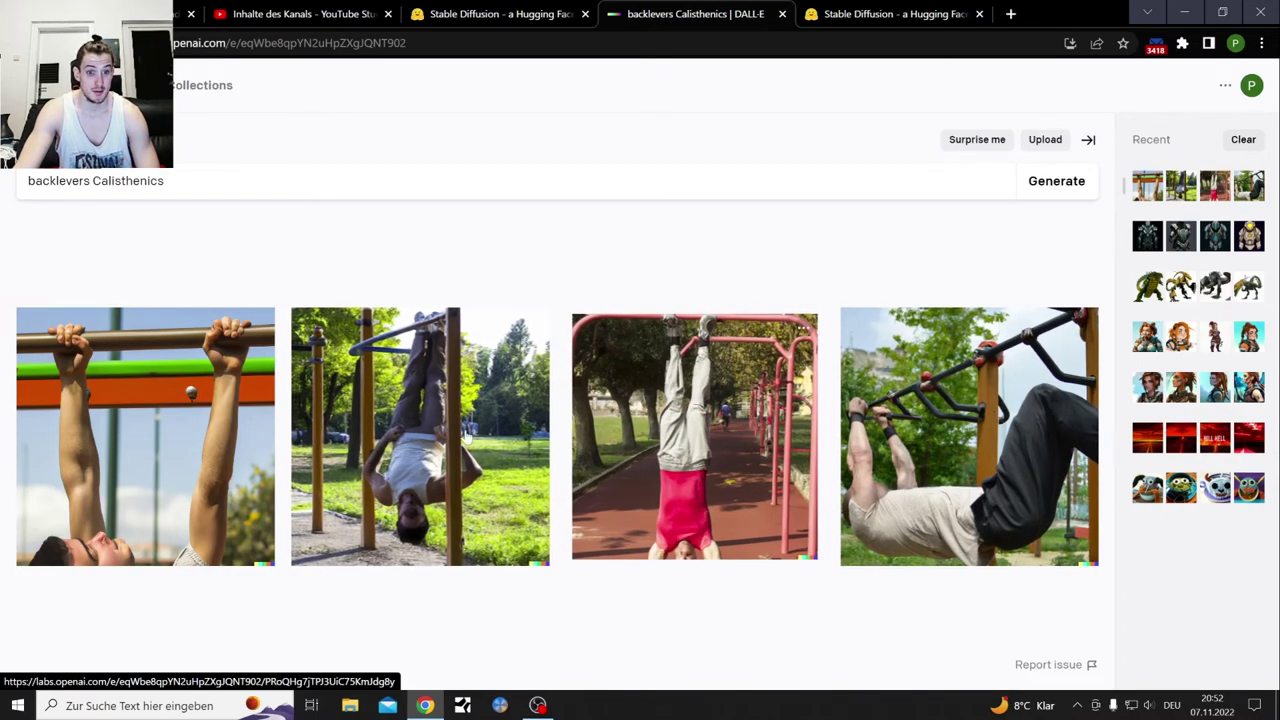
View a backlever image, then browse the four Stable Diffusion Deathclaw results
click(420, 437)
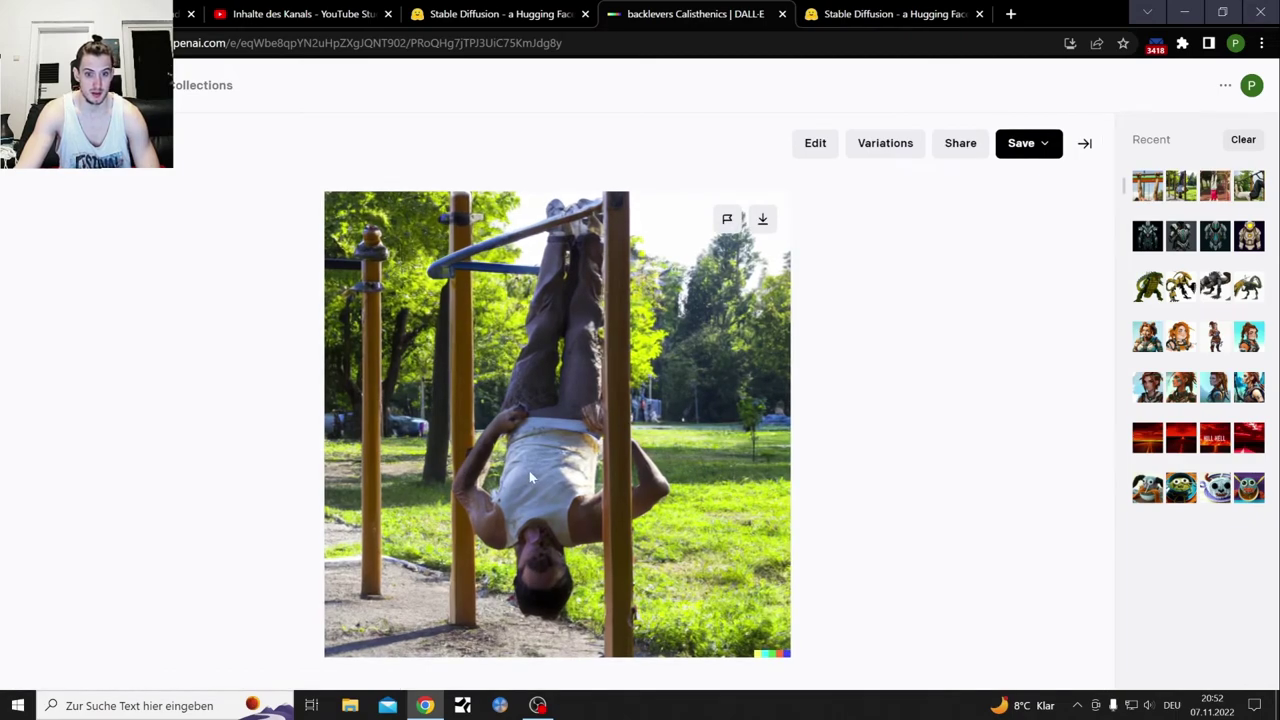
key(Escape)
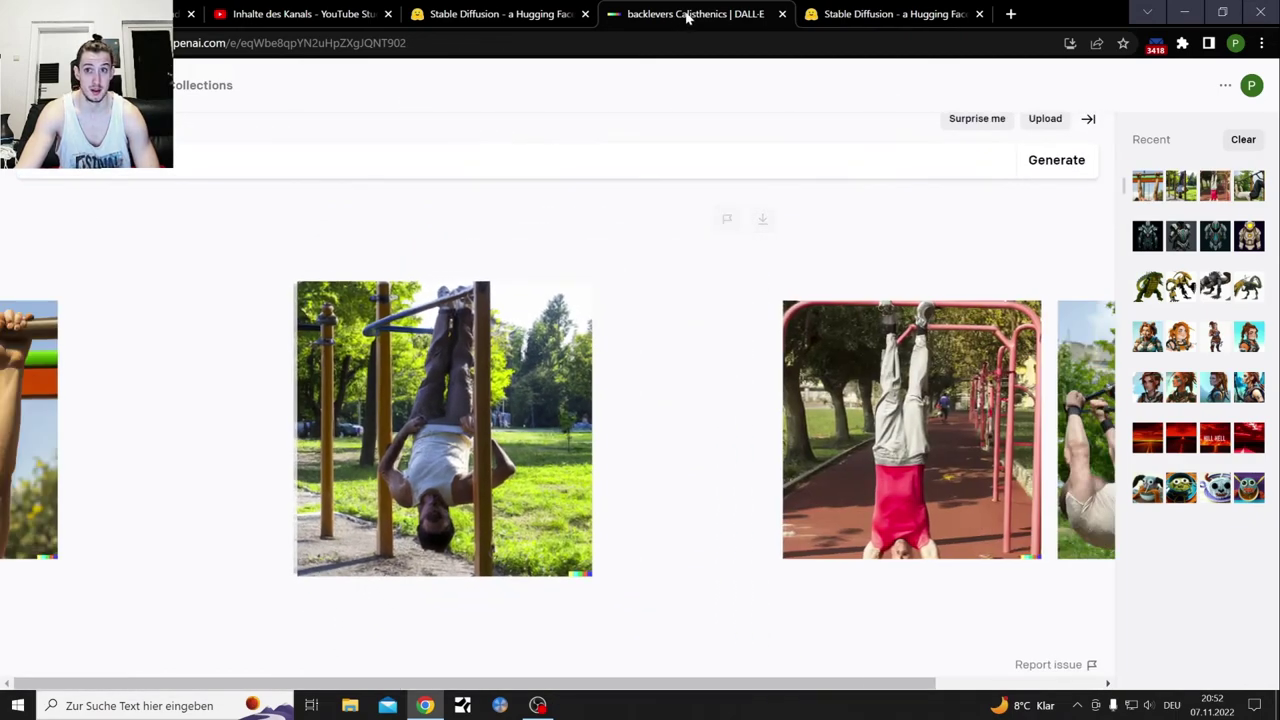
key(ctrl+Tab)
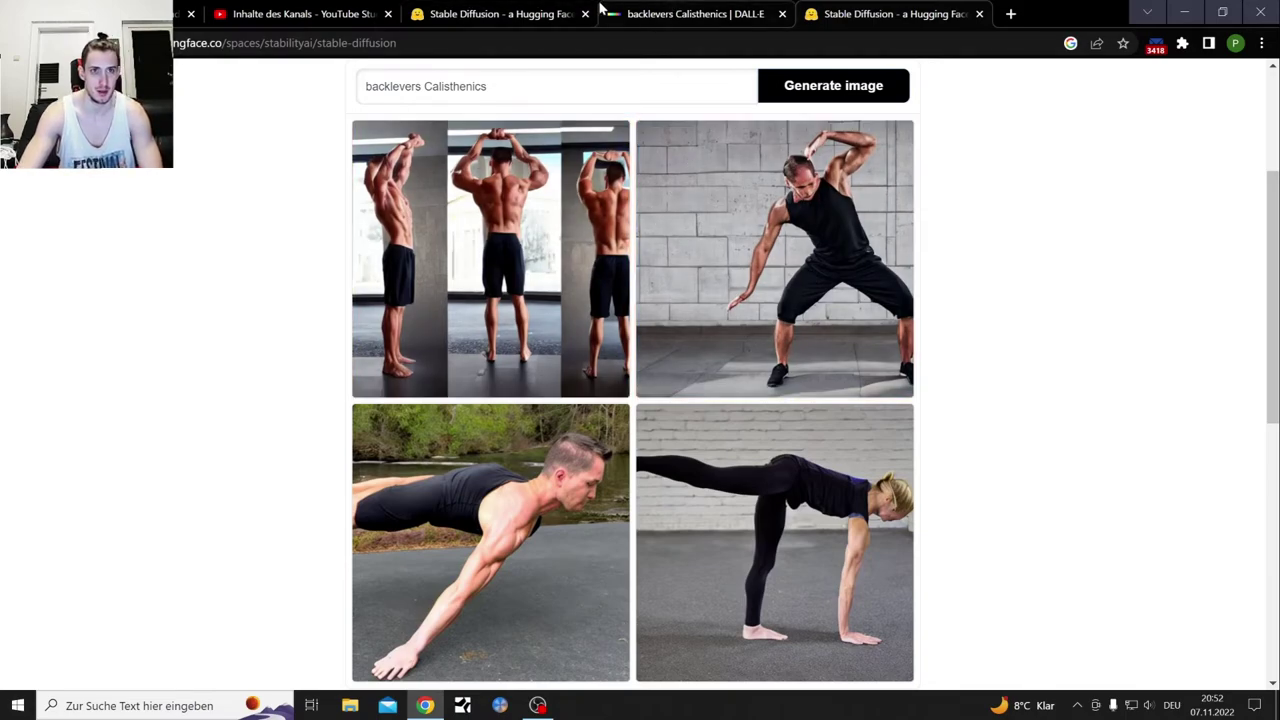
click(502, 8)
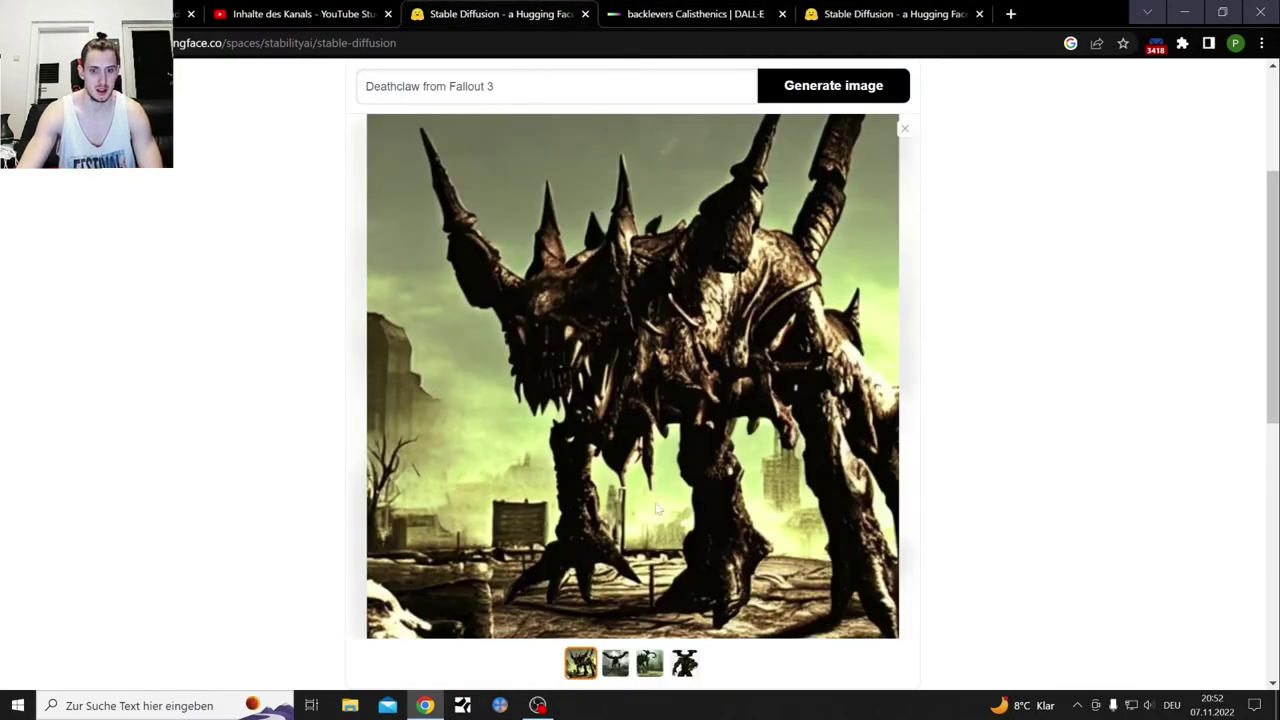
click(615, 663)
click(649, 663)
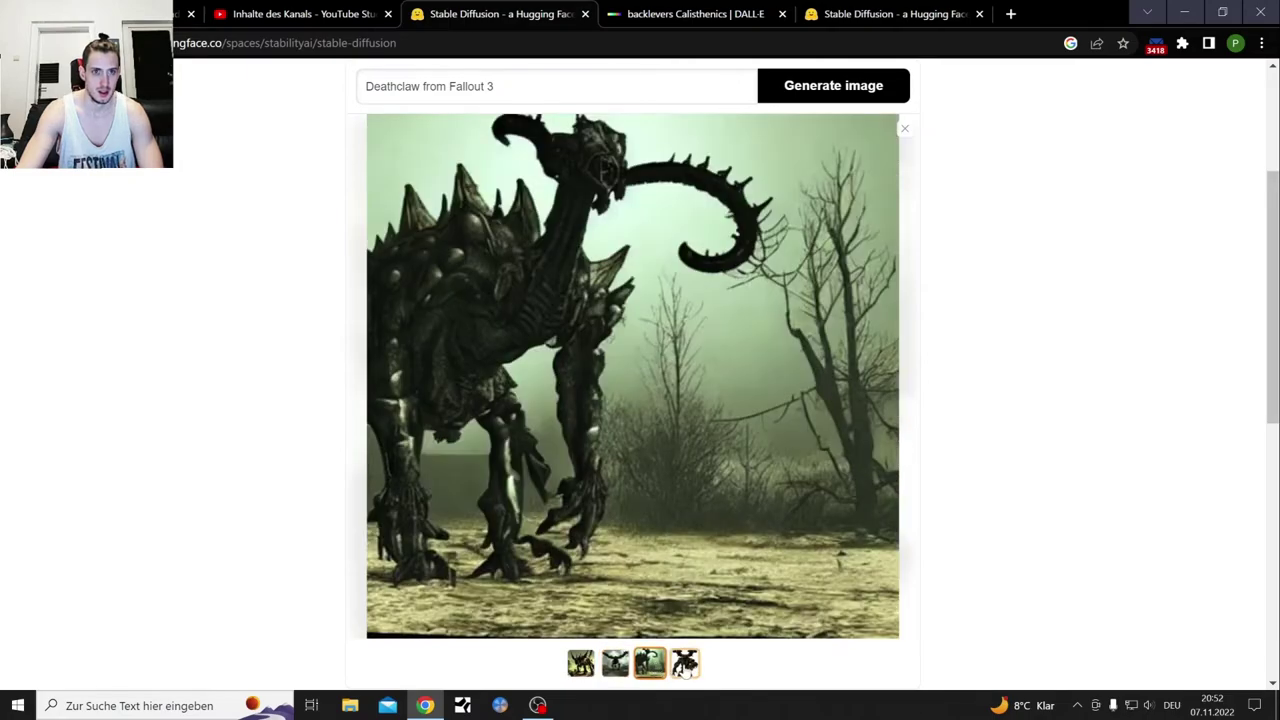
click(685, 663)
click(580, 663)
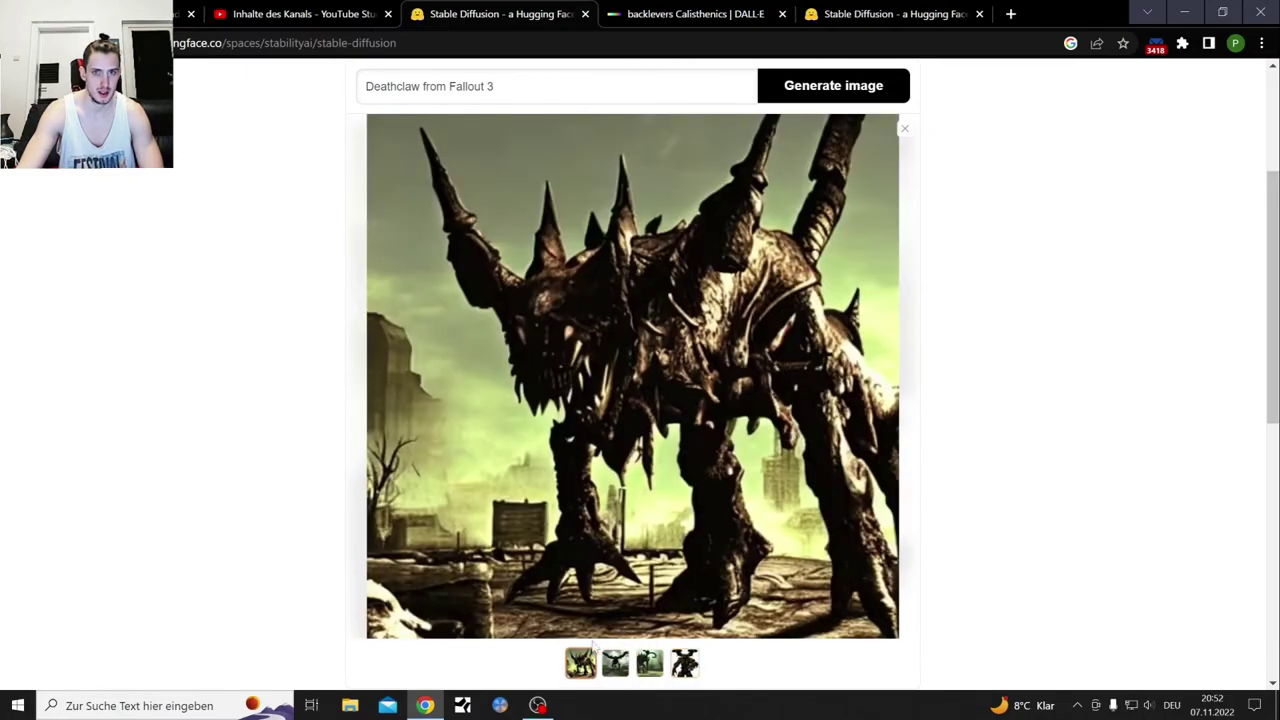
Back in DALL·E, clear the backlevers prompt and begin typing 'downwords'
click(680, 12)
triple_click(95, 180)
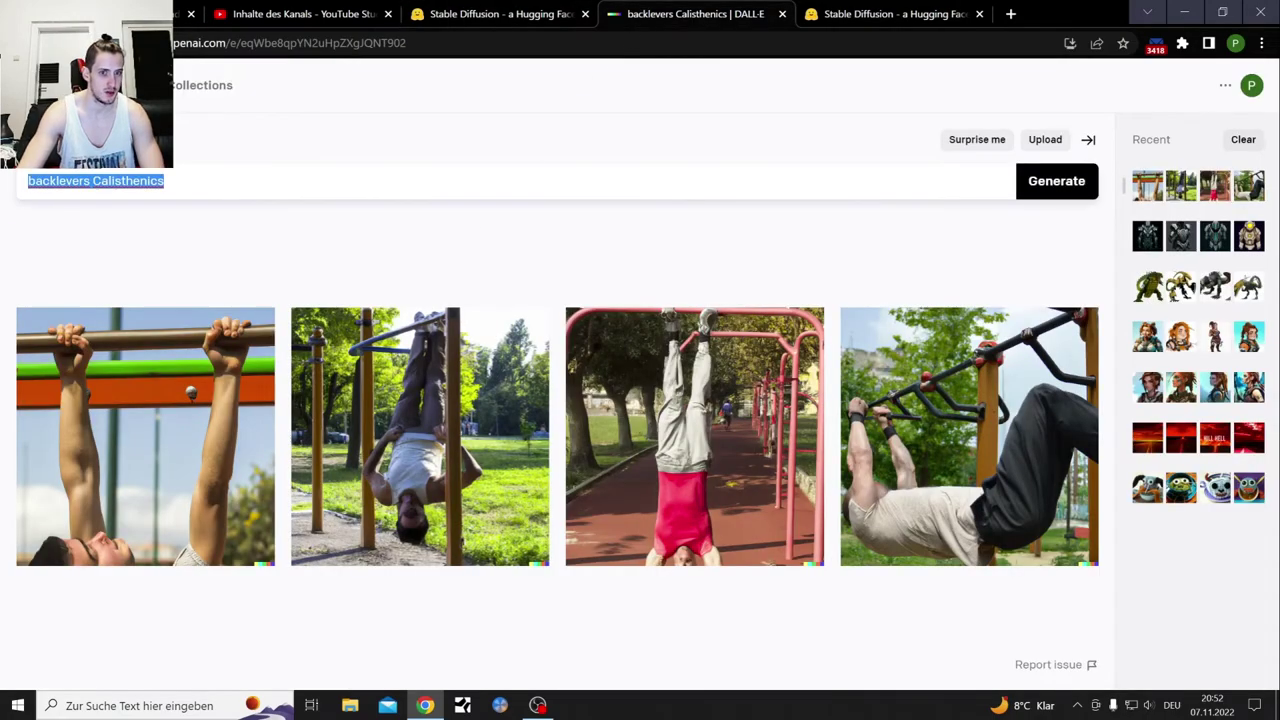
key(BackSpace)
text(downwords)
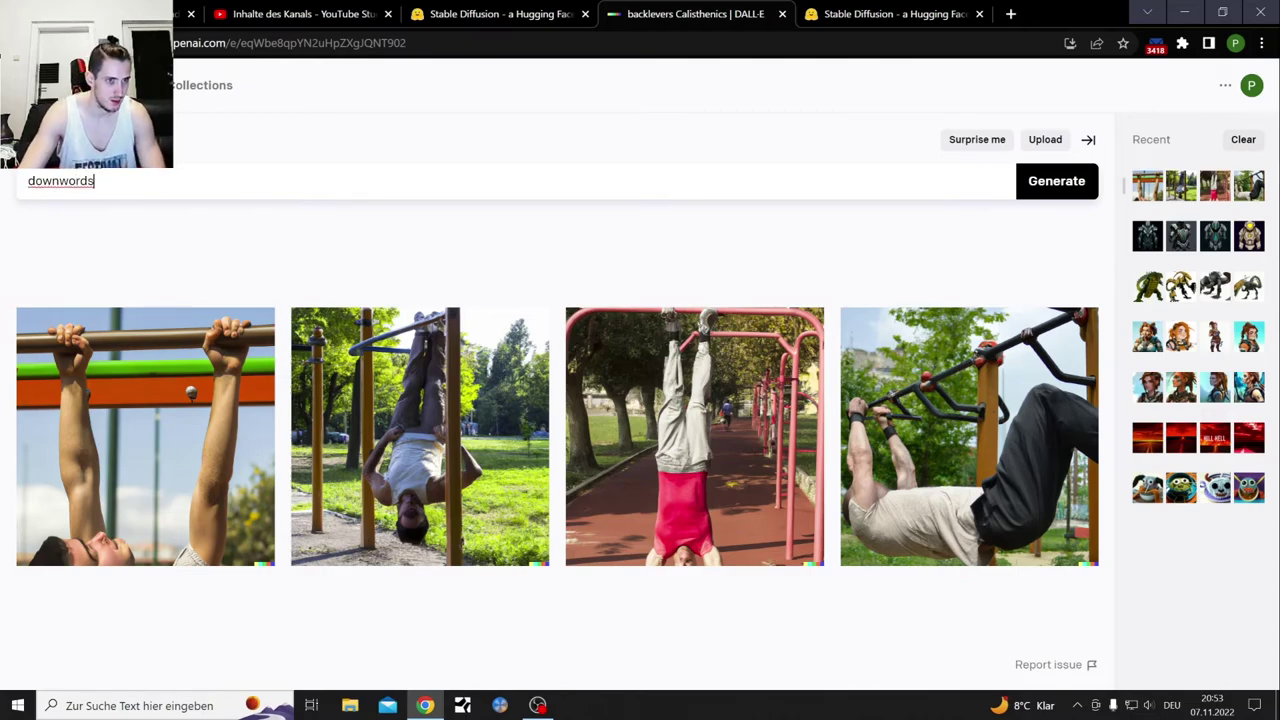
Search Google in a new tab for 'downwards', refined to 'downwards facing dog'
click(1011, 14)
text(downwoa)
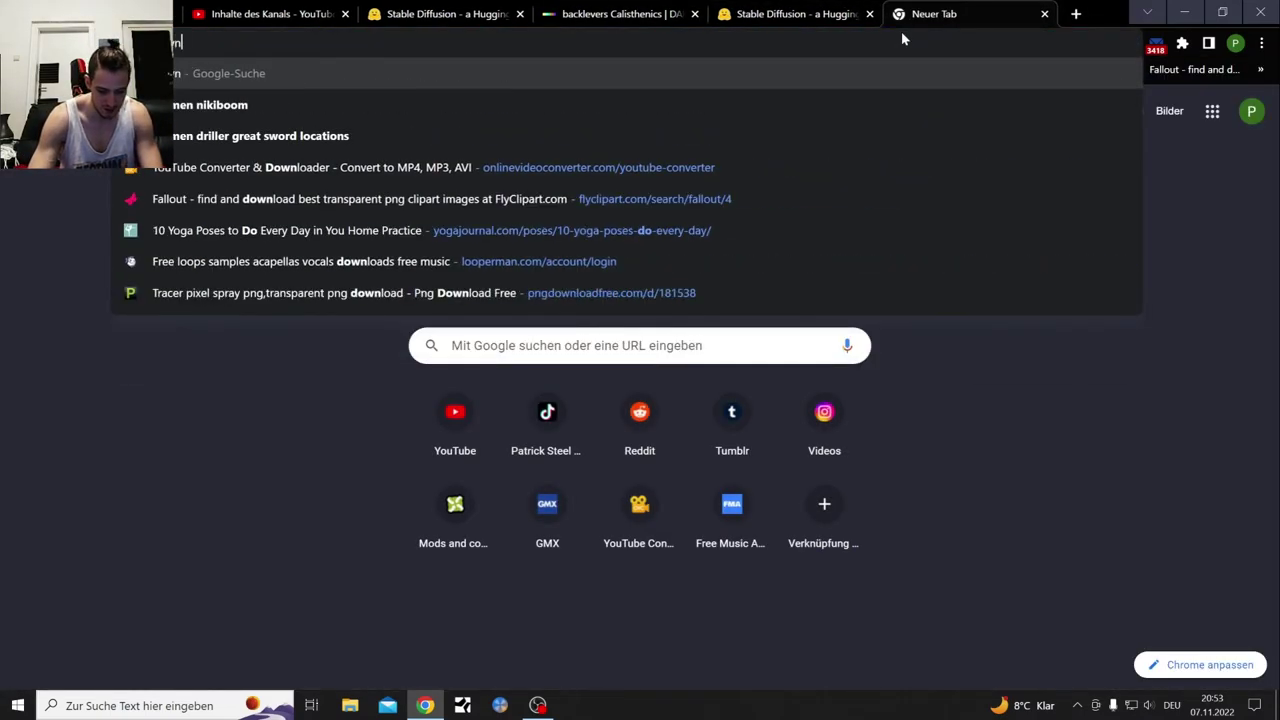
text(rds)
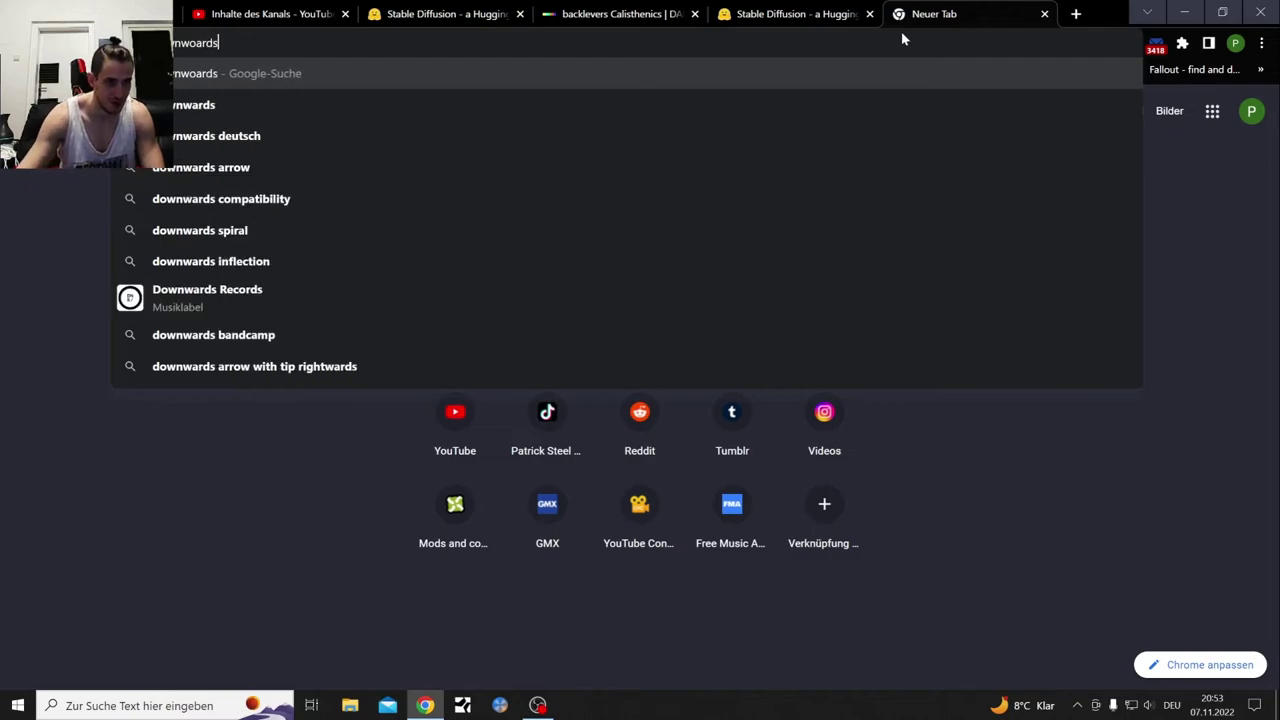
click(451, 112)
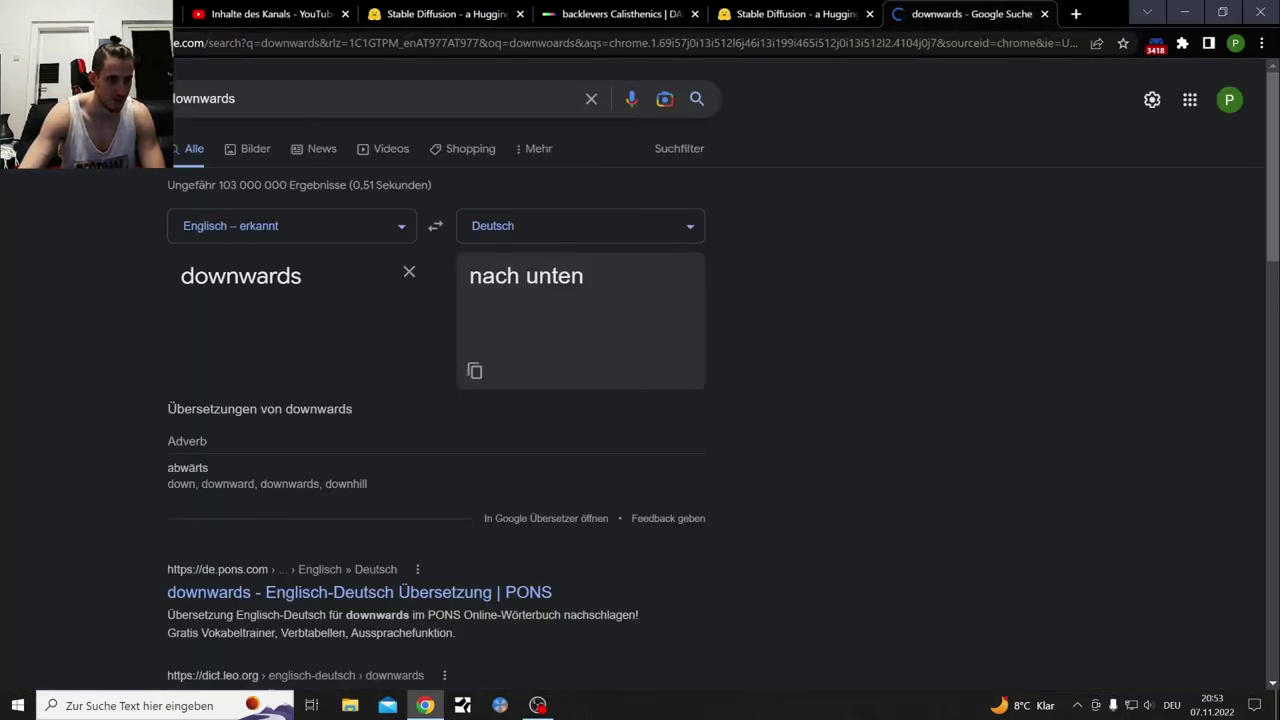
click(423, 98)
text(fa)
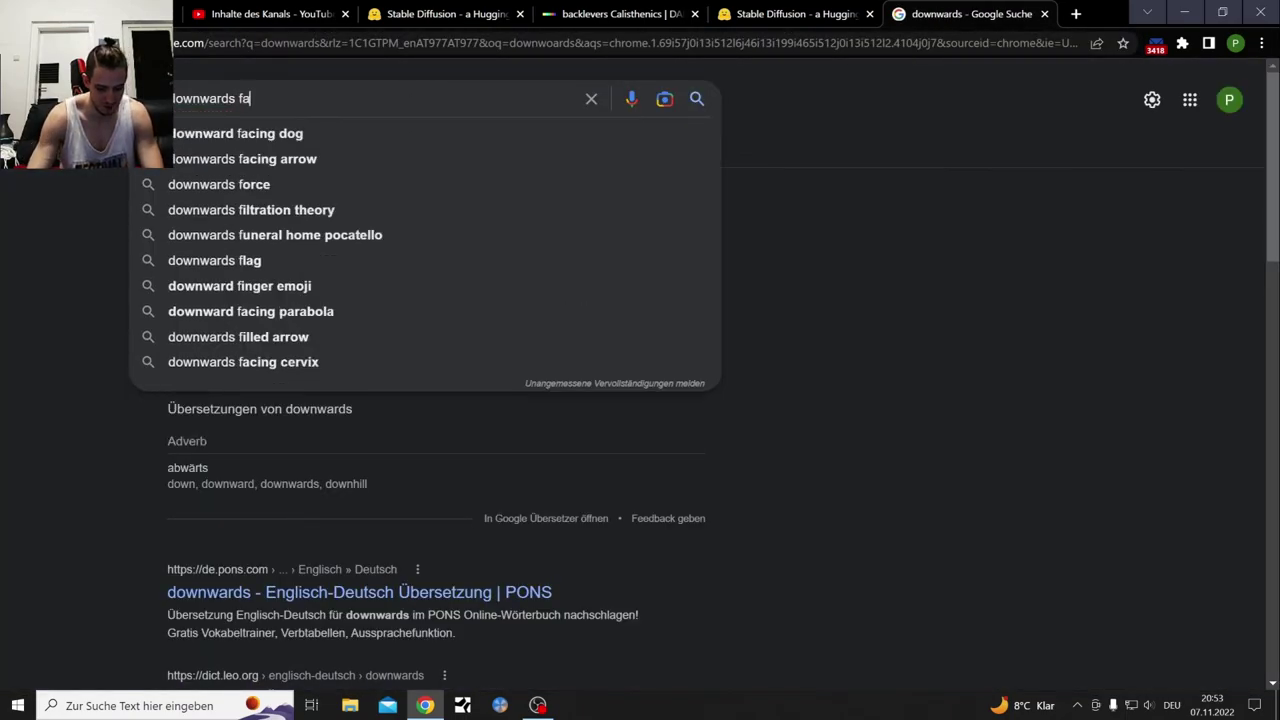
text(cing dog)
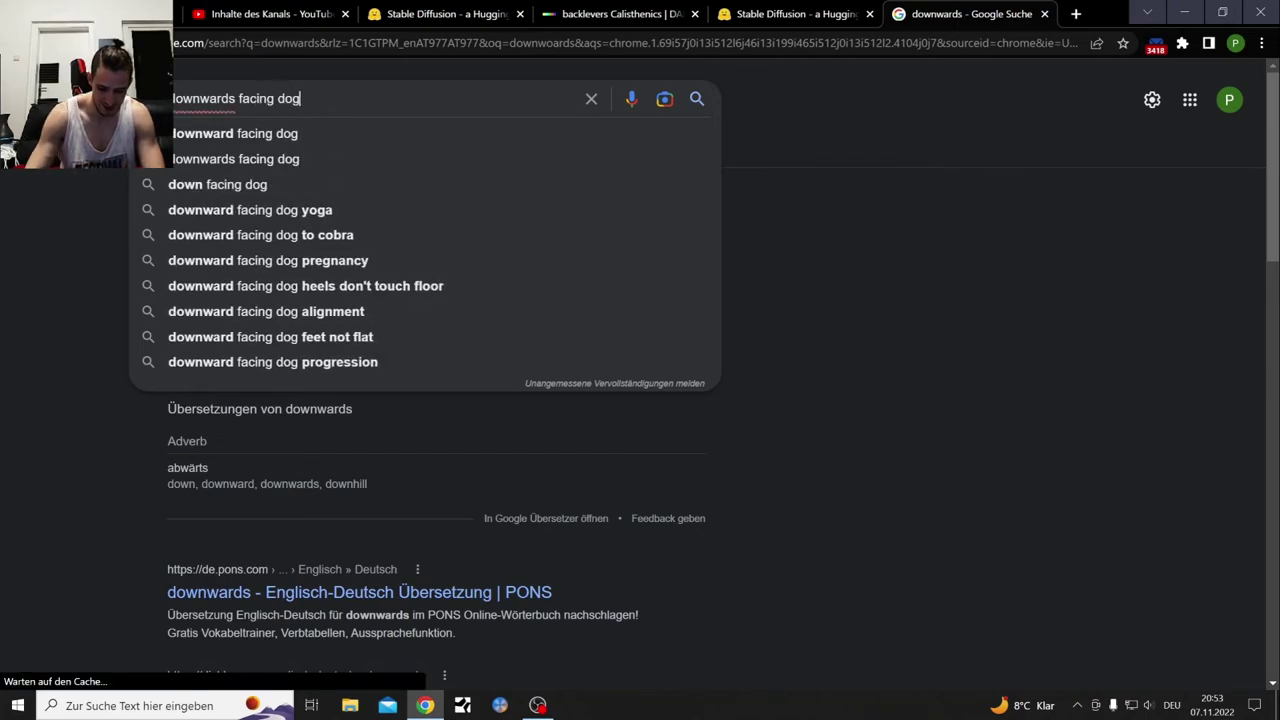
key(Return)
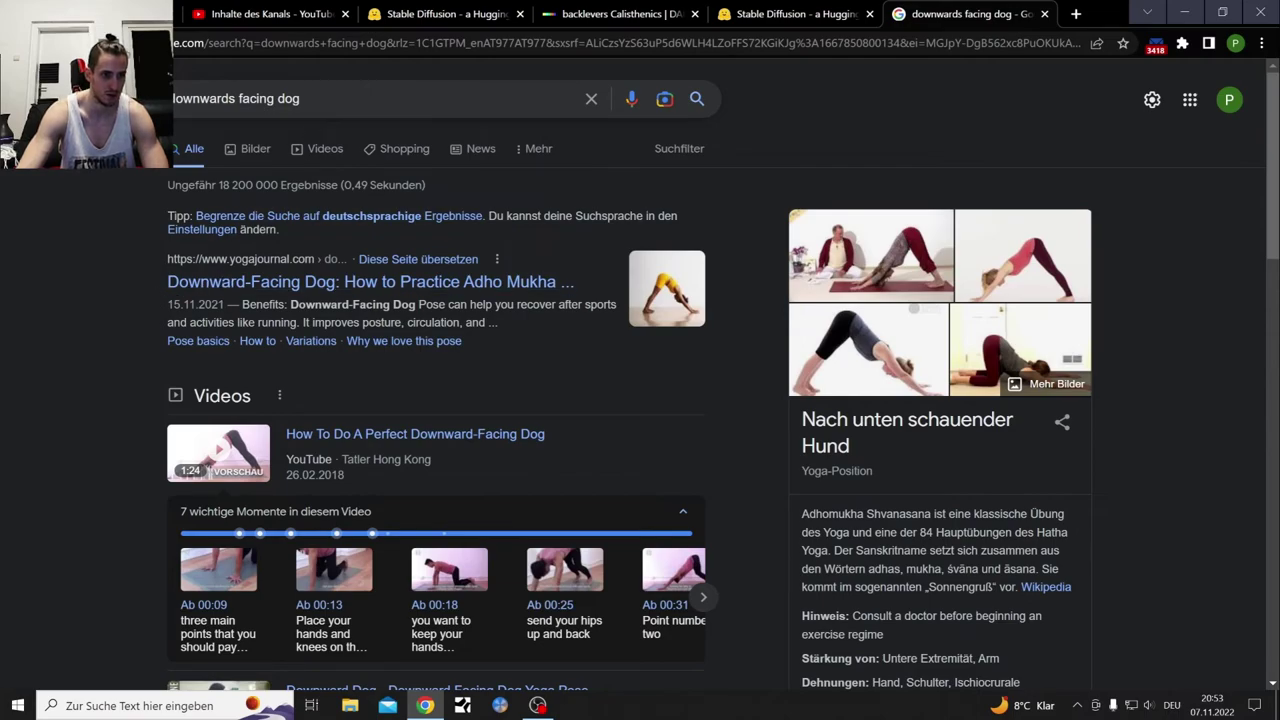
Copy the 'downwards facing dog' search phrase with Kopieren
triple_click(150, 98)
right_click(242, 98)
click(300, 155)
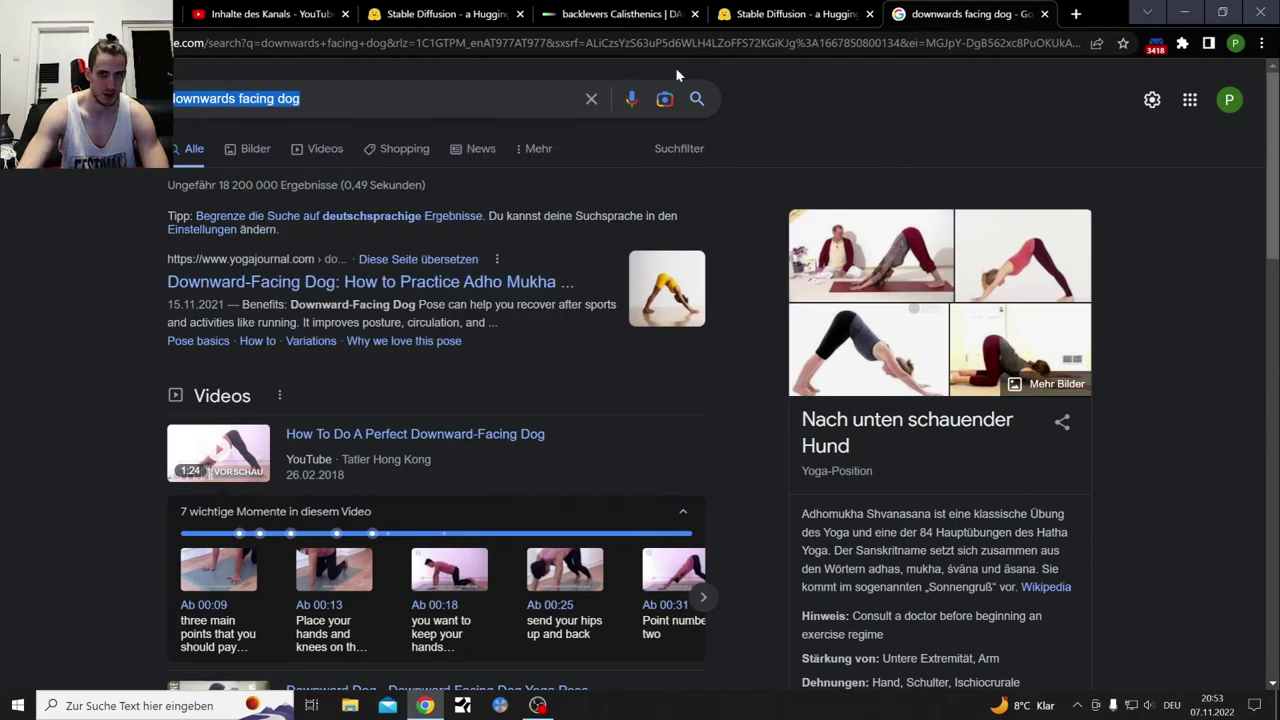
click(812, 15)
Replace DALL·E's prompt with 'downwards facing dog yoga' and generate images
click(620, 14)
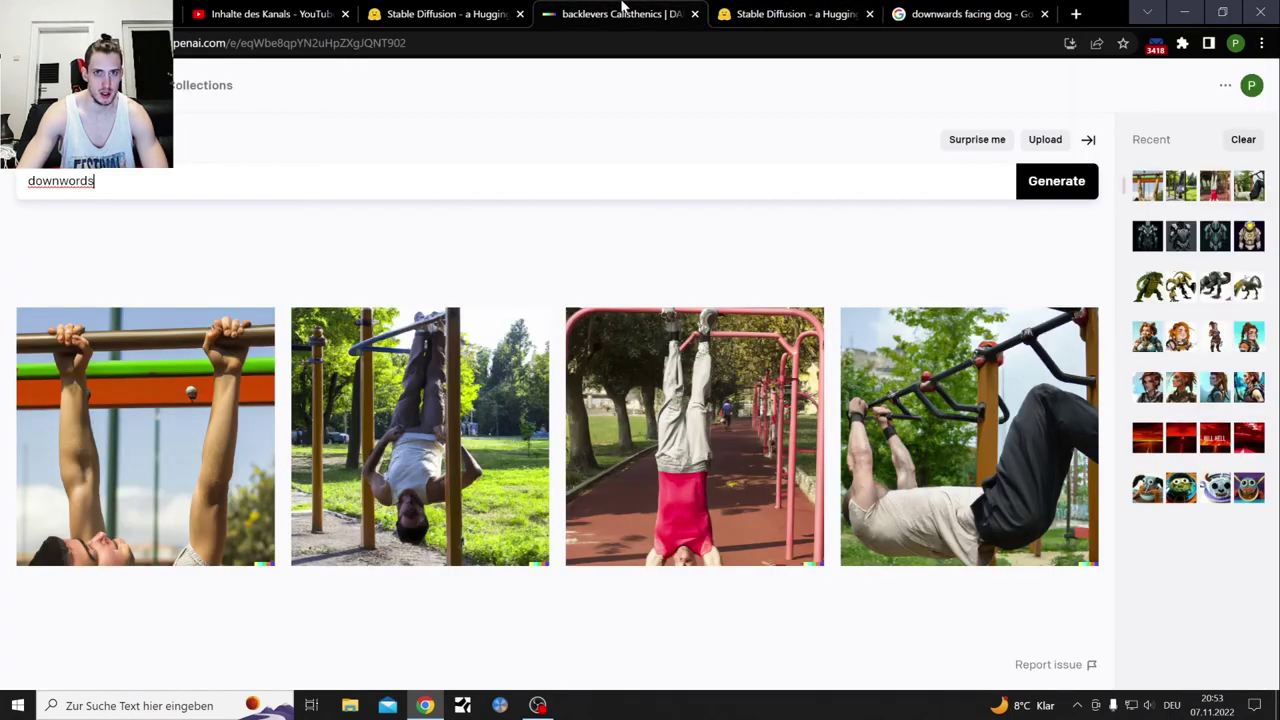
key(BackSpace)
key(ctrl+v)
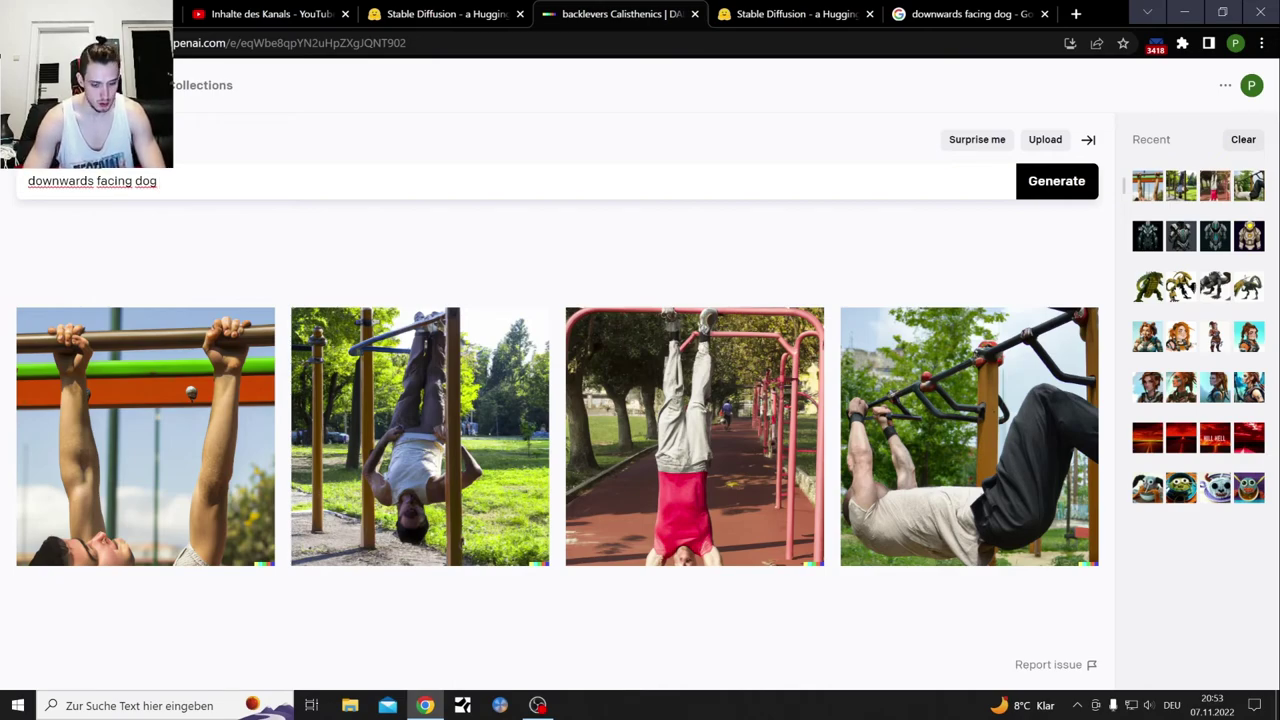
text(yoga)
key(Return)
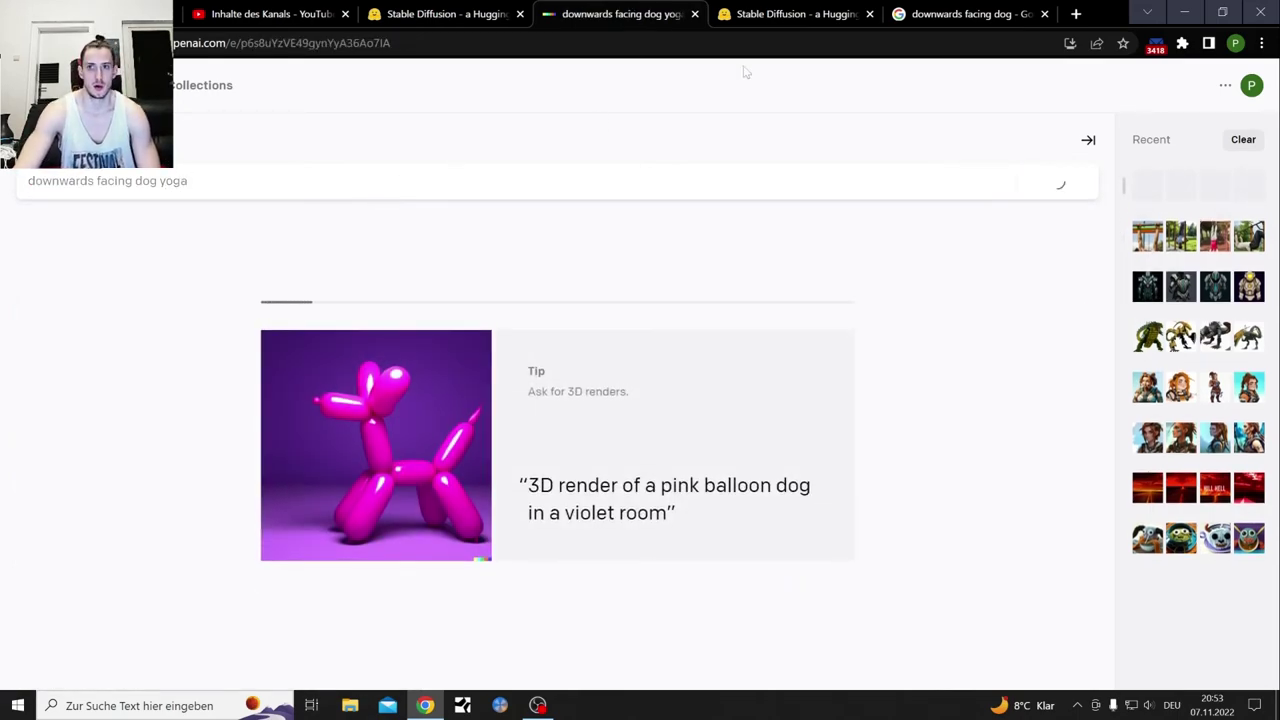
Check Google Images for downwards facing dog, then close the Google and duplicate Stable Diffusion tabs
click(930, 14)
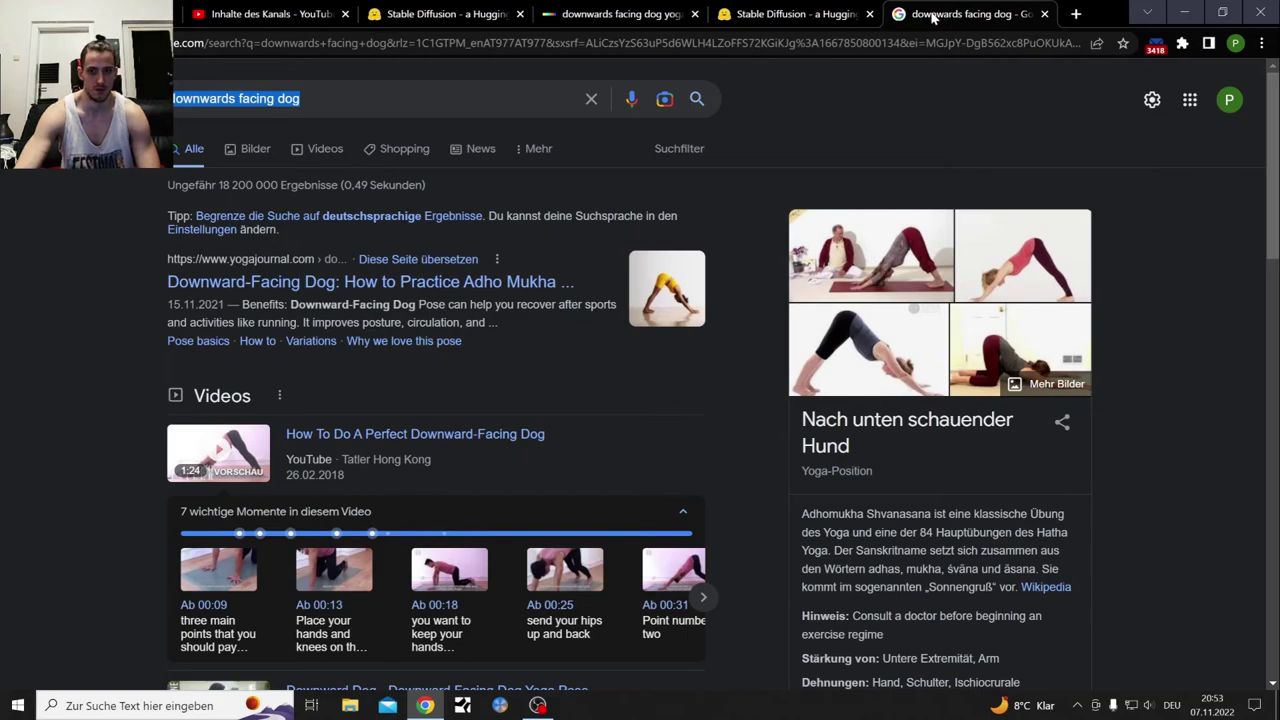
click(871, 326)
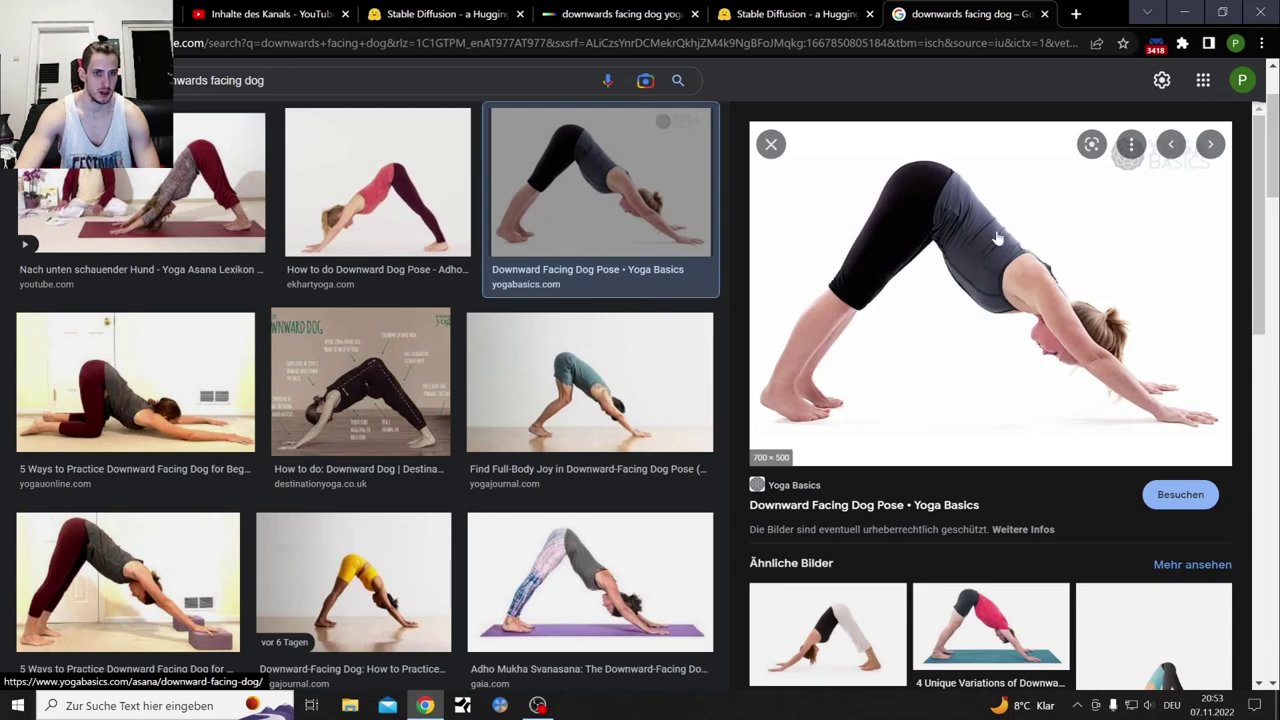
click(1045, 14)
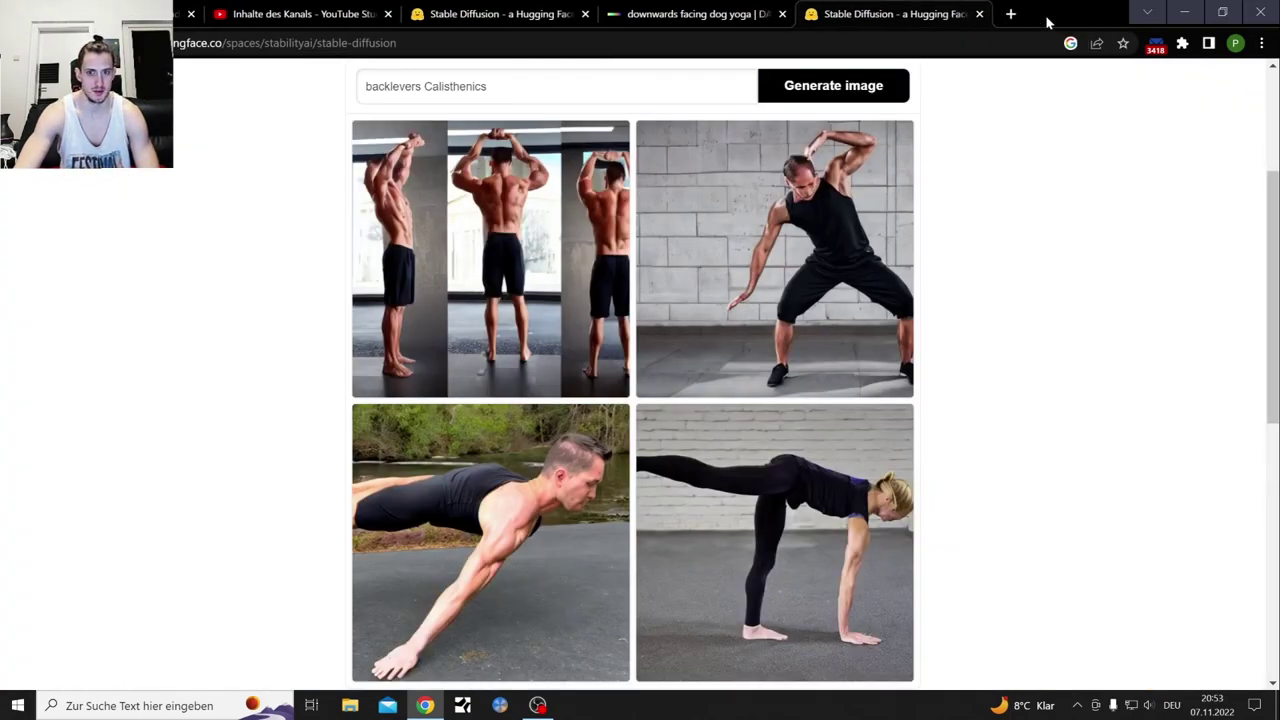
click(979, 14)
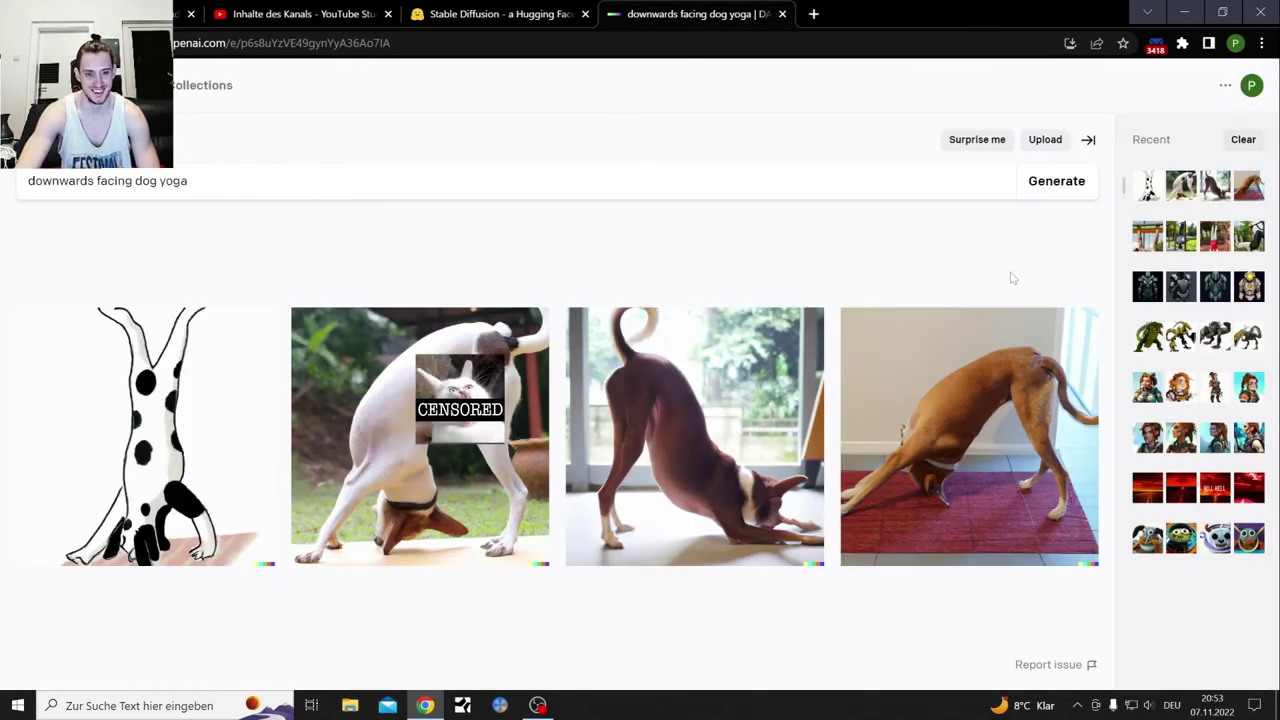
Generate 'downwards facing dog yoga pose', view the first dog drawing, then close the tab
click(190, 181)
text(pose)
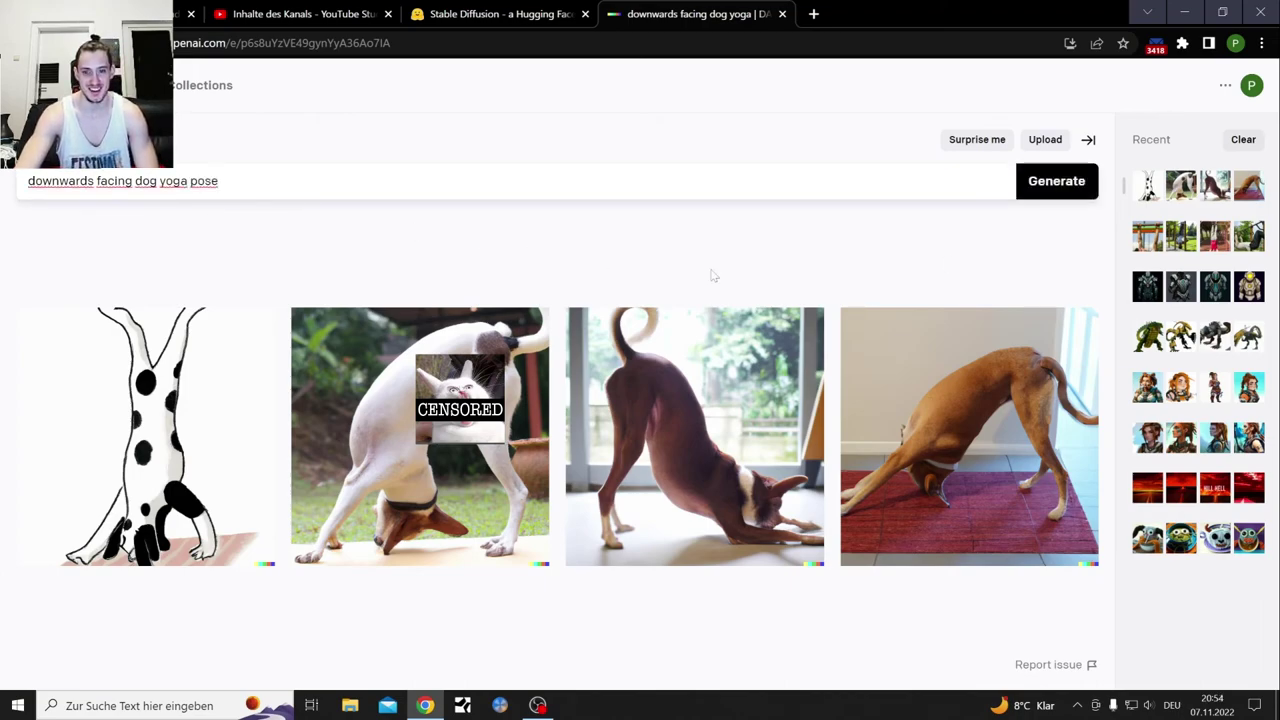
click(1052, 196)
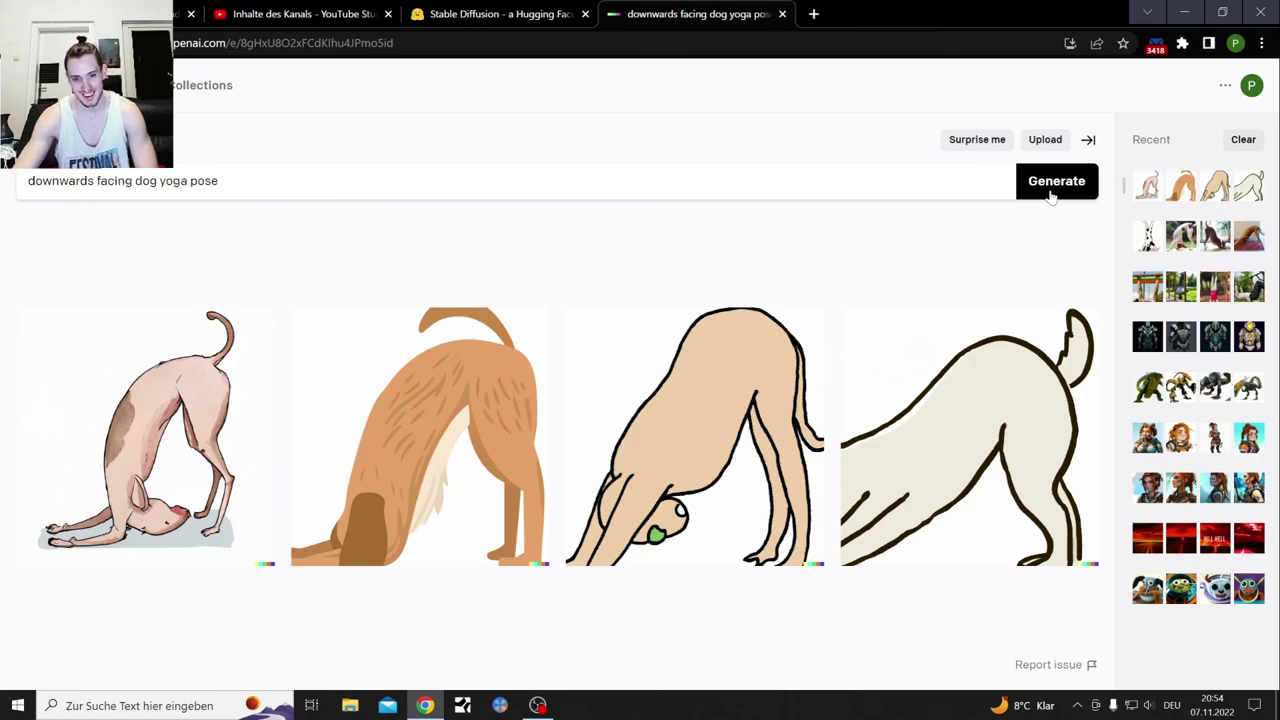
click(137, 448)
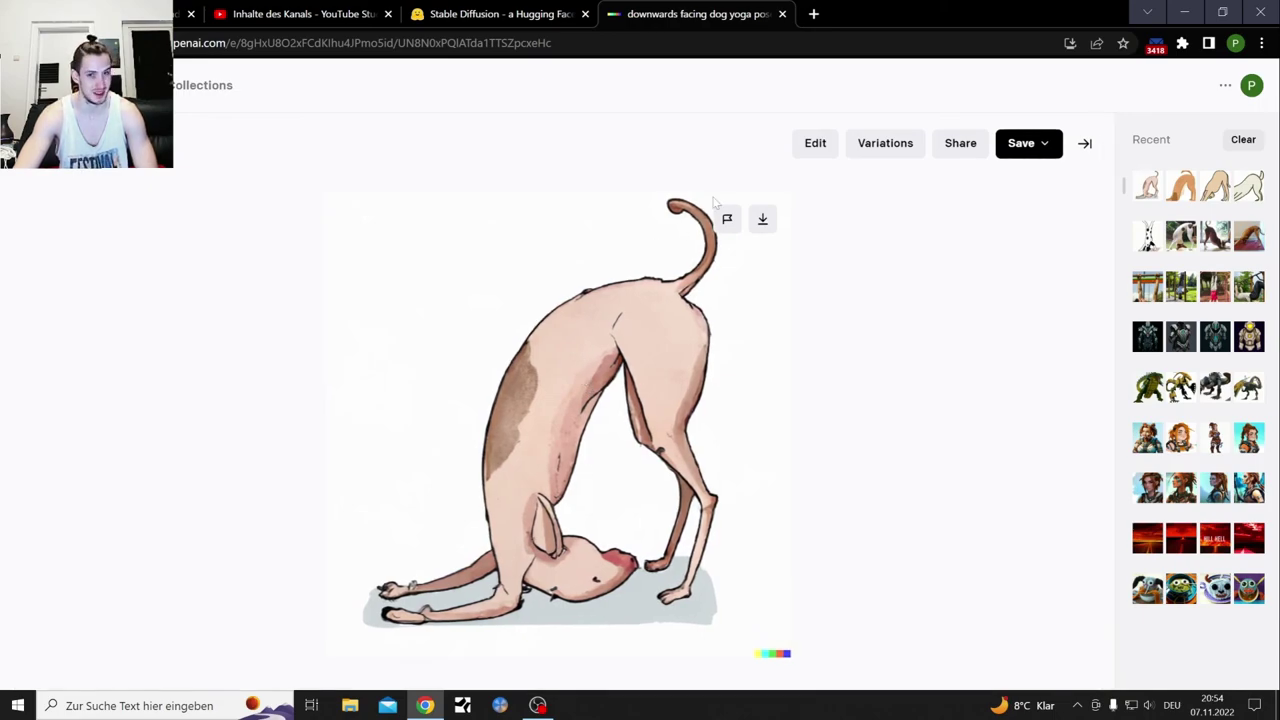
click(782, 13)
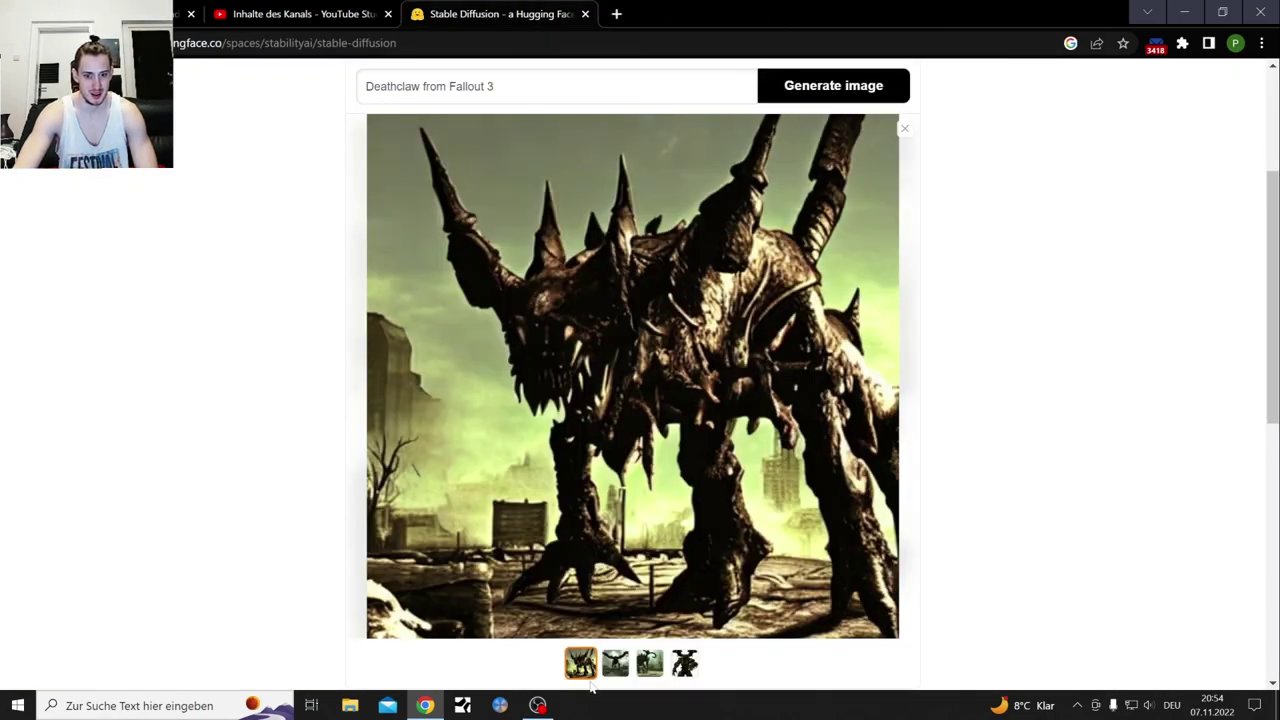
click(615, 663)
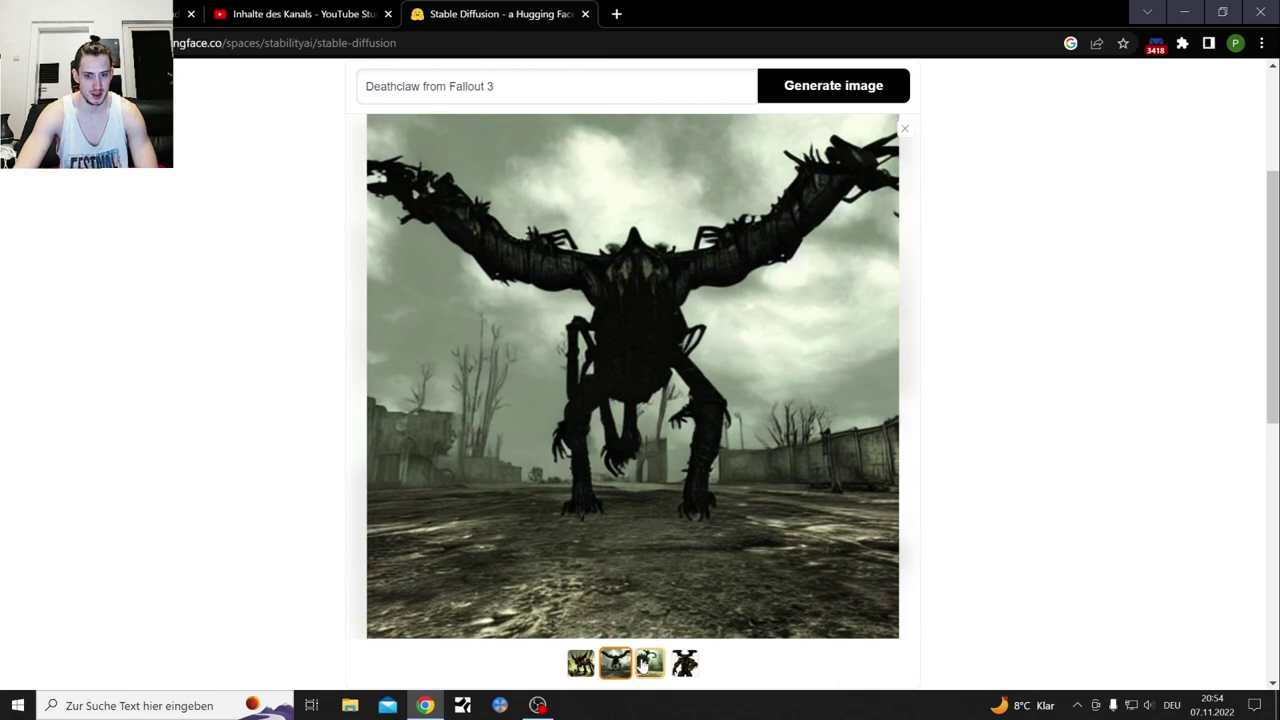
click(650, 663)
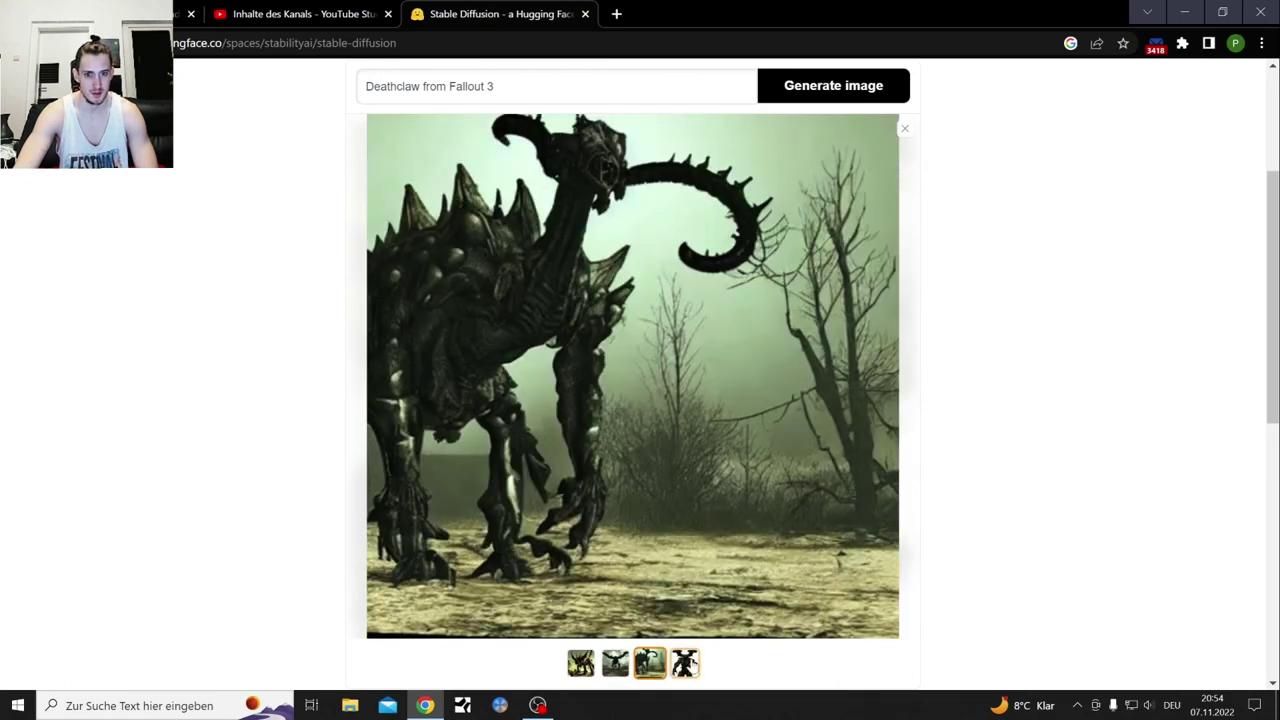
click(688, 663)
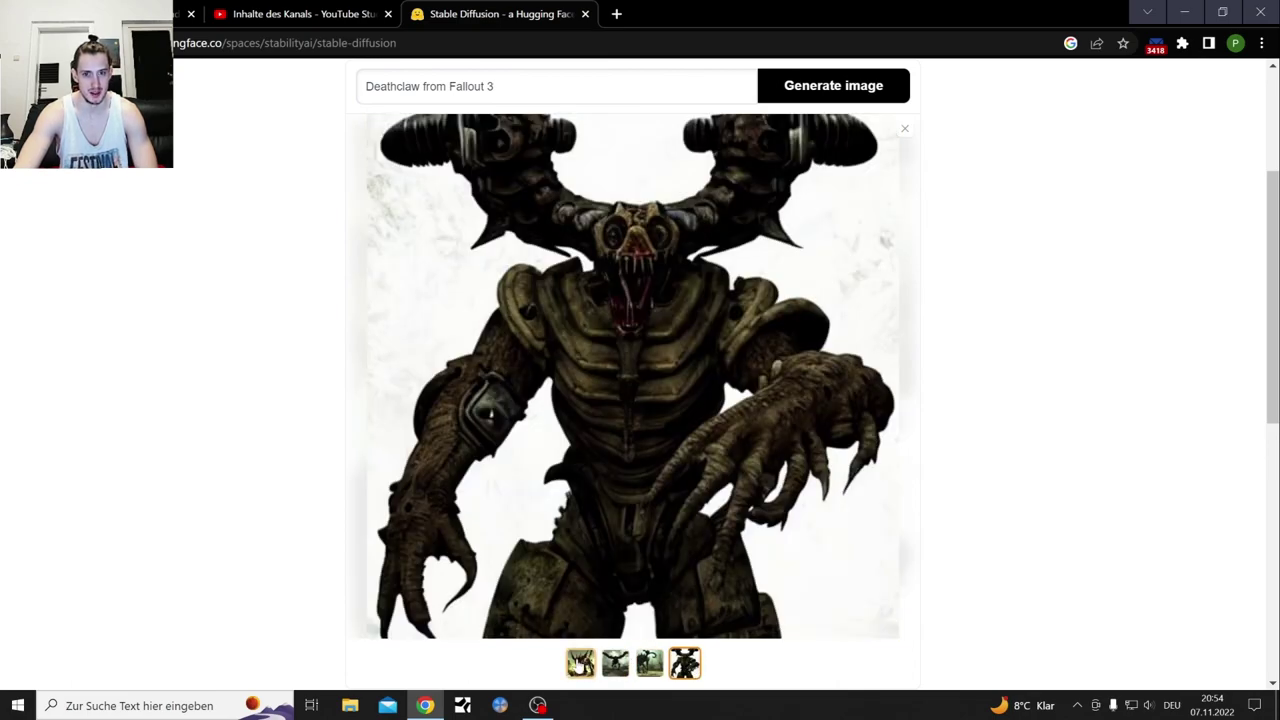
click(580, 663)
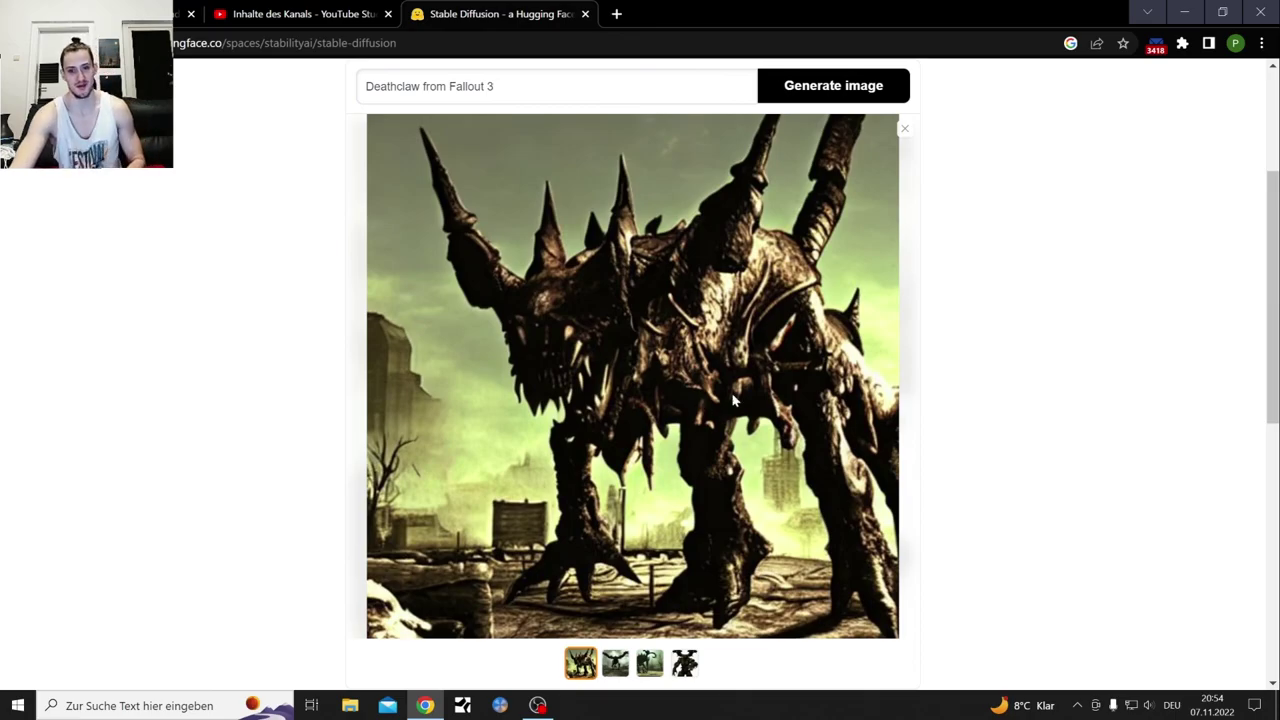